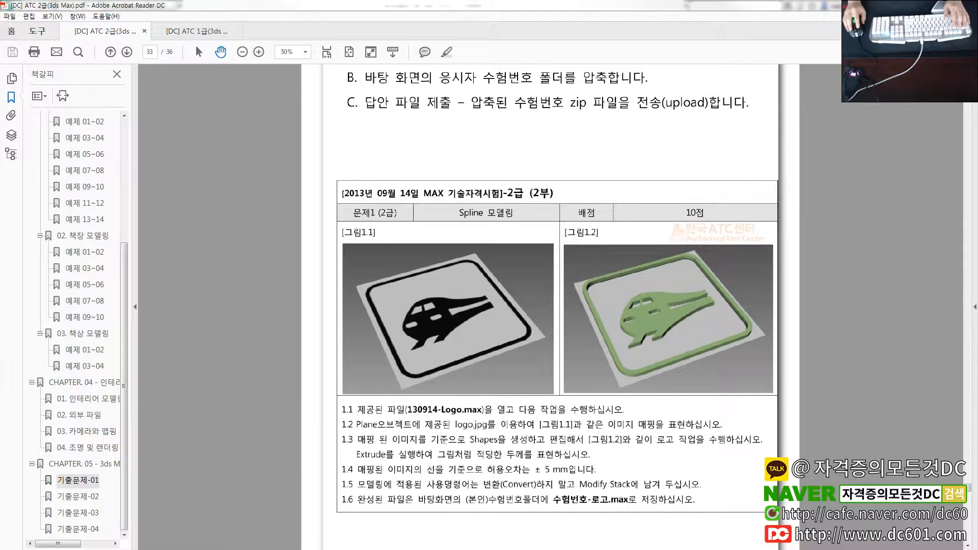
# Step: Review the pre-exam and end-of-exam instructions and the chapter bookmarks in the ATC 2급 (3ds Max) PDF
pyautogui.keyDown('ctrl'); pyautogui.scroll(-1, 255, 246); pyautogui.keyUp('ctrl')
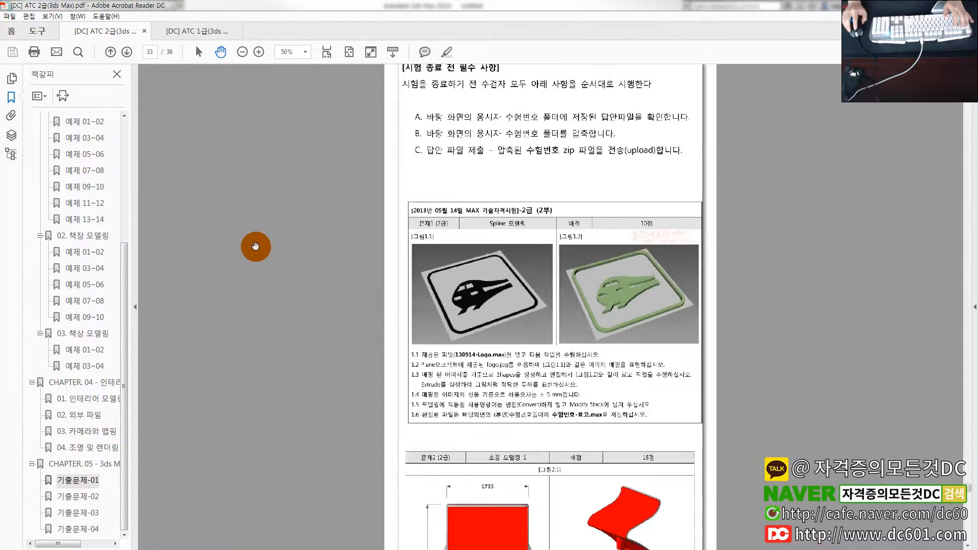
pyautogui.keyDown('ctrl'); pyautogui.scroll(-1, 256, 246); pyautogui.keyUp('ctrl')
pyautogui.keyDown('ctrl'); pyautogui.scroll(2, 560, 153); pyautogui.keyUp('ctrl')
pyautogui.moveTo(560, 153); pyautogui.dragTo(521, 395)
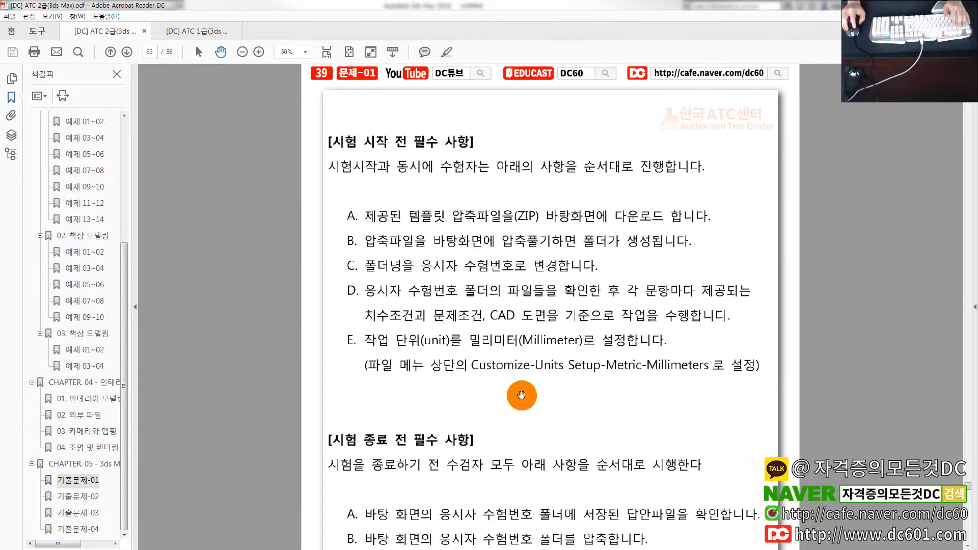
pyautogui.scroll(-1, 489, 248)
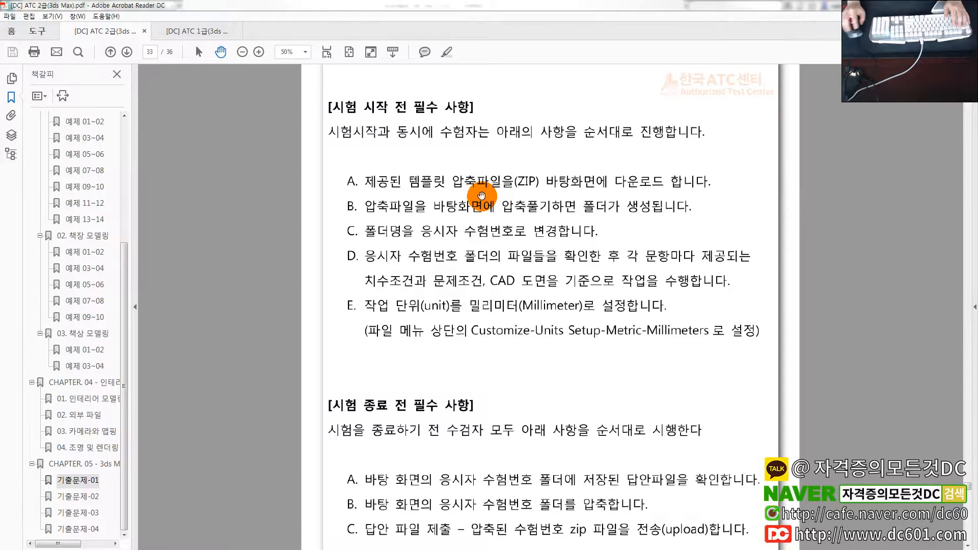
pyautogui.moveTo(535, 220); pyautogui.dragTo(545, 368)
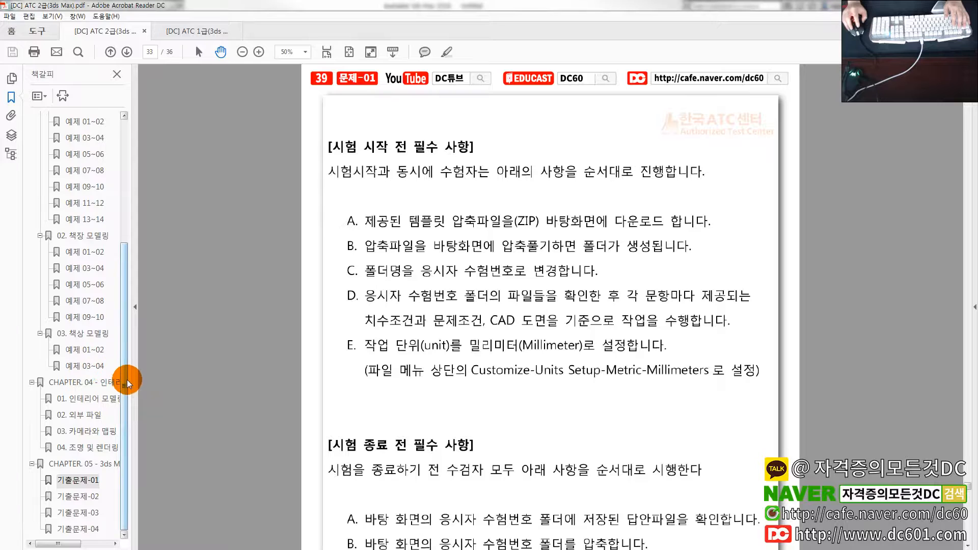
pyautogui.moveTo(127, 360); pyautogui.dragTo(127, 183)
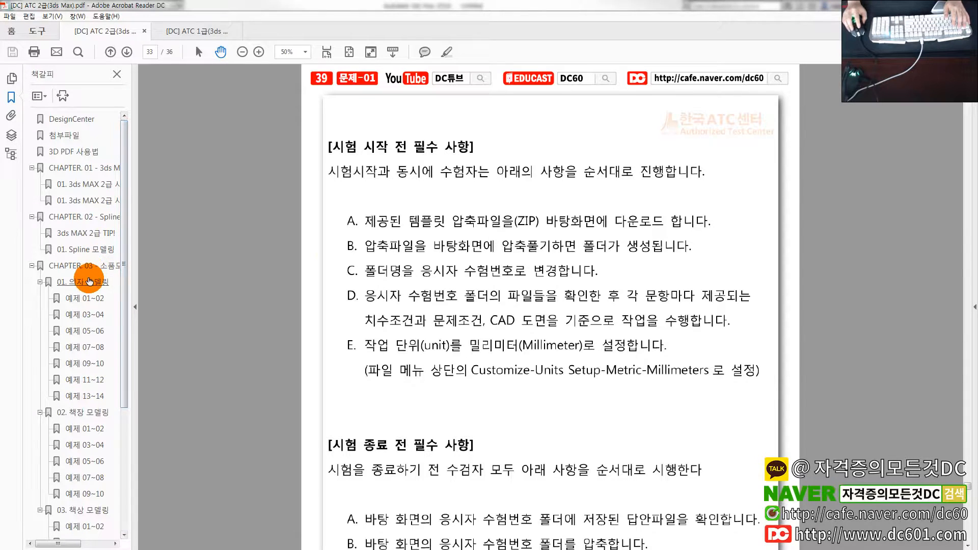
# Step: Switch to Chrome and open the [DC]무료교재 free textbook library from the dc60 Naver cafe
pyautogui.hotkey('alt', 'Tab')
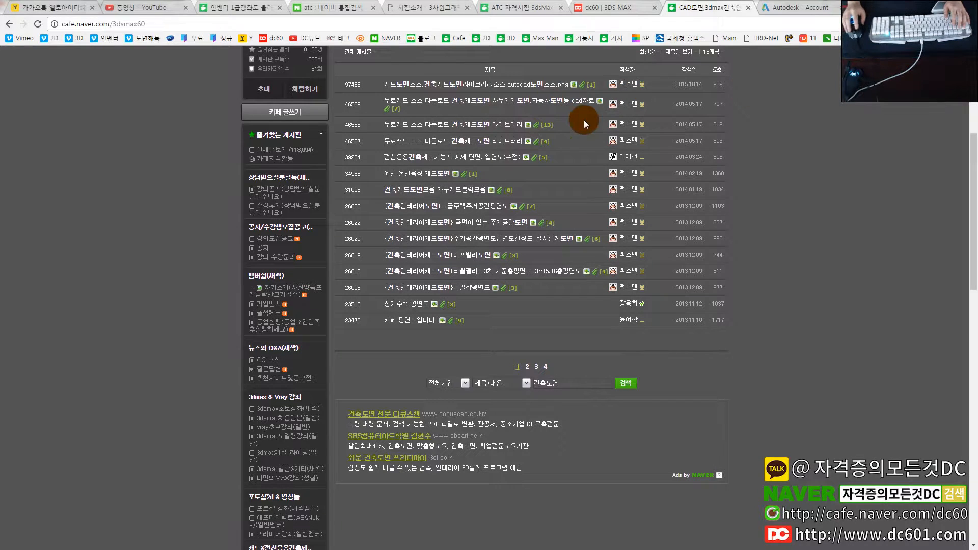
pyautogui.click(522, 8)
pyautogui.click(416, 9)
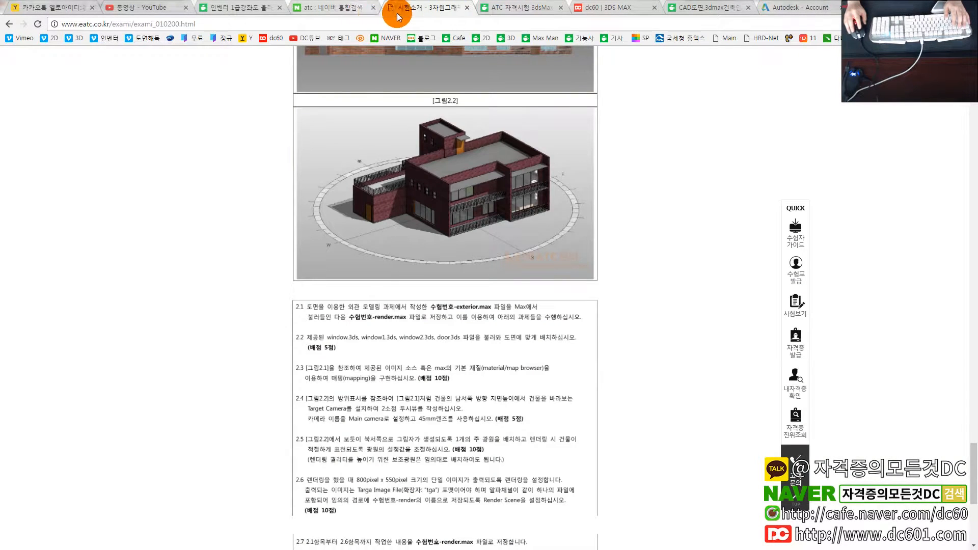
pyautogui.click(332, 8)
pyautogui.click(255, 7)
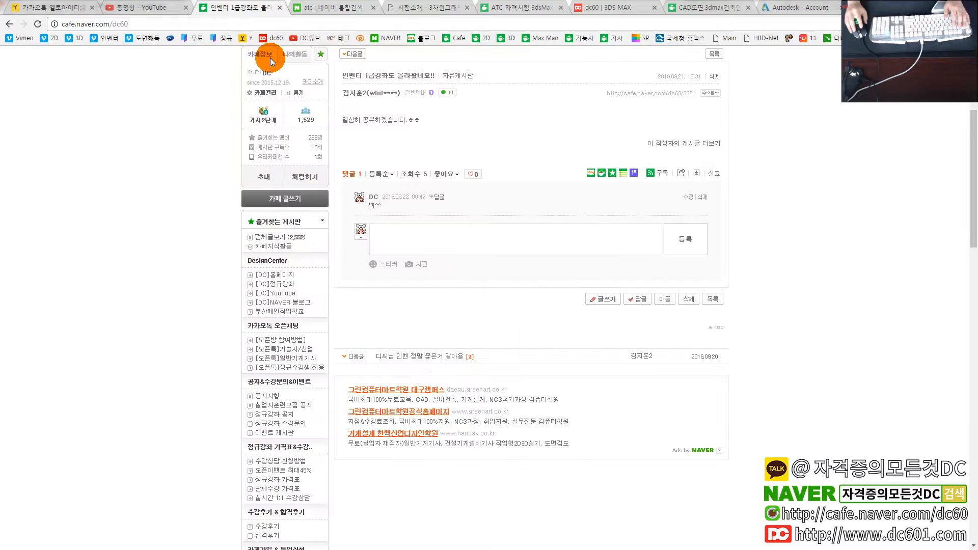
pyautogui.scroll(-4, 329, 267)
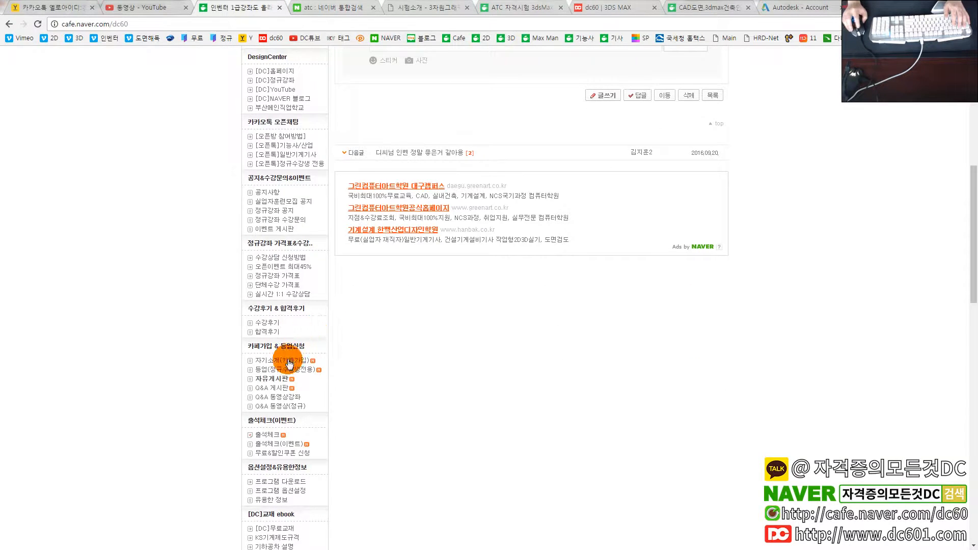
pyautogui.scroll(-2, 298, 389)
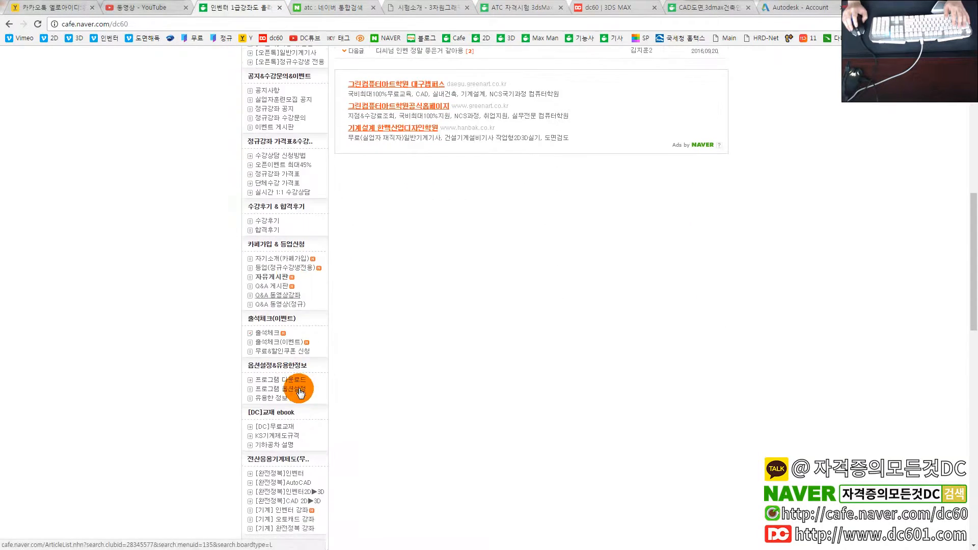
pyautogui.click(288, 425)
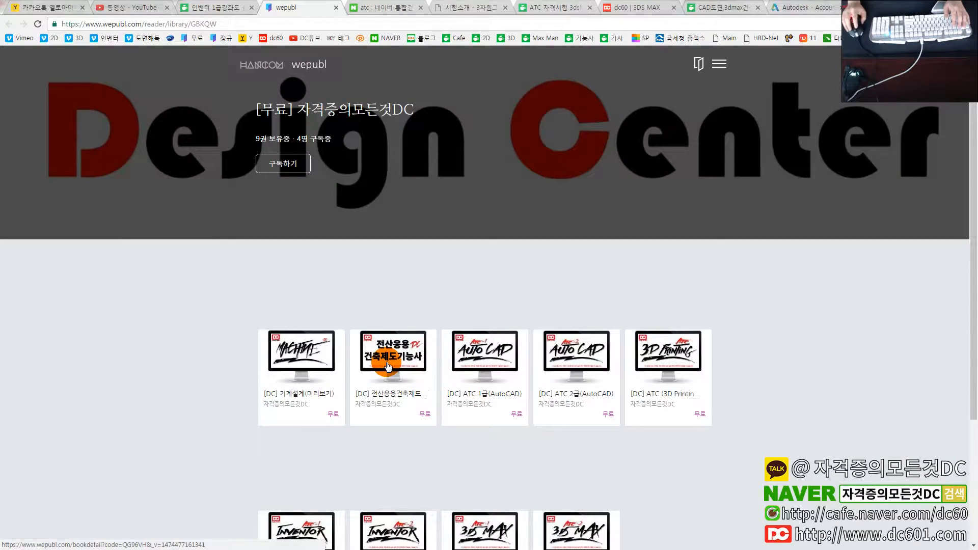
# Step: Open the free e-book [DC] ATC 2급(3ds Max) for reading from the wepubl library
pyautogui.scroll(-2, 355, 358)
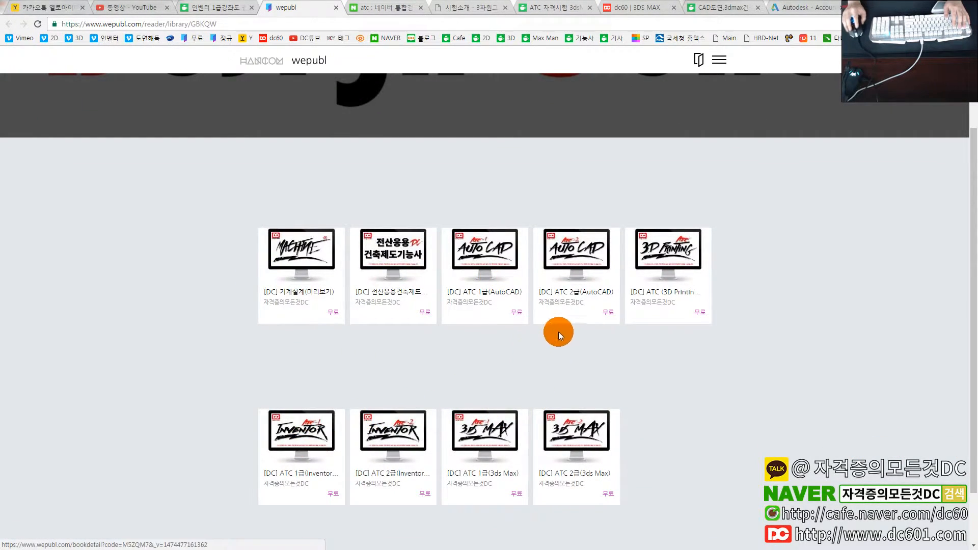
pyautogui.click(591, 437)
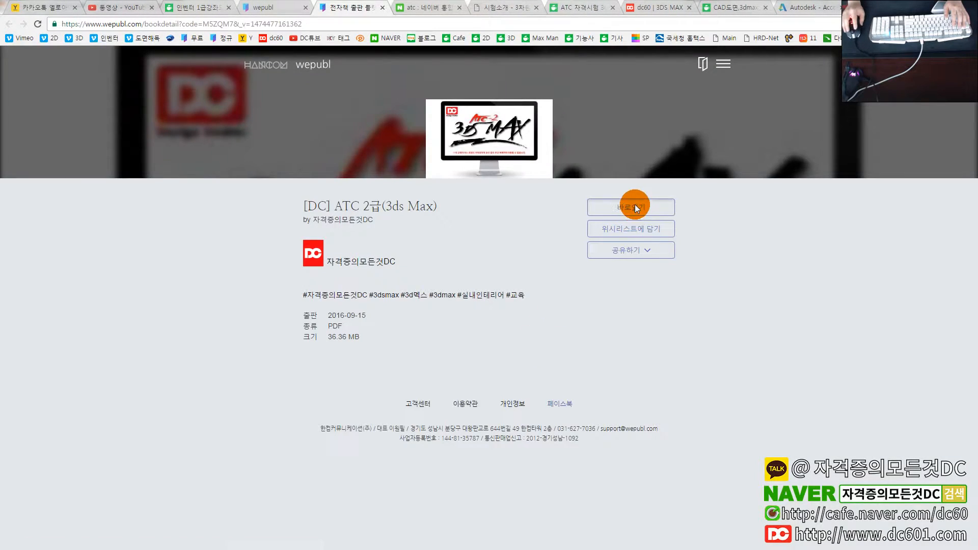
pyautogui.click(635, 205)
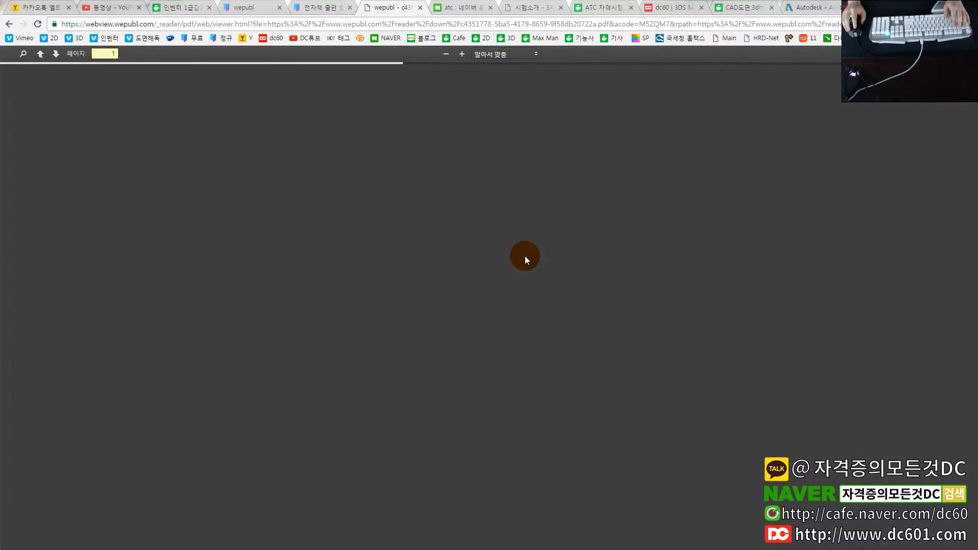
# Step: Open the [ATC] 3ds Max.zip file page through the Download banner on page 3 of the e-book
pyautogui.scroll(-5, 524, 260)
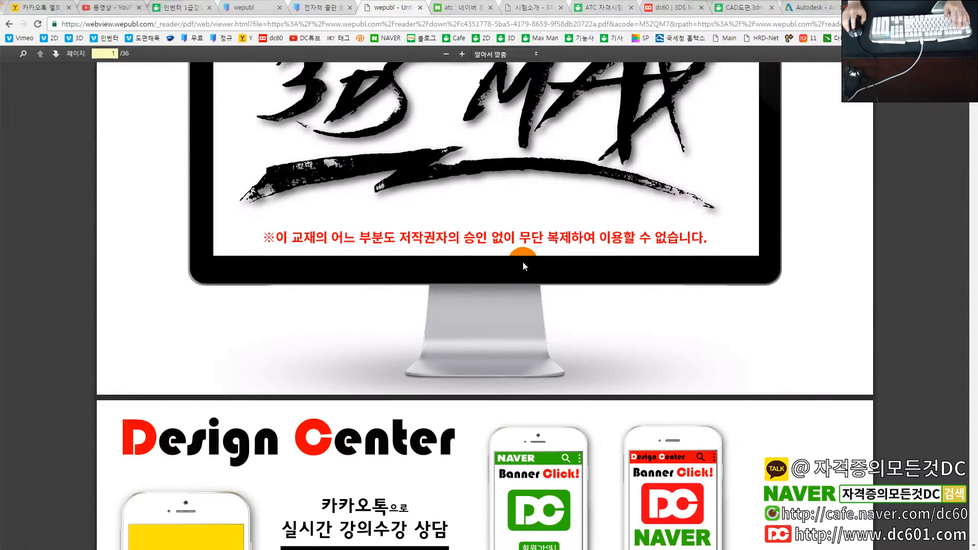
pyautogui.scroll(-15, 524, 261)
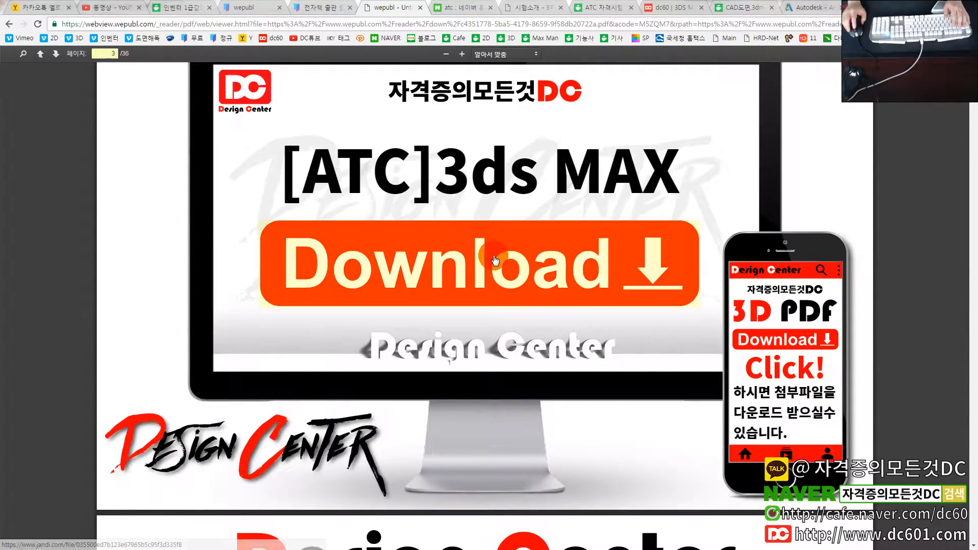
pyautogui.scroll(-3, 495, 261)
pyautogui.scroll(3, 497, 250)
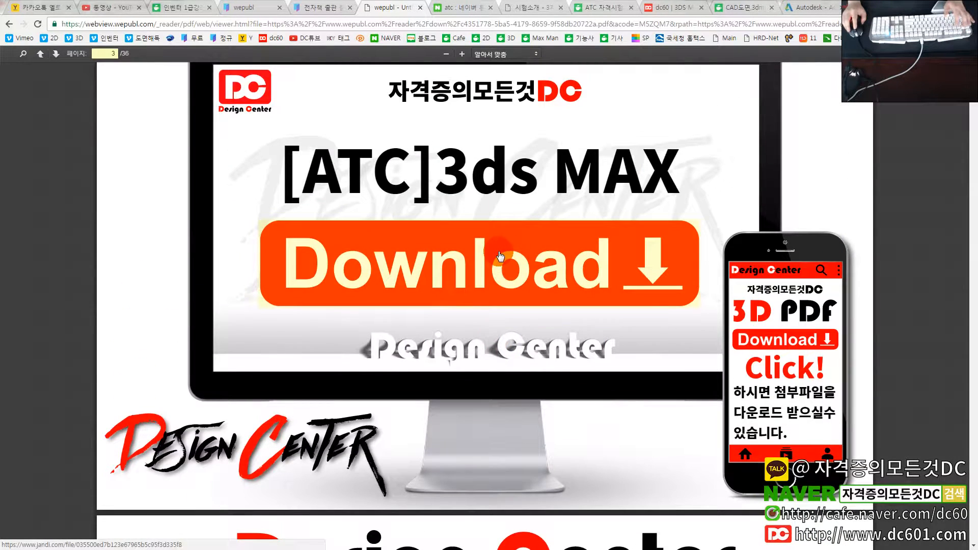
pyautogui.click(498, 251)
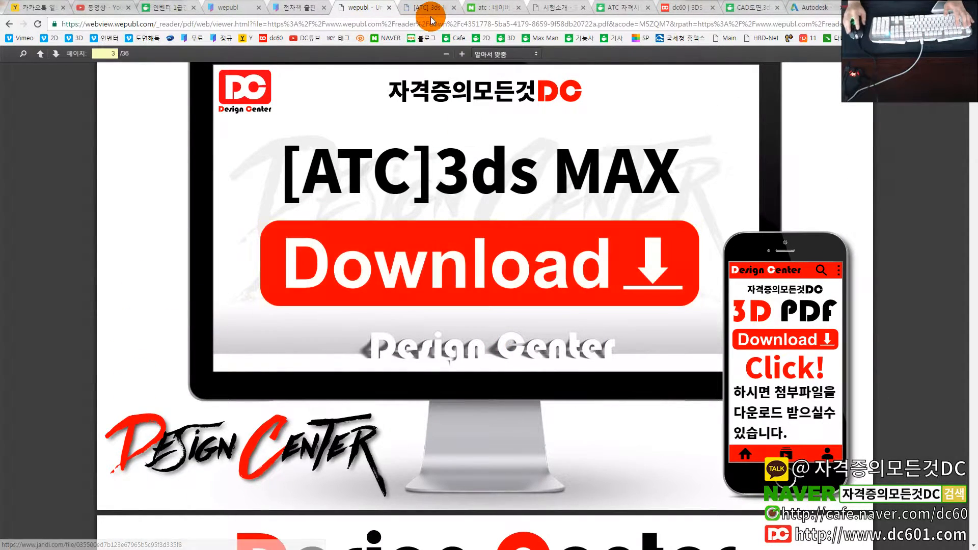
pyautogui.click(425, 8)
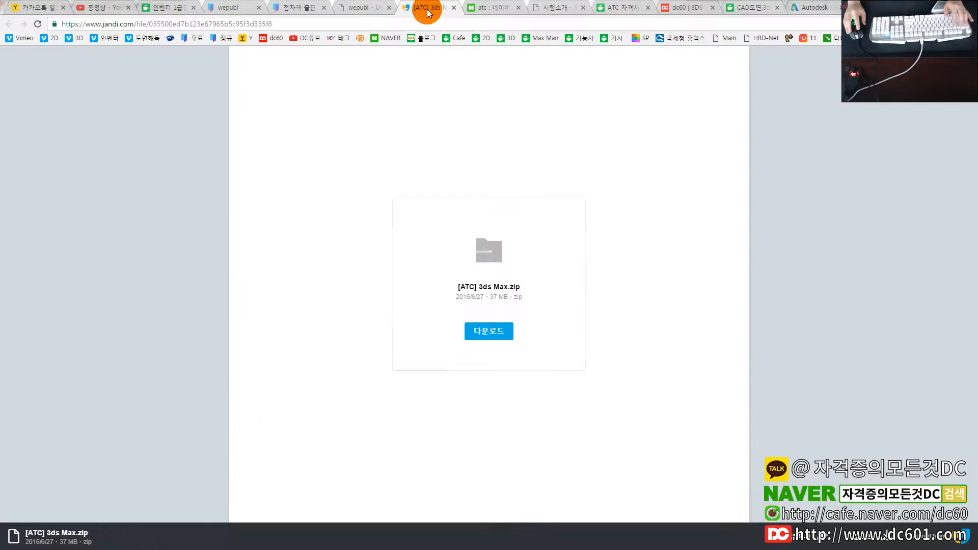
# Step: Switch to the [ATC] 3ds Max 2급 folder in Windows Explorer and look through the 1-Spline 모델링 files
pyautogui.click(360, 9)
pyautogui.hotkey('alt', 'Tab')
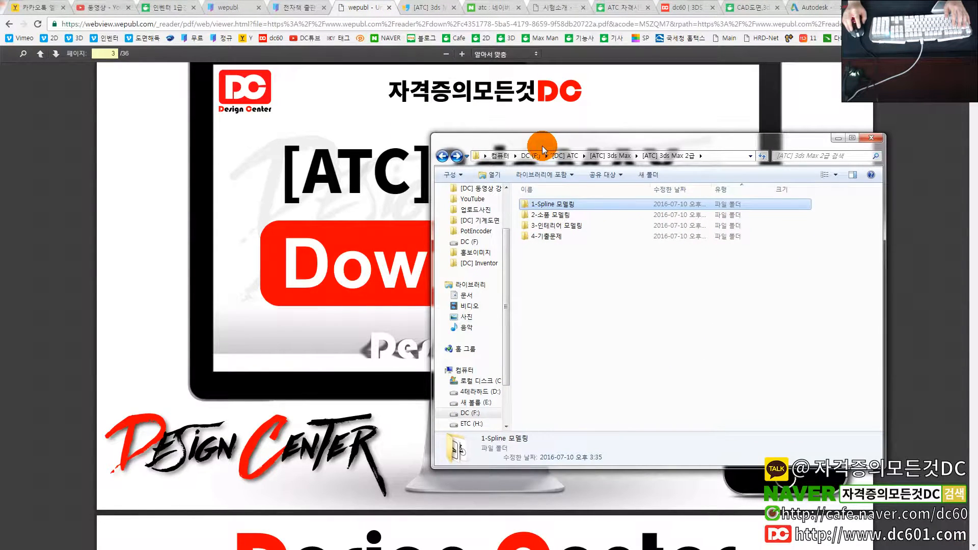
pyautogui.doubleClick(549, 205)
pyautogui.click(442, 156)
pyautogui.doubleClick(622, 230)
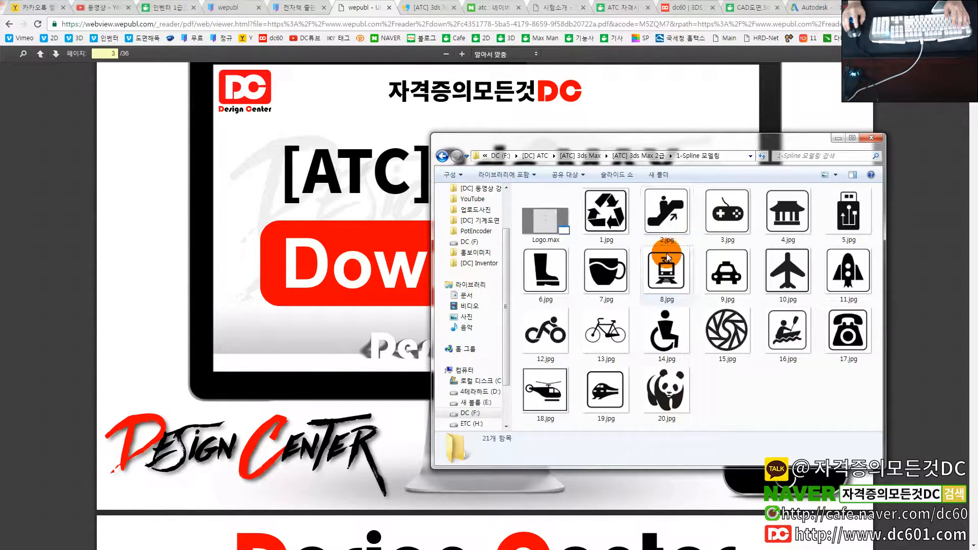
# Step: Go back and browse into folder 3 of 2-책장 inside 2-소품 모델링
pyautogui.click(443, 156)
pyautogui.doubleClick(557, 217)
pyautogui.doubleClick(573, 219)
pyautogui.doubleClick(576, 222)
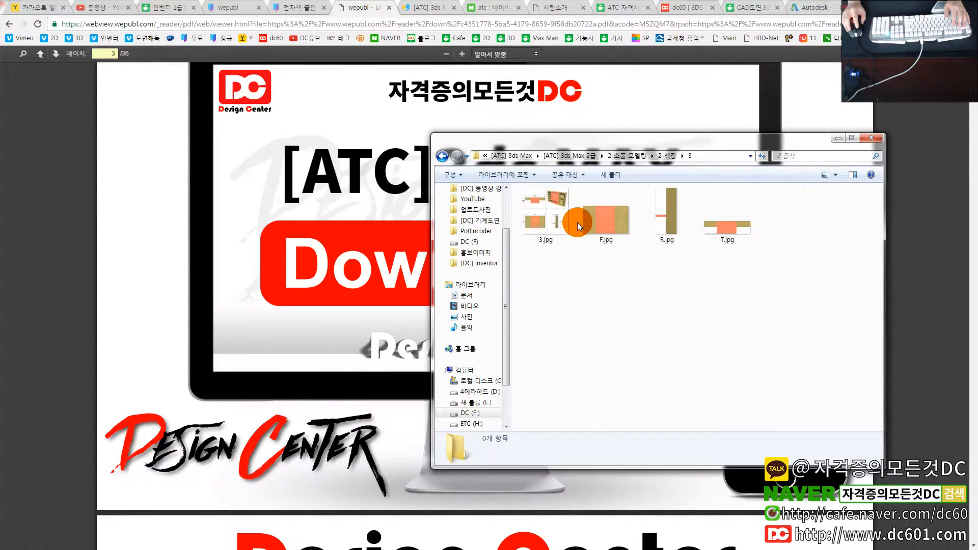
# Step: Inspect the bookcase view images F.jpg, R.jpg and T.jpg, viewing F.jpg at full size before closing it
pyautogui.click(621, 230)
pyautogui.click(668, 225)
pyautogui.click(732, 227)
pyautogui.click(625, 224)
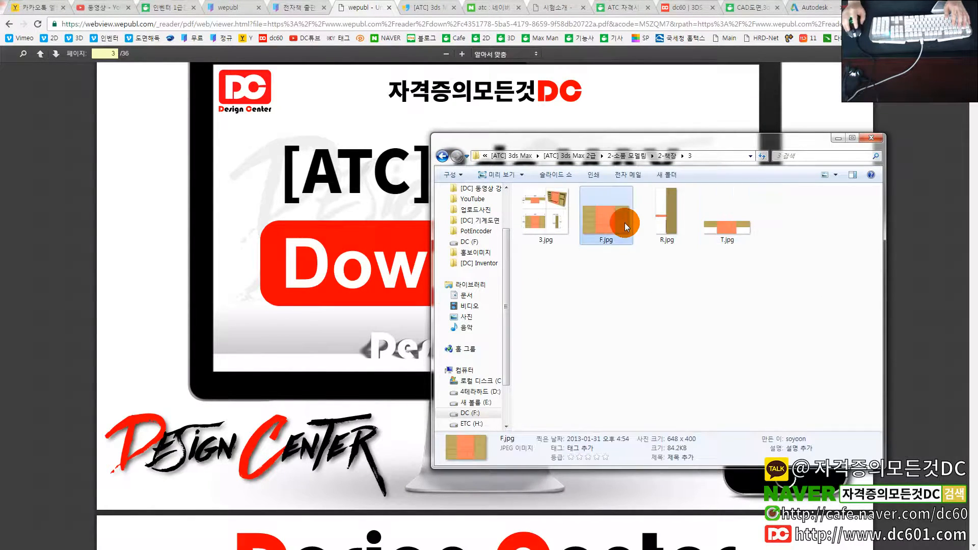
pyautogui.doubleClick(616, 217)
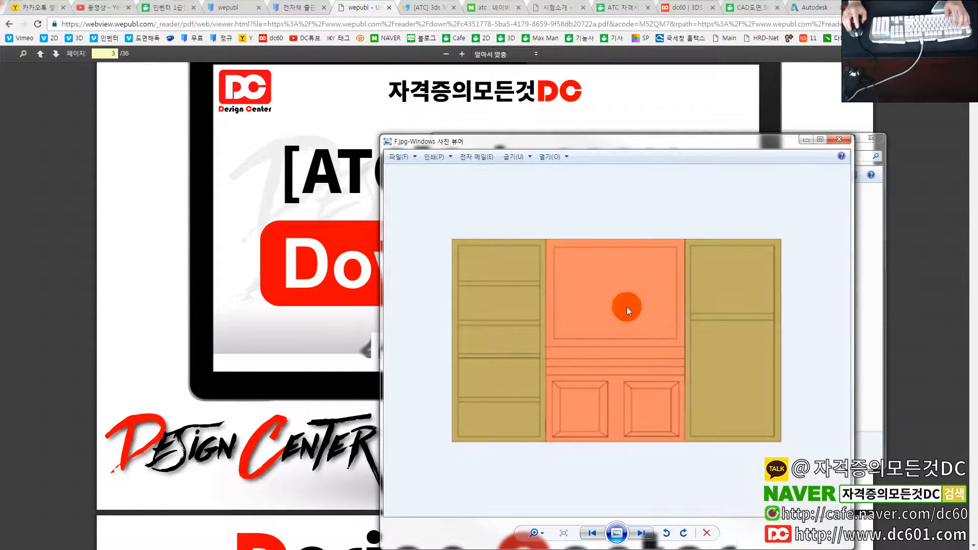
pyautogui.click(840, 137)
# Step: Return to the [ATC] 3ds Max 2급 folder and examine the files in folder 3 of 4-기출문제
pyautogui.click(443, 156)
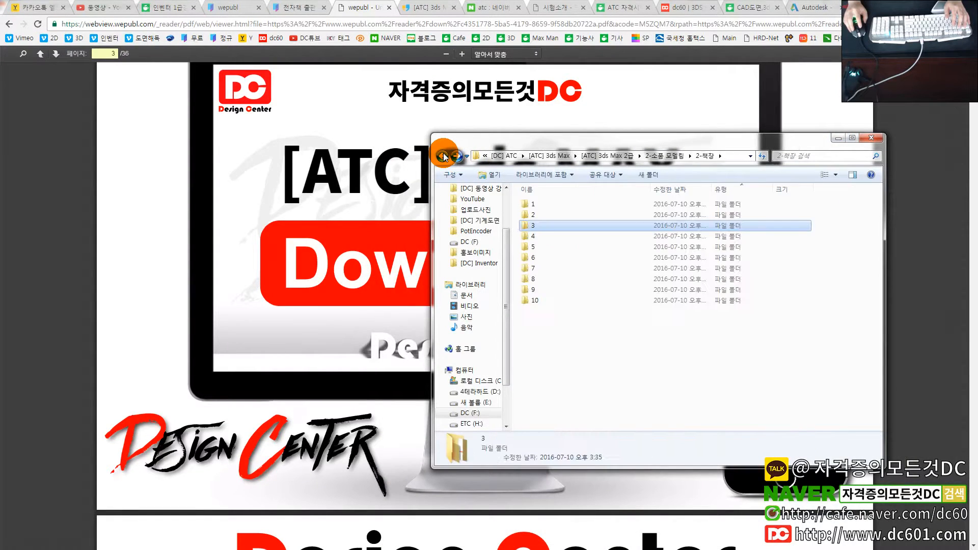
pyautogui.click(443, 156)
pyautogui.click(443, 156)
pyautogui.doubleClick(564, 234)
pyautogui.doubleClick(559, 224)
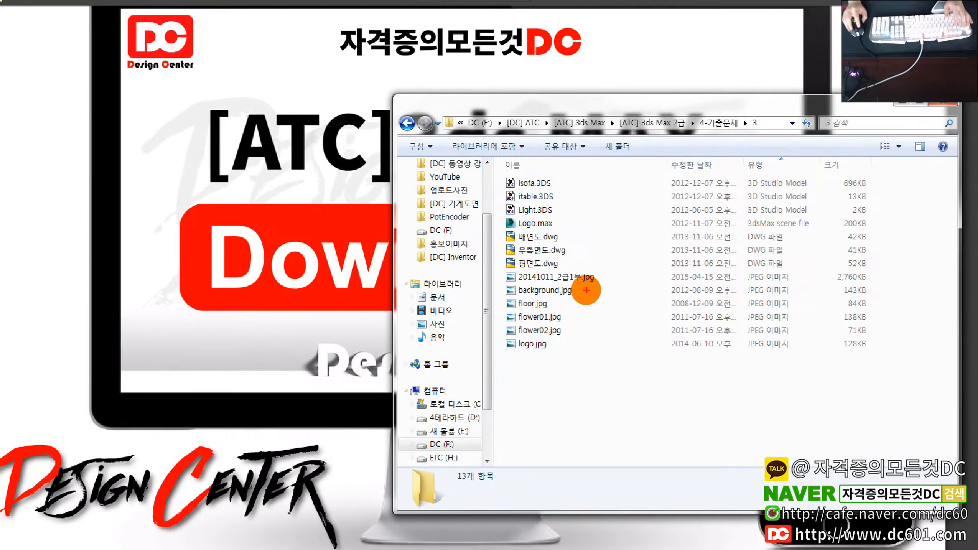
pyautogui.moveTo(487, 172); pyautogui.dragTo(647, 394)
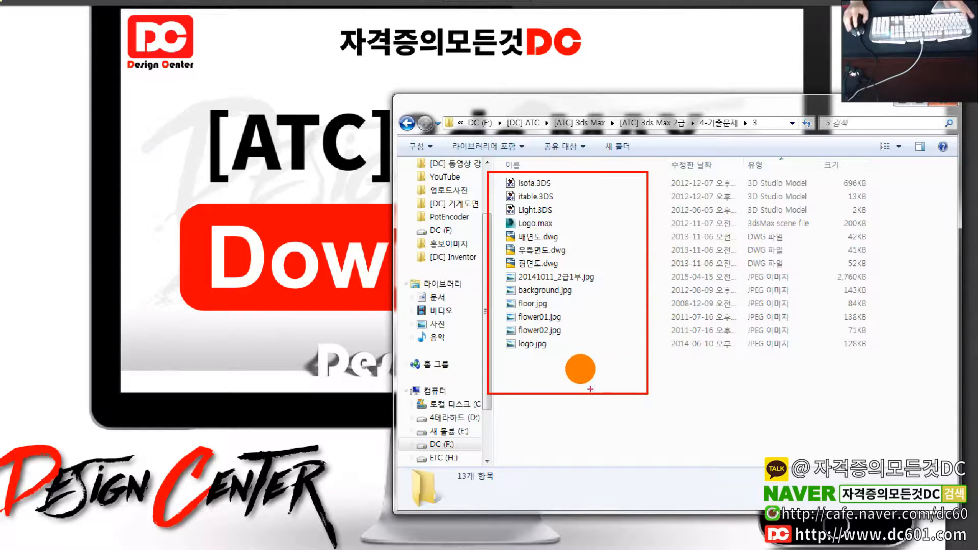
pyautogui.press('Escape')
# Step: Preview the supplied images background.jpg, floor.jpg, flower01.jpg, flower02.jpg and logo.jpg
pyautogui.click(568, 290)
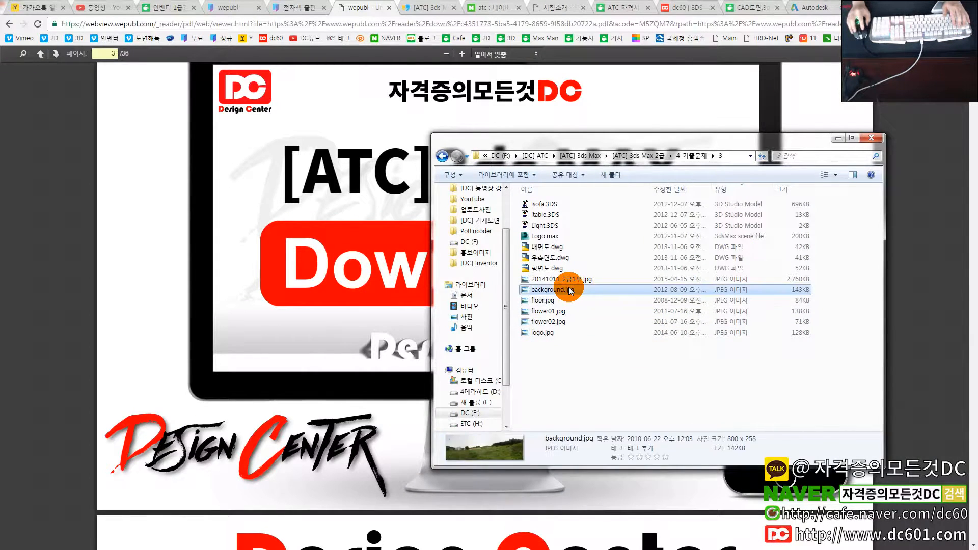
pyautogui.click(559, 300)
pyautogui.click(559, 310)
pyautogui.click(558, 321)
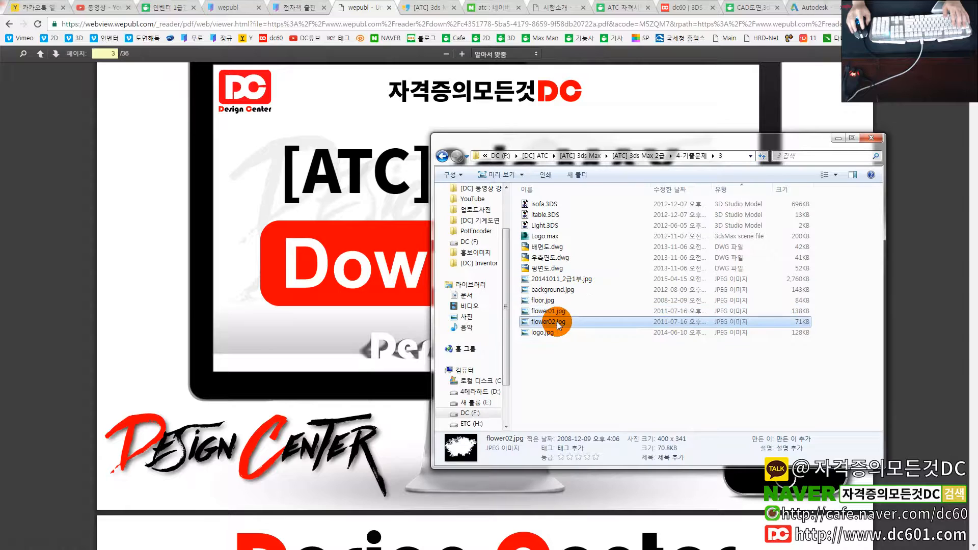
pyautogui.click(543, 334)
pyautogui.click(545, 299)
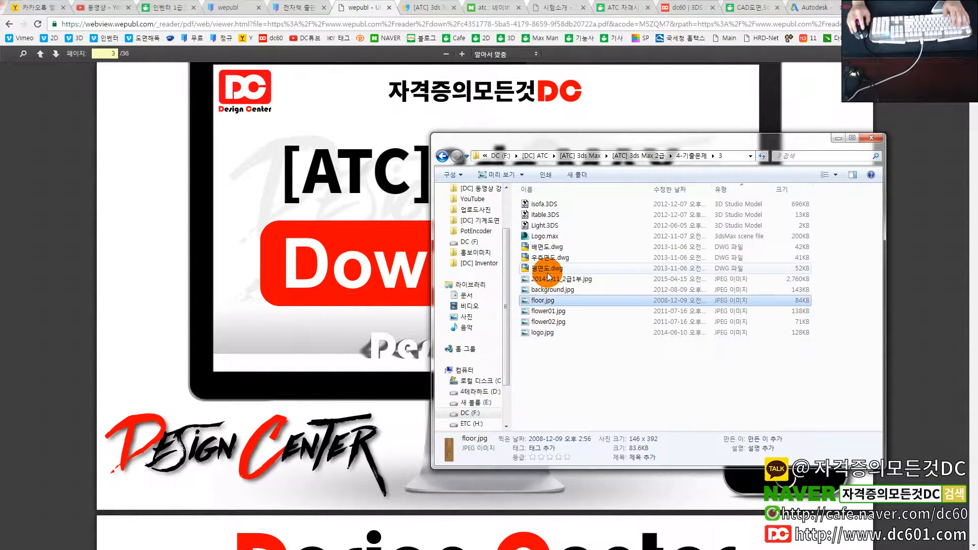
# Step: Preview the drawings 평면도.dwg, 우측면도.dwg and 배면도.dwg, plus Light.3DS and Logo.max
pyautogui.click(548, 271)
pyautogui.click(551, 259)
pyautogui.click(552, 249)
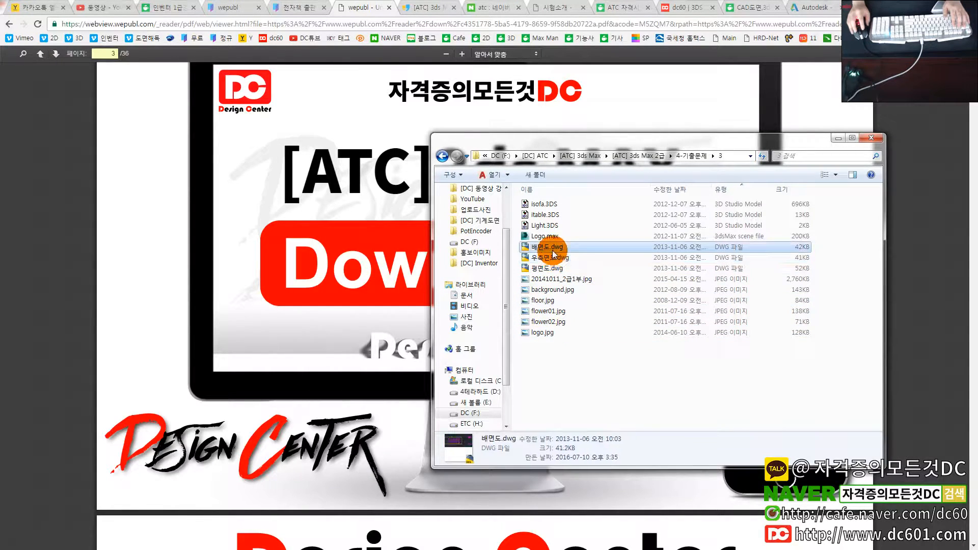
pyautogui.click(554, 261)
pyautogui.click(553, 268)
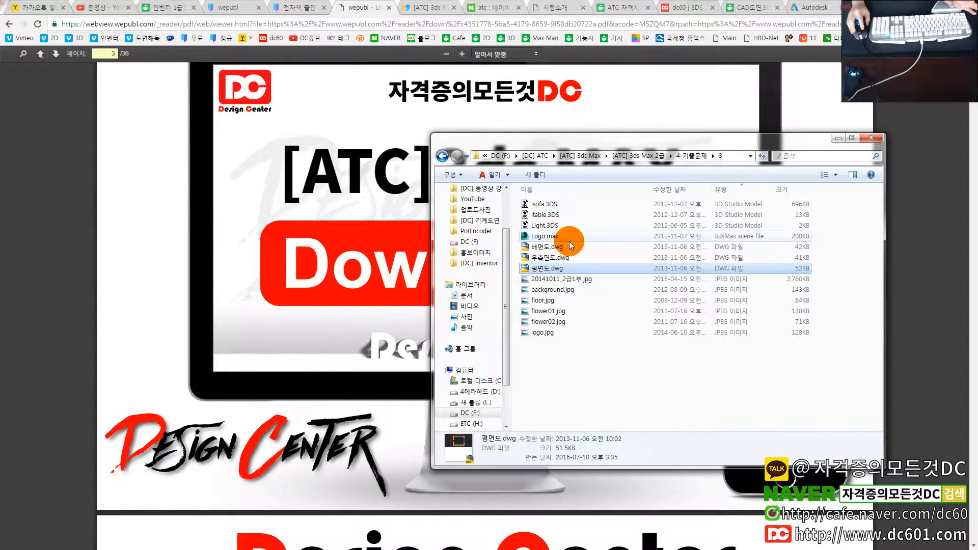
pyautogui.click(565, 226)
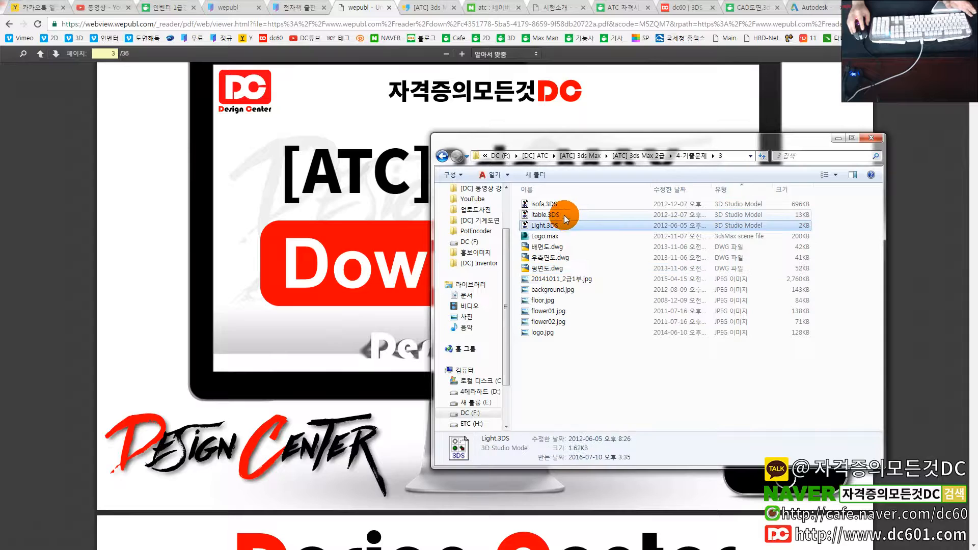
pyautogui.click(554, 237)
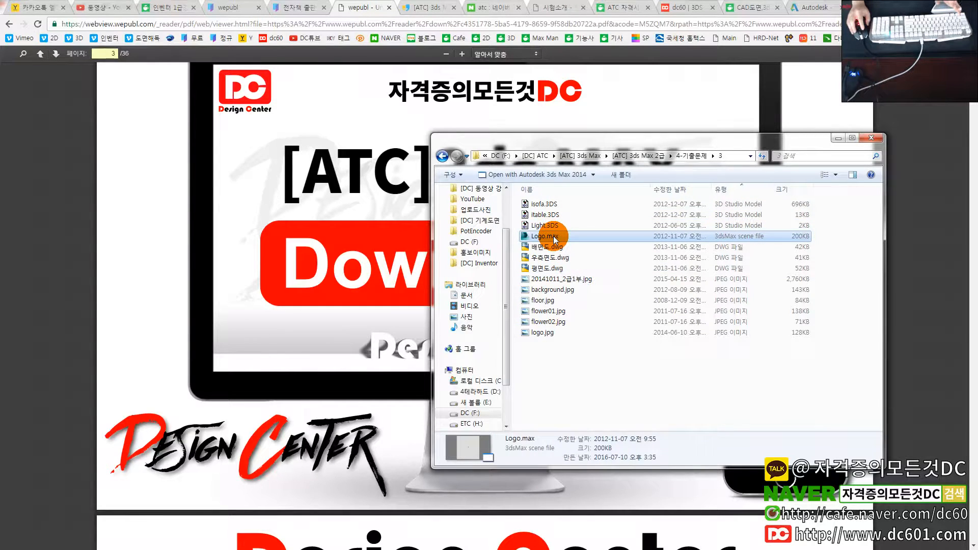
# Step: Open the exam sheet 20141011_2급1부.jpg and enlarge it to read the instructions before the first problem
pyautogui.click(555, 283)
pyautogui.doubleClick(555, 284)
pyautogui.scroll(4, 598, 300)
pyautogui.scroll(2, 635, 246)
pyautogui.moveTo(635, 246); pyautogui.dragTo(670, 489)
pyautogui.moveTo(671, 300); pyautogui.dragTo(679, 548)
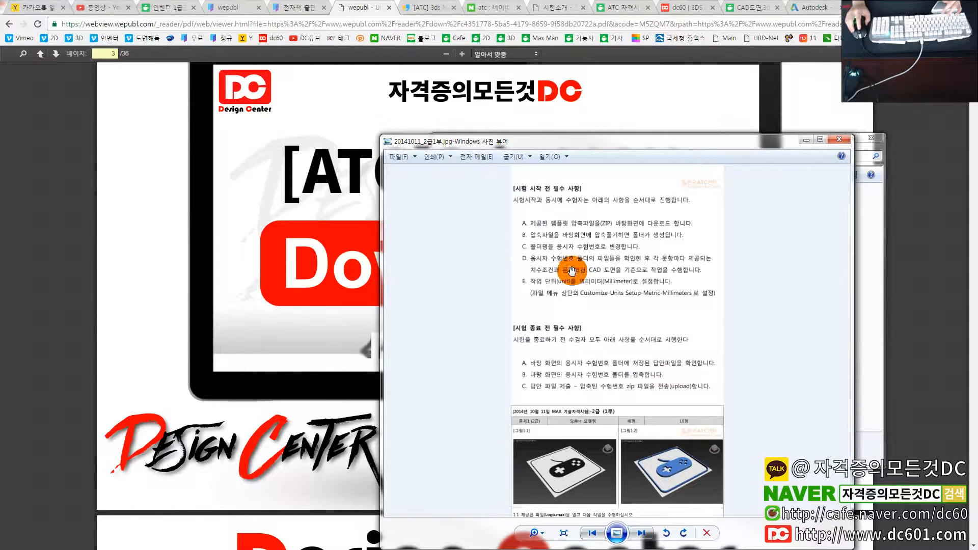
# Step: Read the submission instructions and problem 1, Spline 모델링, in the enlarged exam sheet 20141011_2급1부.jpg, and close the sheet
pyautogui.moveTo(597, 145); pyautogui.dragTo(374, 123)
pyautogui.scroll(2, 413, 433)
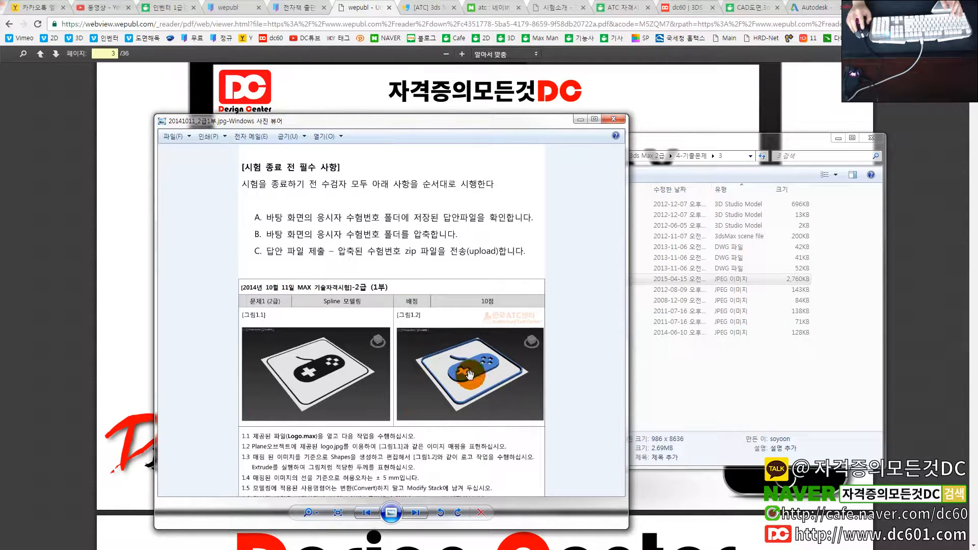
pyautogui.click(616, 119)
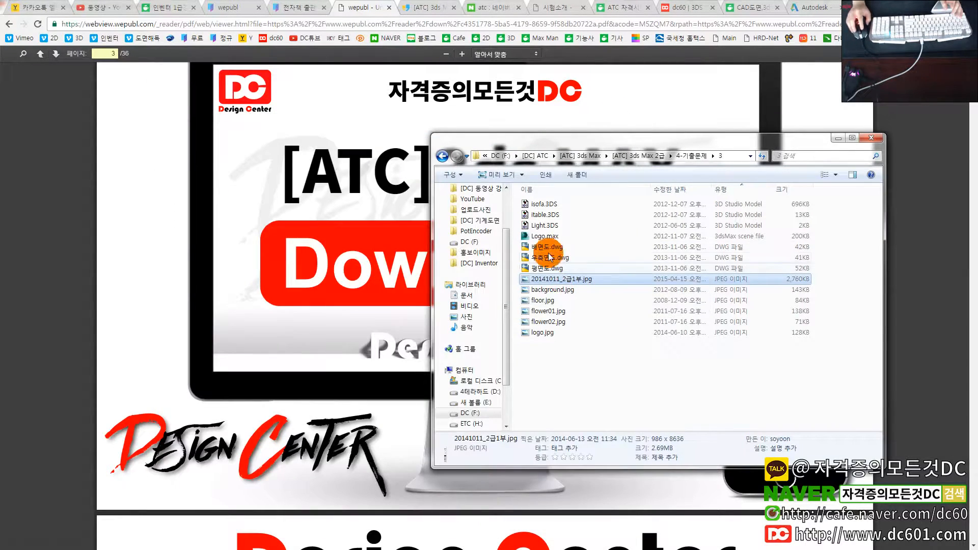
# Step: Point out the supplied scene file Logo.max and preview the image logo.jpg that belongs to the Spline problem
pyautogui.click(544, 237)
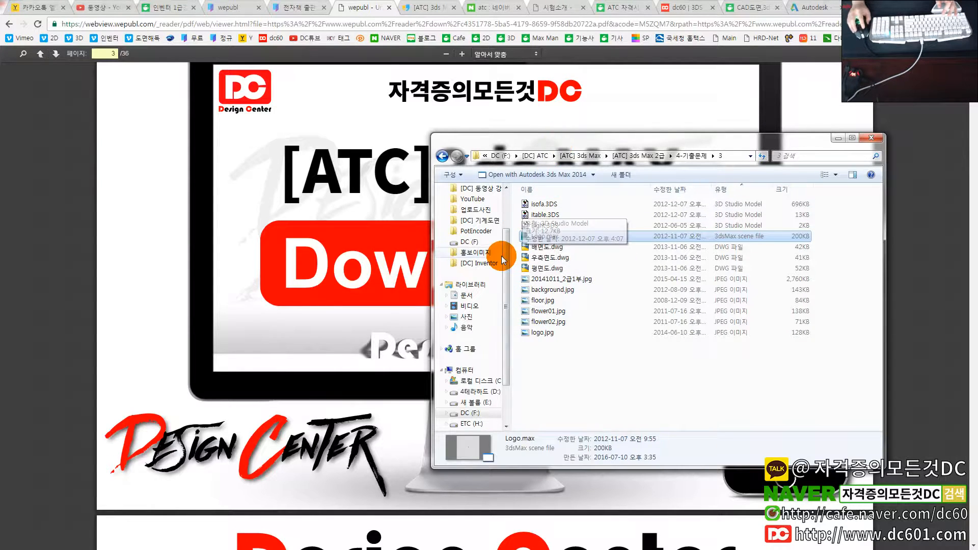
pyautogui.doubleClick(553, 334)
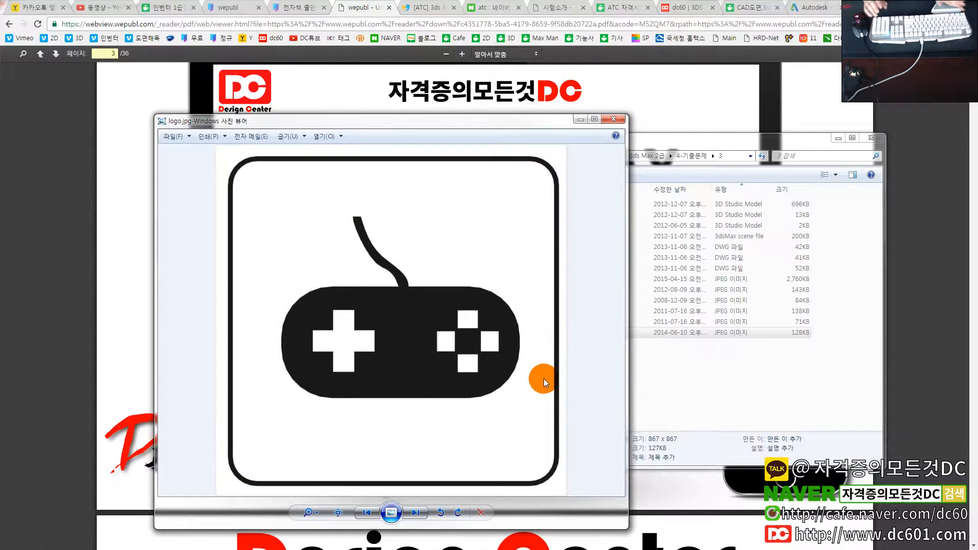
pyautogui.click(625, 119)
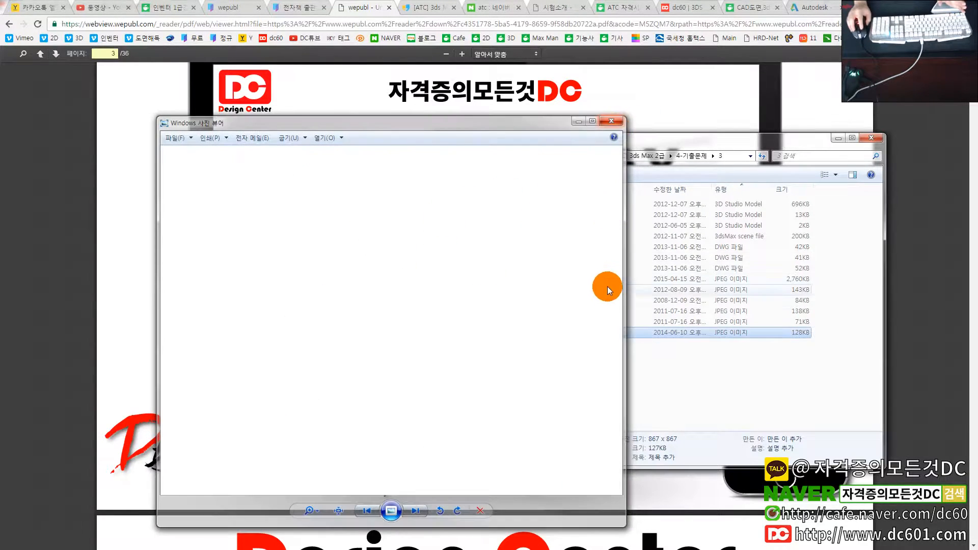
# Step: Reopen 20141011_2급1부.jpg, enlarge it to read tasks 1.1 to 1.6 of the Spline problem, and close it
pyautogui.doubleClick(560, 279)
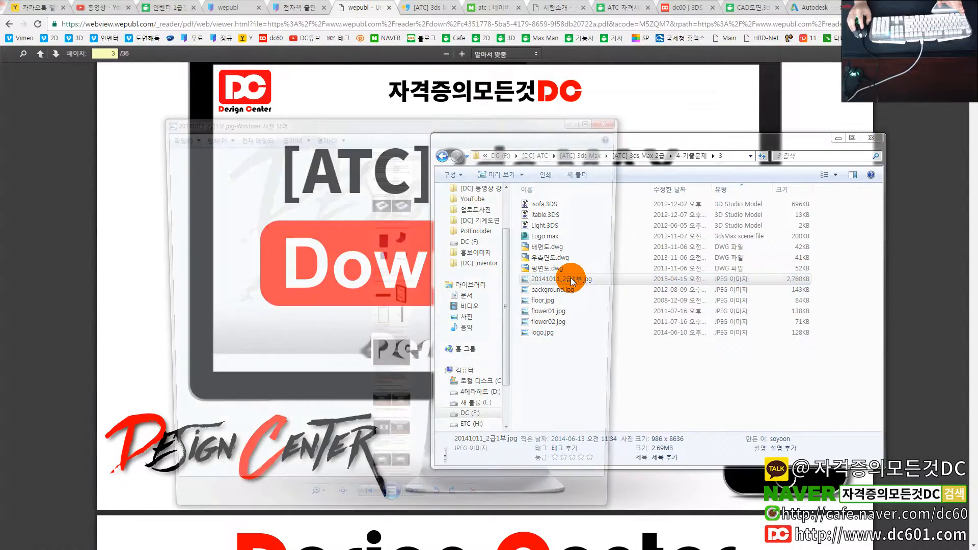
pyautogui.scroll(5, 399, 206)
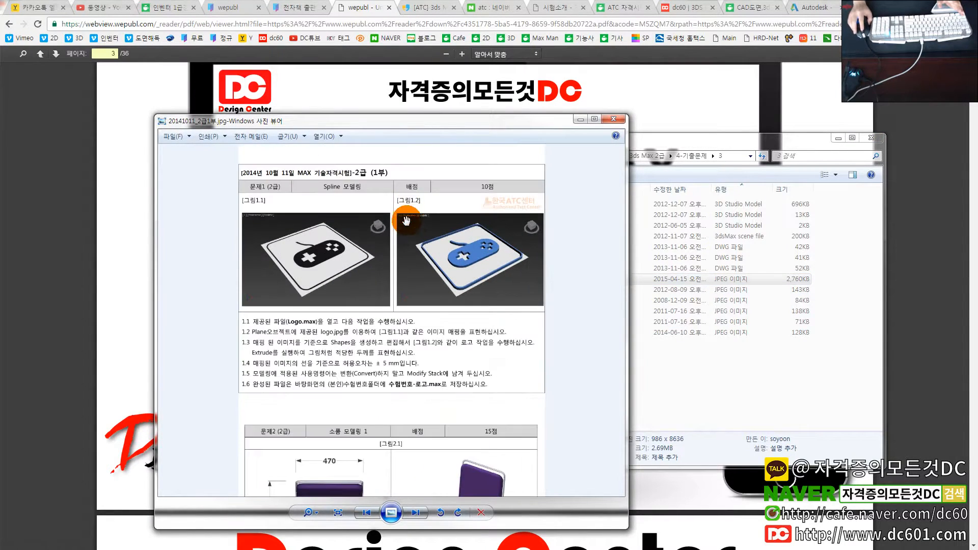
pyautogui.click(613, 119)
# Step: Go back to the [ATC] 3ds Max 2급 folder and look over the practice logos 1.jpg to 20.jpg in 1-Spline 모델링
pyautogui.click(442, 155)
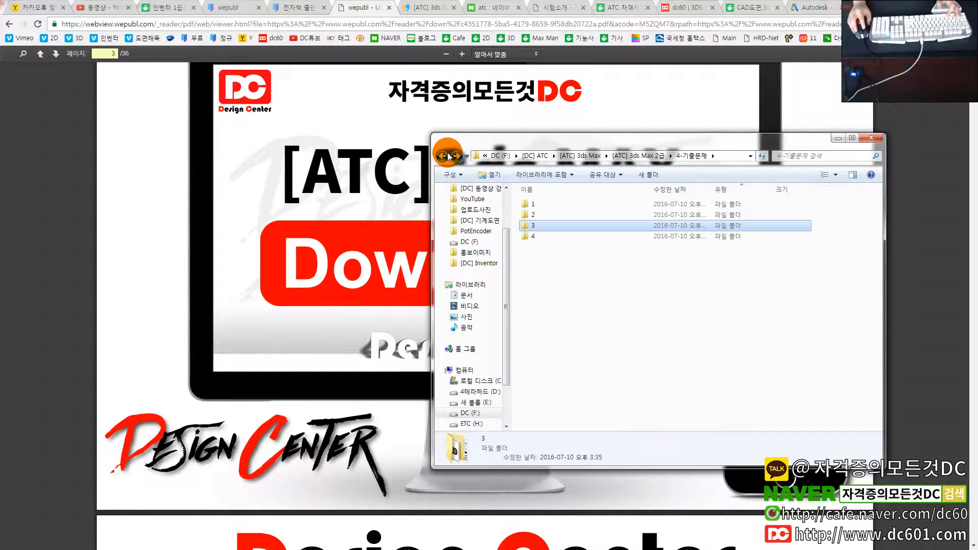
pyautogui.click(444, 156)
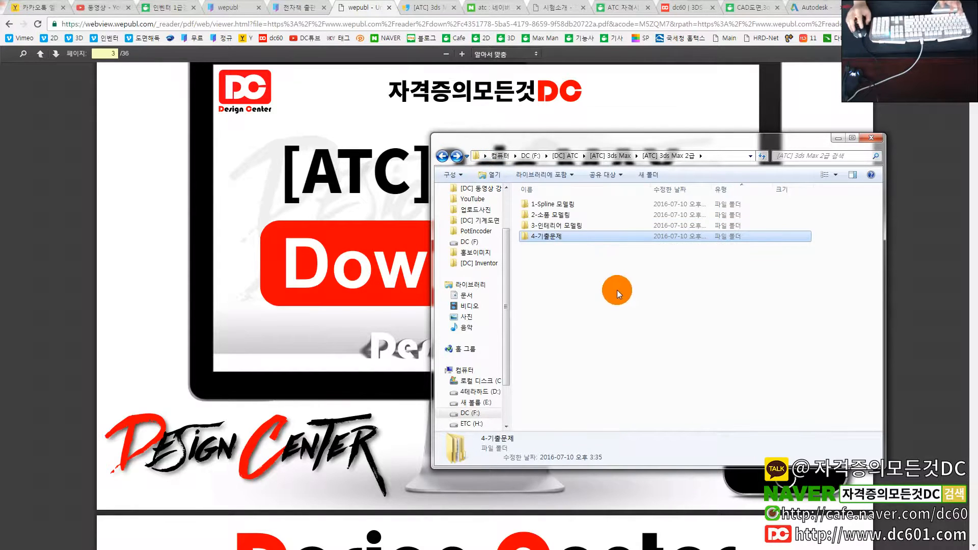
pyautogui.doubleClick(560, 204)
pyautogui.click(618, 215)
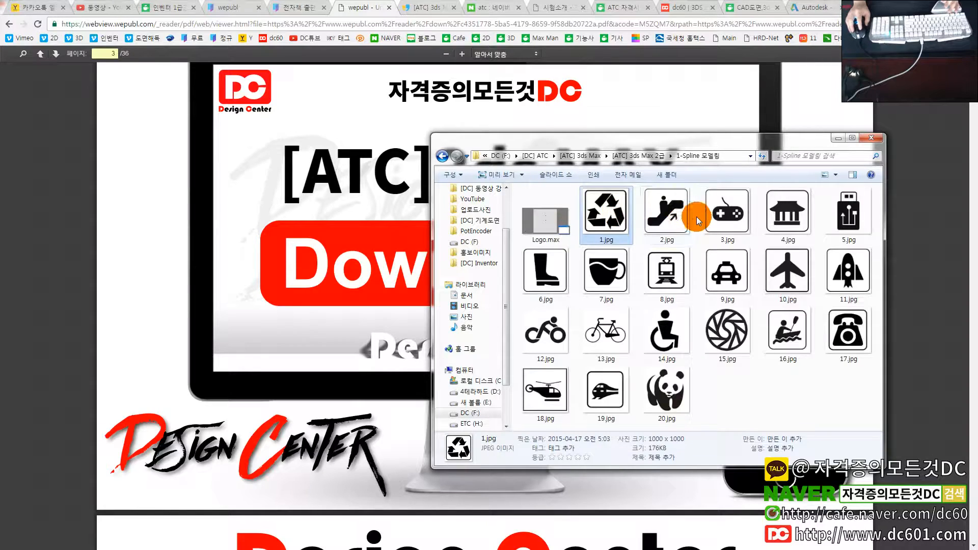
pyautogui.moveTo(865, 416); pyautogui.dragTo(594, 179)
pyautogui.click(555, 277)
pyautogui.click(546, 331)
pyautogui.click(541, 389)
pyautogui.click(606, 389)
pyautogui.click(667, 392)
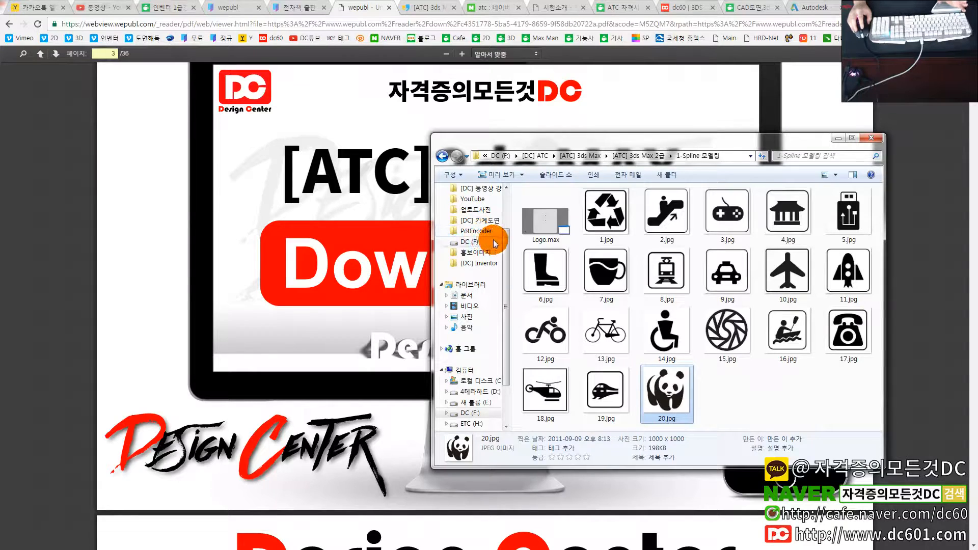
pyautogui.moveTo(522, 144); pyautogui.dragTo(977, 140)
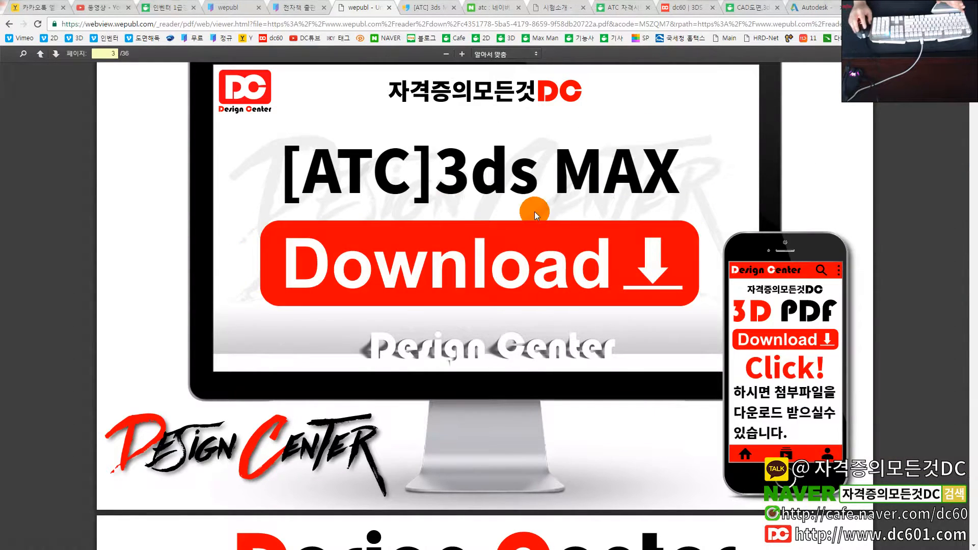
# Step: Switch to the ATC 2급(3ds Max) textbook PDF in Acrobat Reader and read page 33 down to problem 1, Spline 모델링
pyautogui.click(663, 177)
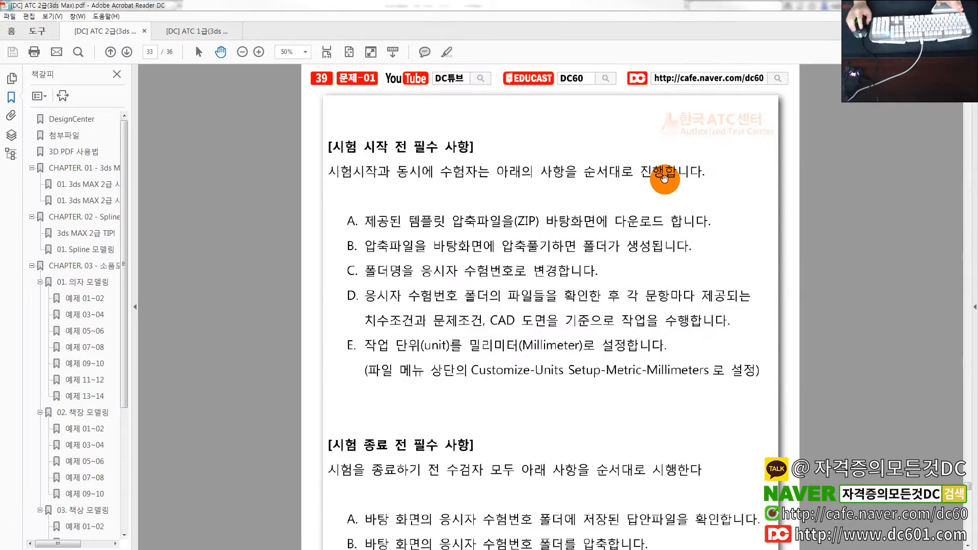
pyautogui.click(516, 235)
pyautogui.scroll(-10, 526, 233)
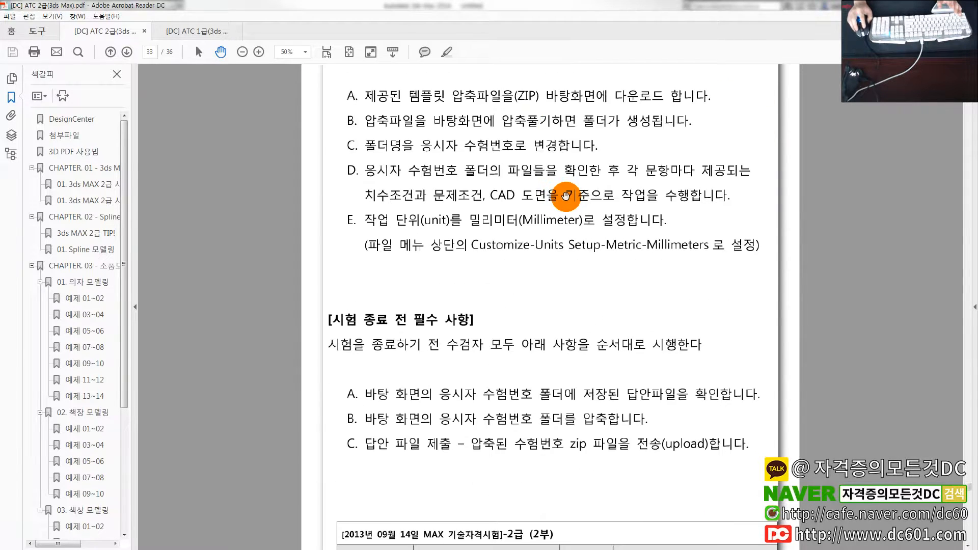
pyautogui.scroll(-4, 535, 213)
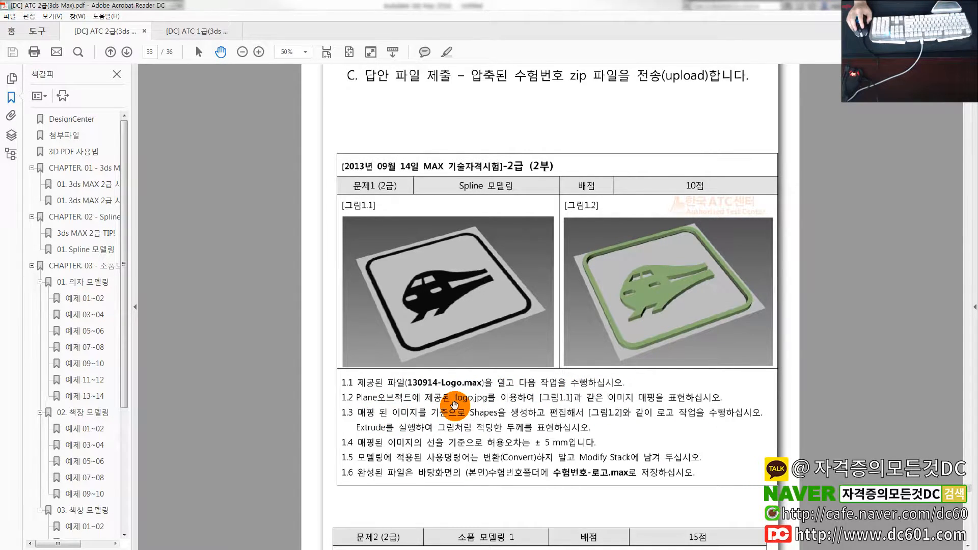
# Step: Bring the 1-Spline 모델링 folder over the PDF to show the logo images, and move the folder window aside
pyautogui.moveTo(977, 214); pyautogui.dragTo(368, 209)
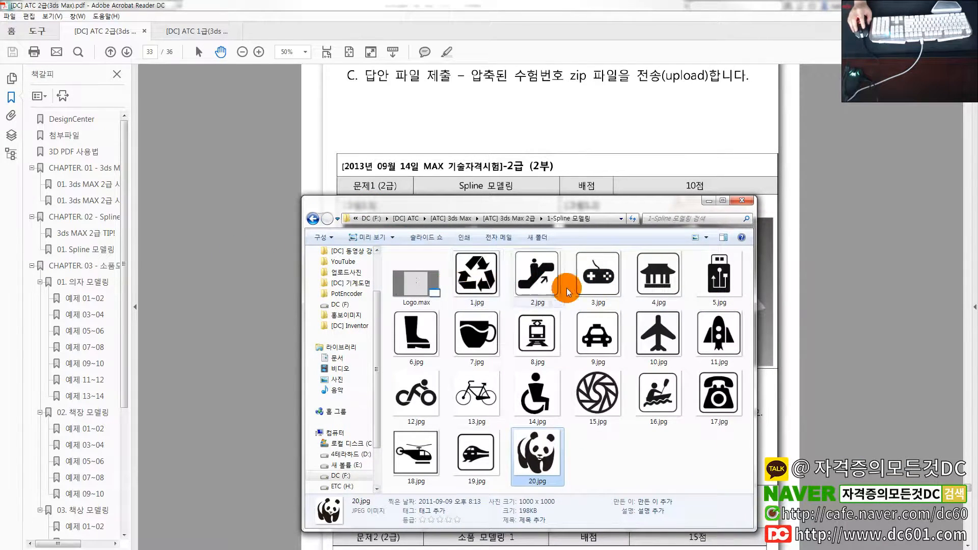
pyautogui.click(487, 278)
pyautogui.moveTo(503, 205); pyautogui.dragTo(977, 212)
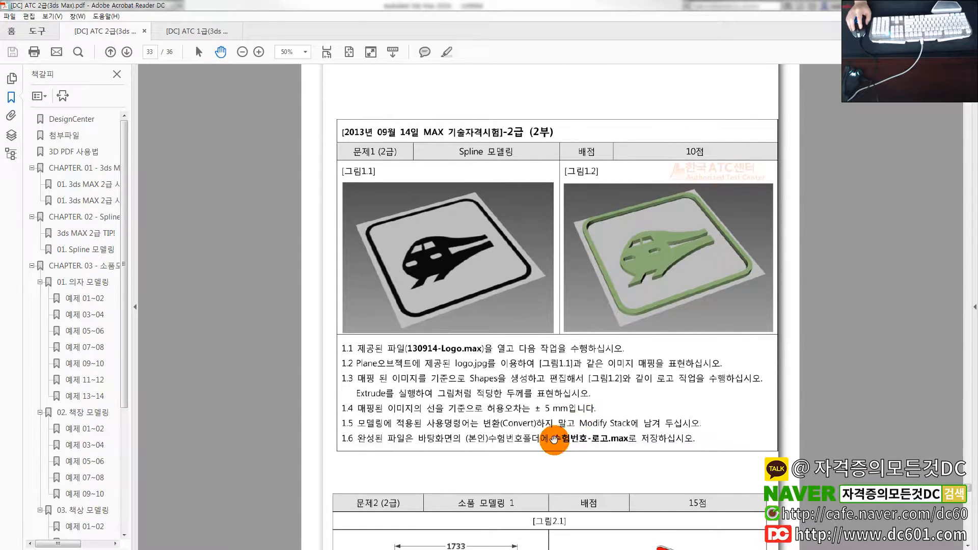
# Step: Review the Spline problem in the PDF and show the past-exam bookmarks 기출문제-01 to 기출문제-04
pyautogui.scroll(3, 326, 407)
pyautogui.scroll(1, 324, 412)
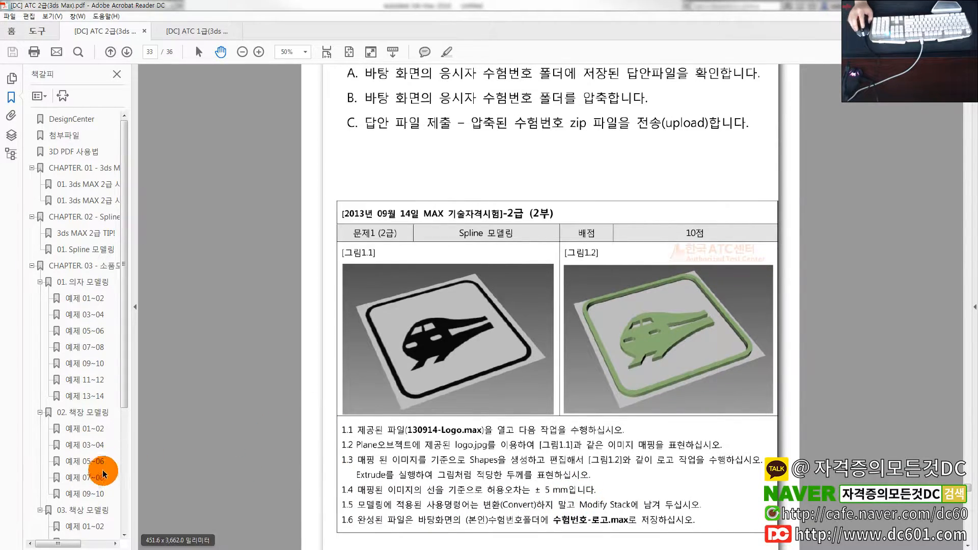
pyautogui.moveTo(124, 378); pyautogui.dragTo(136, 509)
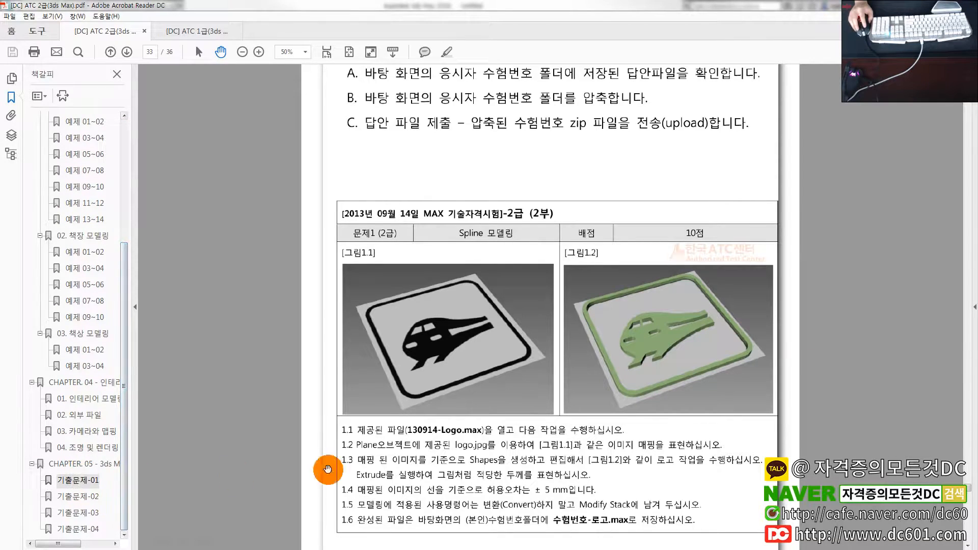
pyautogui.scroll(-3, 504, 443)
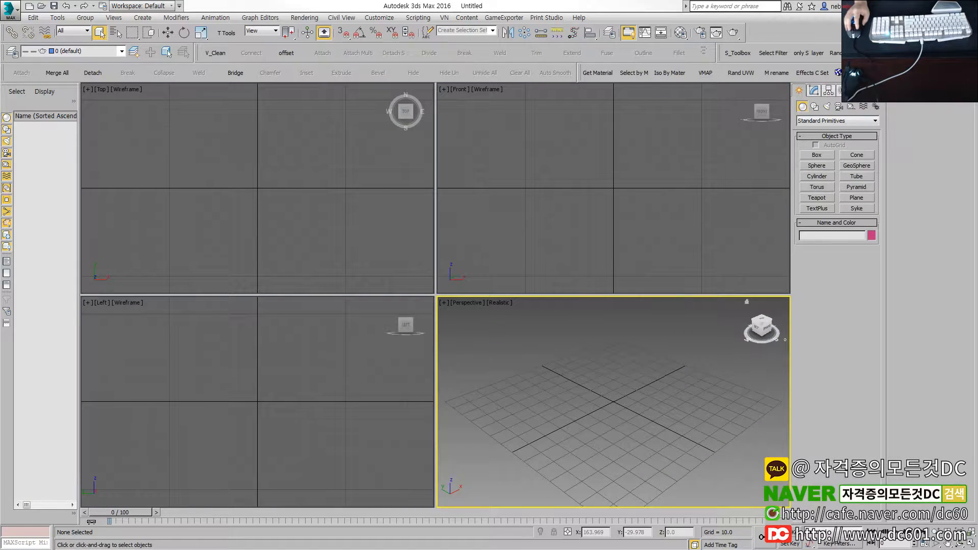
# Step: Switch to 3ds Max, point out Logo.max in the 1-Spline 모델링 folder, and move the folder window off the workspace
pyautogui.click(415, 267)
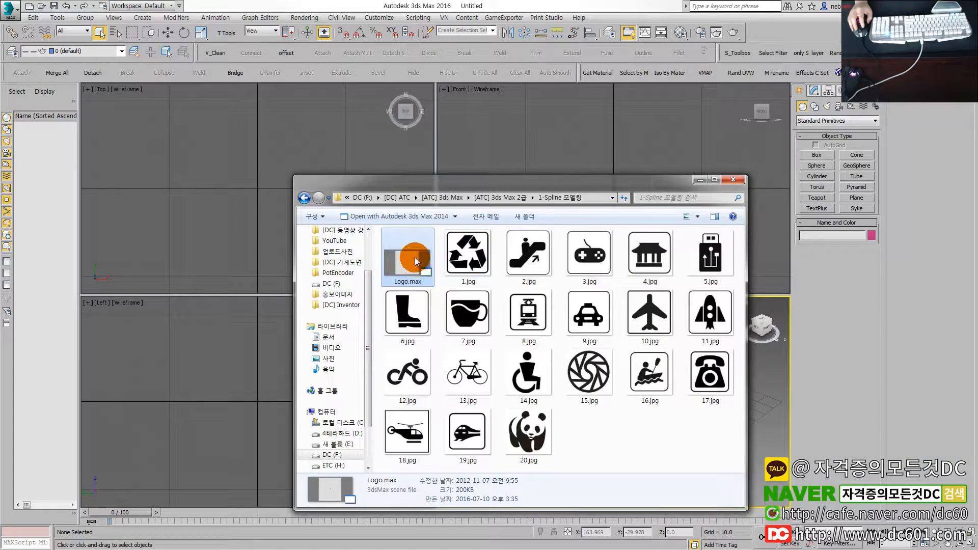
pyautogui.moveTo(414, 182); pyautogui.dragTo(932, 188)
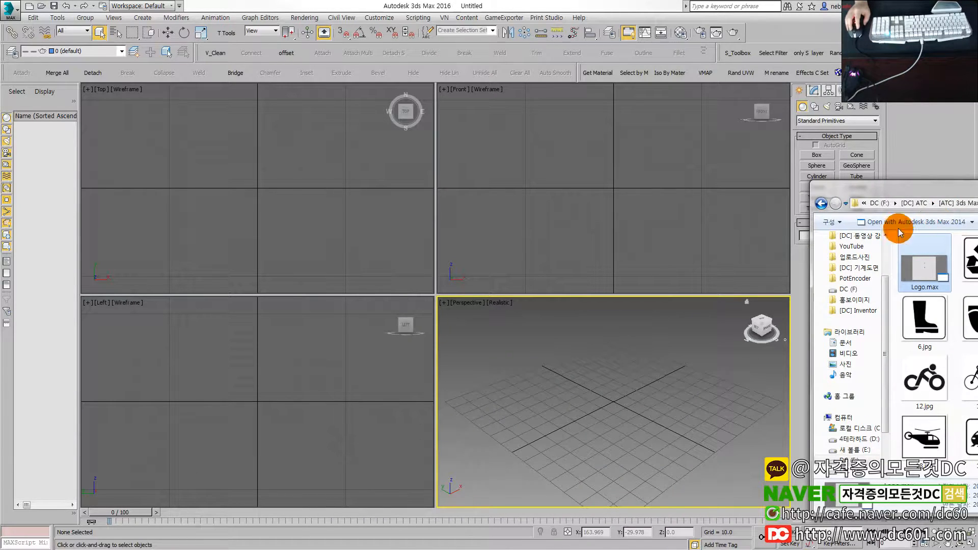
pyautogui.moveTo(874, 196); pyautogui.dragTo(710, 205)
pyautogui.click(742, 256)
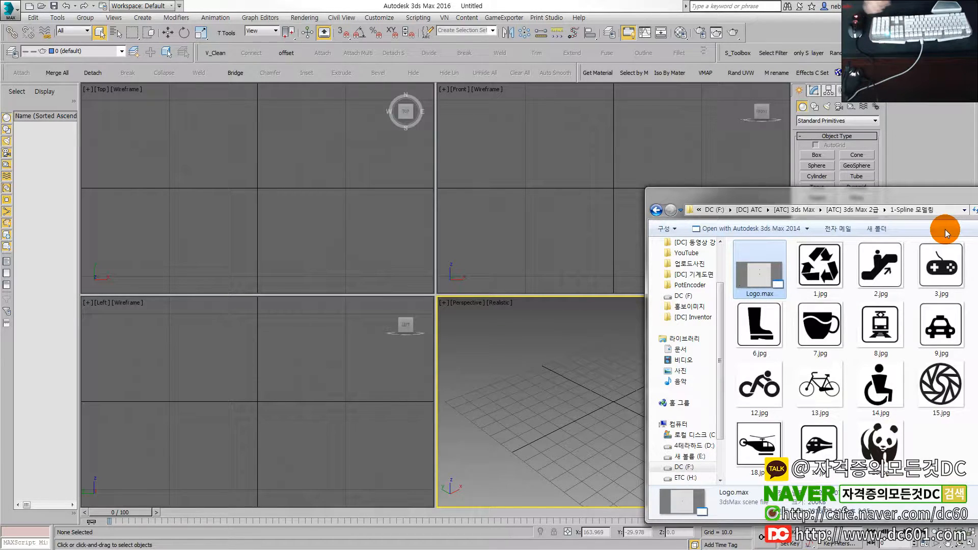
pyautogui.moveTo(767, 202); pyautogui.dragTo(977, 199)
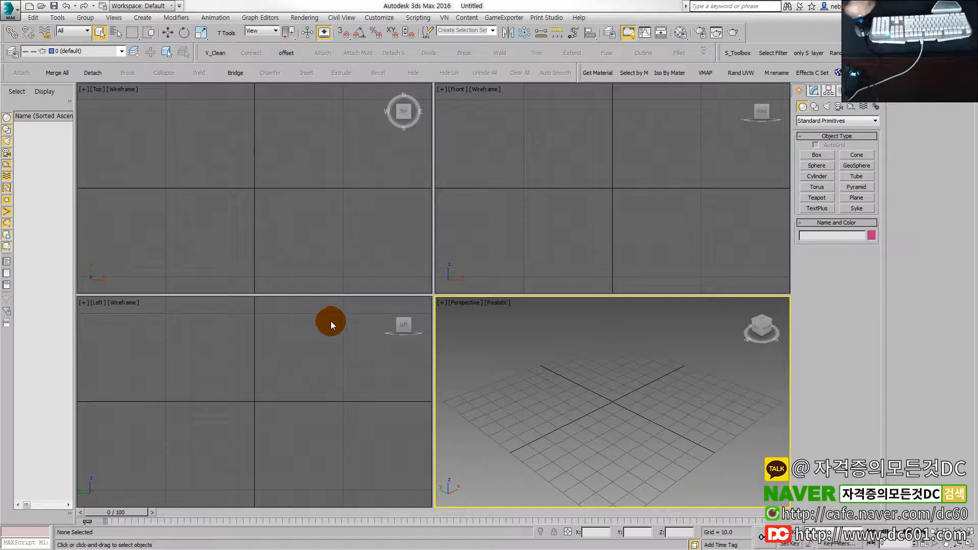
# Step: Activate the Top, Front, Left and Perspective viewports in turn to show the four-view layout
pyautogui.moveTo(977, 230); pyautogui.dragTo(977, 173)
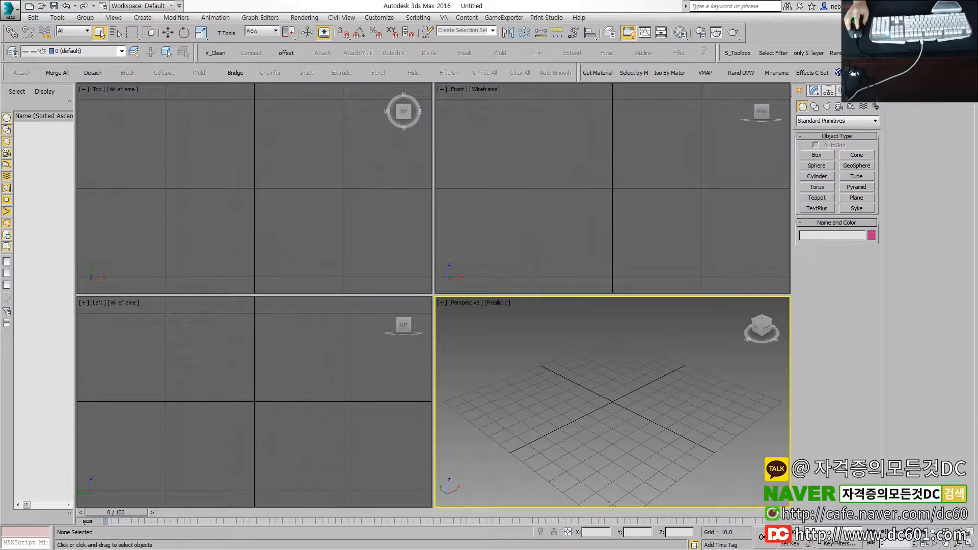
pyautogui.click(611, 268)
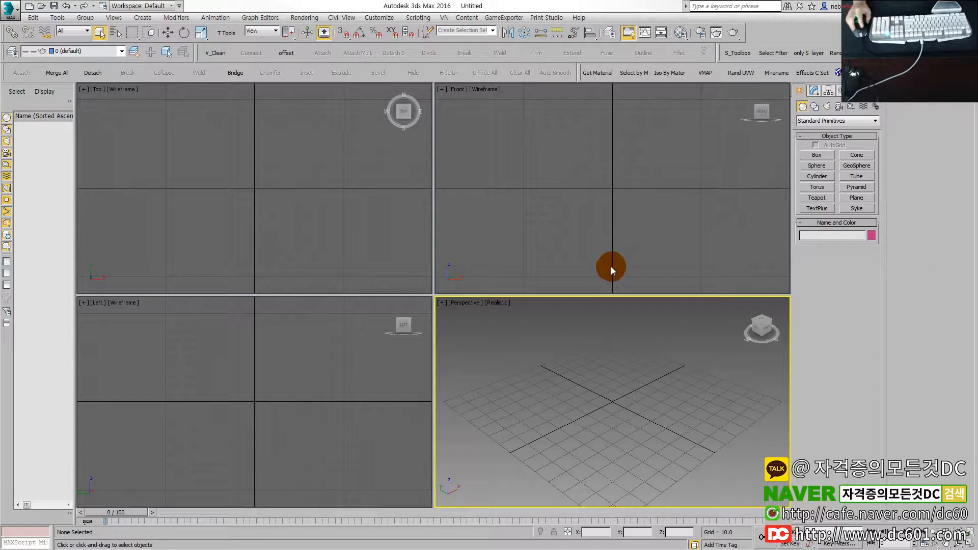
pyautogui.click(411, 257)
pyautogui.click(478, 330)
pyautogui.click(500, 252)
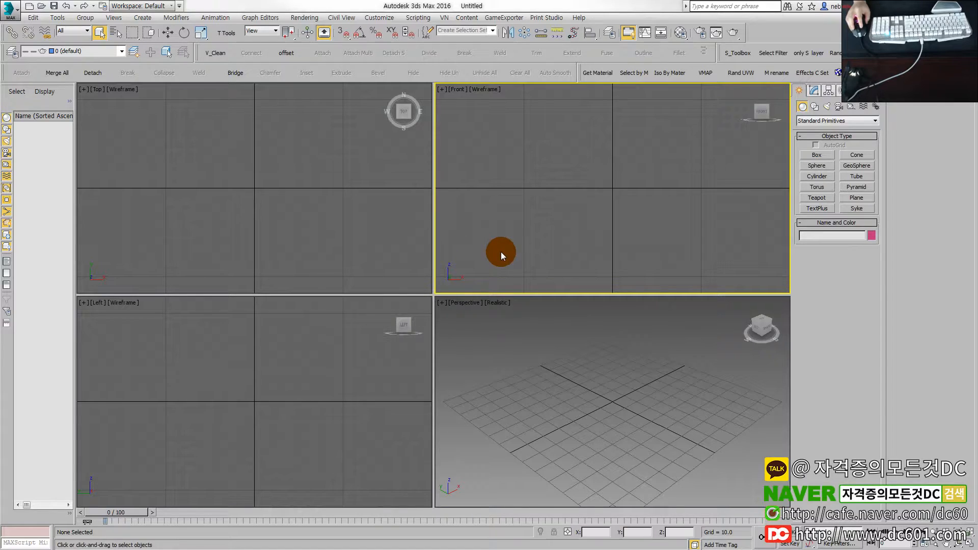
pyautogui.click(360, 354)
pyautogui.click(493, 367)
pyautogui.click(399, 261)
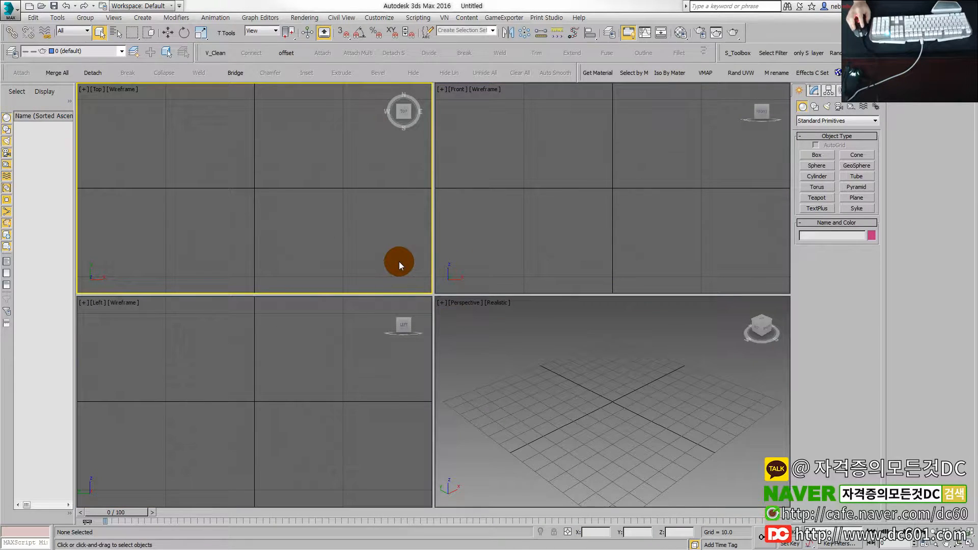
pyautogui.click(469, 260)
pyautogui.click(374, 336)
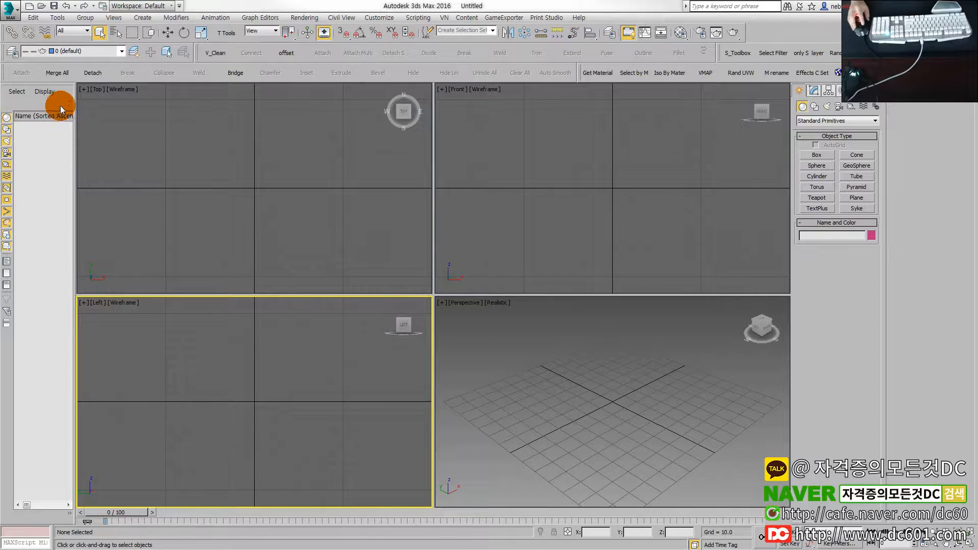
# Step: Undock the Scene Explorer from the viewport area into a floating window and close it
pyautogui.moveTo(18, 84); pyautogui.dragTo(226, 112)
pyautogui.moveTo(144, 111); pyautogui.dragTo(11, 92)
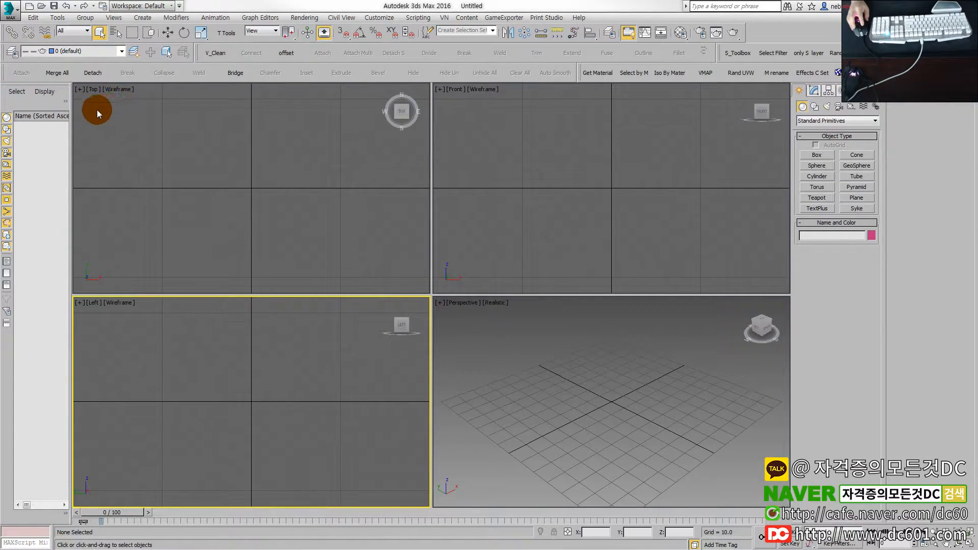
pyautogui.moveTo(18, 84); pyautogui.dragTo(209, 116)
pyautogui.moveTo(265, 181); pyautogui.dragTo(330, 178)
pyautogui.moveTo(258, 122); pyautogui.dragTo(88, 105)
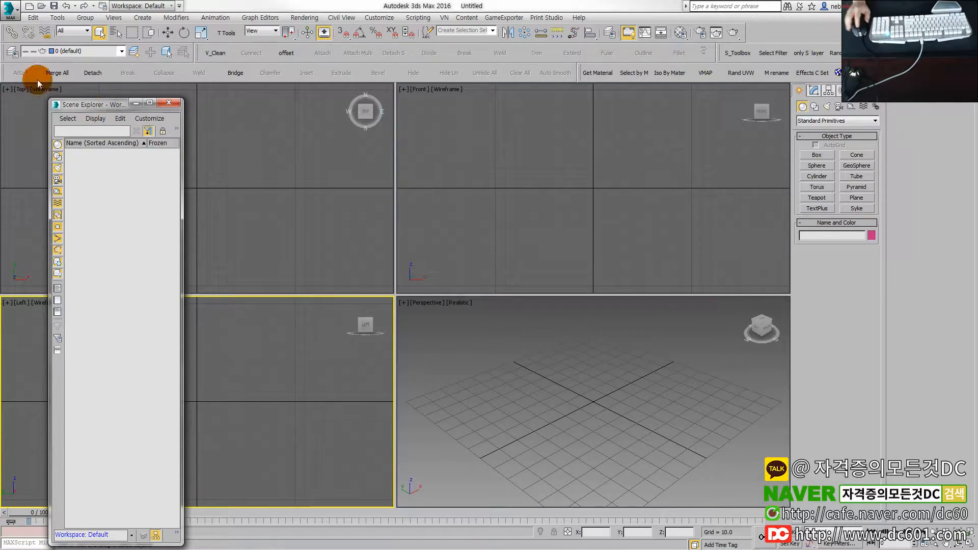
pyautogui.moveTo(110, 105); pyautogui.dragTo(128, 99)
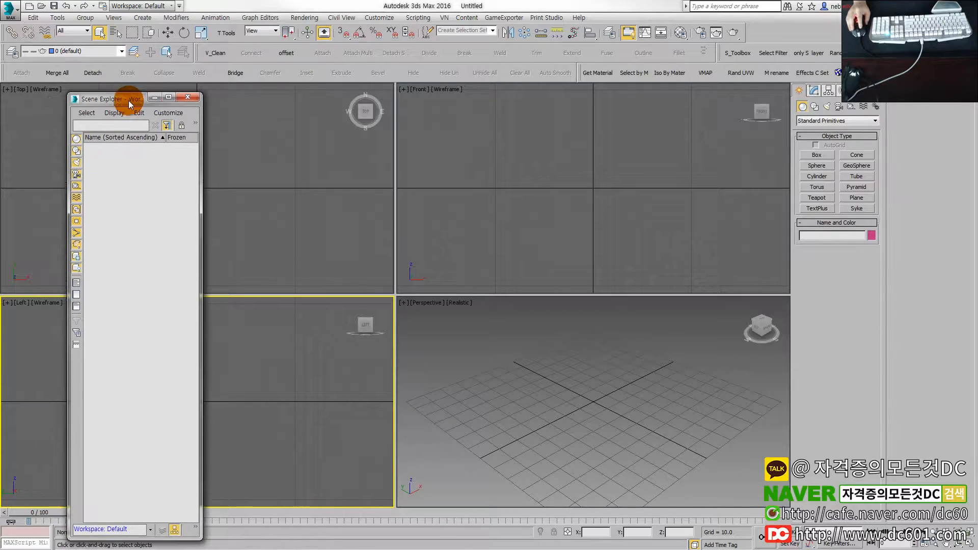
pyautogui.click(182, 98)
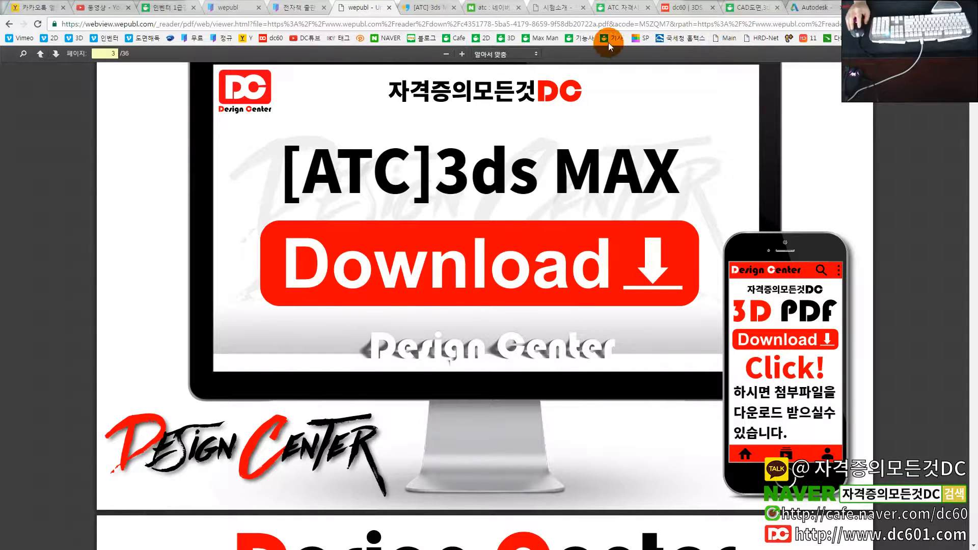
# Step: Check the Autodesk page in the browser, return to 3ds Max and activate the Perspective viewport
pyautogui.click(812, 8)
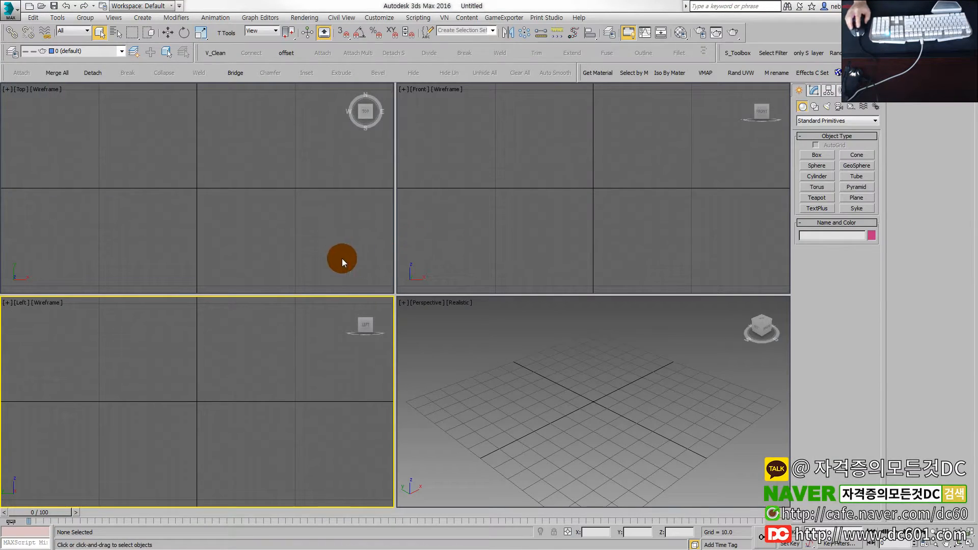
pyautogui.click(340, 257)
pyautogui.click(497, 336)
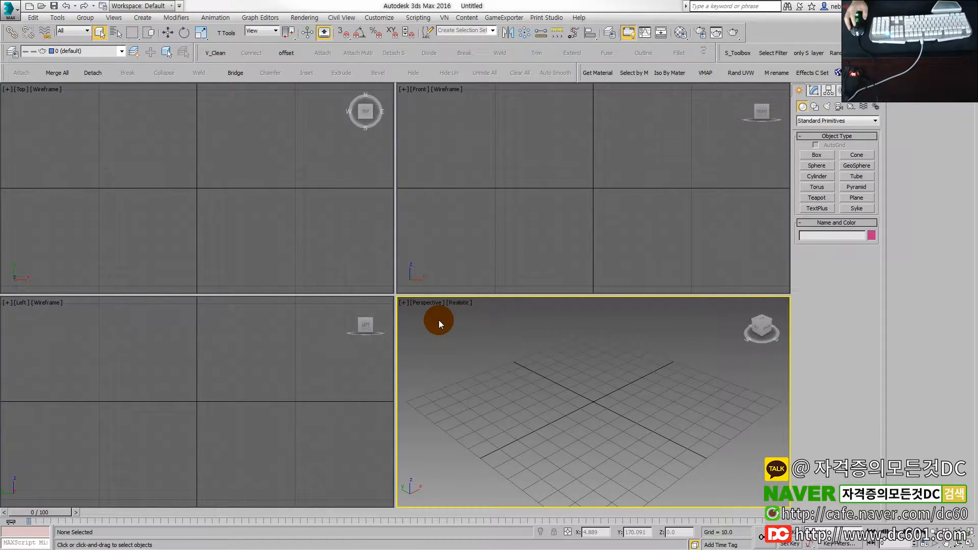
# Step: Open Logo.max from the 1-Spline 모델링 folder as the current scene
pyautogui.moveTo(977, 229); pyautogui.dragTo(404, 161)
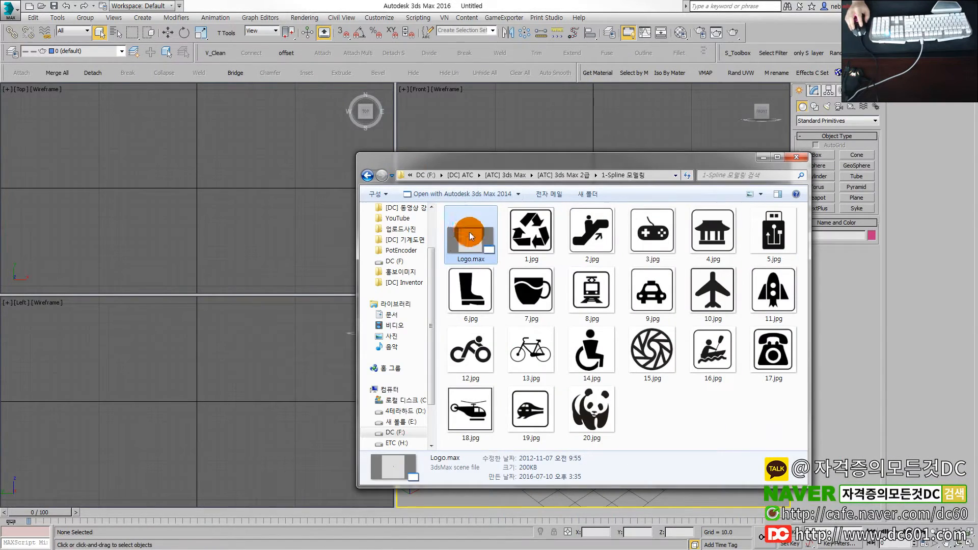
pyautogui.moveTo(473, 162); pyautogui.dragTo(977, 167)
pyautogui.moveTo(977, 225); pyautogui.dragTo(591, 194)
pyautogui.click(624, 201)
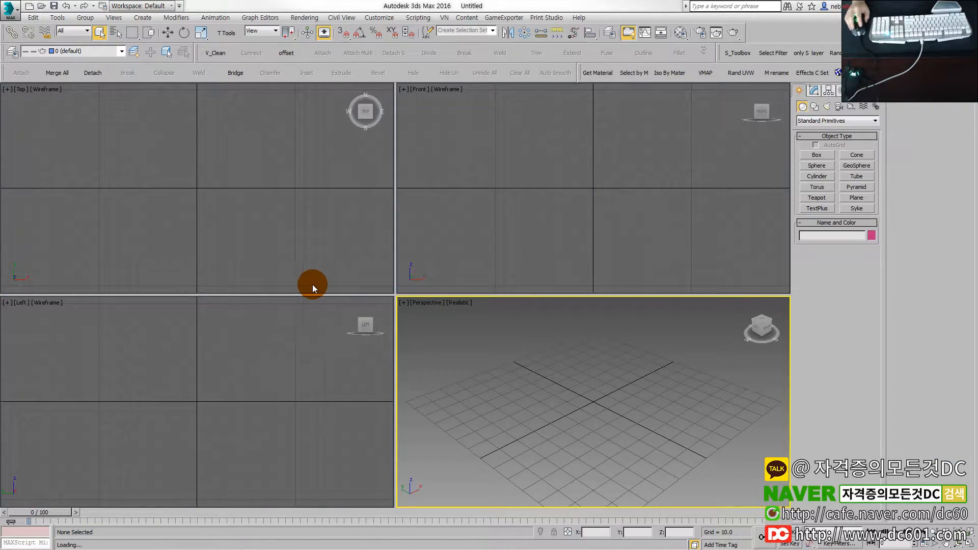
pyautogui.click(517, 317)
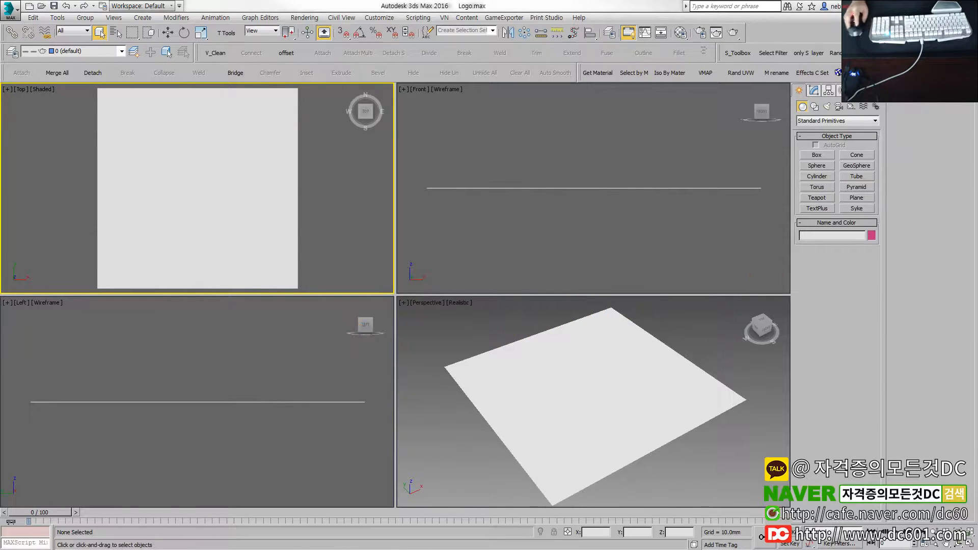
# Step: Try applying the escalator image 2.jpg from the 1-Spline 모델링 folder directly to the plane, and remove it again
pyautogui.moveTo(968, 144); pyautogui.dragTo(365, 145)
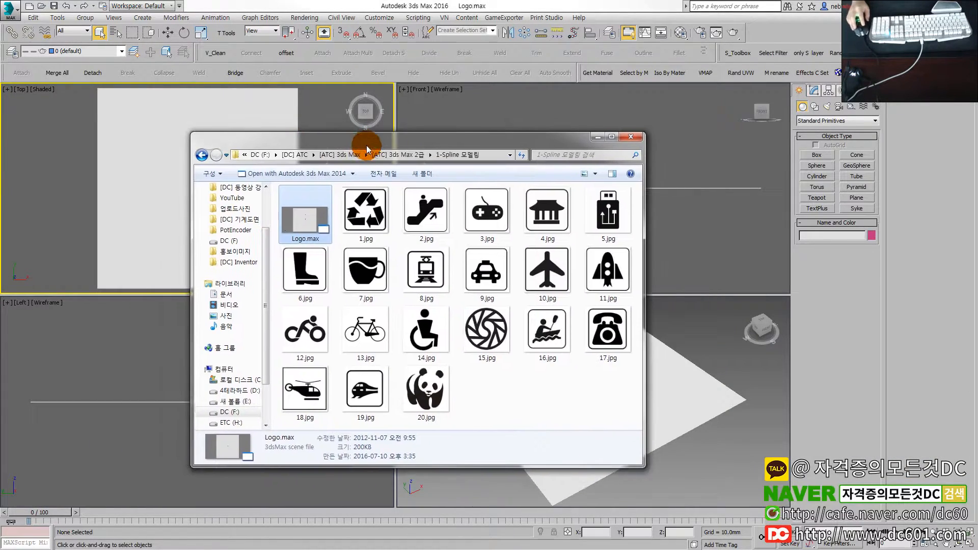
pyautogui.click(378, 265)
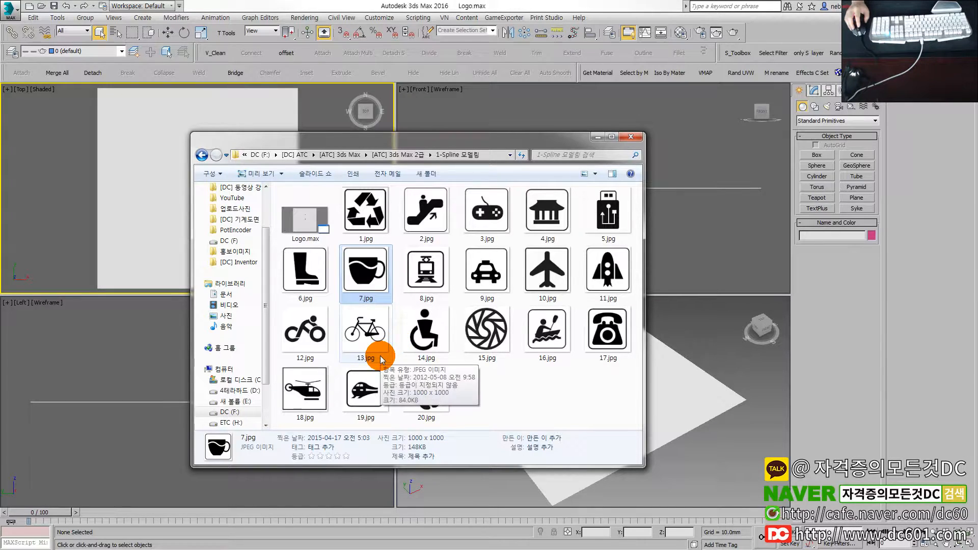
pyautogui.click(439, 219)
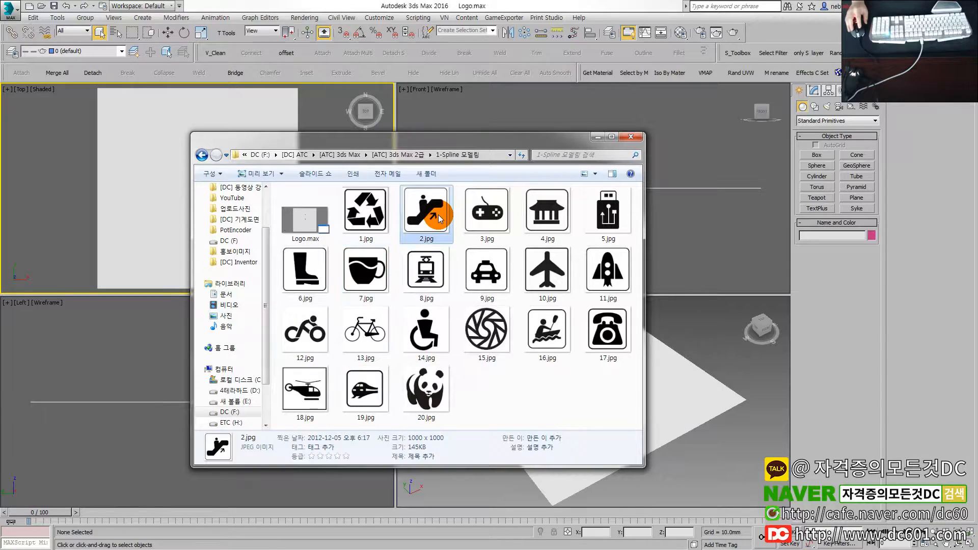
pyautogui.moveTo(408, 136); pyautogui.dragTo(504, 158)
pyautogui.moveTo(560, 234); pyautogui.dragTo(160, 173)
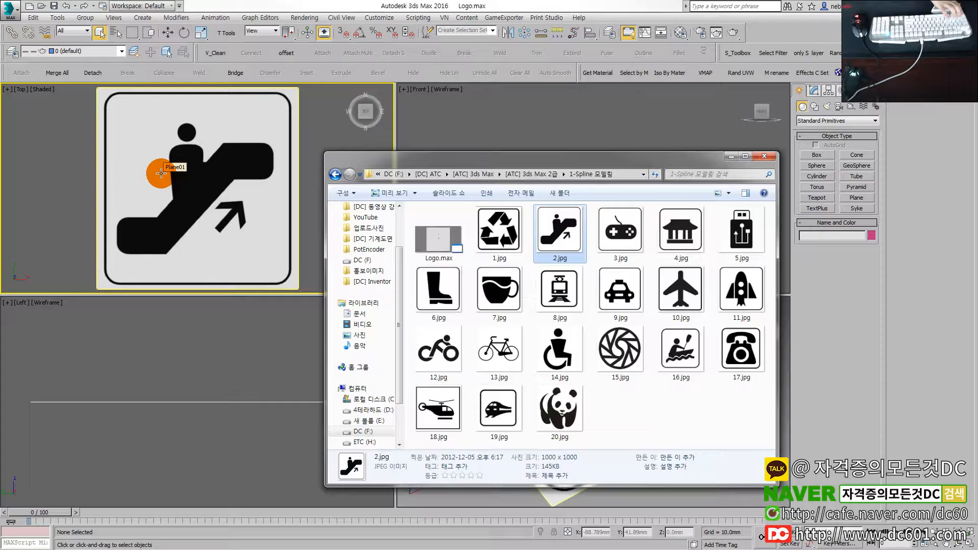
pyautogui.click(326, 145)
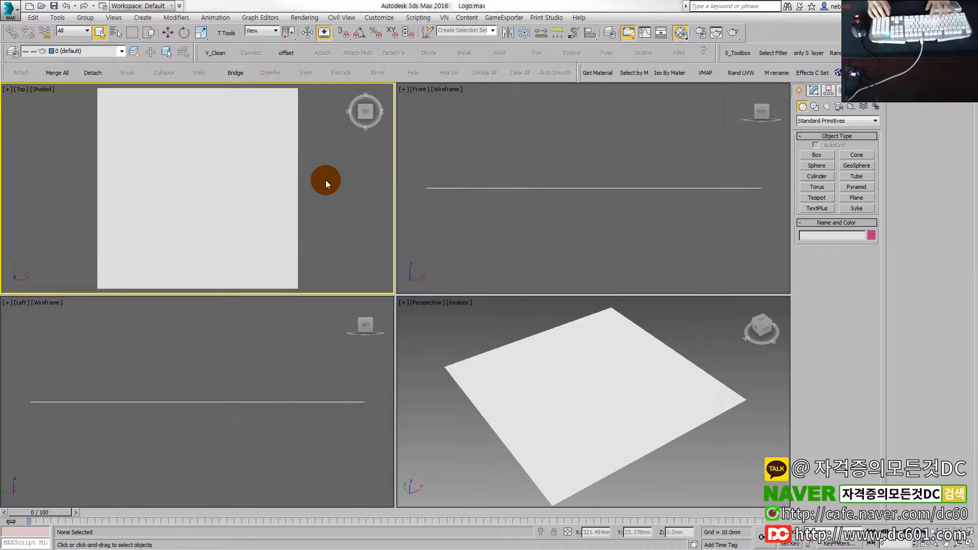
# Step: Open the Material Editor, switch it to the Slate version and return it to the Compact version
pyautogui.press('m')
pyautogui.click(372, 157)
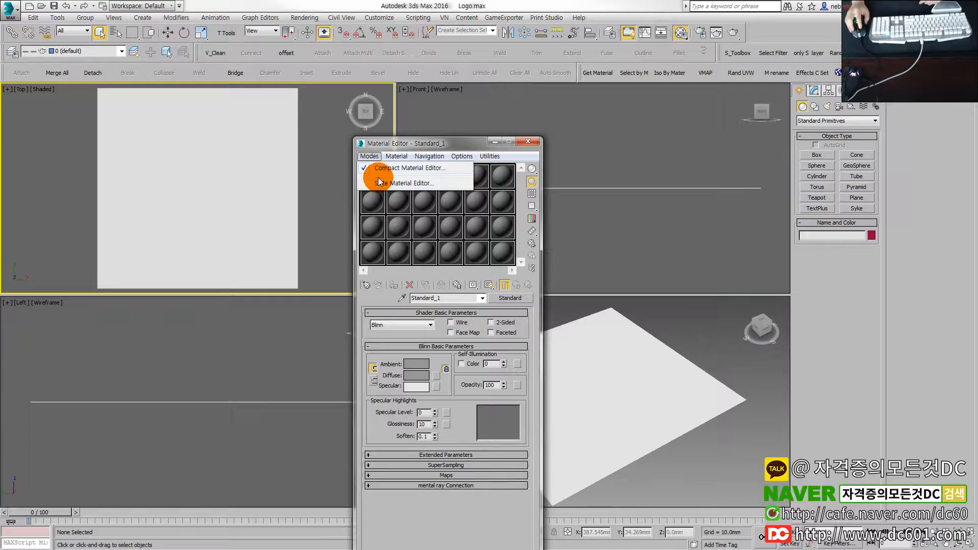
pyautogui.click(376, 168)
pyautogui.press('m')
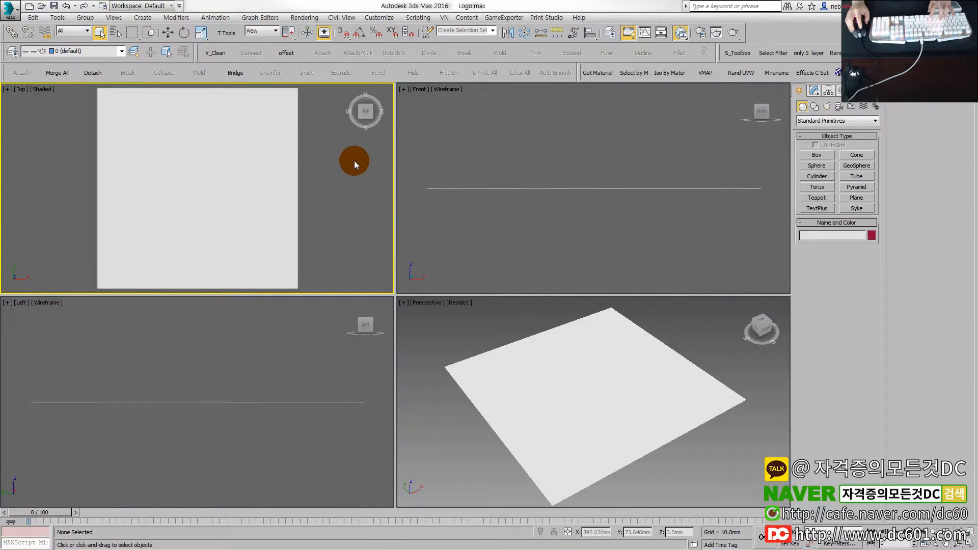
pyautogui.press('m')
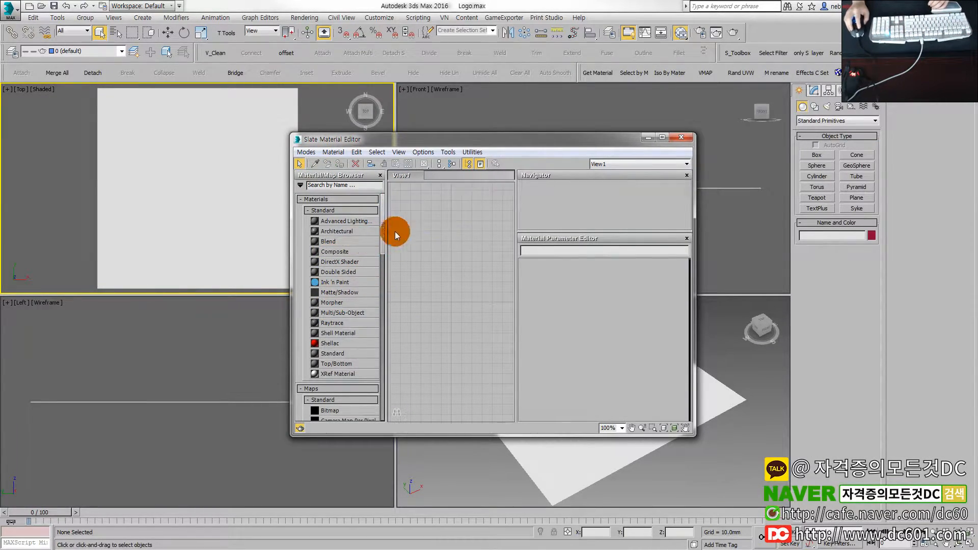
pyautogui.click(308, 152)
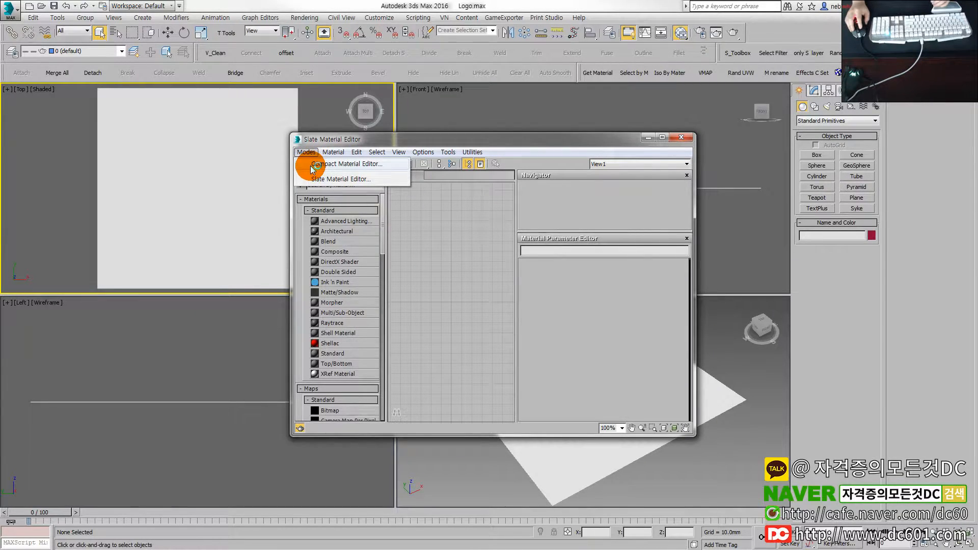
pyautogui.click(313, 169)
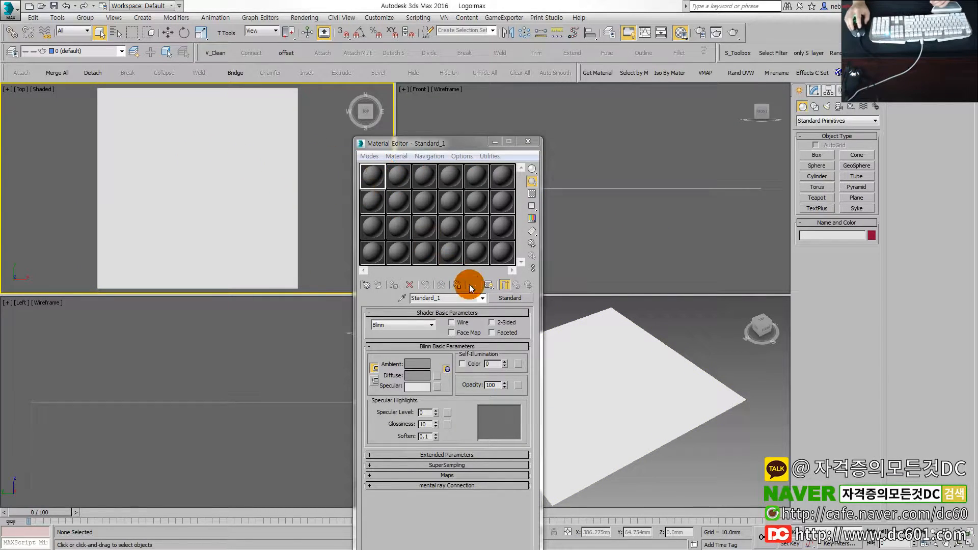
# Step: Load BARK5.jpg as a Bitmap in the Diffuse map of the first material slot
pyautogui.click(433, 375)
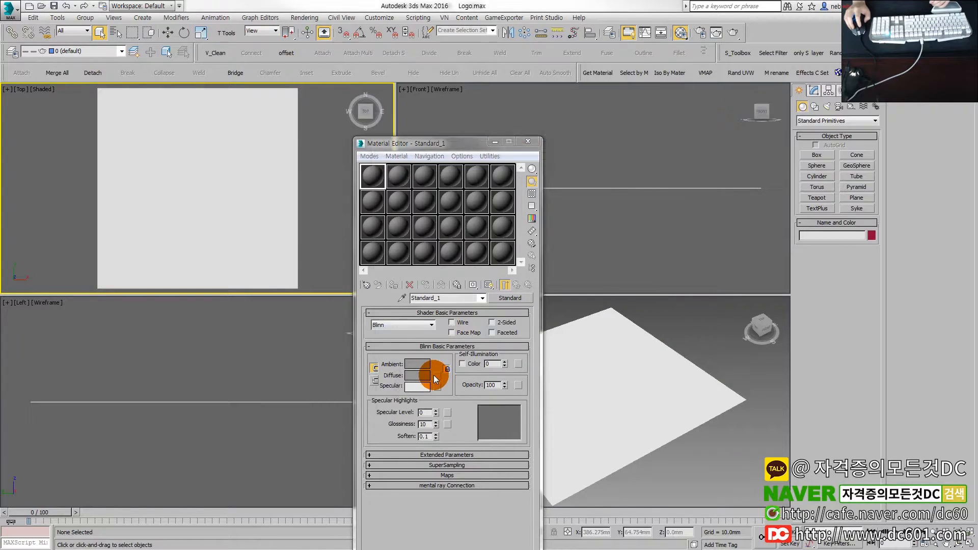
pyautogui.doubleClick(396, 163)
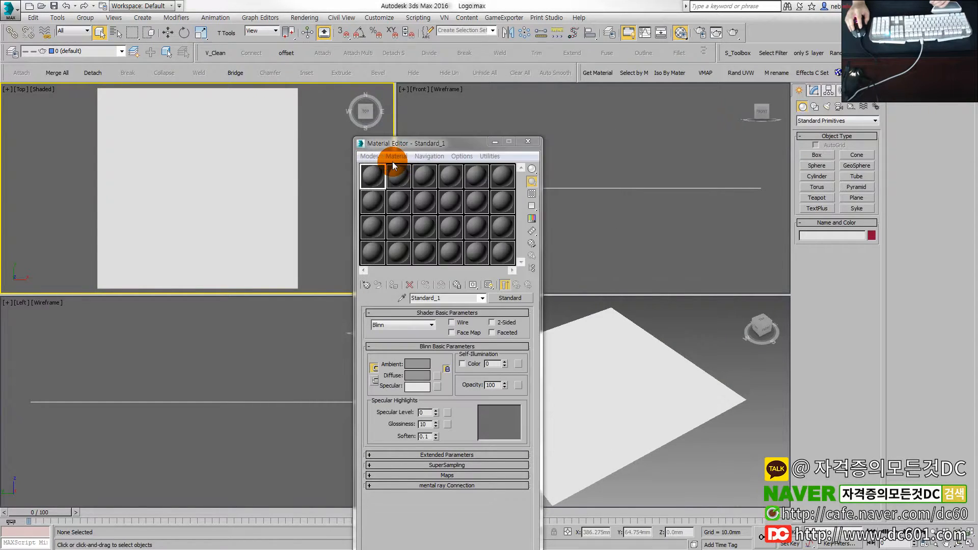
pyautogui.click(206, 24)
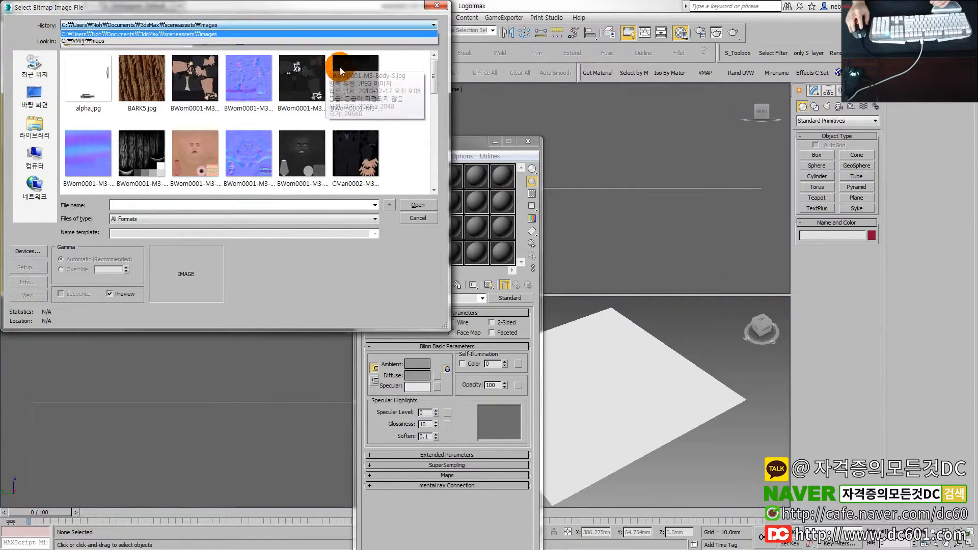
pyautogui.click(239, 15)
pyautogui.moveTo(201, 6); pyautogui.dragTo(361, 73)
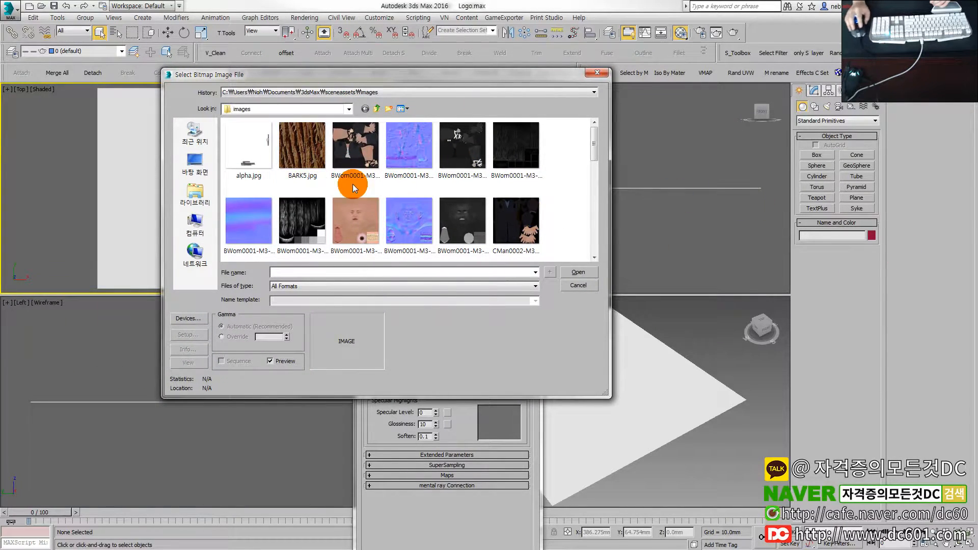
pyautogui.click(295, 151)
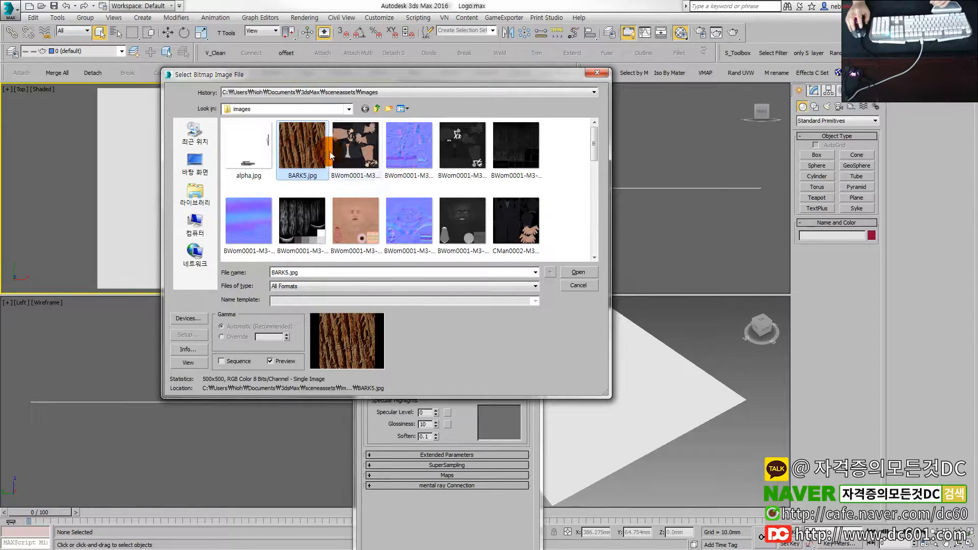
pyautogui.doubleClick(298, 153)
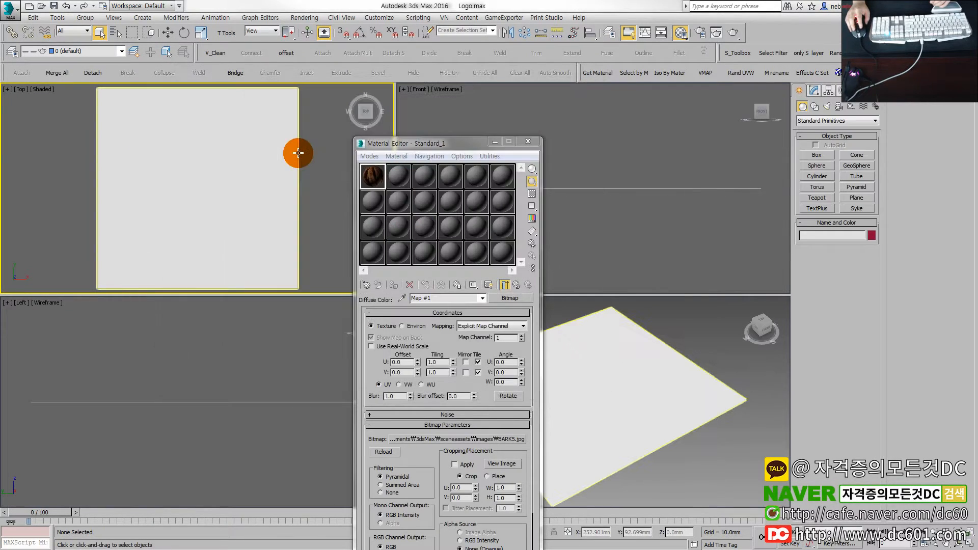
# Step: Assign the bark material to the plane, display its texture in the viewports and close the Material Editor
pyautogui.moveTo(372, 184)
pyautogui.mouseDown()
pyautogui.moveTo(377, 174)
pyautogui.moveTo(213, 176)
pyautogui.mouseUp()
pyautogui.click(488, 282)
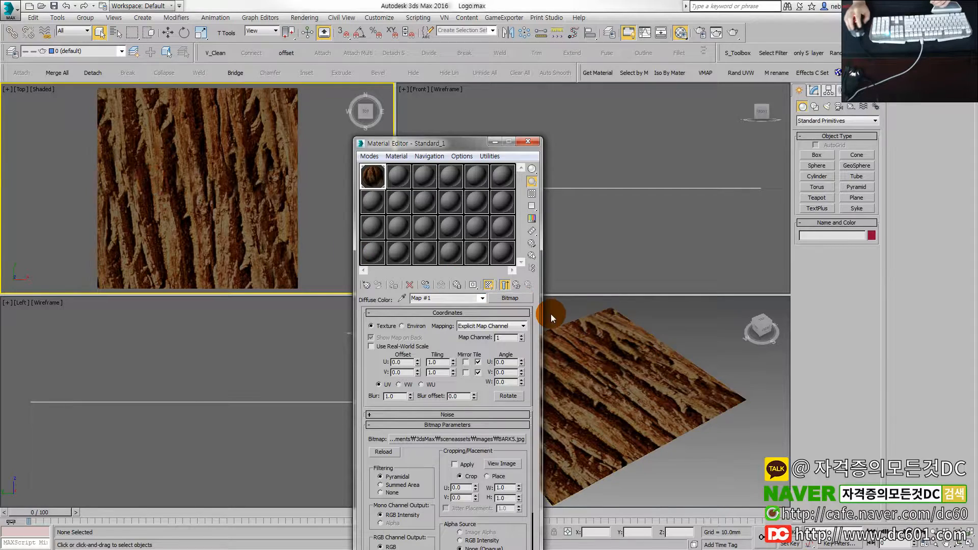
pyautogui.click(122, 198)
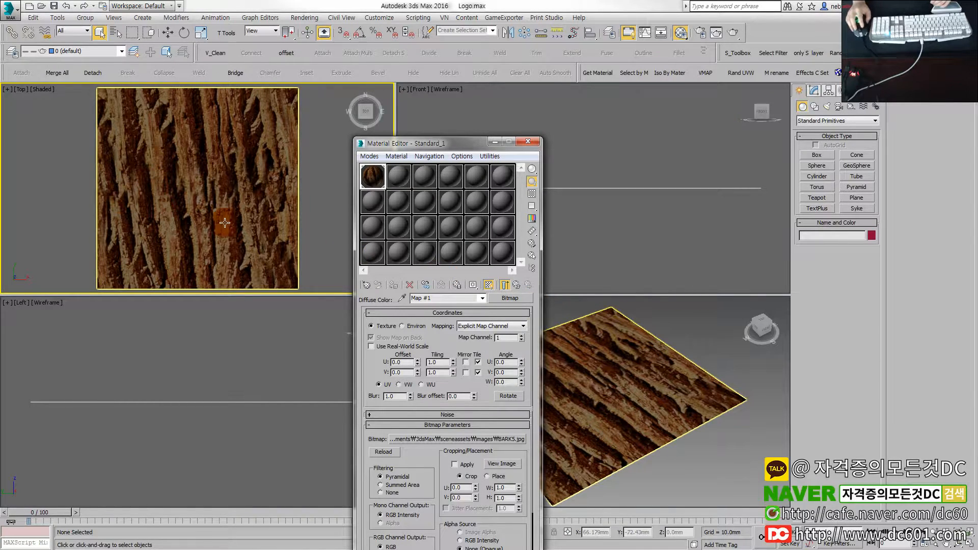
pyautogui.rightClick(382, 186)
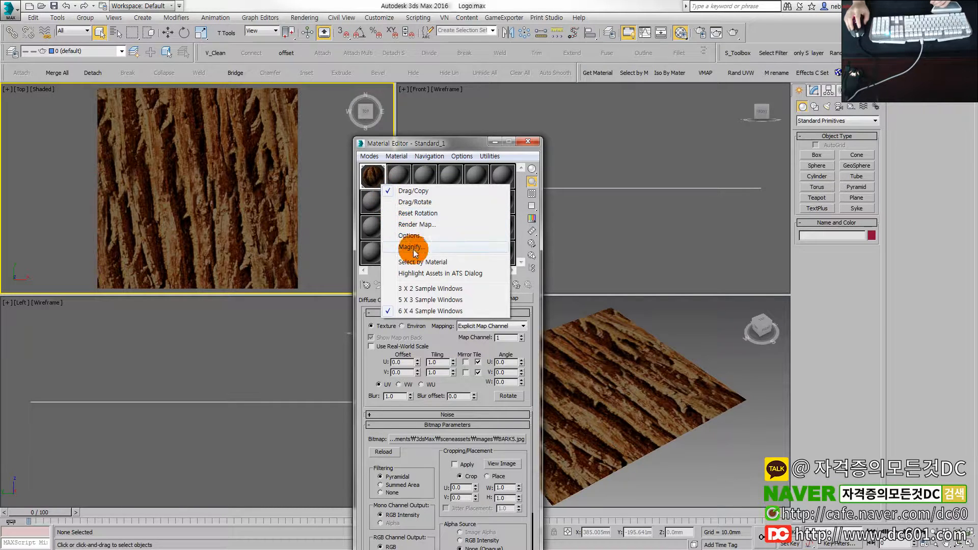
pyautogui.click(375, 178)
pyautogui.moveTo(403, 174); pyautogui.dragTo(370, 176)
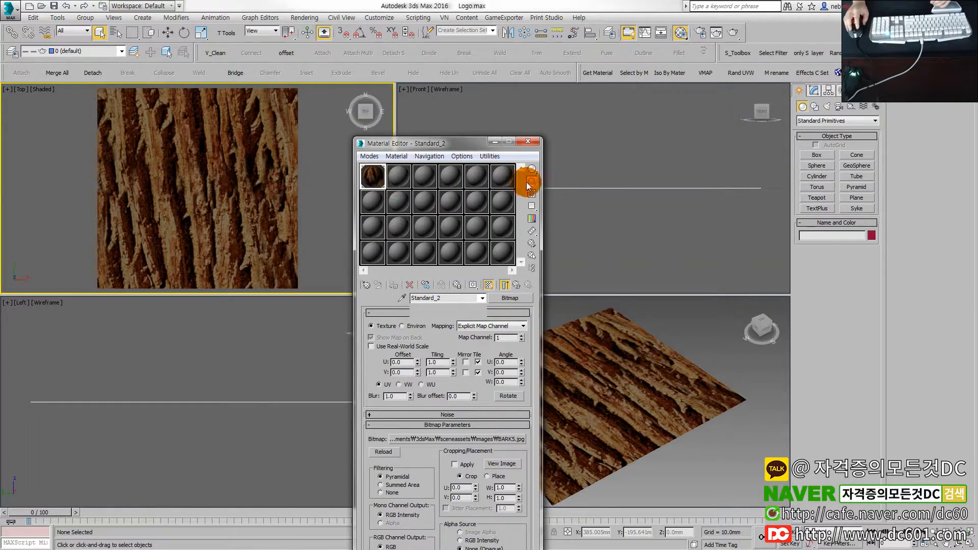
pyautogui.click(528, 144)
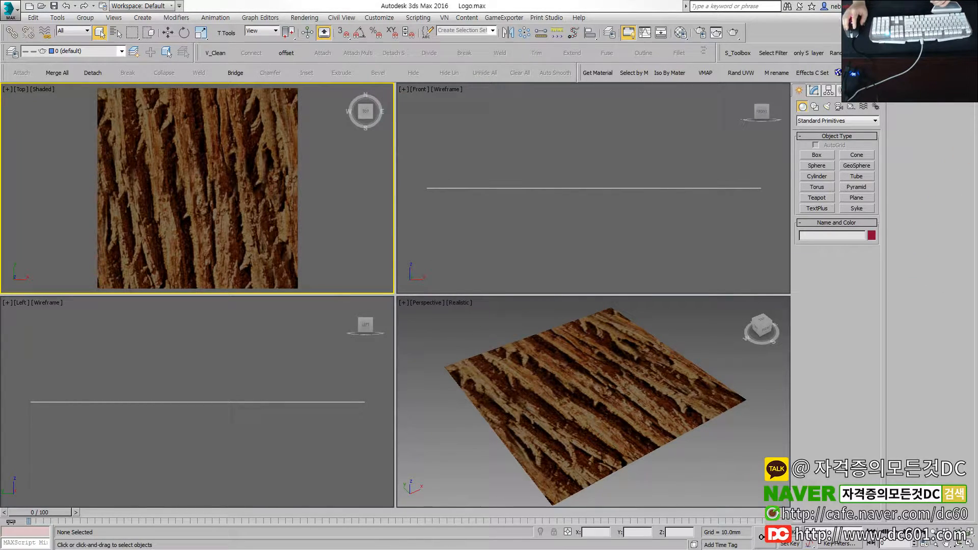
# Step: Apply 2.jpg from the image folder to the plane and maximize the Top viewport
pyautogui.moveTo(500, 162); pyautogui.dragTo(838, 155)
pyautogui.moveTo(909, 228); pyautogui.dragTo(247, 170)
pyautogui.moveTo(760, 158); pyautogui.dragTo(977, 158)
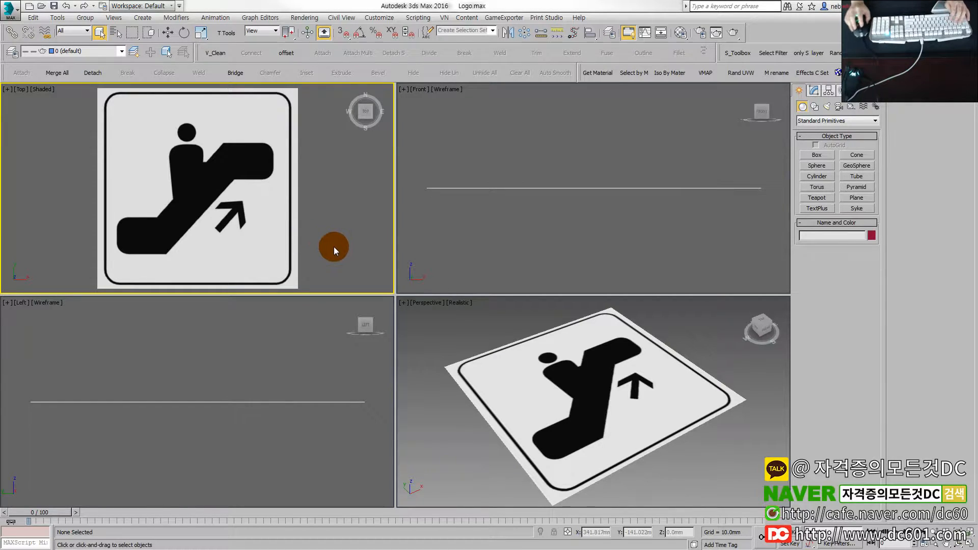
pyautogui.hotkey('alt', 'w')
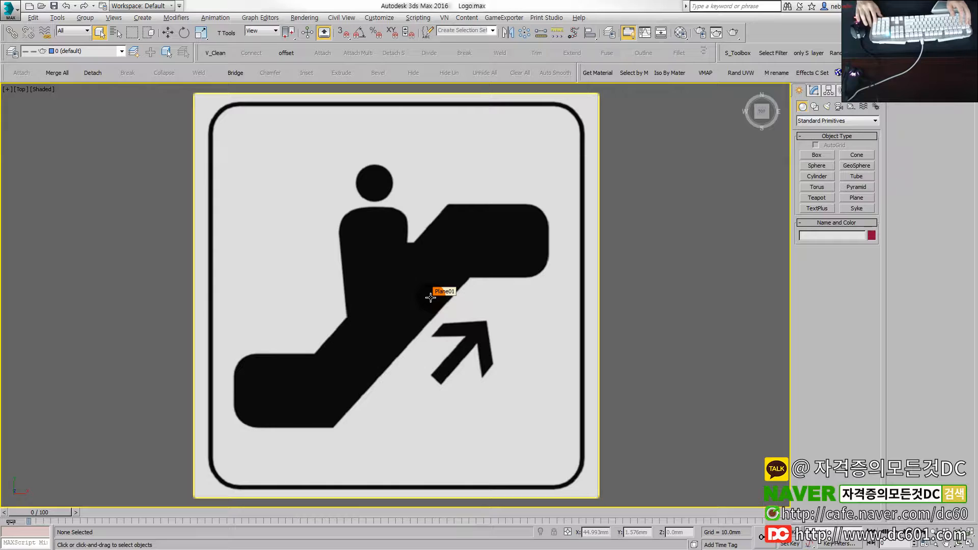
pyautogui.scroll(-3, 431, 297)
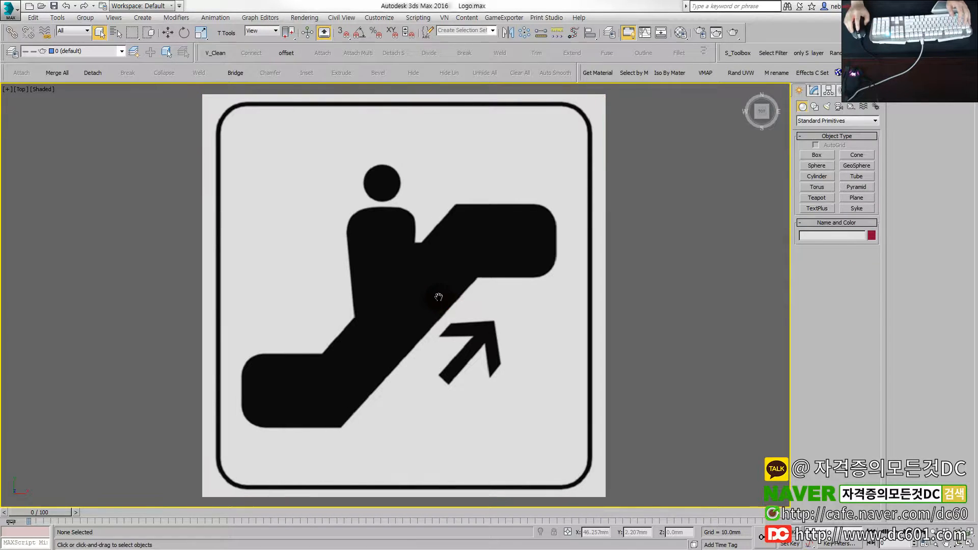
pyautogui.moveTo(433, 297)
pyautogui.mouseDown(button='middle')
pyautogui.moveTo(473, 328)
pyautogui.moveTo(415, 300)
pyautogui.mouseUp(button='middle')
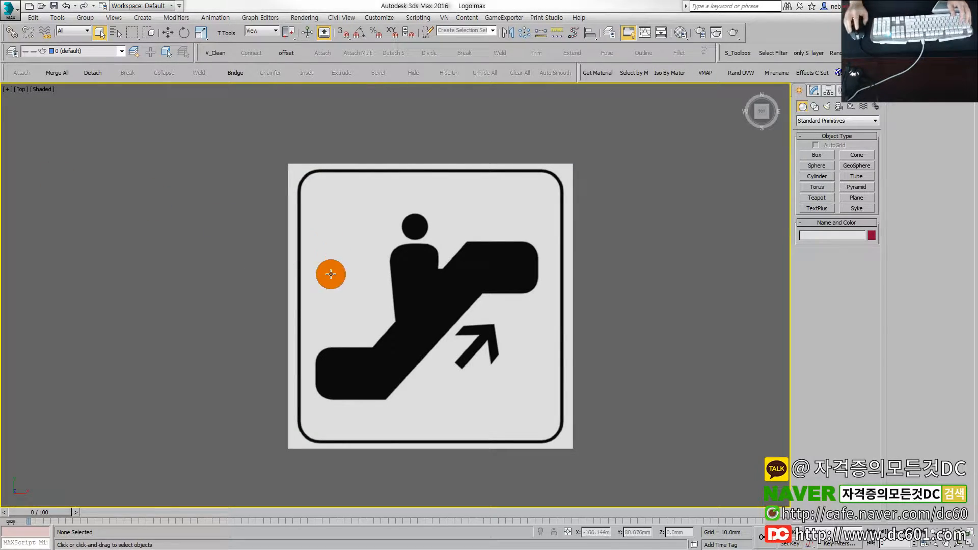
# Step: Select the image plane, try moving it to about X 191 mm, Y 157 mm, and undo the move
pyautogui.click(543, 266)
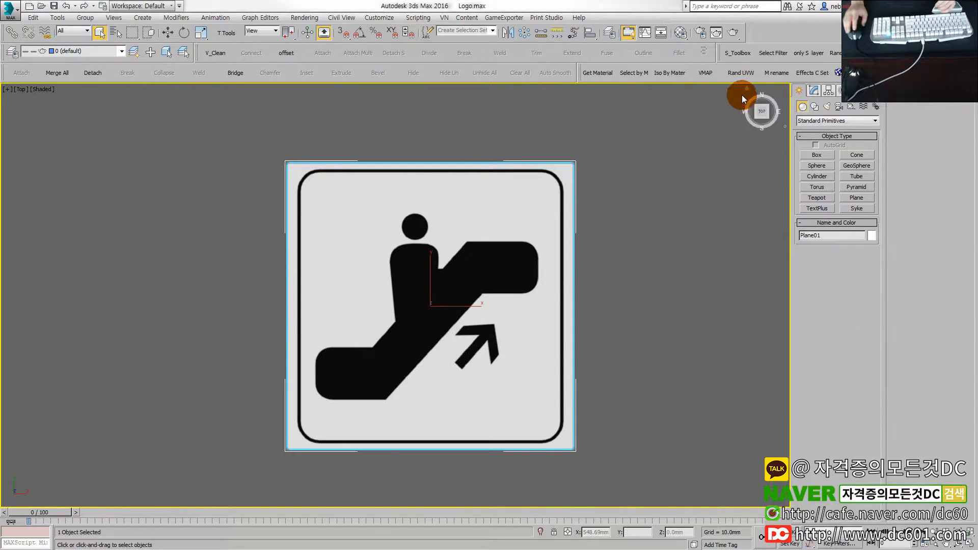
pyautogui.rightClick(422, 212)
pyautogui.click(743, 182)
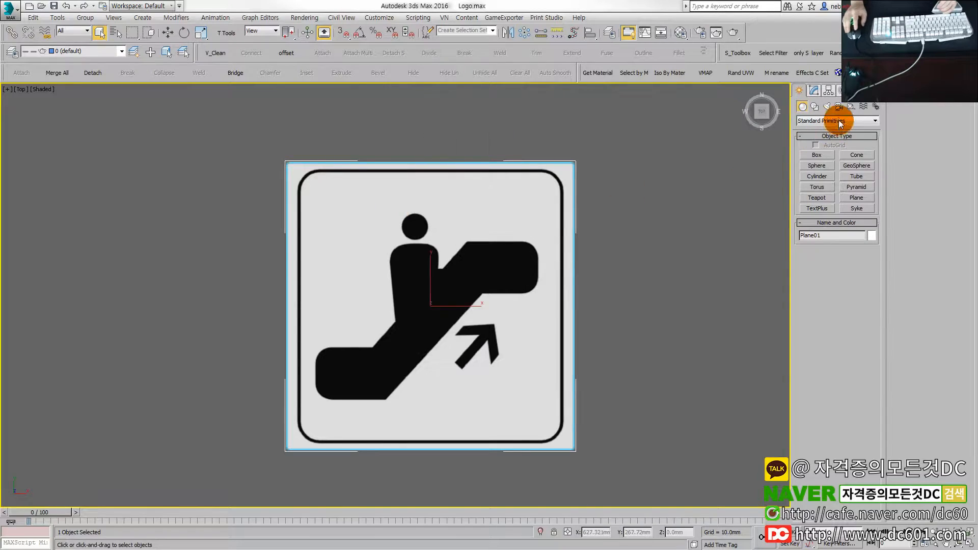
pyautogui.rightClick(346, 219)
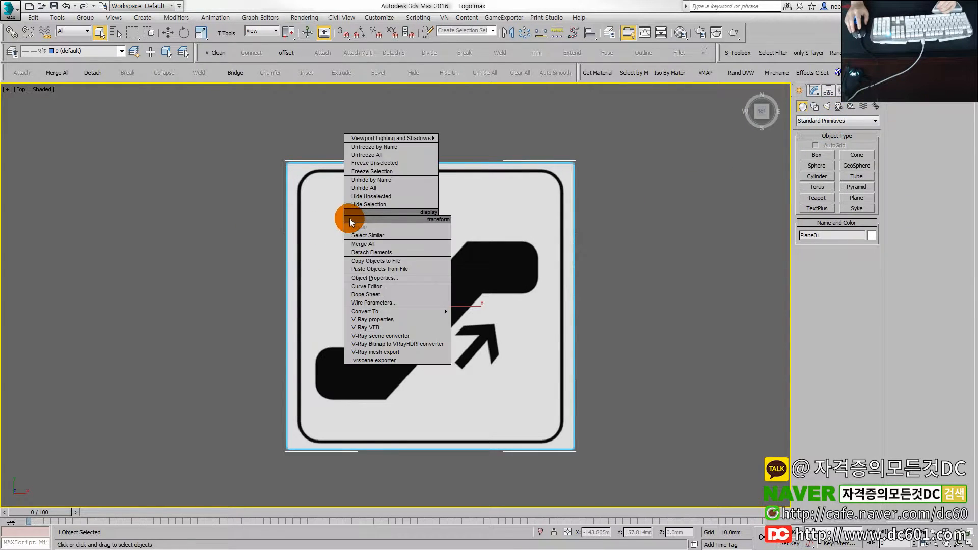
pyautogui.click(311, 214)
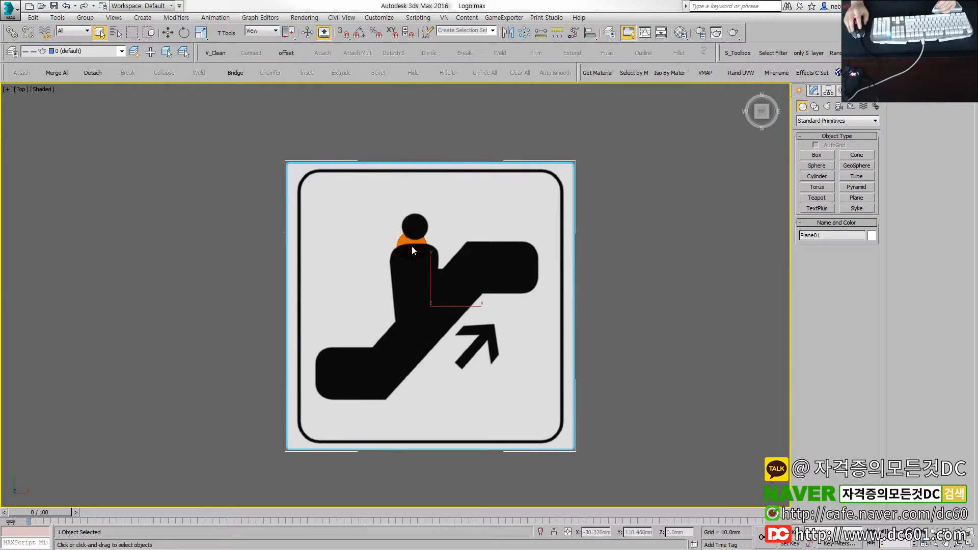
pyautogui.press('w')
pyautogui.moveTo(458, 280); pyautogui.dragTo(565, 192)
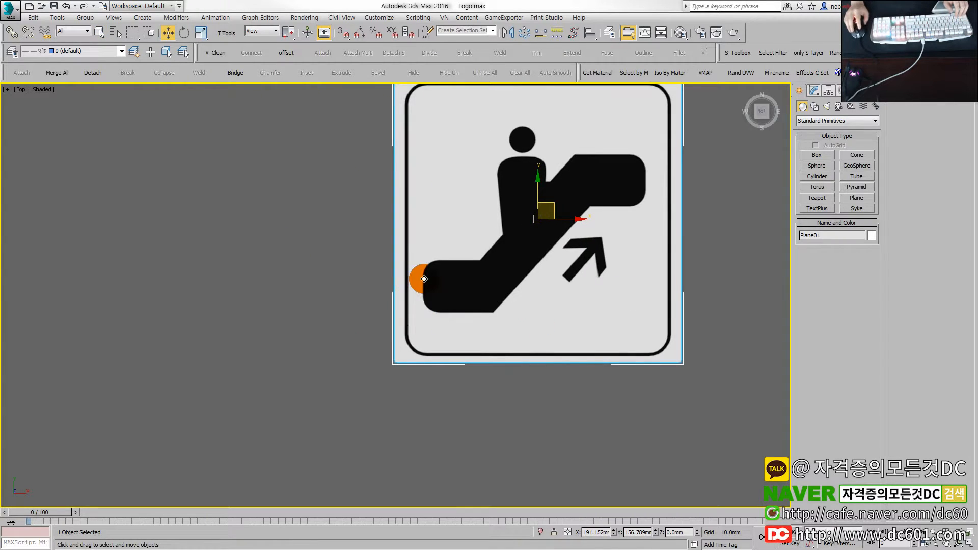
pyautogui.hotkey('ctrl', 'z')
# Step: Freeze the image plane in the Top viewport
pyautogui.click(665, 237)
pyautogui.click(454, 231)
pyautogui.rightClick(451, 227)
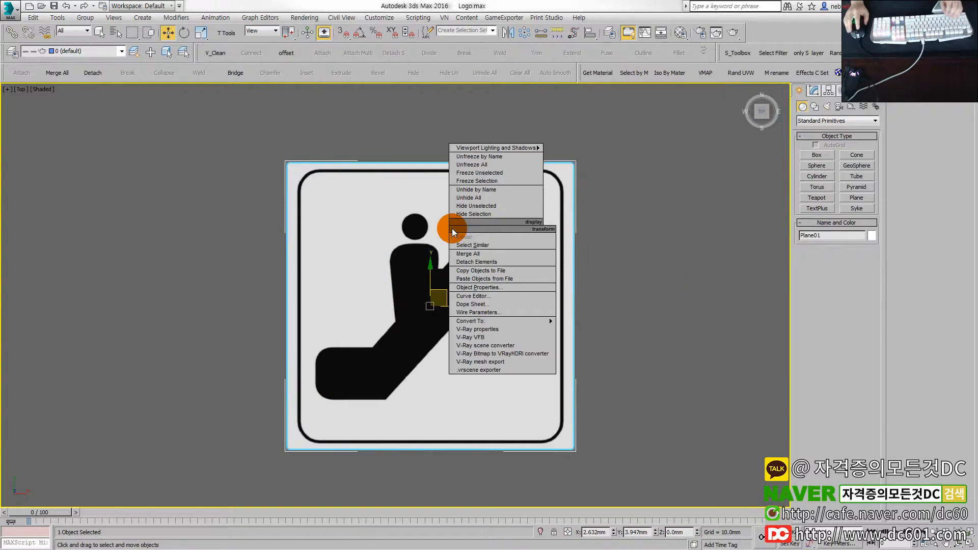
pyautogui.click(481, 182)
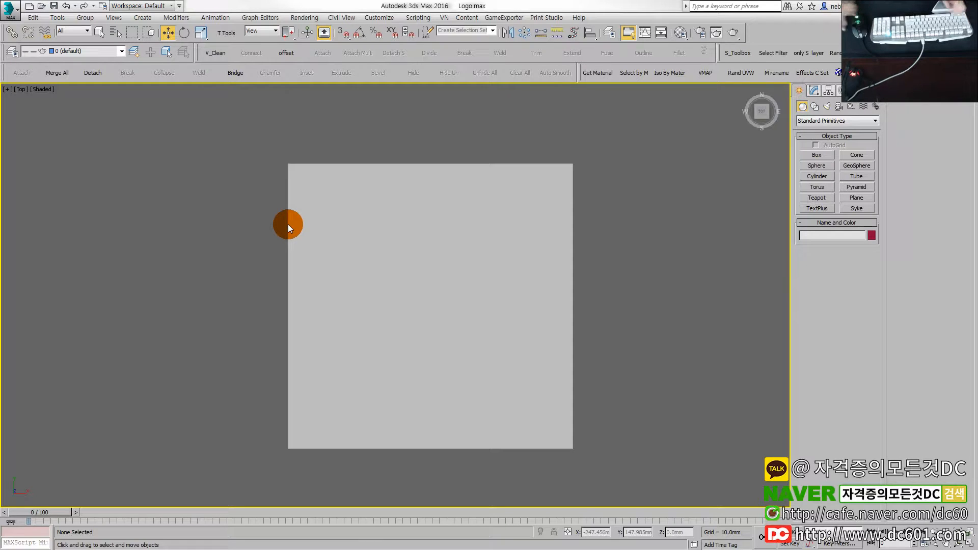
# Step: Unfreeze and select the image plane, and hide its selection brackets in the maximized Top viewport
pyautogui.moveTo(187, 266); pyautogui.dragTo(188, 267)
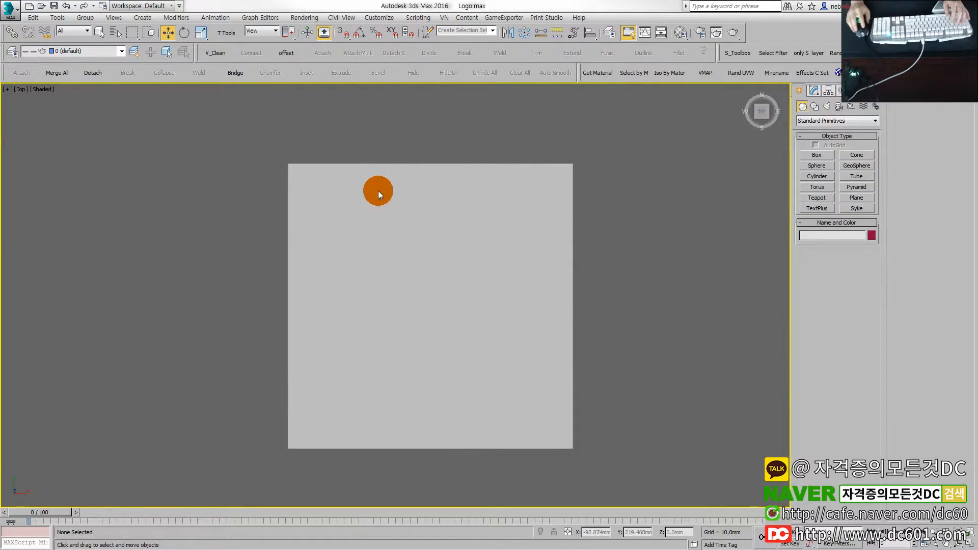
pyautogui.click(479, 216)
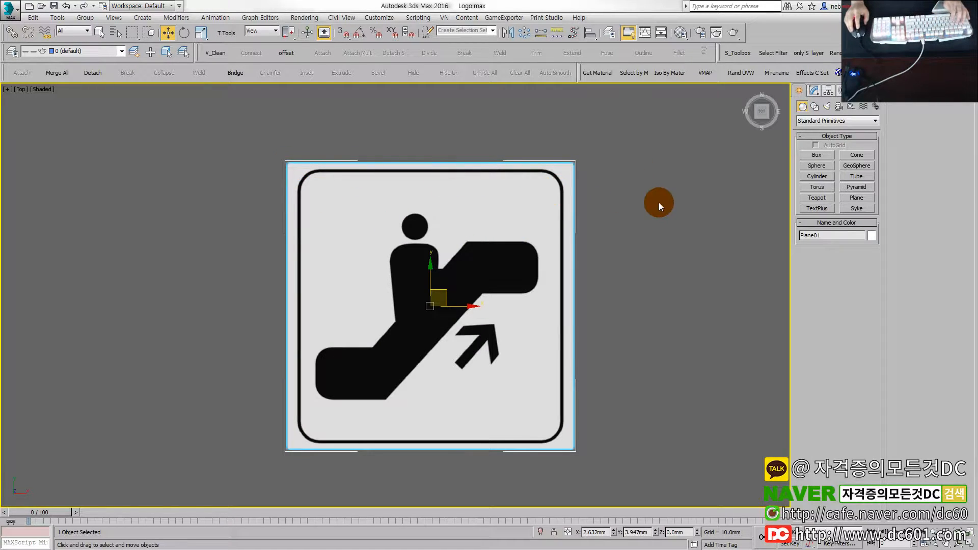
pyautogui.hotkey('alt', 'w')
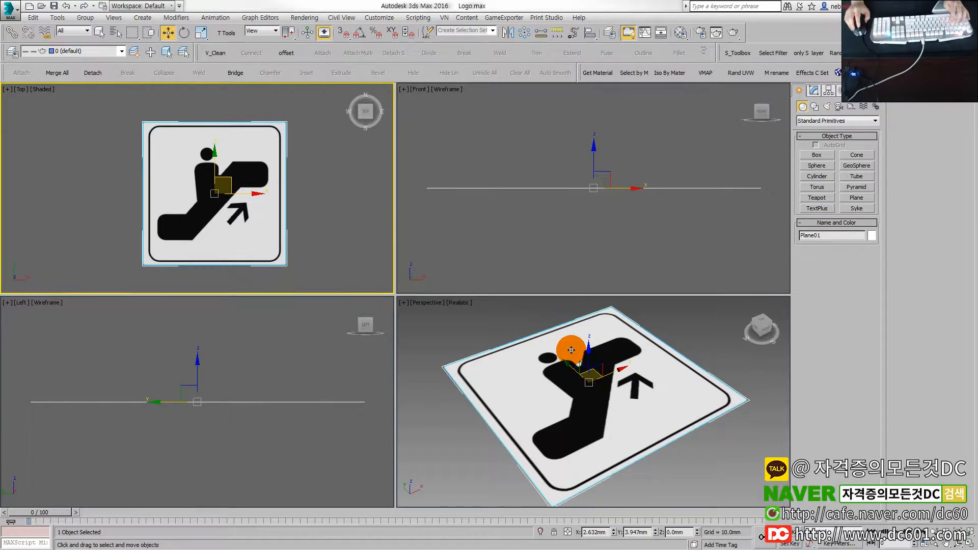
pyautogui.click(602, 372)
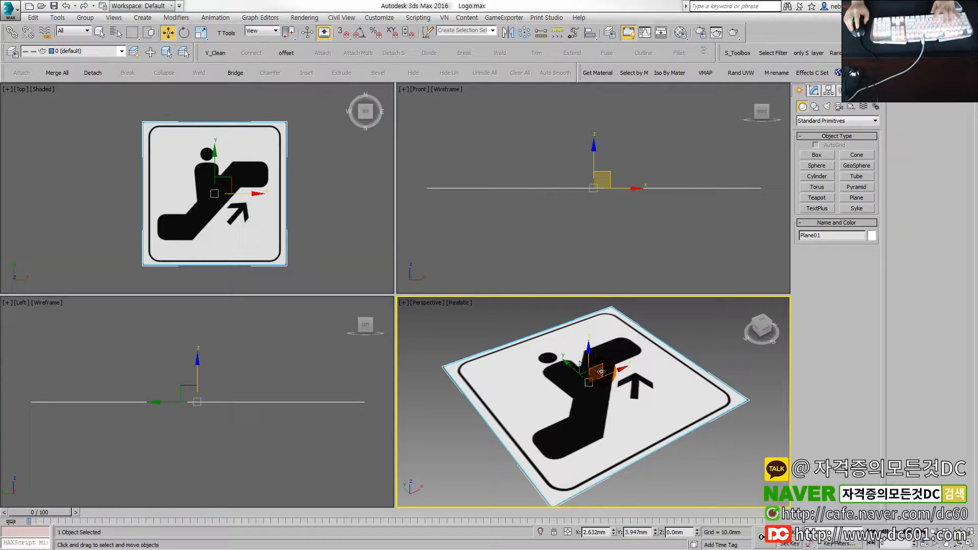
pyautogui.rightClick(343, 257)
pyautogui.hotkey('alt', 'w')
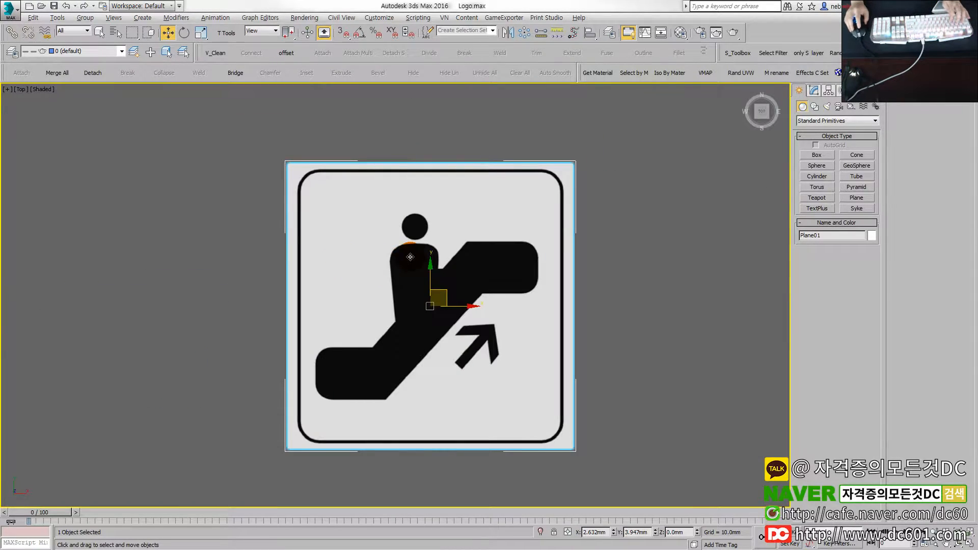
pyautogui.moveTo(410, 257); pyautogui.dragTo(412, 256)
pyautogui.hotkey('ctrl', 'z')
pyautogui.press('j')
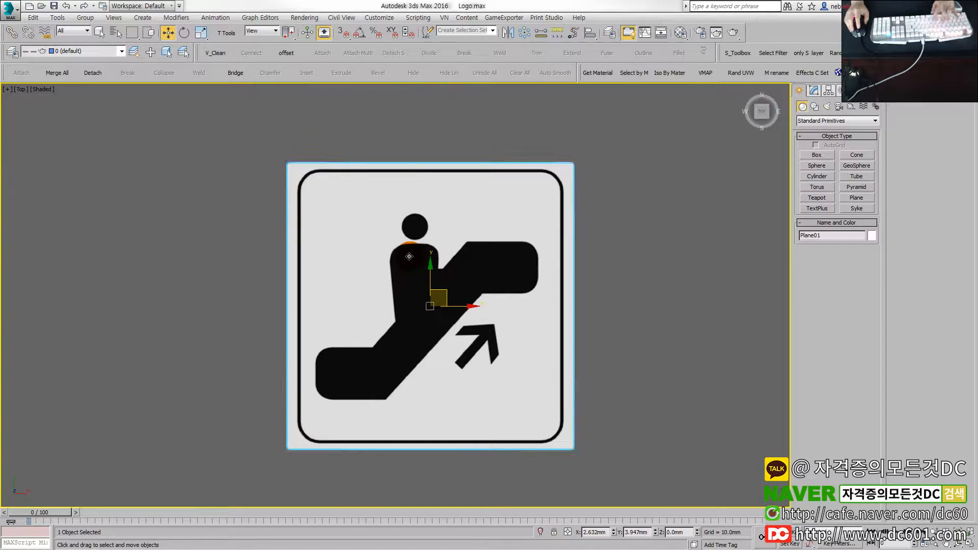
# Step: Disable Show Frozen in Gray in the image plane's object properties
pyautogui.rightClick(408, 235)
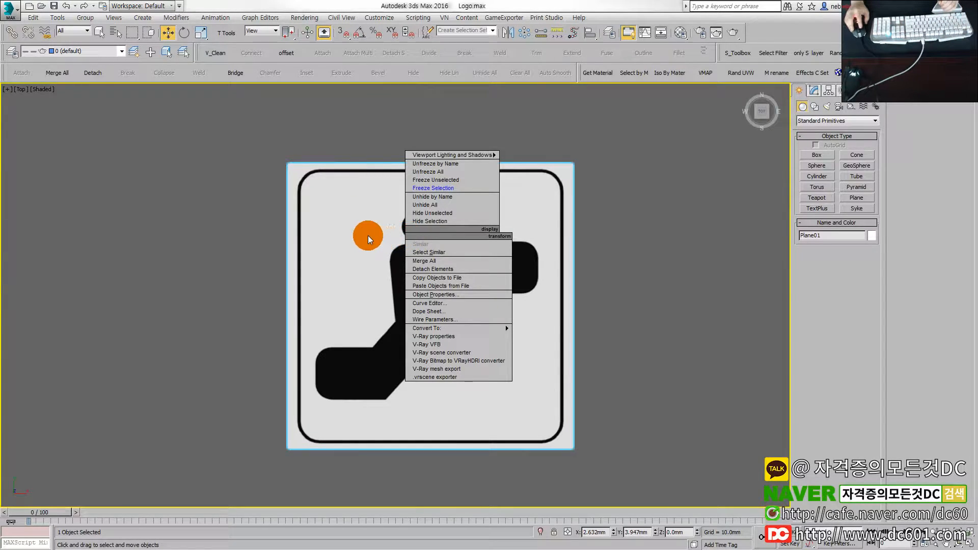
pyautogui.rightClick(368, 235)
pyautogui.rightClick(392, 231)
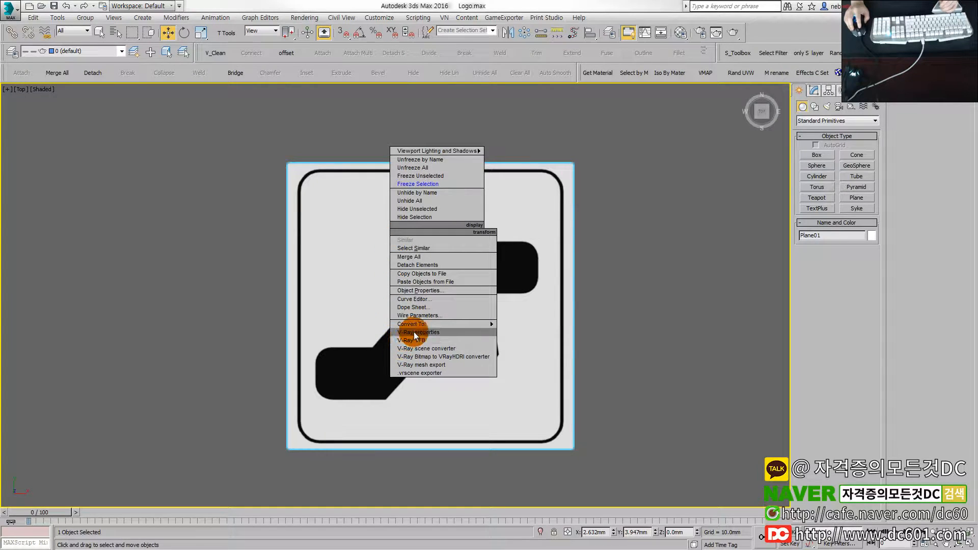
pyautogui.moveTo(454, 324)
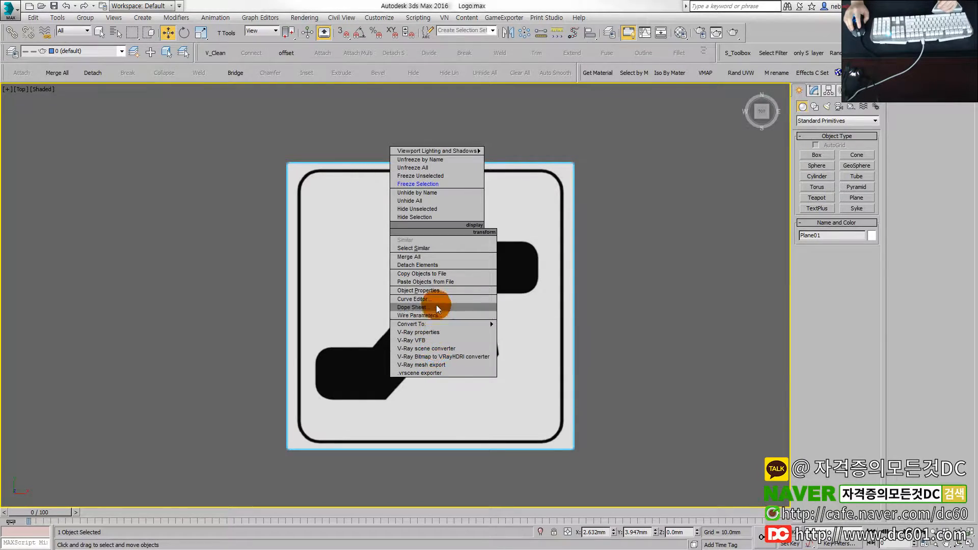
pyautogui.click(437, 291)
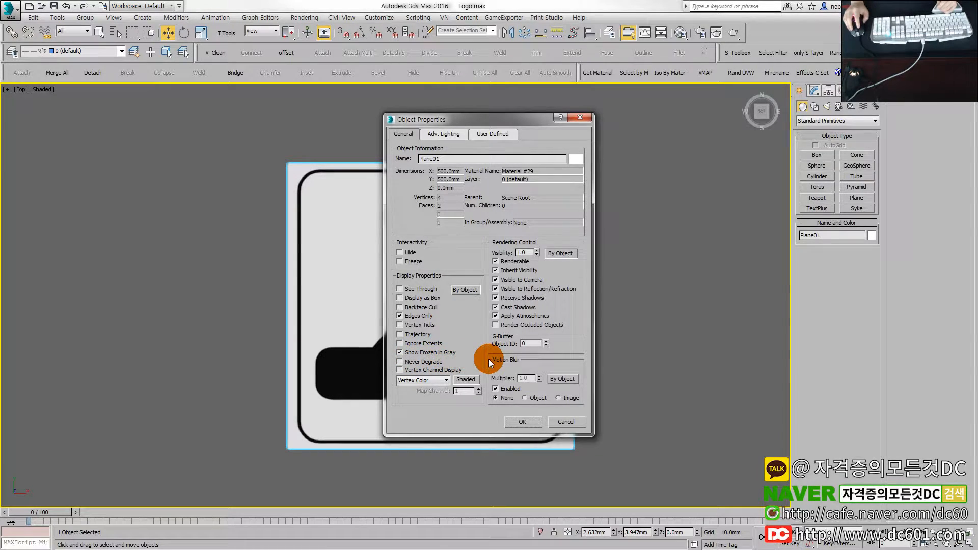
pyautogui.click(400, 353)
pyautogui.click(532, 421)
# Step: Freeze the image plane, test that it cannot be selected, and check it in all four viewports
pyautogui.rightClick(414, 234)
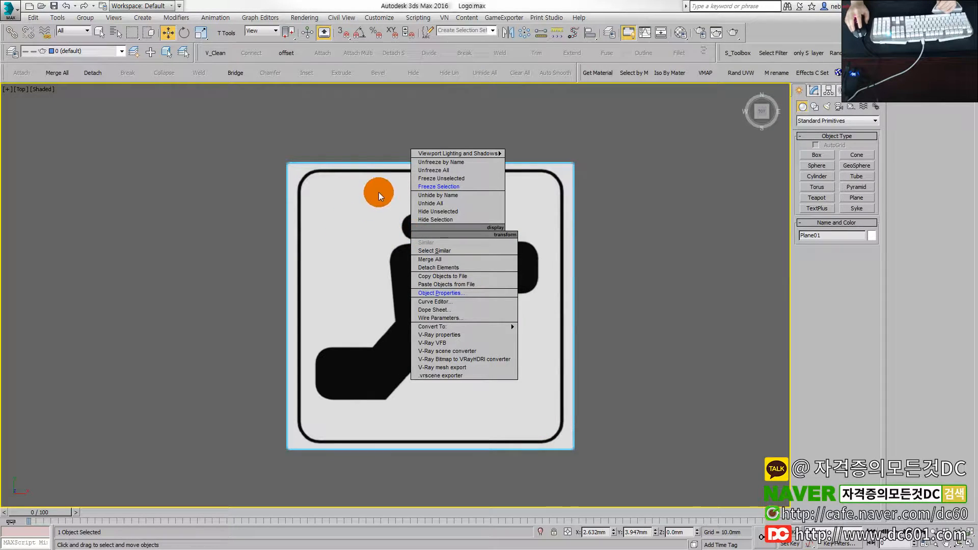
pyautogui.click(474, 186)
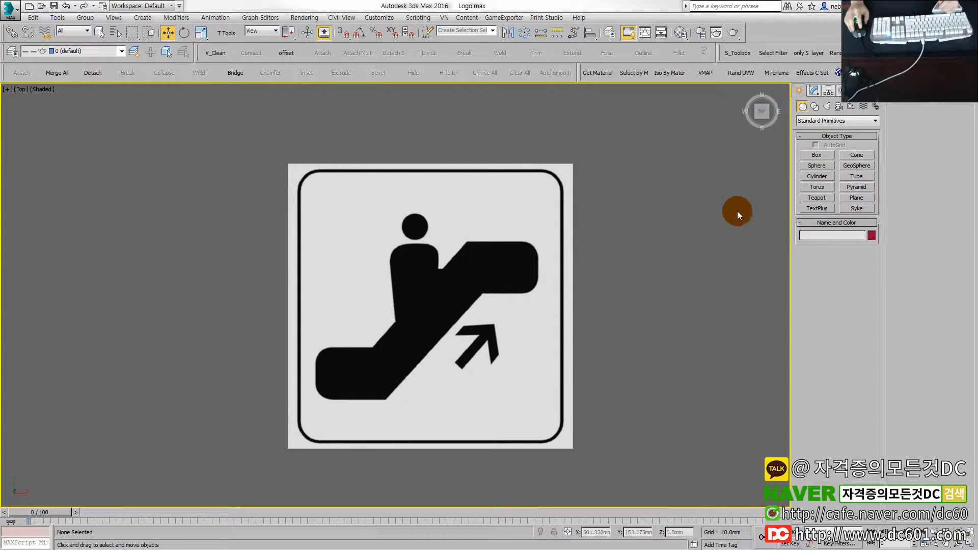
pyautogui.moveTo(598, 144); pyautogui.dragTo(259, 418)
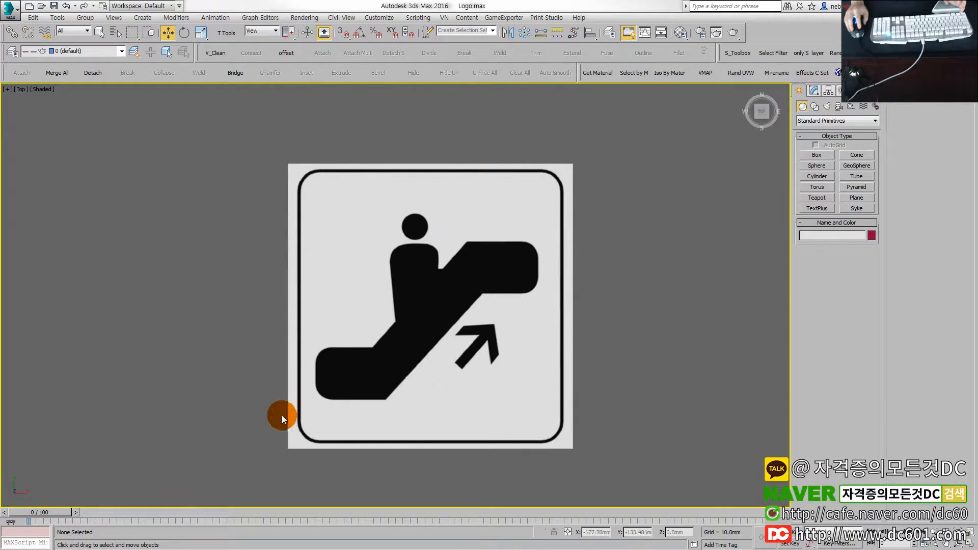
pyautogui.hotkey('alt', 'w')
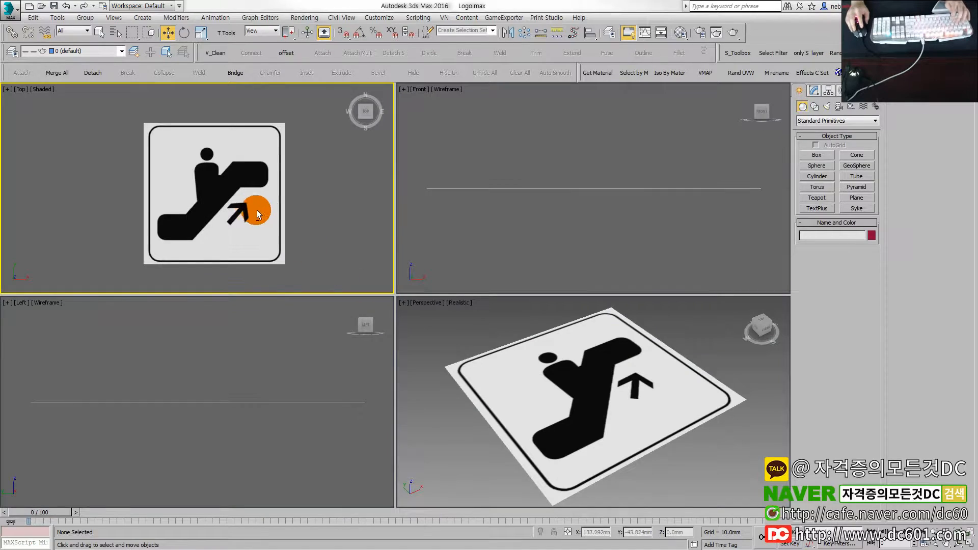
pyautogui.hotkey('alt', 'w')
# Step: Draw a rectangle spline about 478 mm long and 470 mm wide over the sign's outer frame
pyautogui.scroll(2, 459, 262)
pyautogui.click(813, 107)
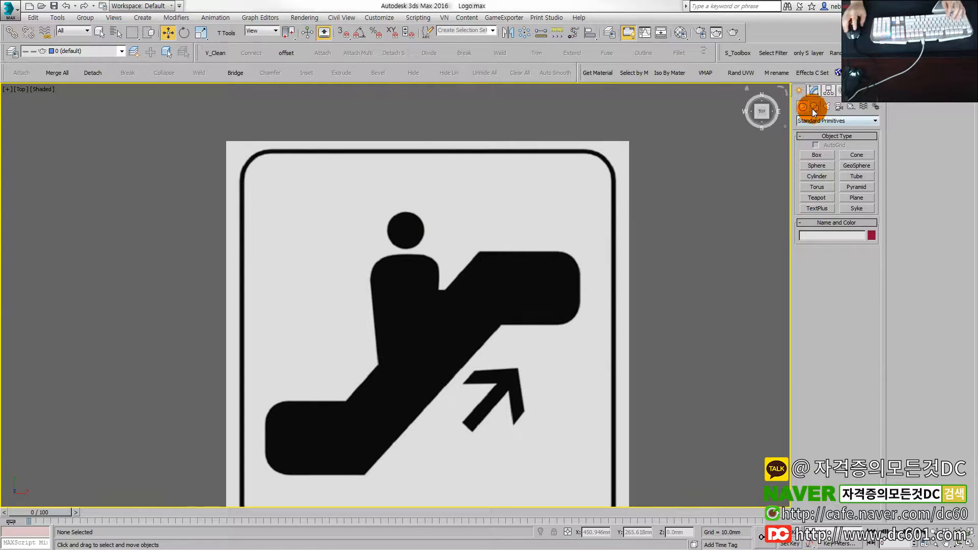
pyautogui.click(857, 162)
pyautogui.moveTo(396, 273); pyautogui.dragTo(393, 242, button='middle')
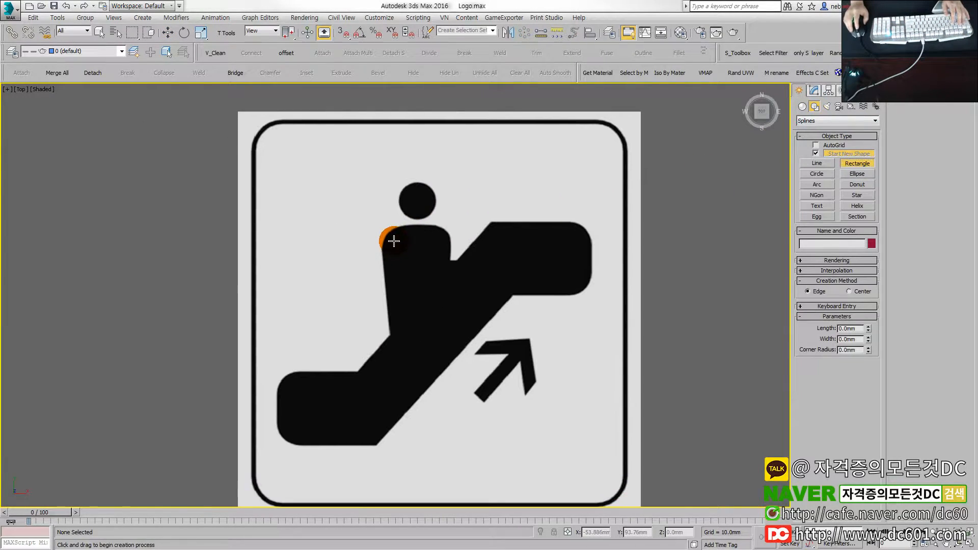
pyautogui.moveTo(249, 122)
pyautogui.mouseDown()
pyautogui.moveTo(624, 426)
pyautogui.moveTo(643, 489)
pyautogui.moveTo(626, 503)
pyautogui.mouseUp()
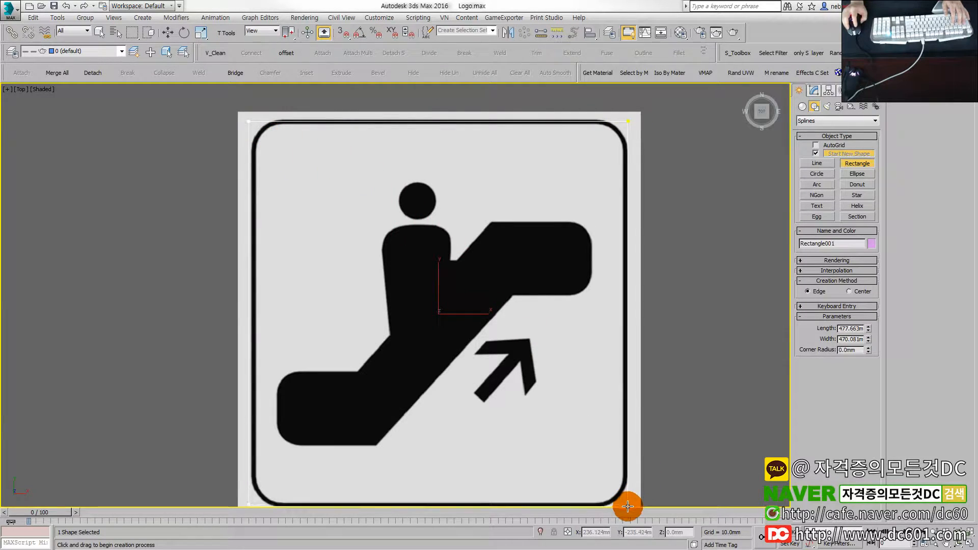
pyautogui.scroll(-2, 627, 461)
pyautogui.scroll(1, 585, 356)
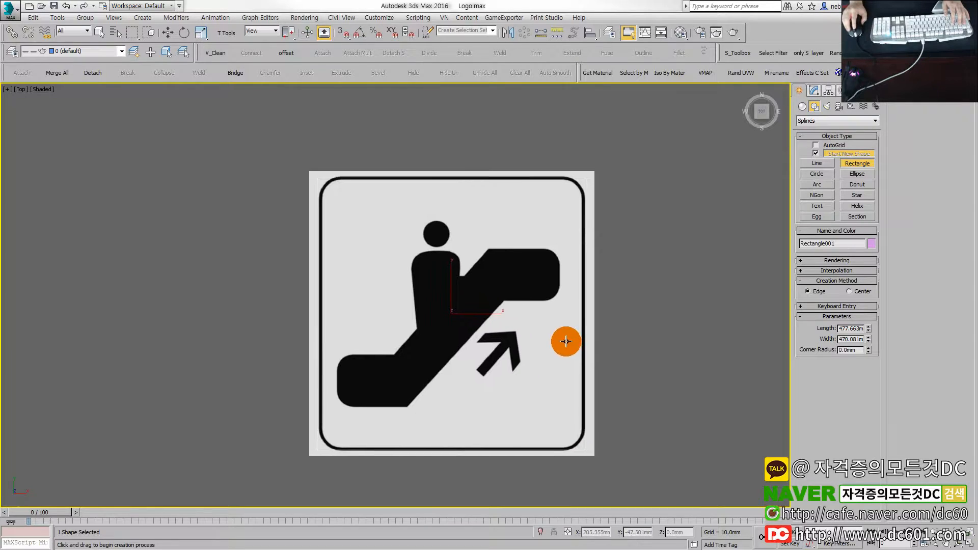
# Step: Convert the frame rectangle to an Editable Spline
pyautogui.rightClick(543, 280)
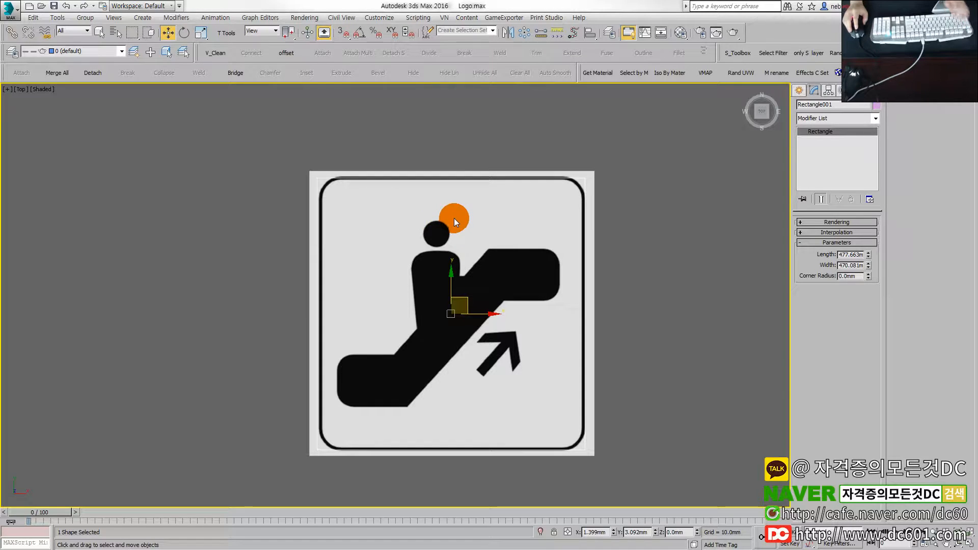
pyautogui.rightClick(519, 182)
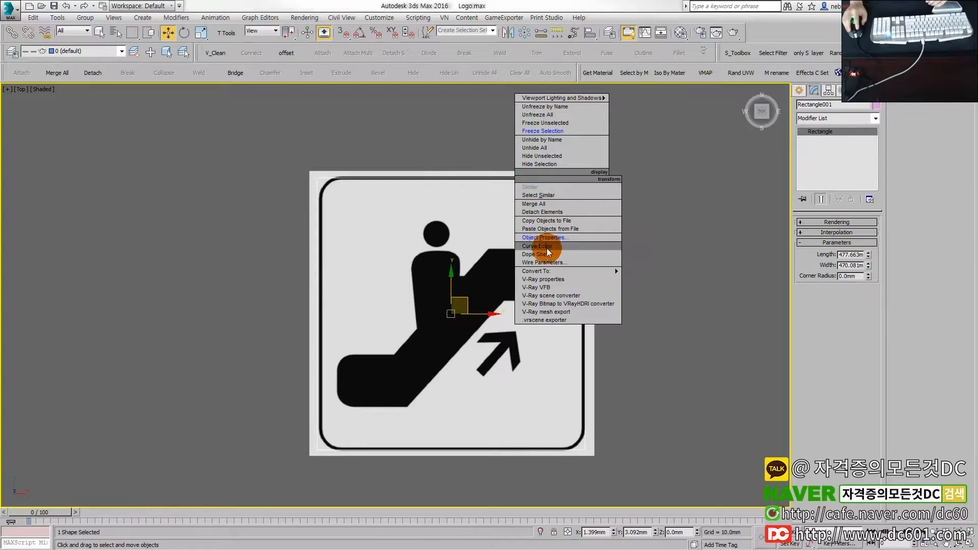
pyautogui.moveTo(553, 274)
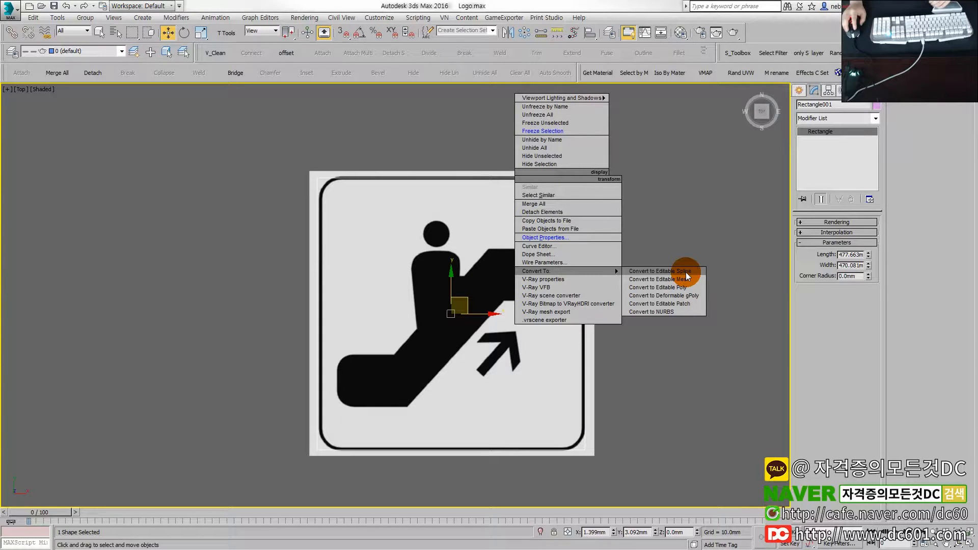
pyautogui.click(644, 276)
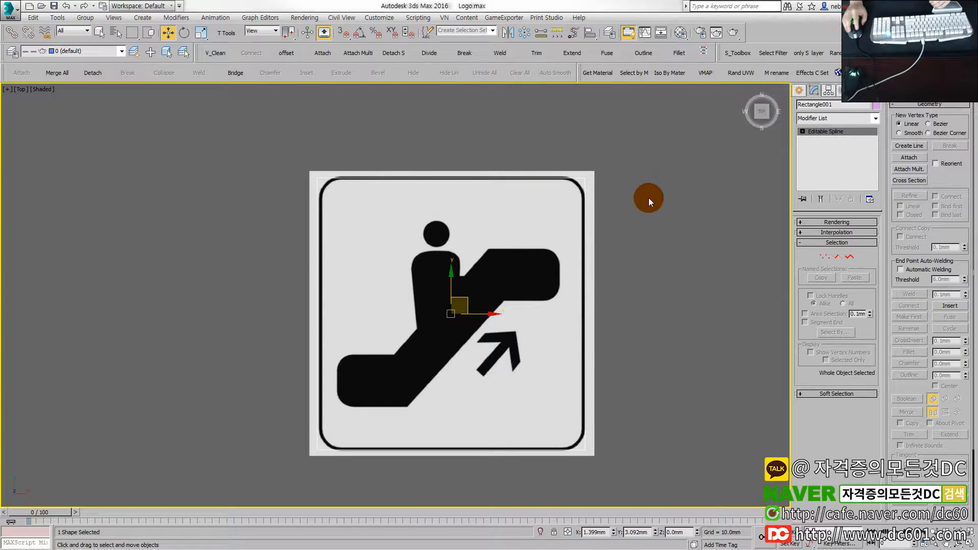
# Step: Fillet all four corner vertices of the rectangle by about 46 mm to match the frame's rounded corners
pyautogui.click(835, 257)
pyautogui.click(850, 258)
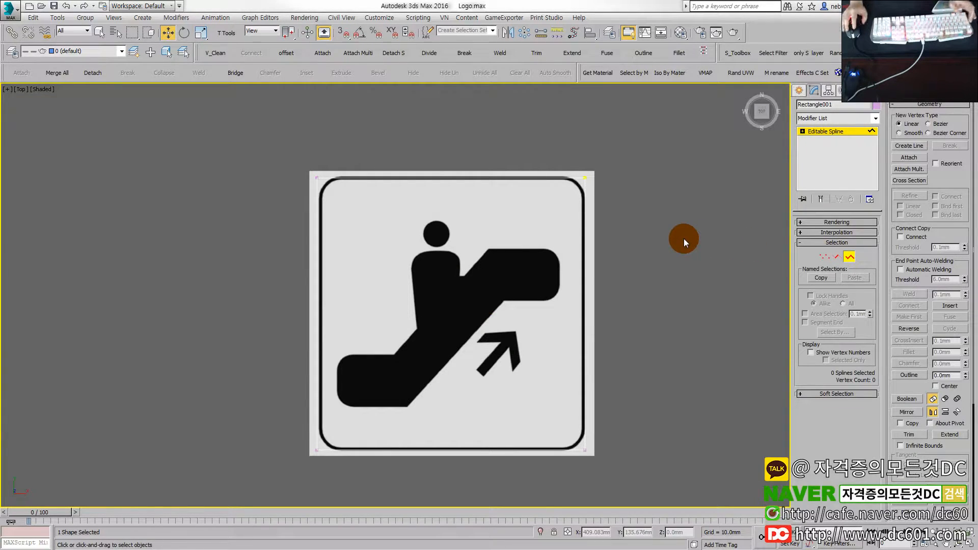
pyautogui.press('1')
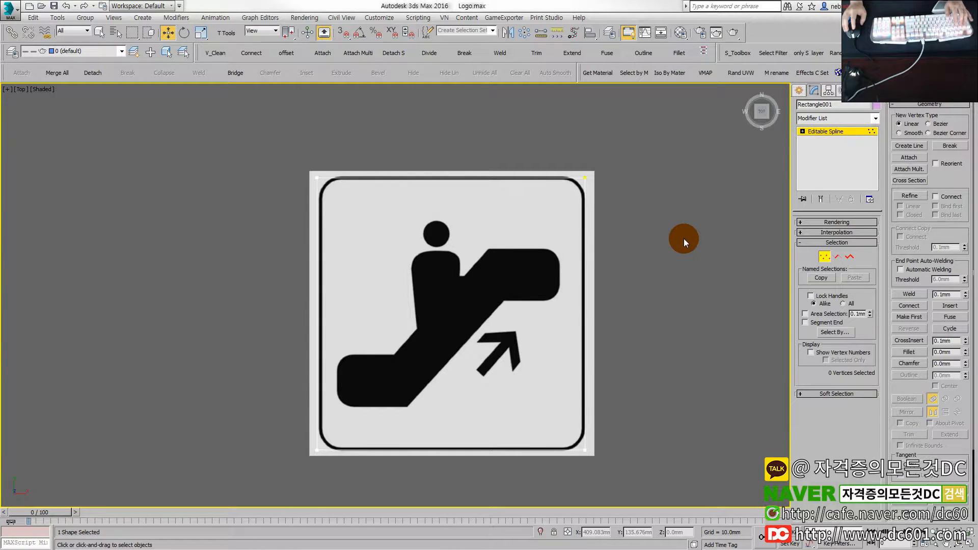
pyautogui.moveTo(263, 134); pyautogui.dragTo(651, 502)
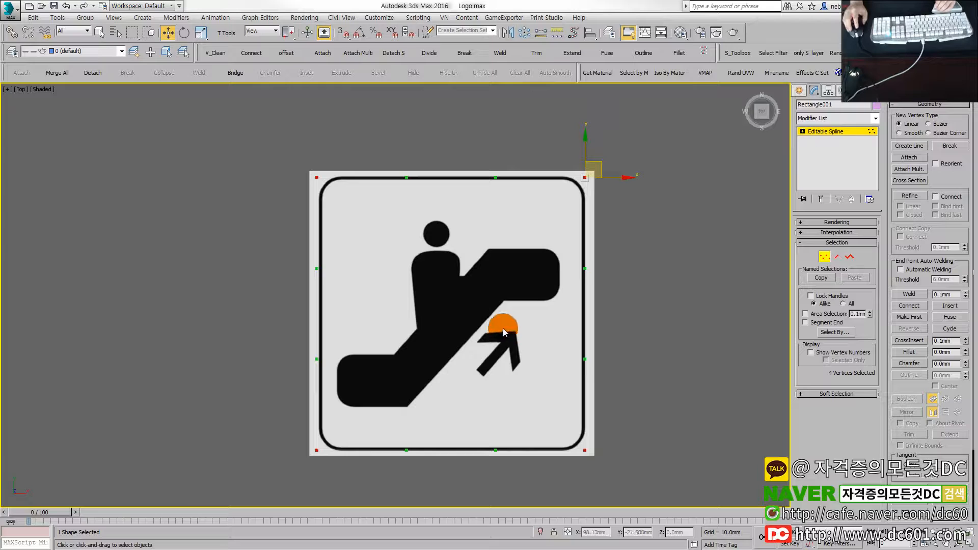
pyautogui.click(908, 355)
pyautogui.moveTo(587, 177); pyautogui.dragTo(594, 152)
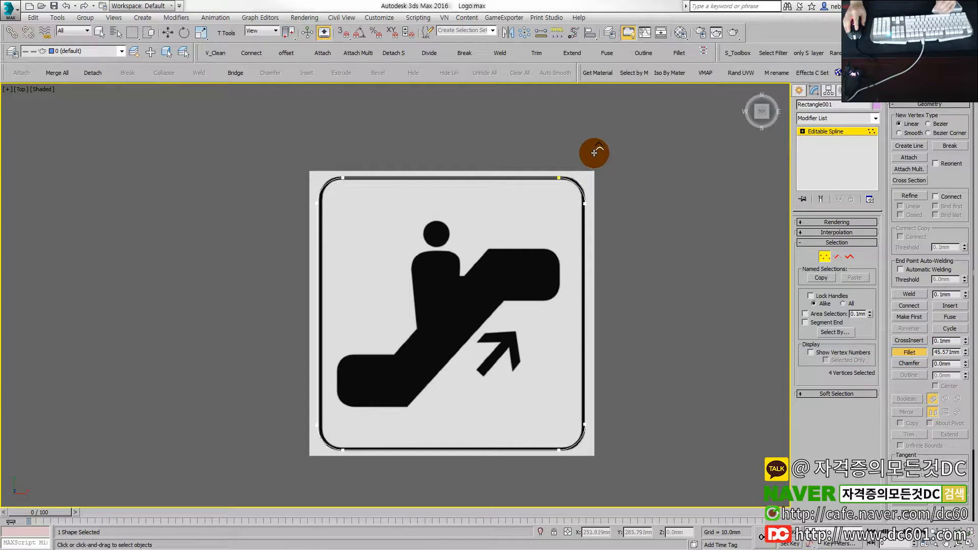
pyautogui.press('w')
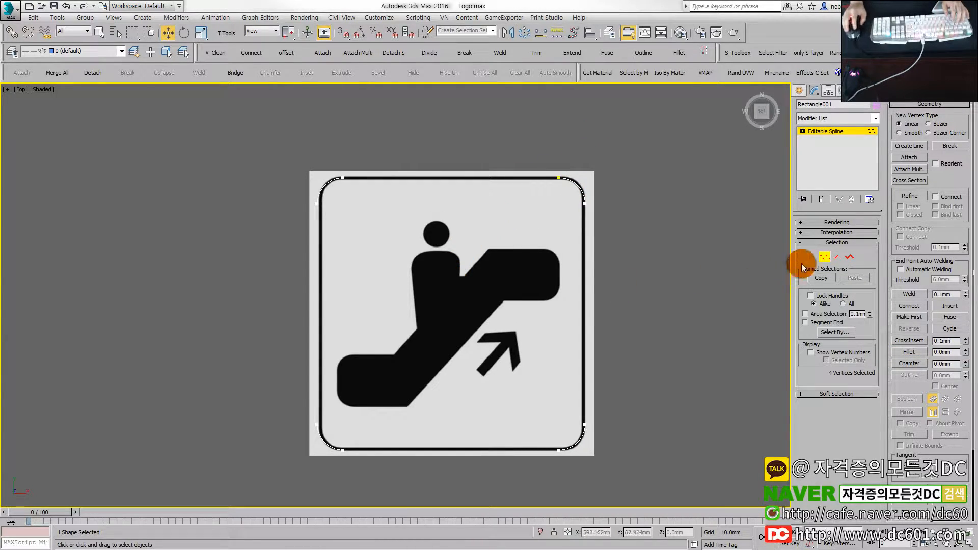
pyautogui.click(825, 256)
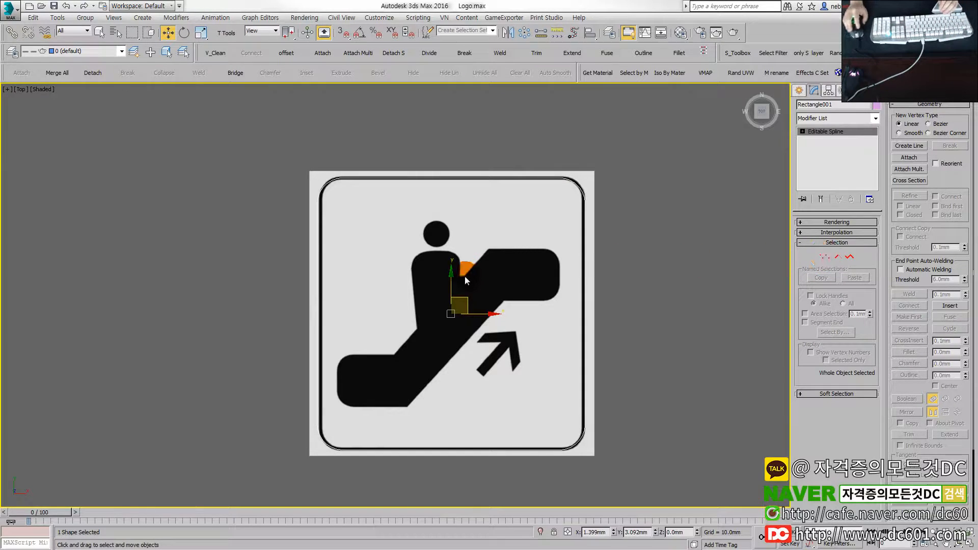
# Step: Move the rounded rectangle to about X 4 mm, Y 8 mm and lower its four bottom vertices to the frame's edge
pyautogui.moveTo(462, 299); pyautogui.dragTo(463, 297)
pyautogui.moveTo(473, 376); pyautogui.dragTo(418, 351, button='middle')
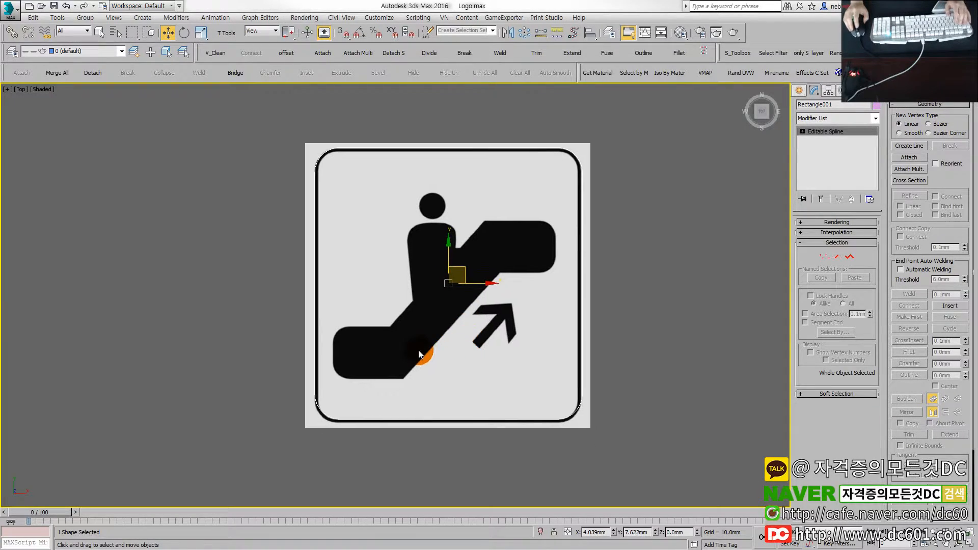
pyautogui.press('1')
pyautogui.moveTo(222, 349); pyautogui.dragTo(759, 458)
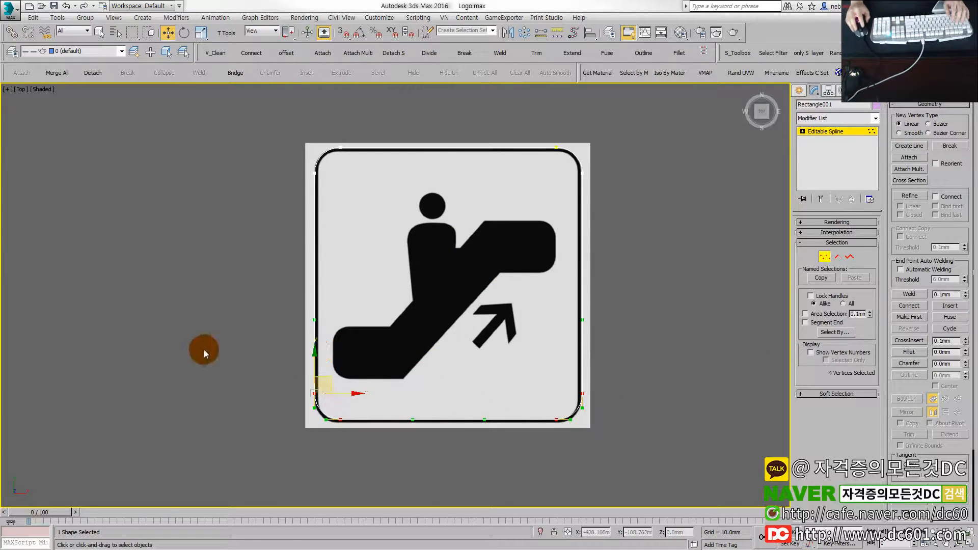
pyautogui.moveTo(308, 362); pyautogui.dragTo(316, 360)
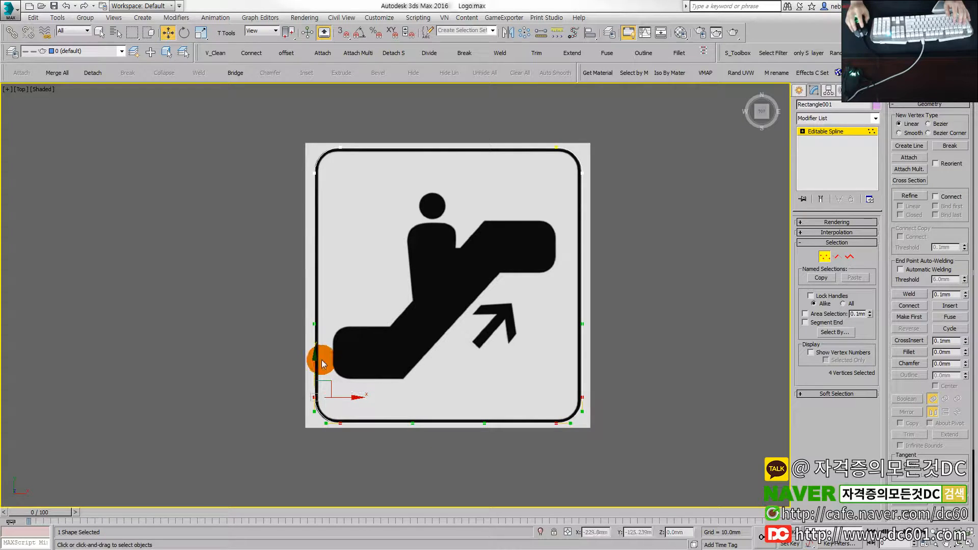
# Step: Select the whole rounded rectangle spline and outline it inward to trace the frame's thickness
pyautogui.press('1')
pyautogui.press('3')
pyautogui.click(583, 314)
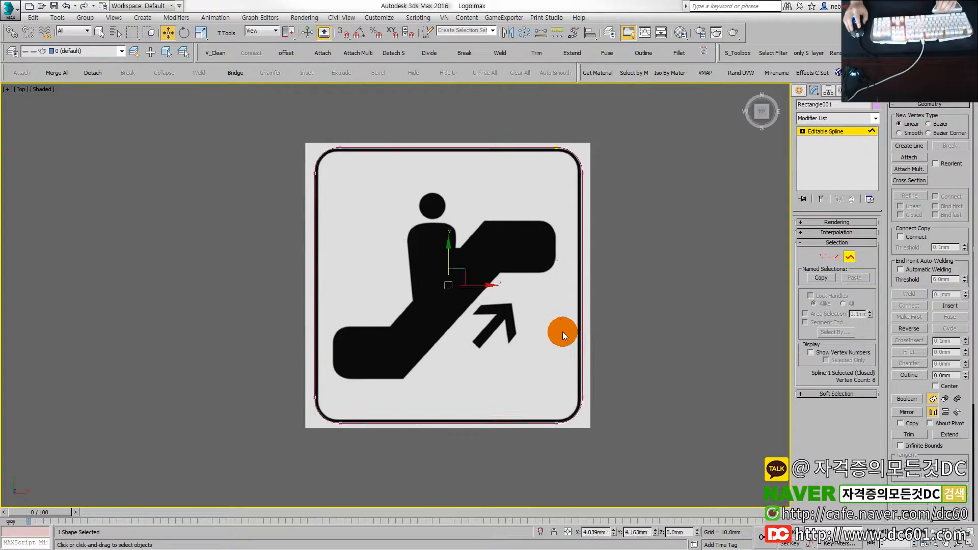
pyautogui.moveTo(561, 233); pyautogui.dragTo(584, 251, button='middle')
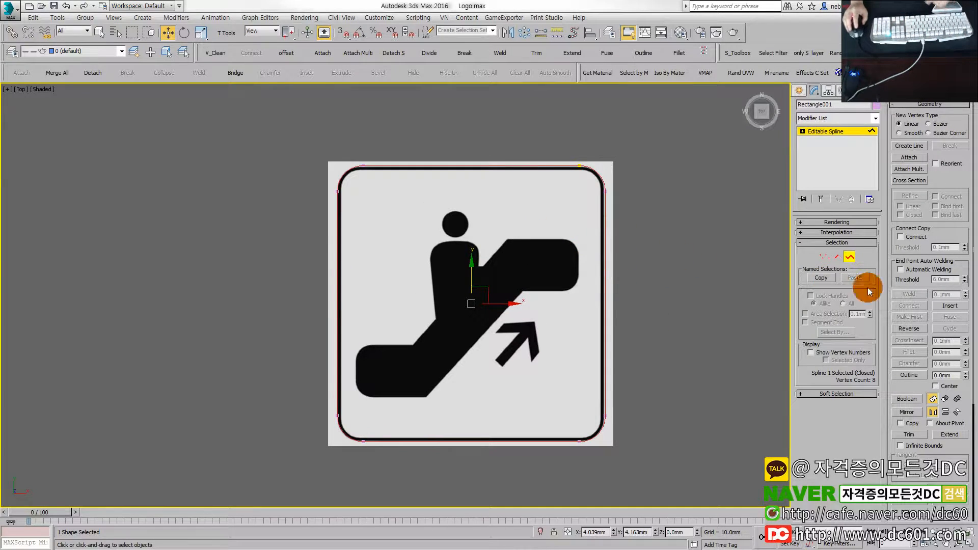
pyautogui.click(911, 375)
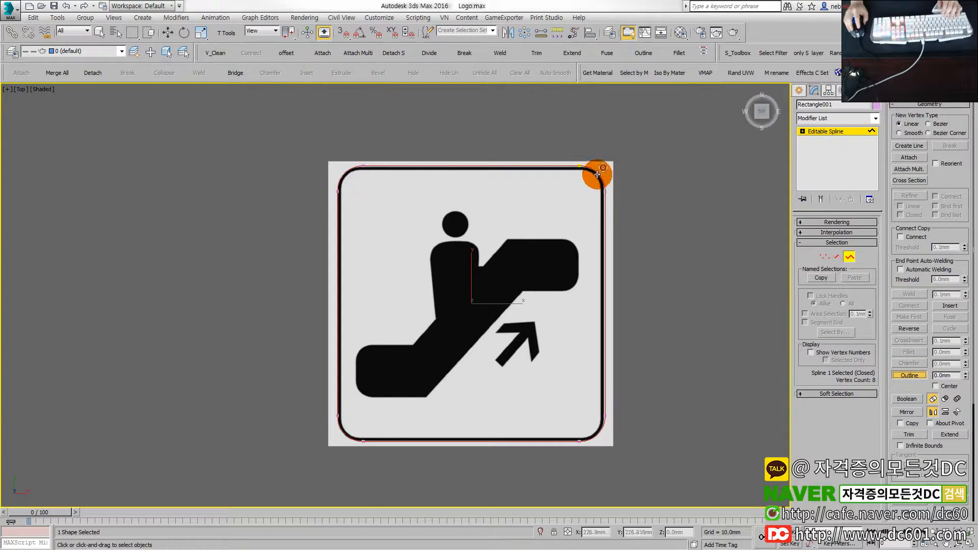
pyautogui.moveTo(596, 173); pyautogui.dragTo(595, 164)
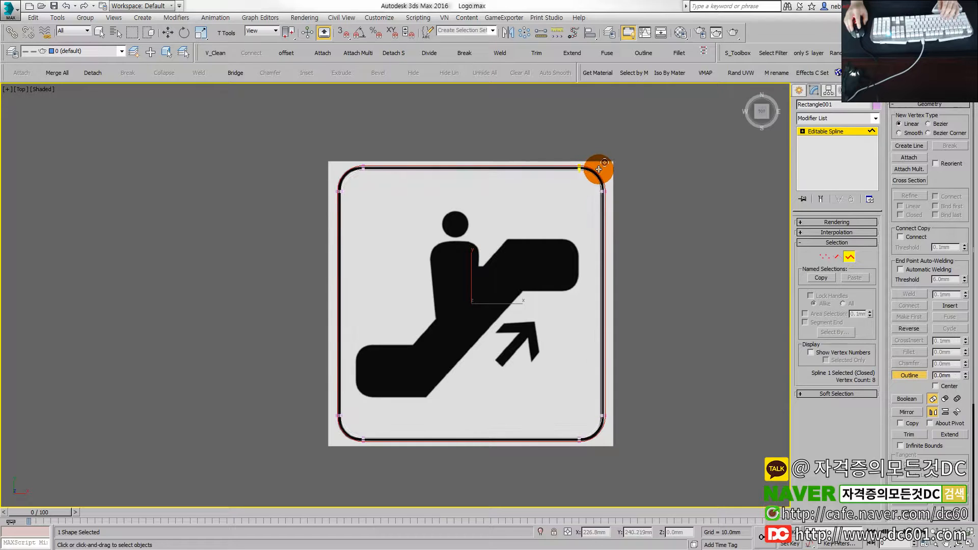
# Step: Finish editing the frame spline, deselect the frame and activate the Line tool
pyautogui.click(850, 257)
pyautogui.scroll(2, 588, 189)
pyautogui.scroll(-1, 589, 191)
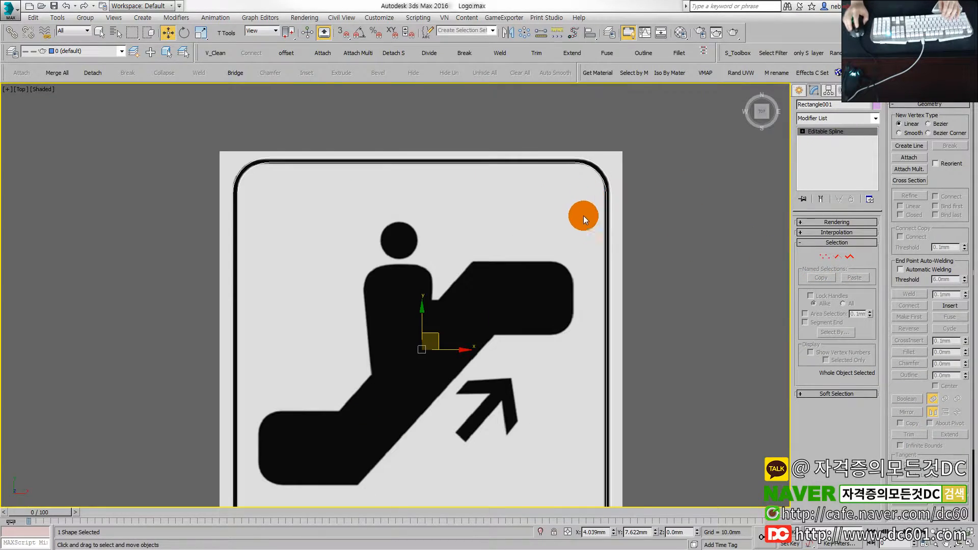
pyautogui.click(583, 217)
pyautogui.moveTo(493, 285); pyautogui.dragTo(506, 263, button='middle')
pyautogui.click(798, 91)
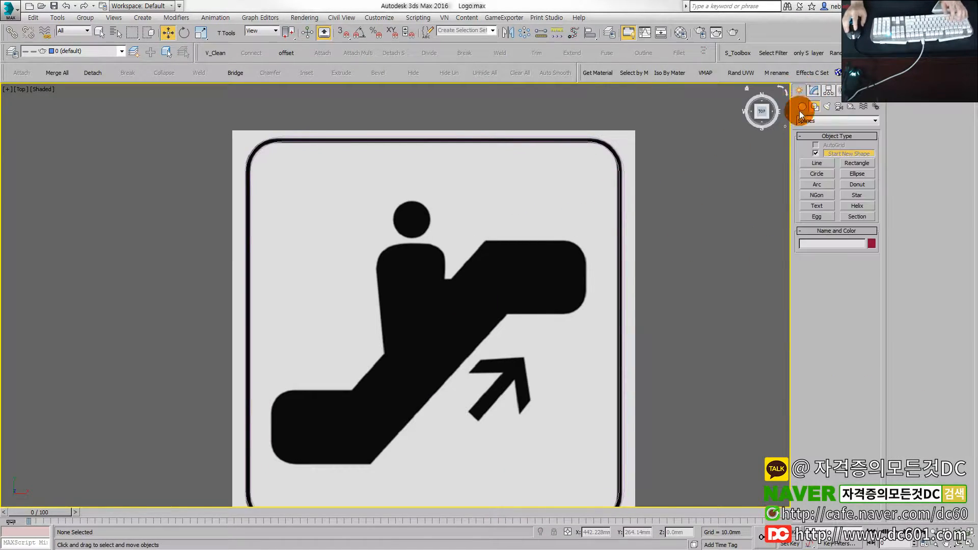
pyautogui.click(819, 163)
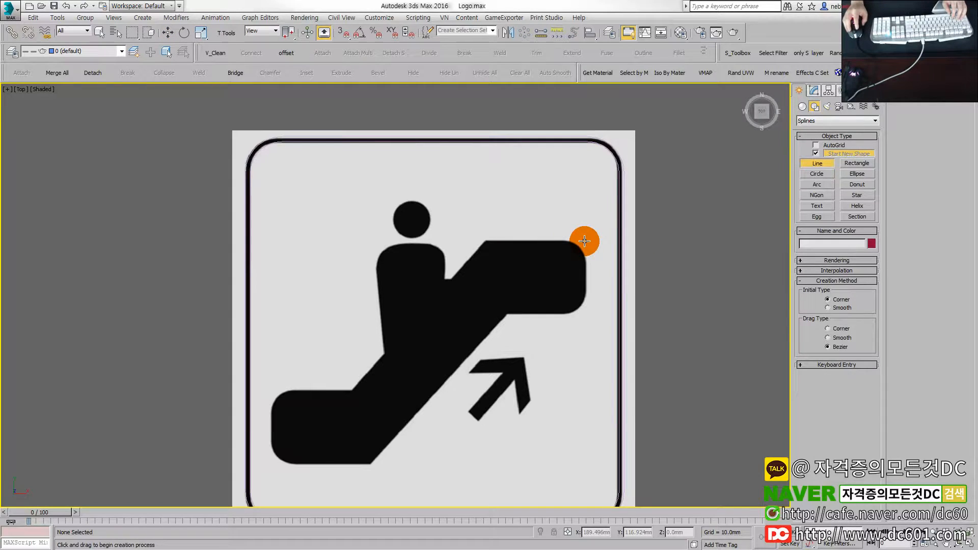
pyautogui.click(588, 265)
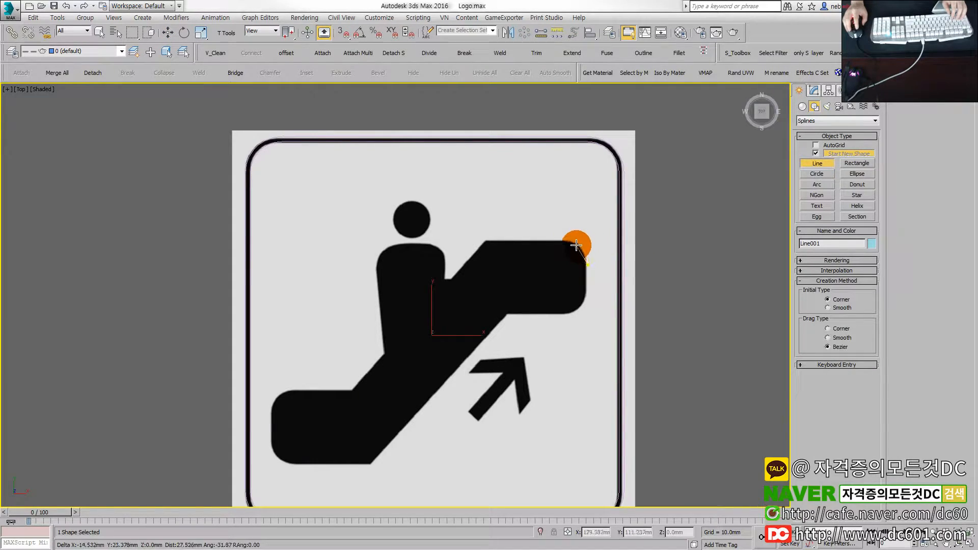
pyautogui.click(573, 243)
pyautogui.moveTo(546, 239)
pyautogui.mouseDown()
pyautogui.moveTo(528, 235)
pyautogui.moveTo(563, 240)
pyautogui.mouseUp()
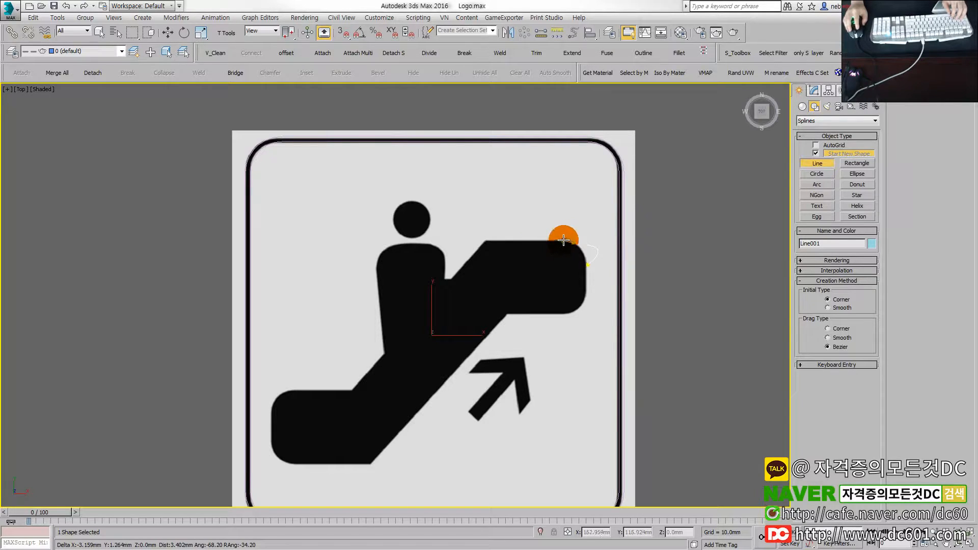
pyautogui.rightClick(432, 289)
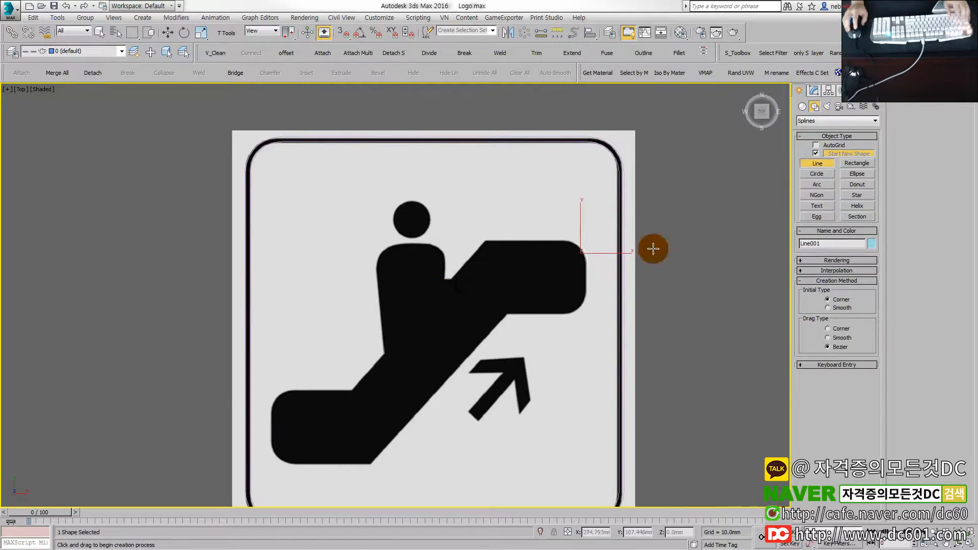
pyautogui.hotkey('ctrl', 'z')
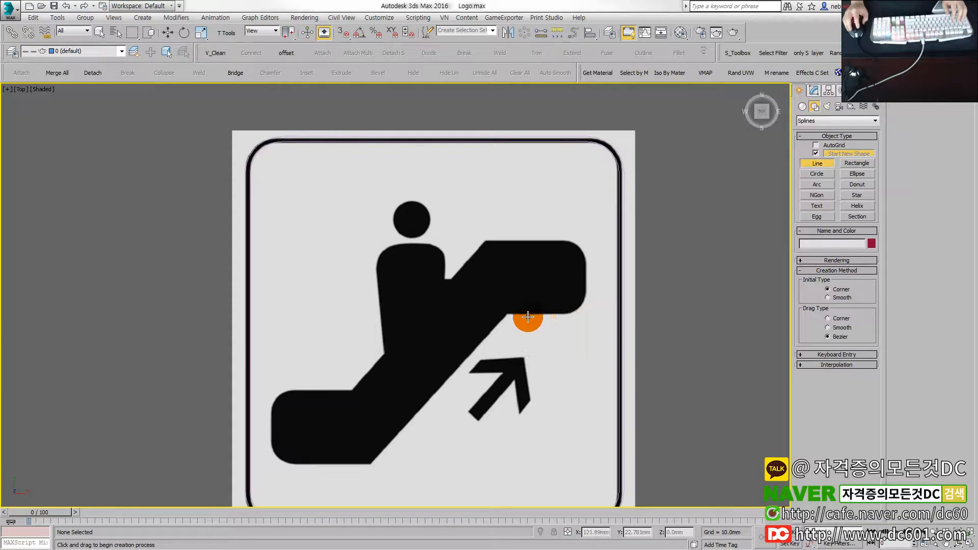
# Step: Trace the escalator silhouette with a closed eight-point line, placing square corners where its two ends are rounded
pyautogui.click(506, 314)
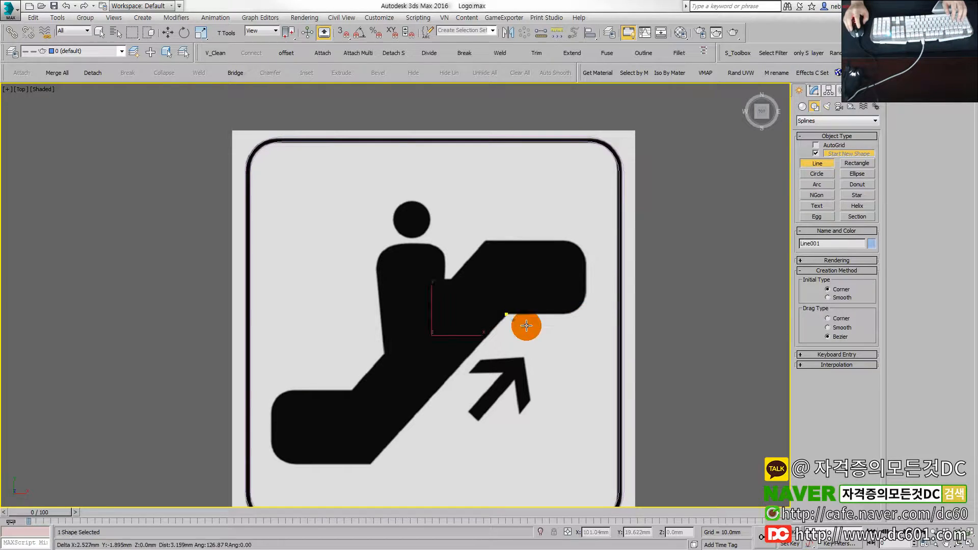
pyautogui.click(585, 313)
pyautogui.click(585, 243)
pyautogui.click(496, 243)
pyautogui.click(488, 242)
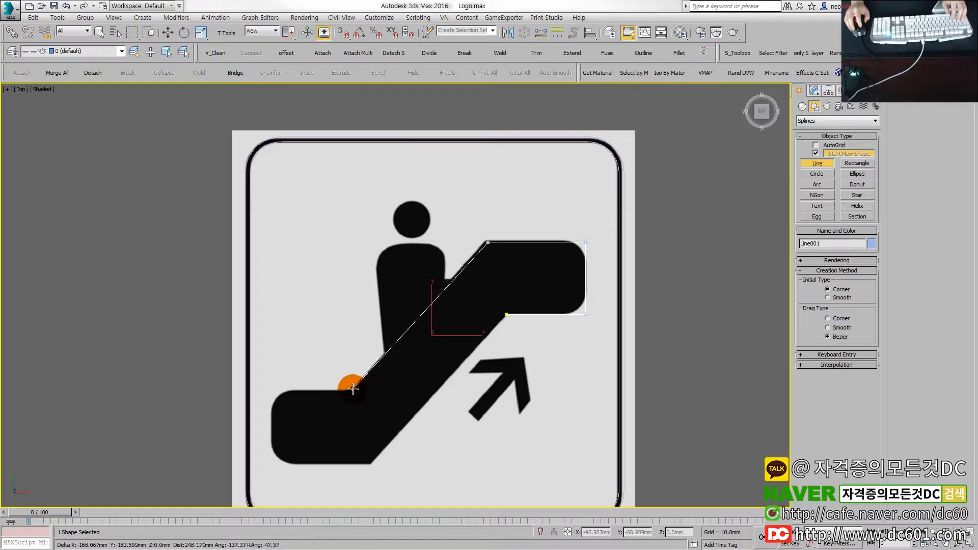
pyautogui.click(353, 389)
pyautogui.click(272, 389)
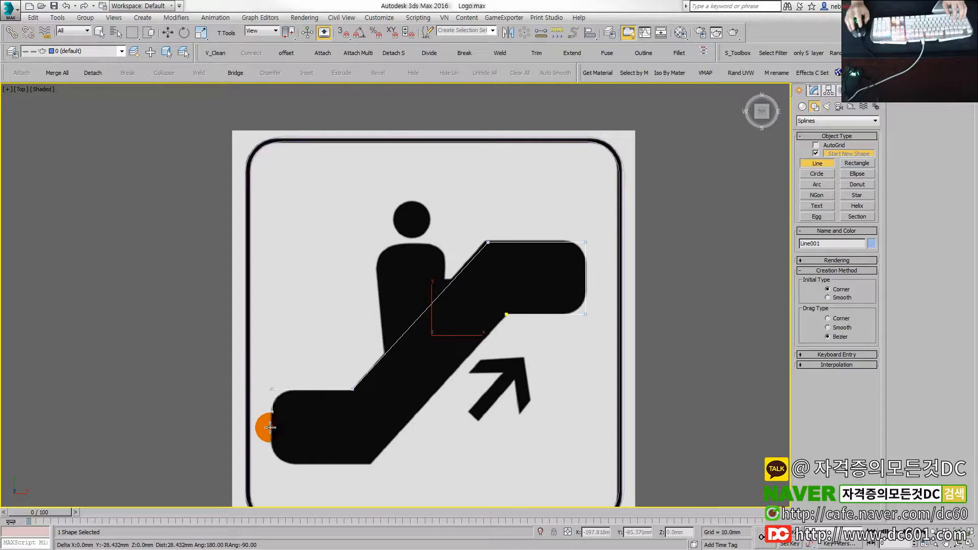
pyautogui.click(265, 465)
pyautogui.click(371, 465)
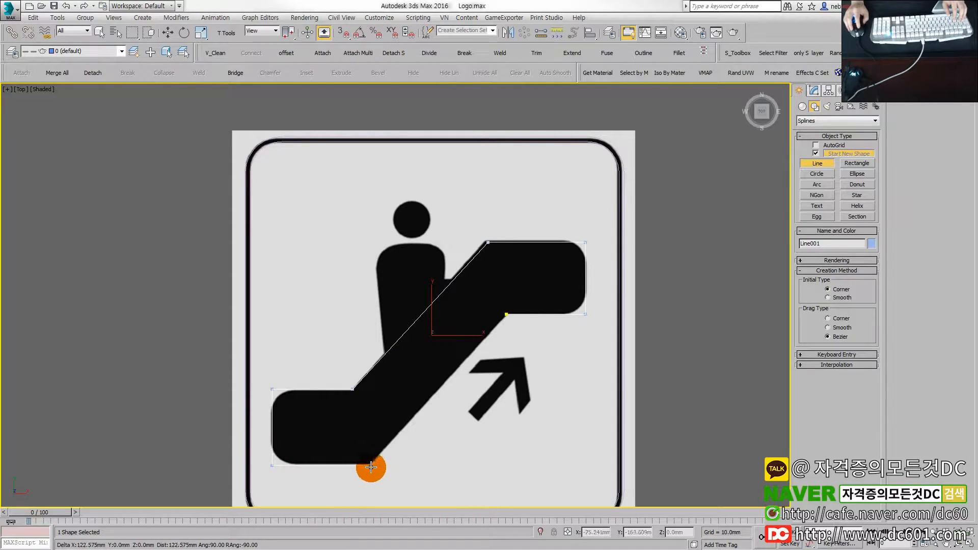
pyautogui.click(501, 315)
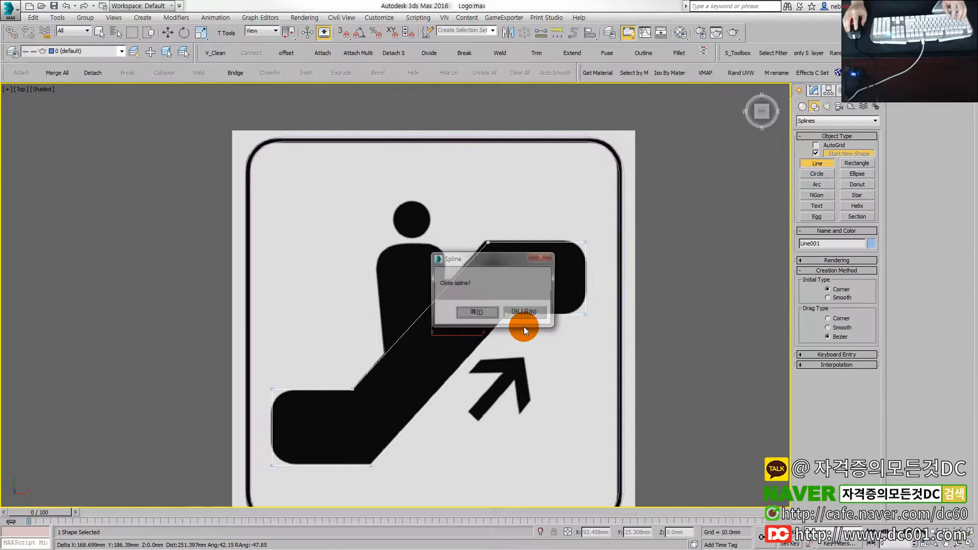
pyautogui.click(467, 312)
# Step: Try to fillet the four outer corner vertices at both ends of the escalator outline
pyautogui.press('w')
pyautogui.press('1')
pyautogui.moveTo(567, 209); pyautogui.dragTo(603, 362)
pyautogui.keyDown('ctrl'); pyautogui.moveTo(261, 361); pyautogui.dragTo(297, 484); pyautogui.keyUp('ctrl')
pyautogui.click(908, 351)
pyautogui.moveTo(585, 242); pyautogui.dragTo(596, 213)
pyautogui.scroll(5, 469, 351)
pyautogui.scroll(-1, 358, 404)
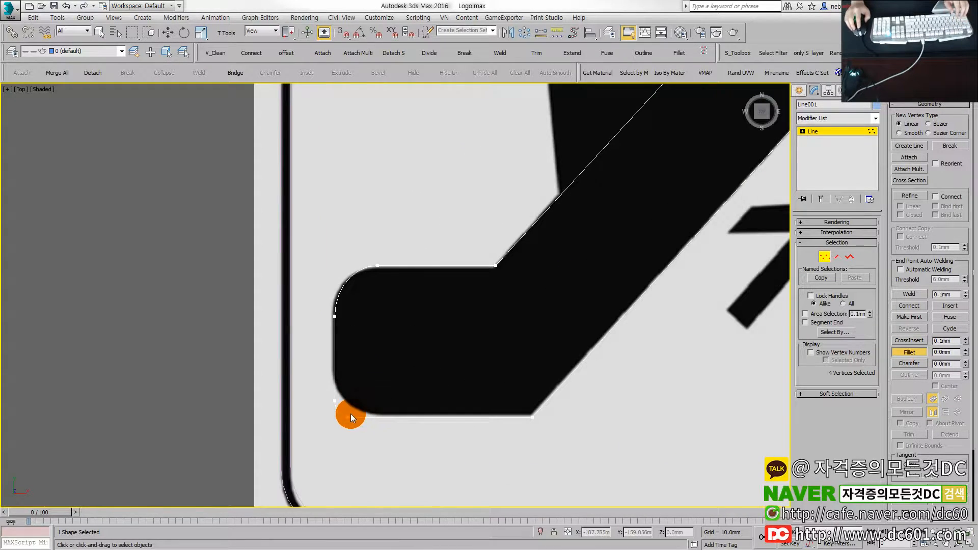
pyautogui.scroll(-2, 370, 423)
pyautogui.press('1')
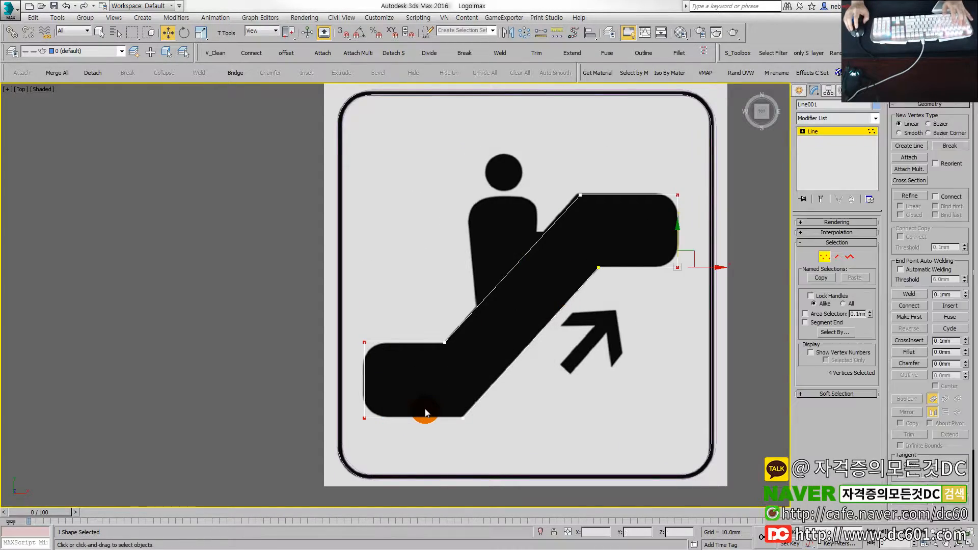
# Step: Convert all eight escalator outline vertices to Corner type and shift the vertex atop the incline about 4 mm left
pyautogui.rightClick(462, 308)
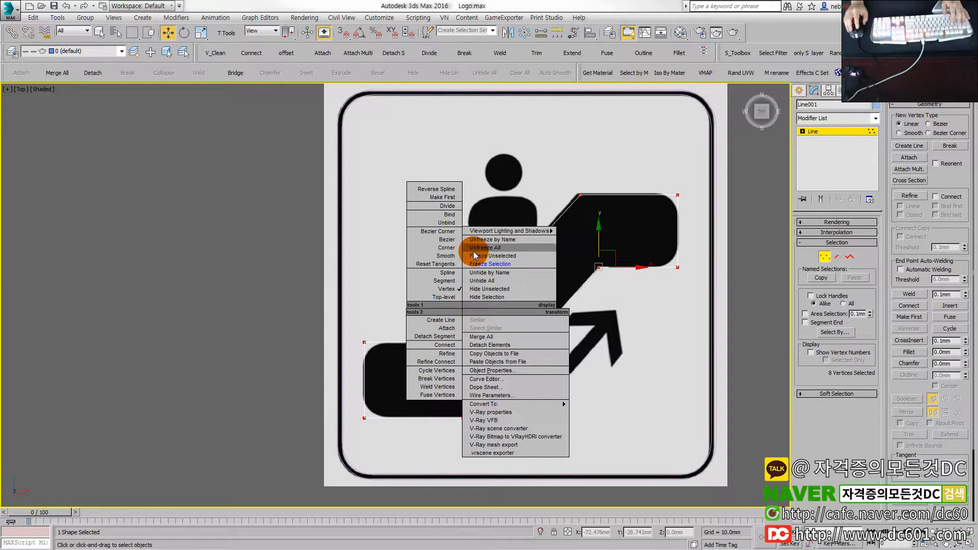
pyautogui.click(448, 242)
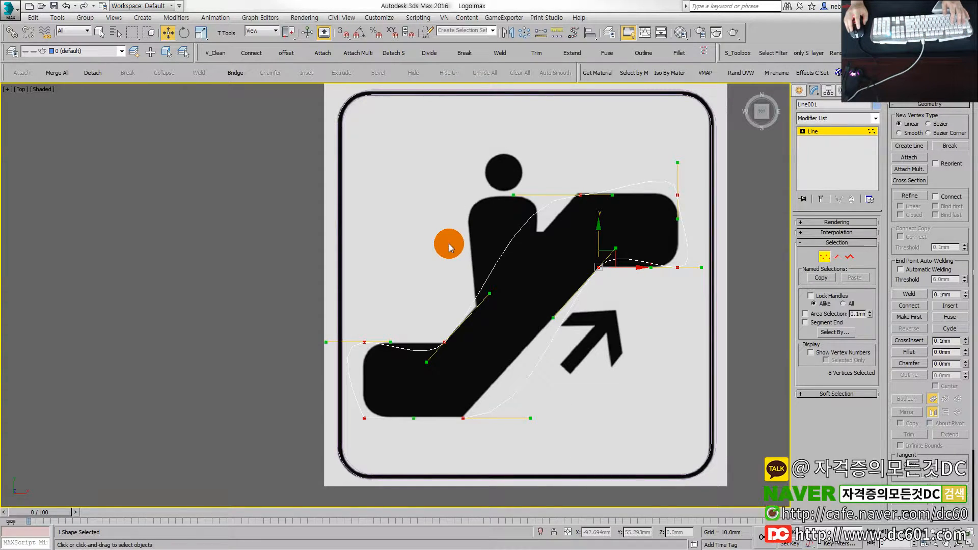
pyautogui.rightClick(466, 231)
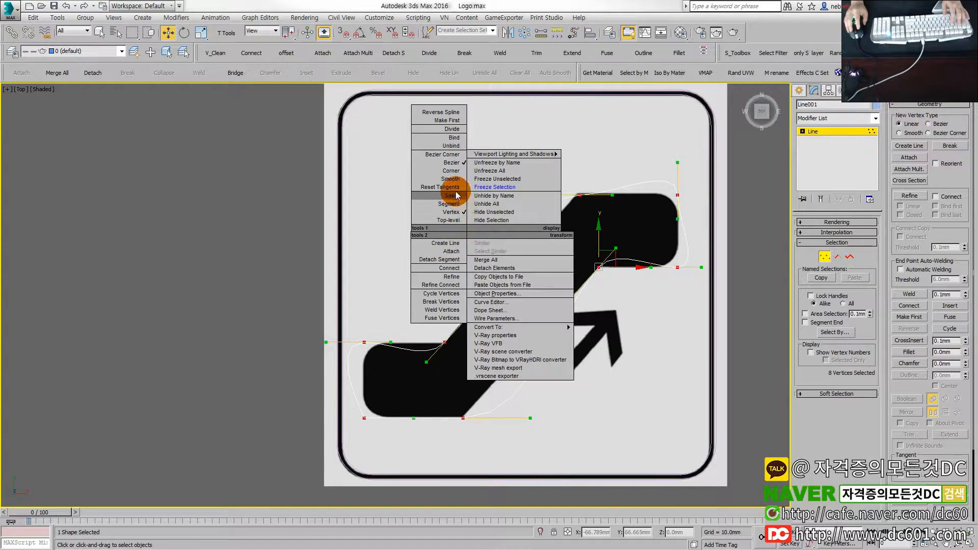
pyautogui.click(455, 172)
pyautogui.moveTo(566, 192); pyautogui.dragTo(604, 217)
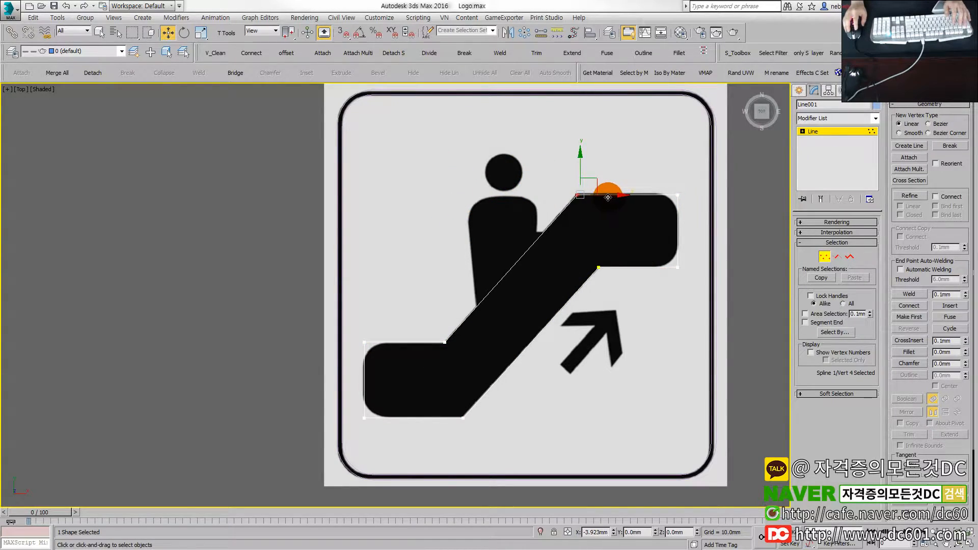
# Step: Fillet the four outer corner vertices of the escalator outline to match its rounded ends, and deselect the outline
pyautogui.moveTo(356, 312); pyautogui.dragTo(387, 430)
pyautogui.keyDown('ctrl'); pyautogui.moveTo(642, 167); pyautogui.dragTo(733, 305); pyautogui.keyUp('ctrl')
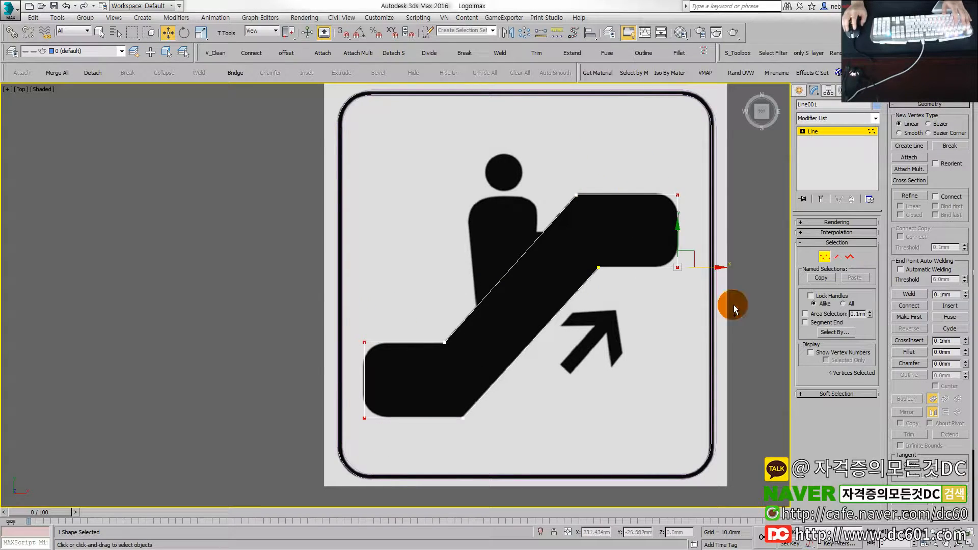
pyautogui.click(907, 352)
pyautogui.moveTo(362, 342); pyautogui.dragTo(356, 313)
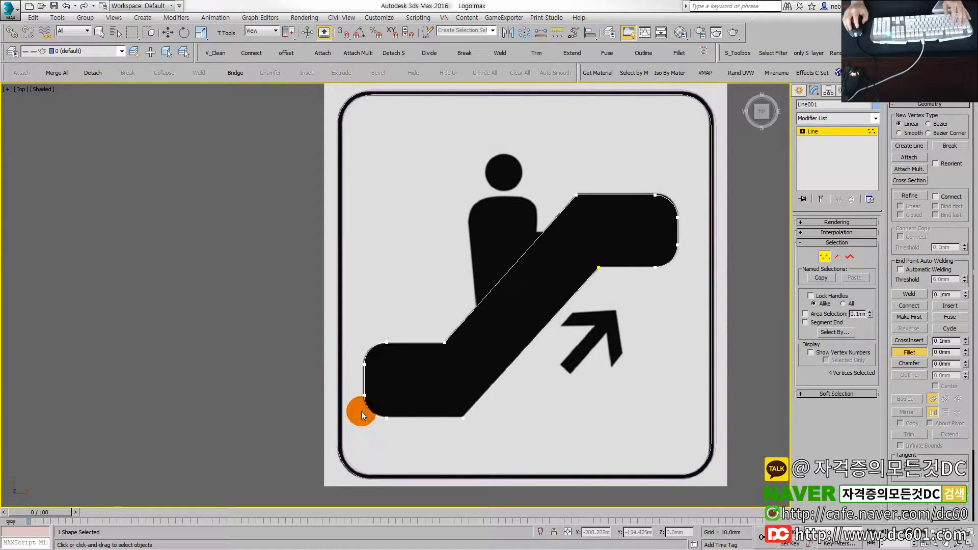
pyautogui.scroll(2, 381, 404)
pyautogui.scroll(-2, 381, 404)
pyautogui.moveTo(442, 394); pyautogui.dragTo(377, 426, button='middle')
pyautogui.press('1')
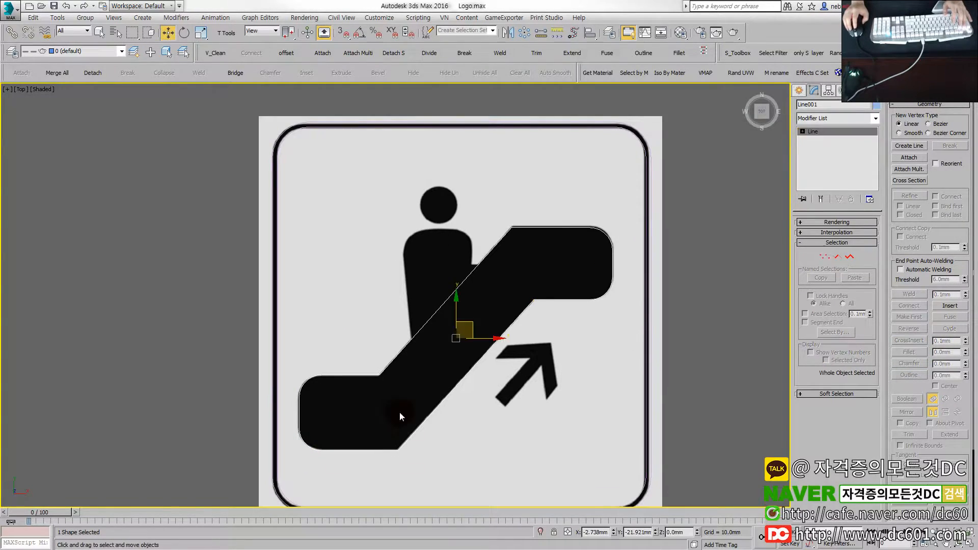
pyautogui.click(496, 386)
# Step: Trace the person's torso with an open five-point line from the incline, over square shoulders, and back into the escalator
pyautogui.scroll(2, 439, 250)
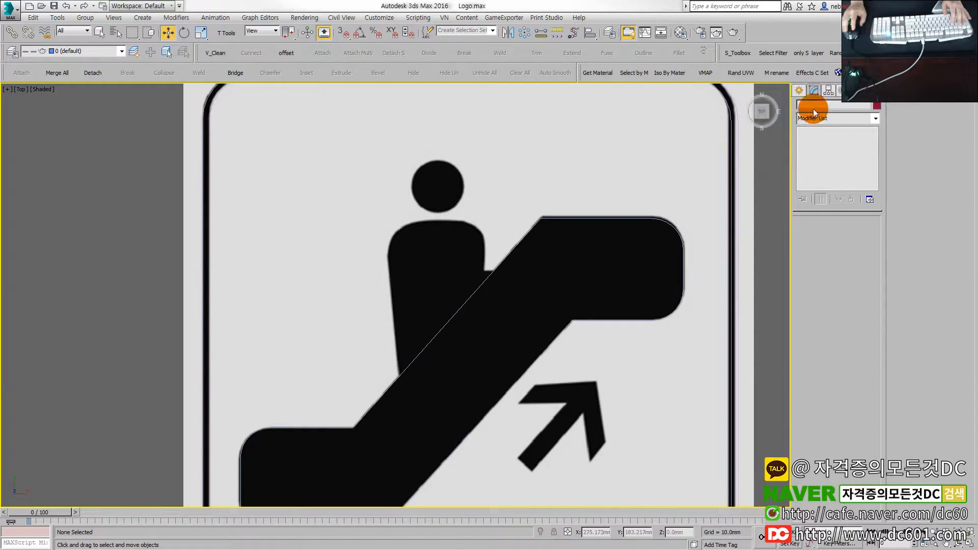
pyautogui.click(798, 90)
pyautogui.click(833, 164)
pyautogui.click(402, 385)
pyautogui.click(381, 226)
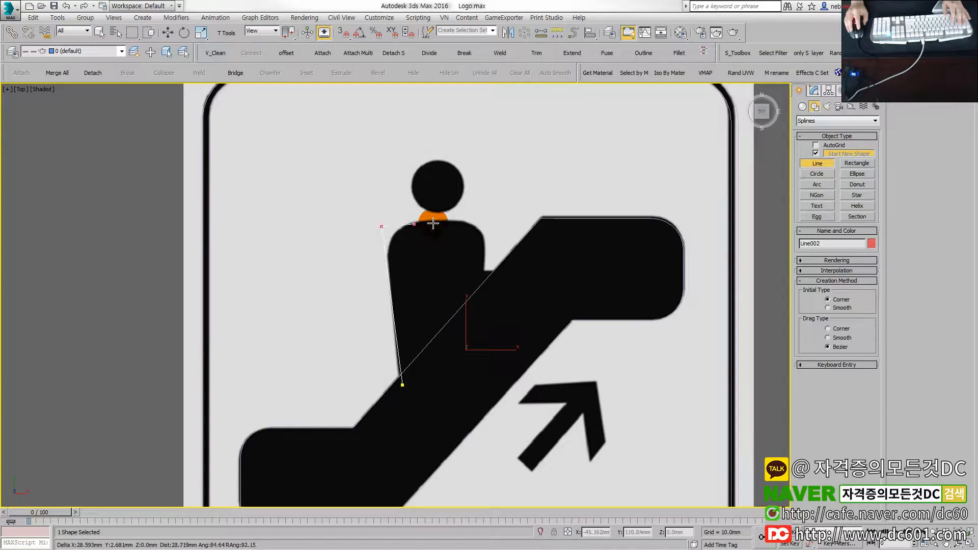
pyautogui.click(487, 227)
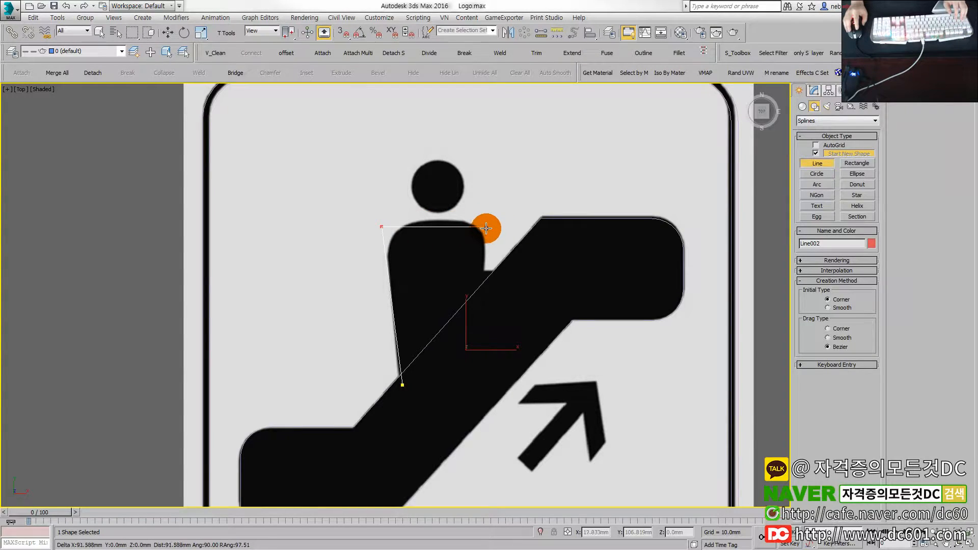
pyautogui.click(484, 272)
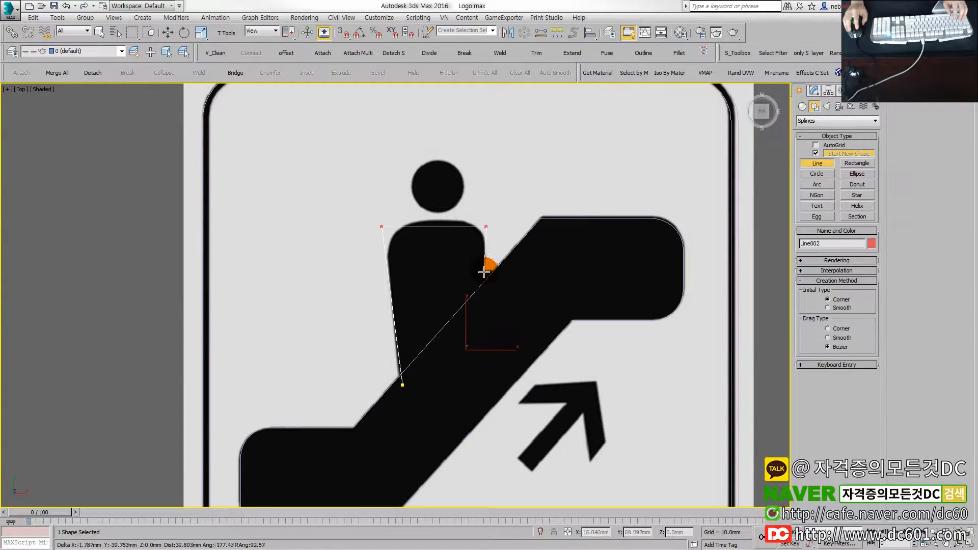
pyautogui.click(511, 277)
pyautogui.rightClick(504, 260)
# Step: Raise the torso line's two shoulder vertices to the torso's upper edge and fillet them to match the rounded shoulders
pyautogui.moveTo(501, 267); pyautogui.dragTo(498, 292, button='middle')
pyautogui.scroll(2, 460, 277)
pyautogui.press('1')
pyautogui.moveTo(327, 220); pyautogui.dragTo(510, 261)
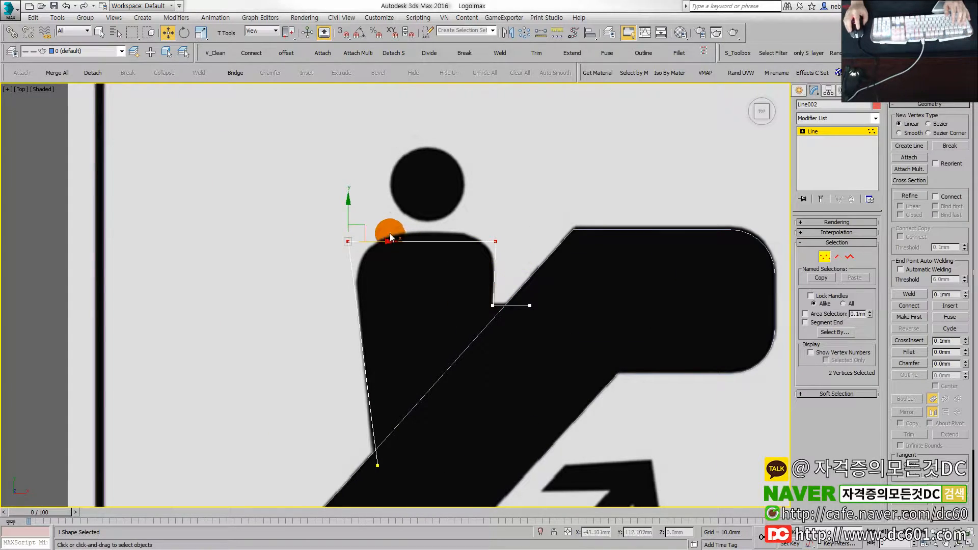
pyautogui.moveTo(349, 205); pyautogui.dragTo(349, 195)
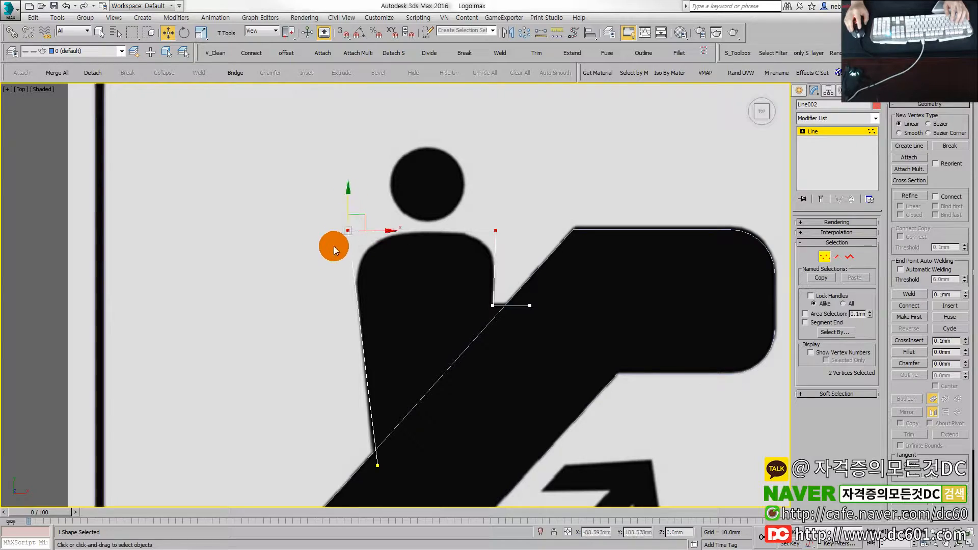
pyautogui.click(909, 352)
pyautogui.moveTo(497, 228); pyautogui.dragTo(495, 185)
pyautogui.press('1')
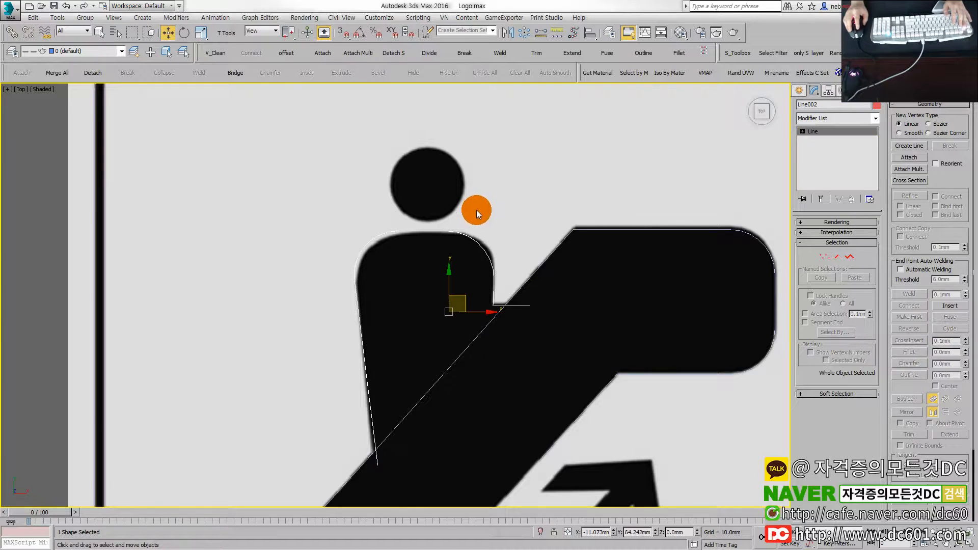
# Step: Move the left shoulder's two fillet vertices slightly right onto the torso's left edge
pyautogui.moveTo(312, 214); pyautogui.dragTo(402, 283)
pyautogui.press('1')
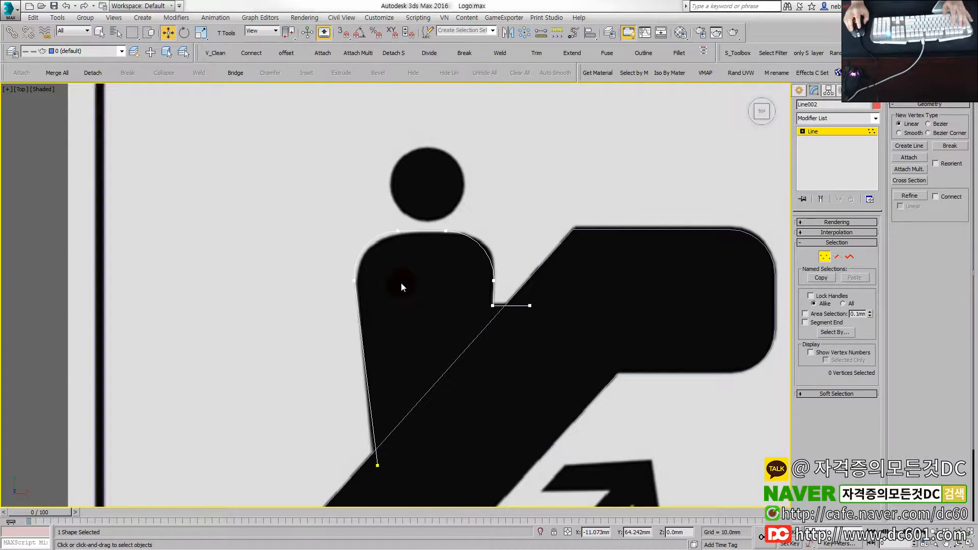
pyautogui.moveTo(312, 207); pyautogui.dragTo(393, 281)
pyautogui.moveTo(360, 242); pyautogui.dragTo(360, 243)
# Step: Turn on snapping with axis constraints and align the right shoulder's two vertices in height with the left shoulder's upper vertex
pyautogui.click(441, 224)
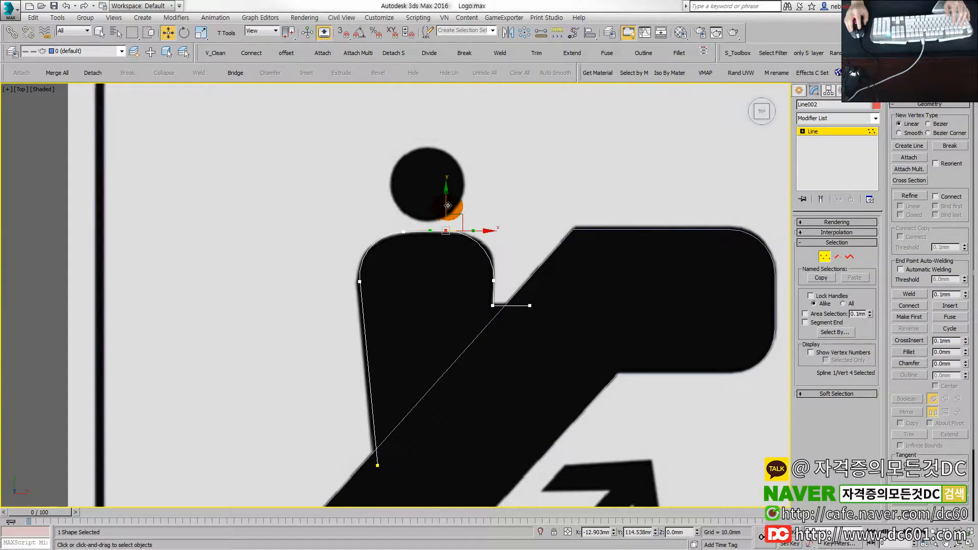
pyautogui.keyDown('ctrl'); pyautogui.click(487, 275); pyautogui.keyUp('ctrl')
pyautogui.press('s')
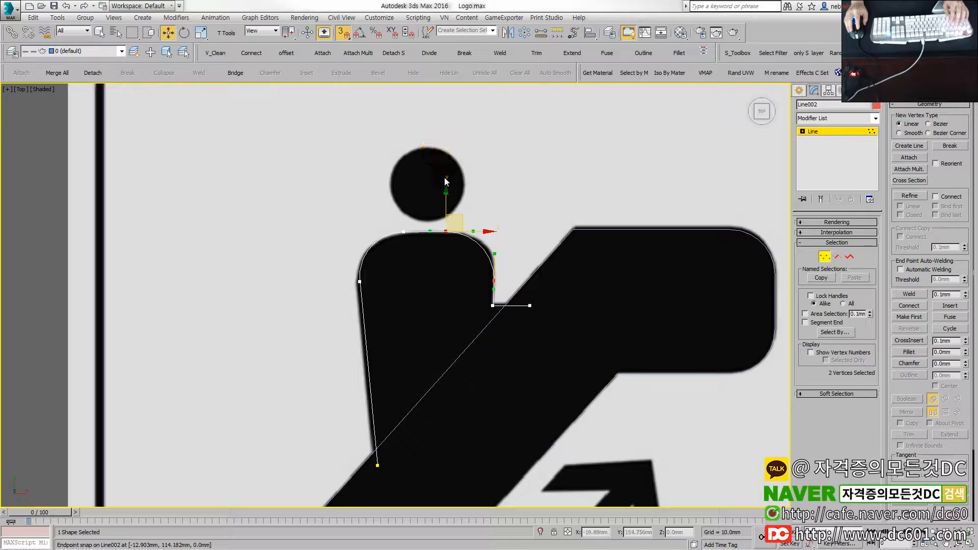
pyautogui.rightClick(351, 38)
pyautogui.click(460, 225)
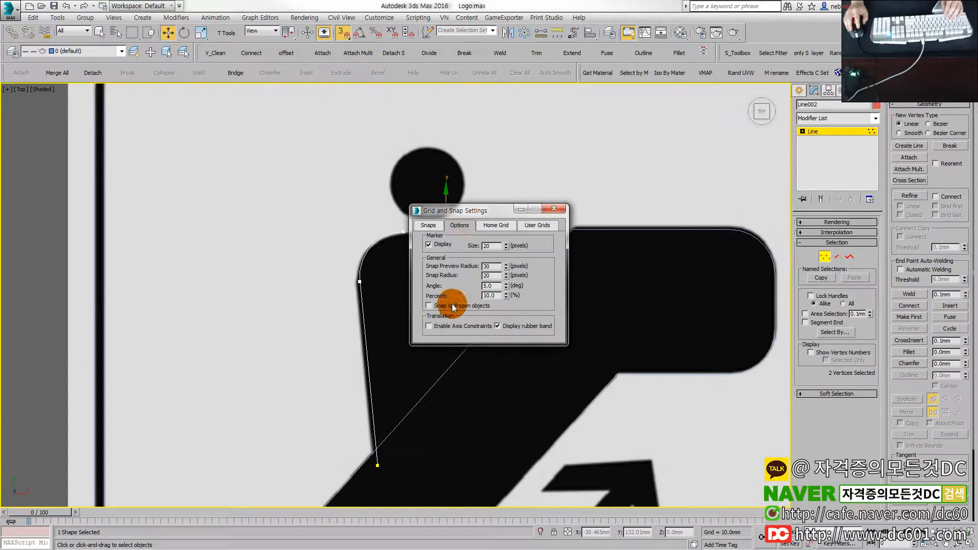
pyautogui.click(554, 210)
pyautogui.moveTo(446, 206); pyautogui.dragTo(401, 233)
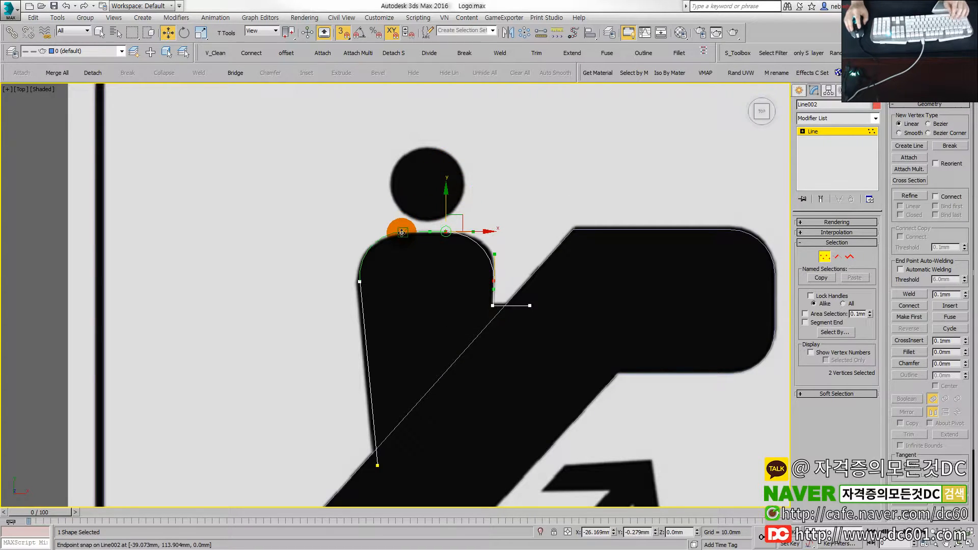
# Step: Attach the torso line to the escalator outline
pyautogui.click(432, 297)
pyautogui.click(532, 234)
pyautogui.moveTo(532, 233); pyautogui.dragTo(524, 226)
pyautogui.moveTo(506, 223); pyautogui.dragTo(426, 275)
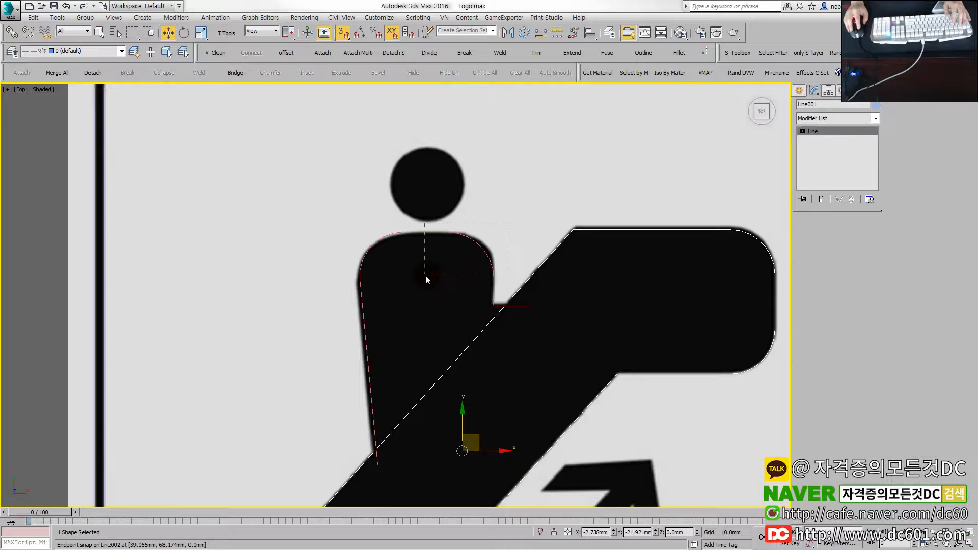
pyautogui.moveTo(556, 301); pyautogui.dragTo(506, 292, button='middle')
pyautogui.click(508, 295)
pyautogui.moveTo(528, 266); pyautogui.dragTo(480, 199)
pyautogui.click(908, 158)
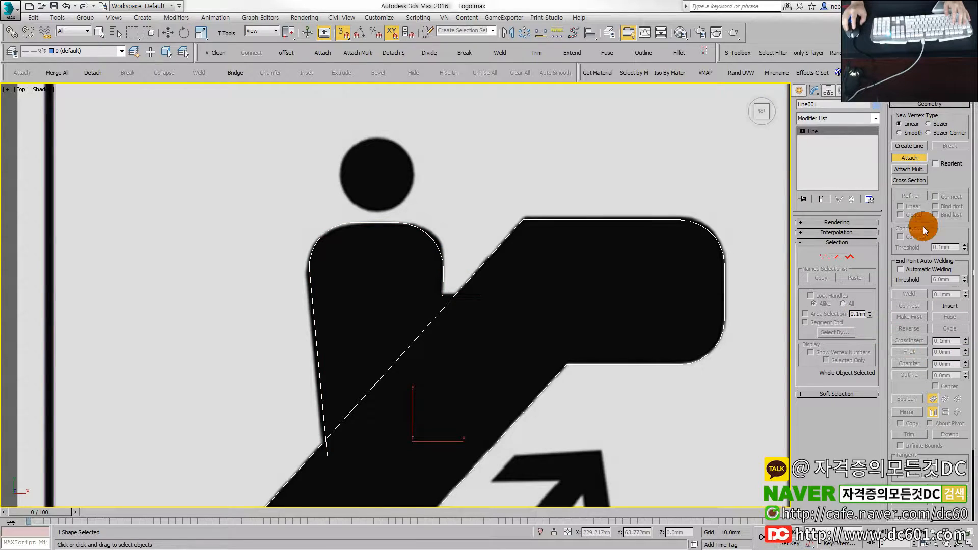
# Step: Trim off the torso line's two overhanging ends and the escalator's edge between them, leaving one outline around person and escalator
pyautogui.press('w')
pyautogui.press('3')
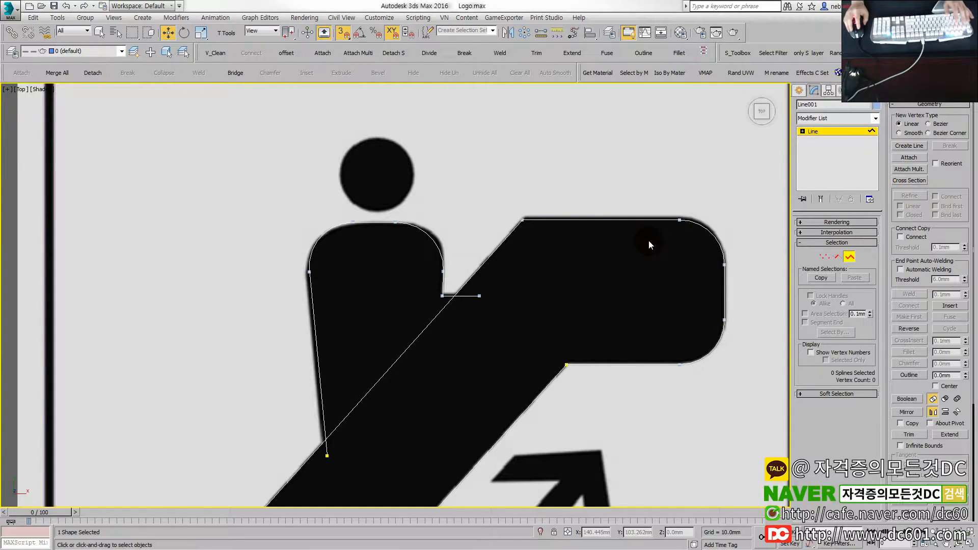
pyautogui.moveTo(896, 286); pyautogui.dragTo(912, 365)
pyautogui.moveTo(505, 372); pyautogui.dragTo(313, 219)
pyautogui.click(542, 360)
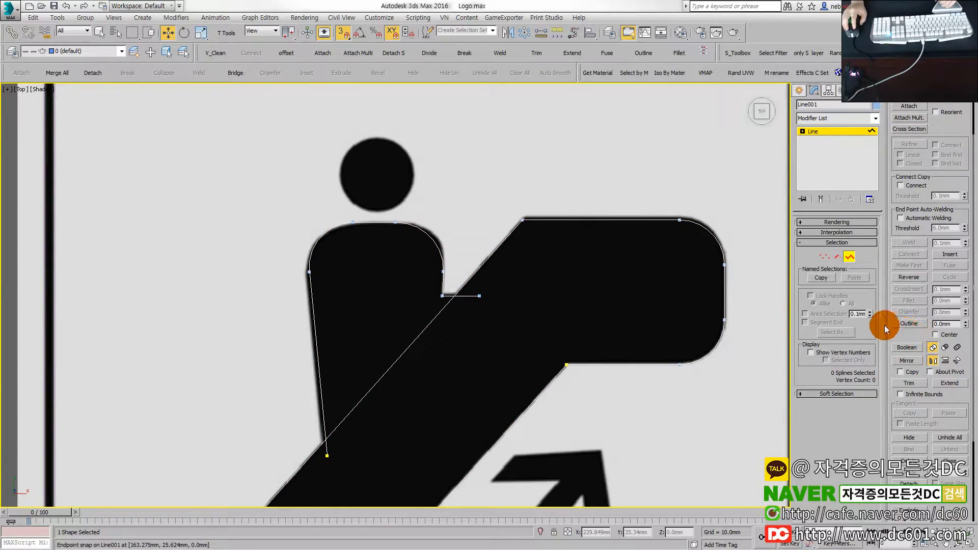
pyautogui.moveTo(910, 335); pyautogui.dragTo(906, 387)
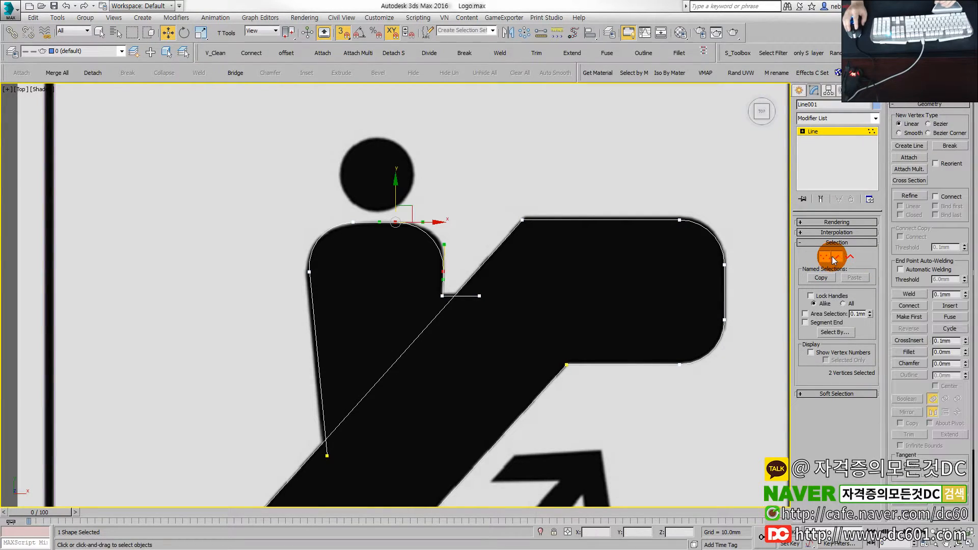
pyautogui.click(847, 257)
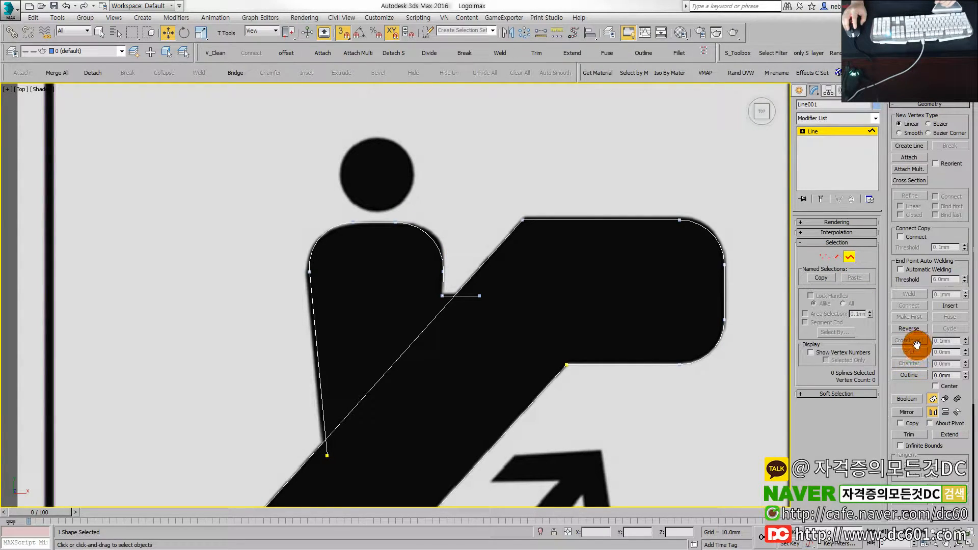
pyautogui.moveTo(511, 359); pyautogui.dragTo(520, 339, button='middle')
pyautogui.moveTo(268, 216); pyautogui.dragTo(268, 216)
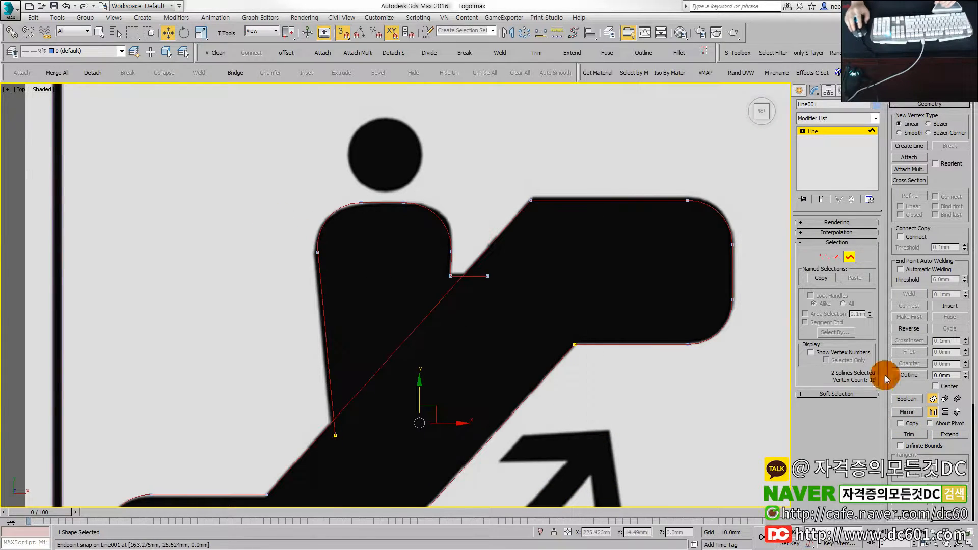
pyautogui.click(911, 434)
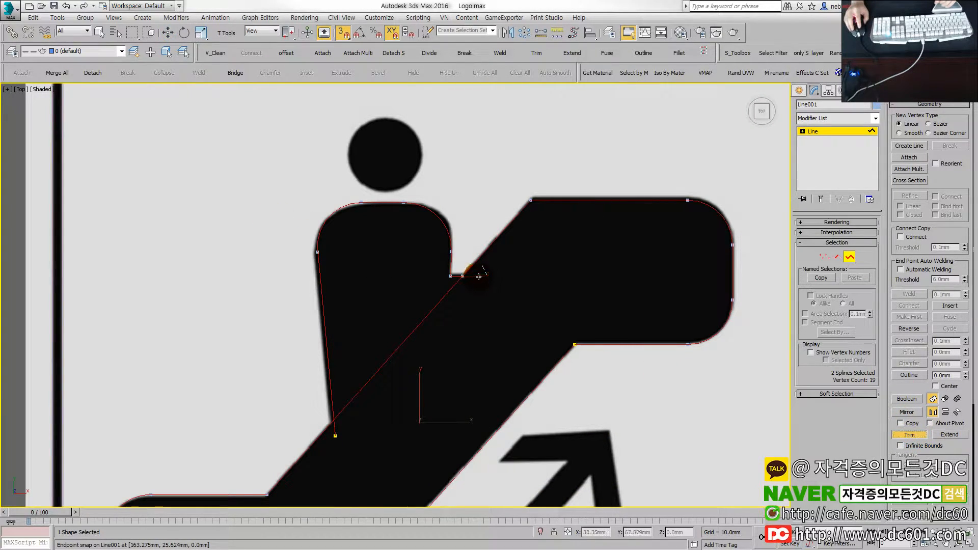
pyautogui.click(416, 335)
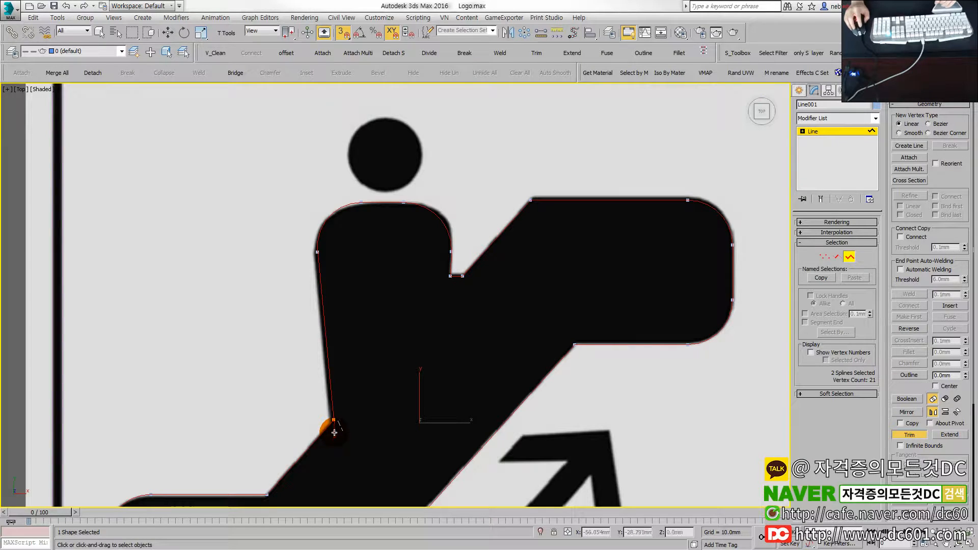
pyautogui.scroll(-2, 334, 432)
pyautogui.press('w')
pyautogui.press('1')
# Step: Draw a circle over the person's head and move it to match the head in the reference image
pyautogui.click(652, 262)
pyautogui.click(814, 169)
pyautogui.click(799, 89)
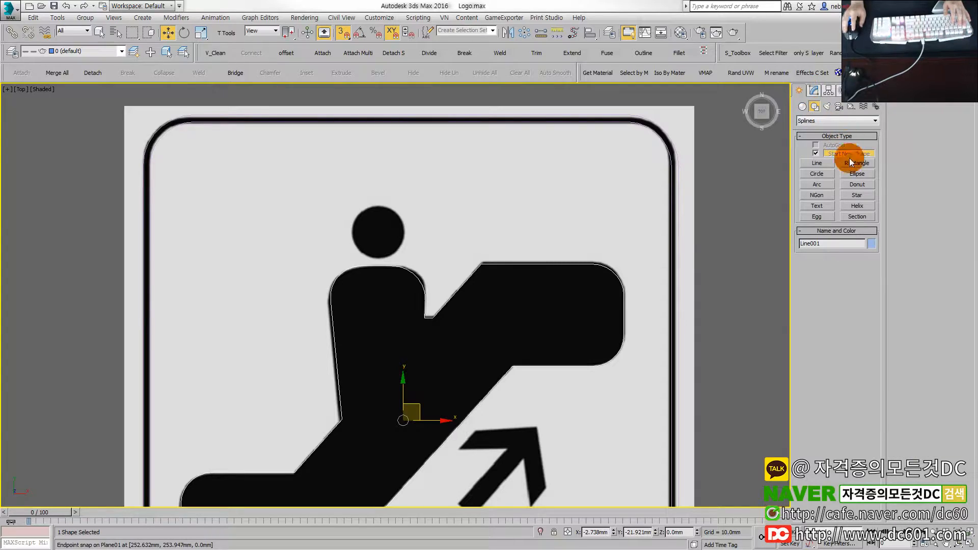
pyautogui.scroll(4, 376, 227)
pyautogui.moveTo(386, 232); pyautogui.dragTo(421, 271)
pyautogui.press('w')
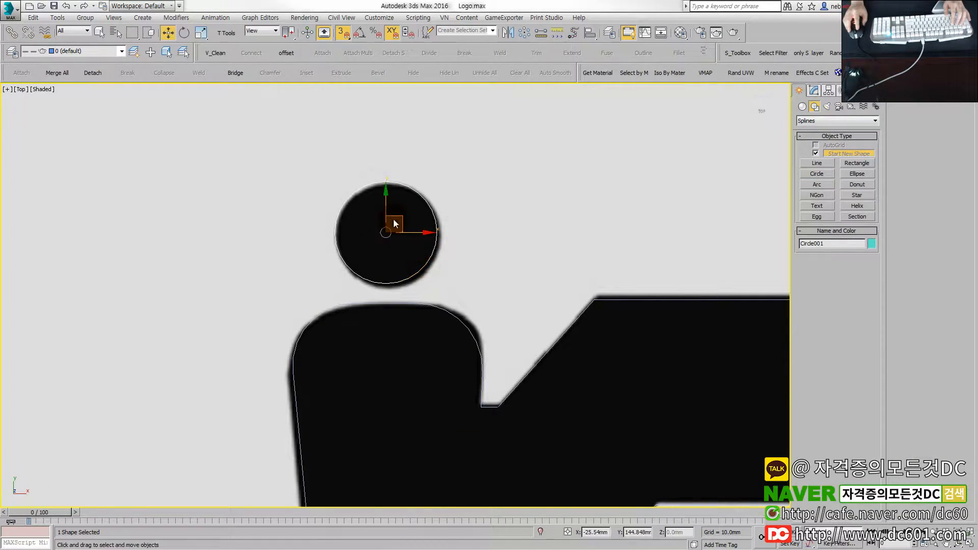
pyautogui.click(486, 224)
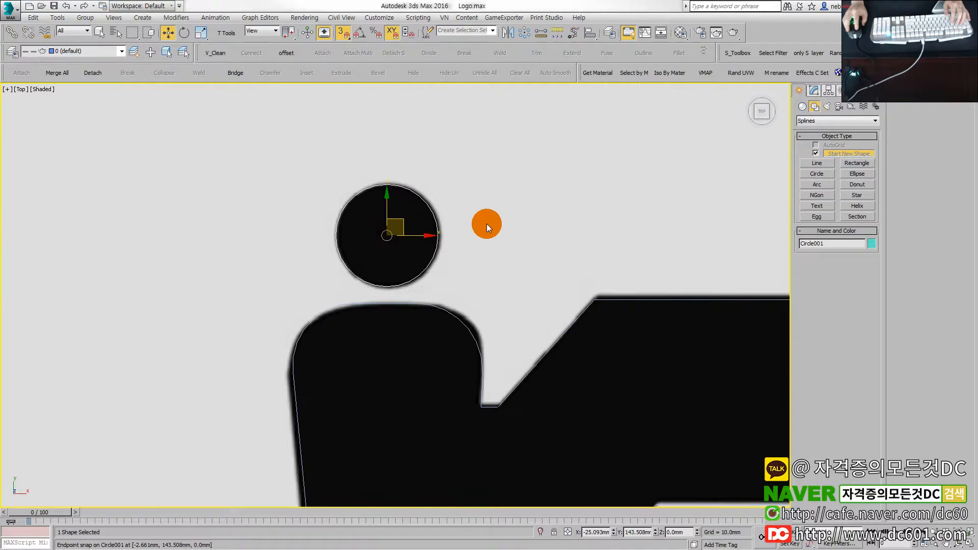
# Step: Pull the torso's lower-left end vertex inward to test whether it is joined to the escalator outline, and undo the move
pyautogui.scroll(-5, 483, 267)
pyautogui.click(460, 306)
pyautogui.moveTo(477, 315); pyautogui.dragTo(453, 318, button='middle')
pyautogui.press('1')
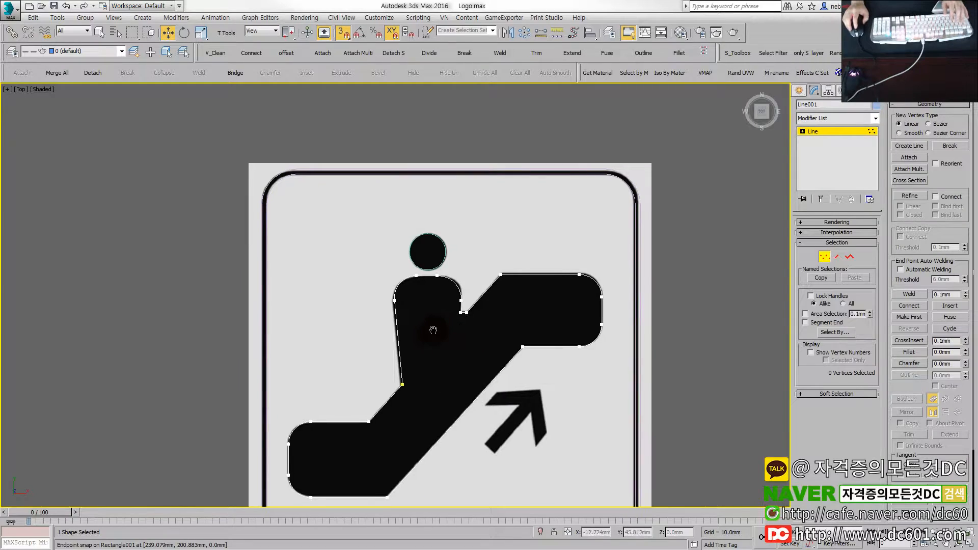
pyautogui.scroll(2, 433, 341)
pyautogui.scroll(1, 386, 416)
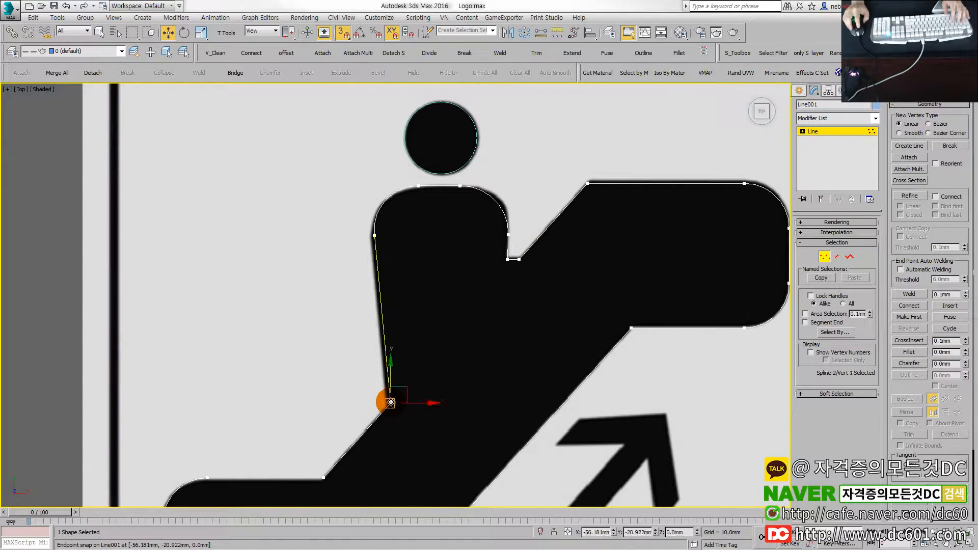
pyautogui.moveTo(397, 395); pyautogui.dragTo(447, 342)
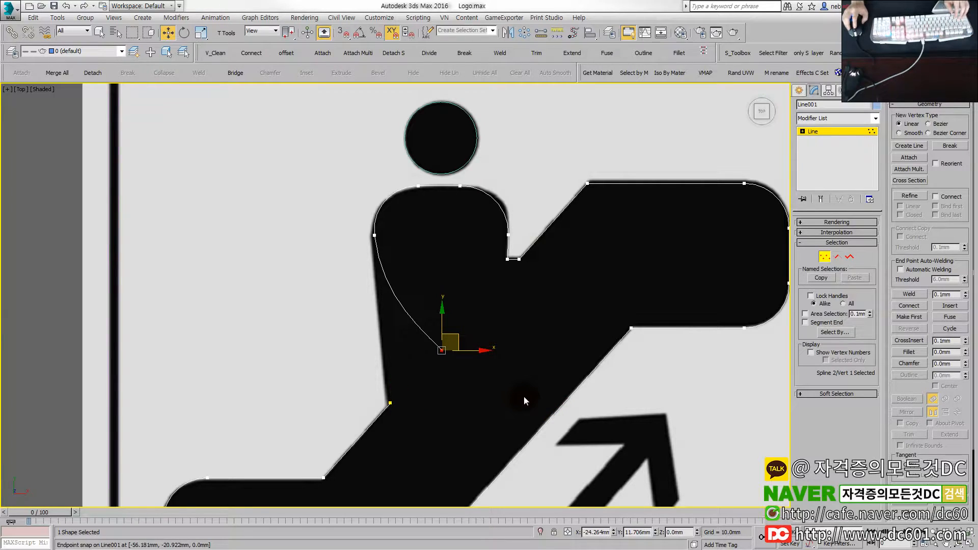
pyautogui.hotkey('ctrl', 'z')
pyautogui.scroll(-3, 524, 396)
pyautogui.press('1')
pyautogui.moveTo(536, 389); pyautogui.dragTo(386, 353, button='middle')
pyautogui.hotkey('shift', 'e')
pyautogui.scroll(4, 507, 302)
pyautogui.hotkey('ctrl', 'z')
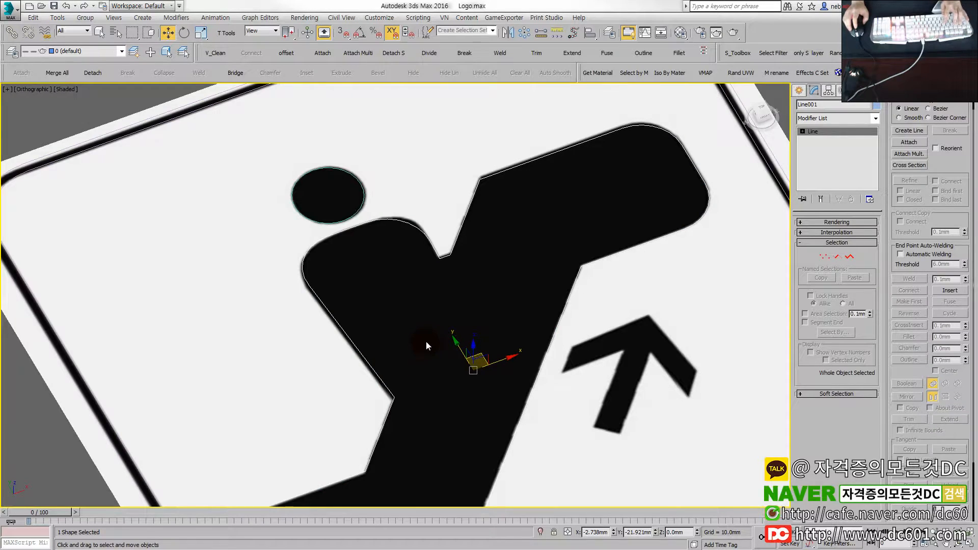
# Step: Weld all vertices of the escalator and torso outline with a 0.1 mm threshold in the top view
pyautogui.press('t')
pyautogui.press('1')
pyautogui.hotkey('ctrl', 'a')
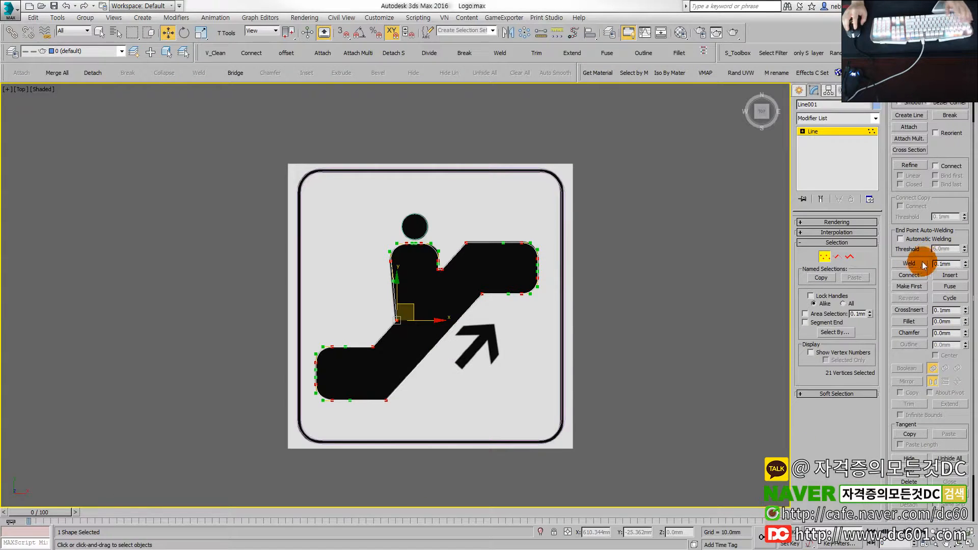
pyautogui.click(909, 263)
# Step: Move the welded vertex at the torso's lower-left corner to test the joint, and undo the move
pyautogui.click(397, 321)
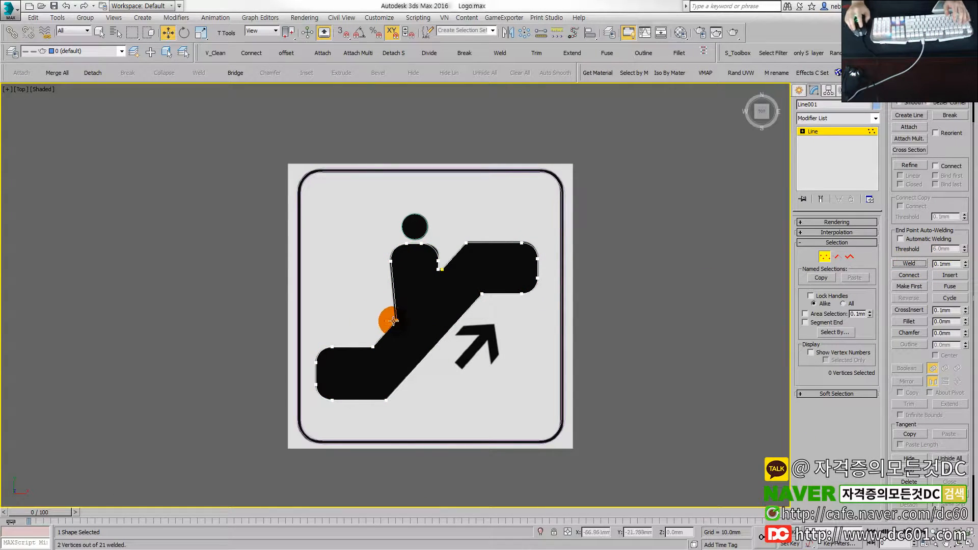
pyautogui.moveTo(416, 308); pyautogui.dragTo(427, 285)
pyautogui.hotkey('ctrl', 'z')
# Step: Attach the head circle and the sign's frame to the escalator outline
pyautogui.press('1')
pyautogui.click(909, 127)
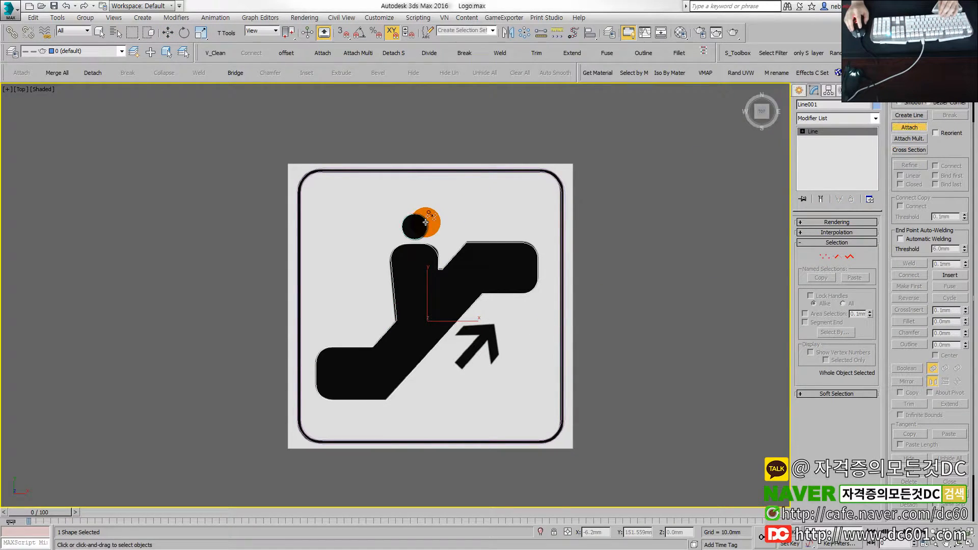
pyautogui.click(433, 171)
pyautogui.press('w')
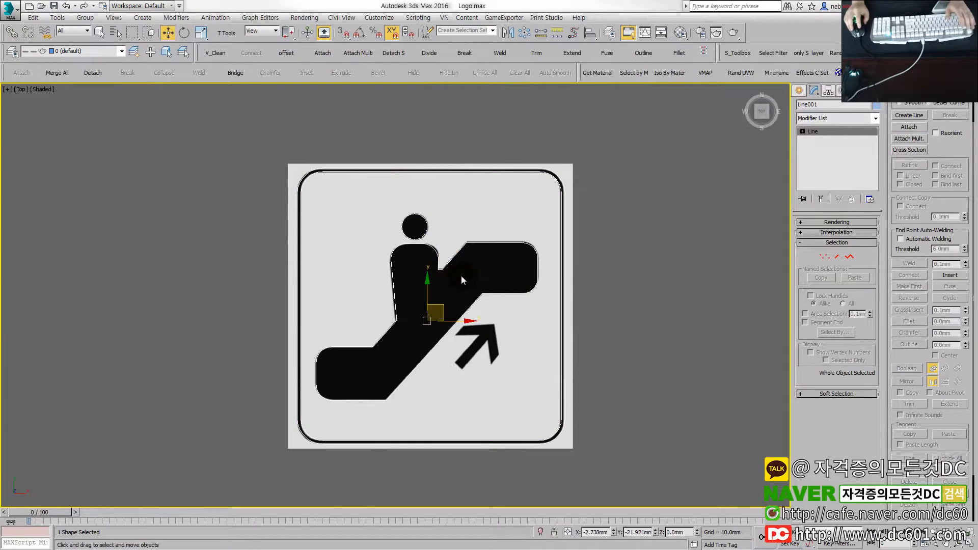
# Step: Switch to the maximized perspective view with the combined sign outline's modifier settings showing
pyautogui.hotkey('alt', 'w')
pyautogui.rightClick(553, 402)
pyautogui.hotkey('alt', 'w')
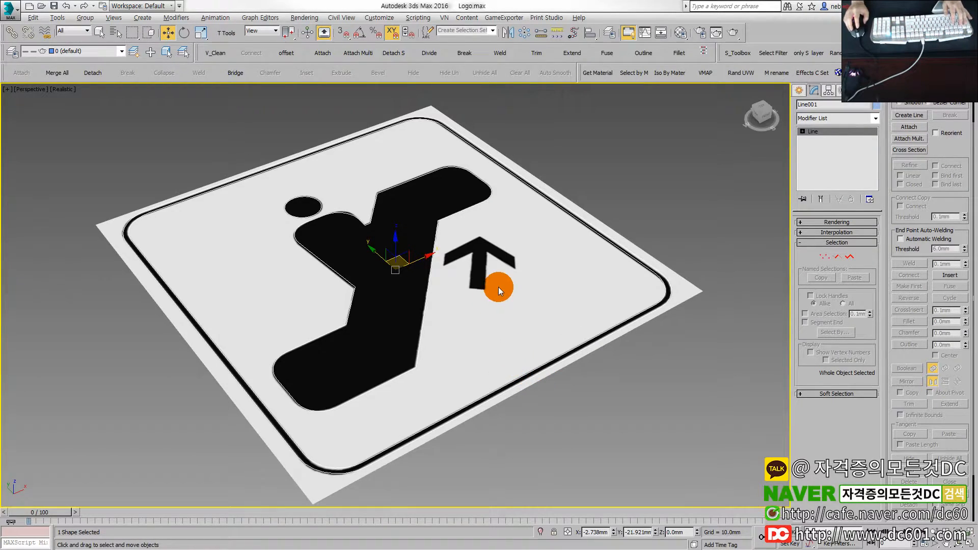
pyautogui.click(799, 92)
pyautogui.click(813, 90)
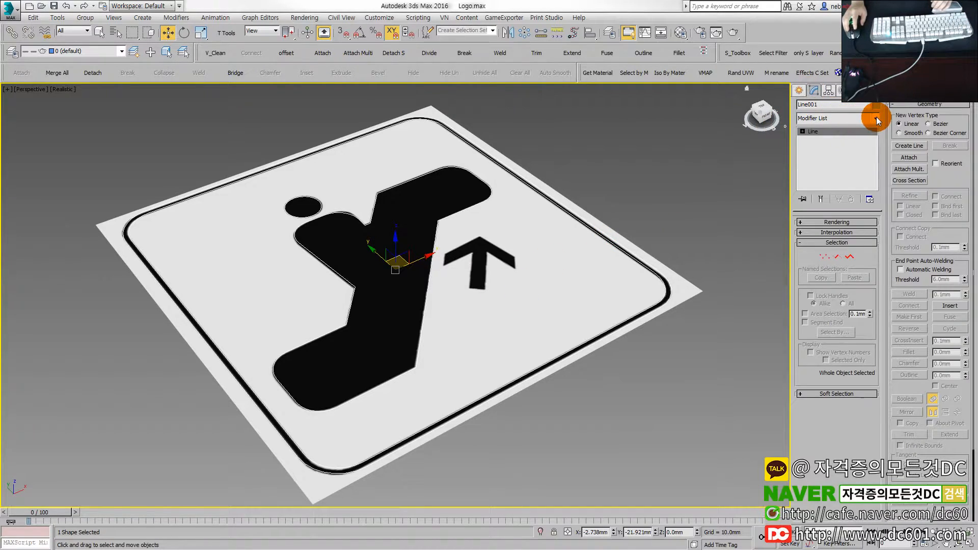
# Step: Look up the Extrude modifier among the available modifiers beginning with E
pyautogui.click(876, 119)
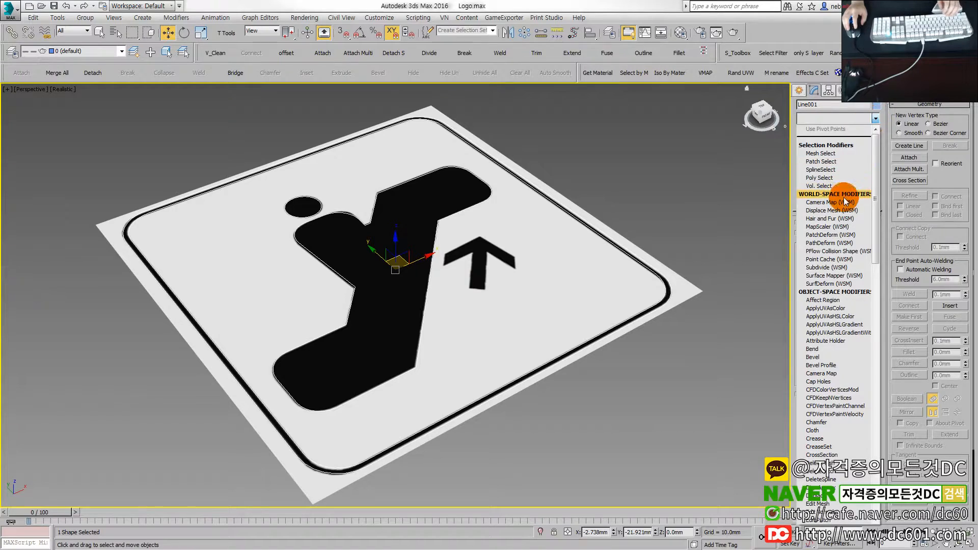
pyautogui.press('e')
pyautogui.press('e')
pyautogui.press('e')
pyautogui.press('e')
pyautogui.press('e')
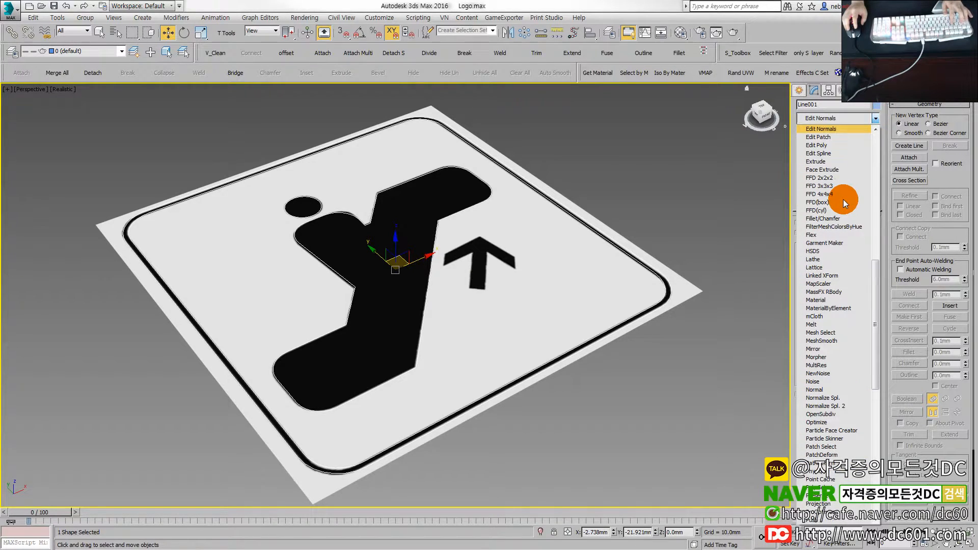
pyautogui.press('e')
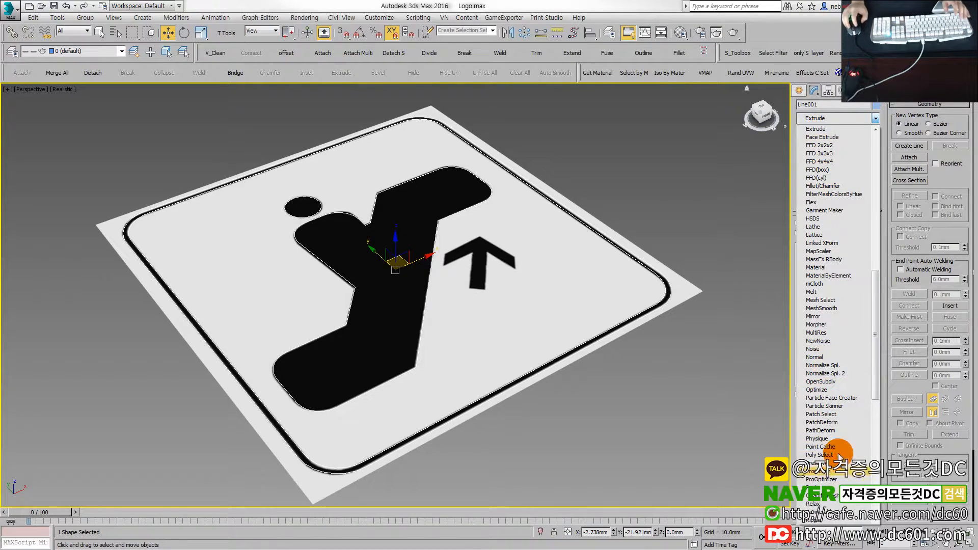
# Step: Search the quick modifier finder for modifiers starting with "e"
pyautogui.click(709, 229)
pyautogui.write('x')
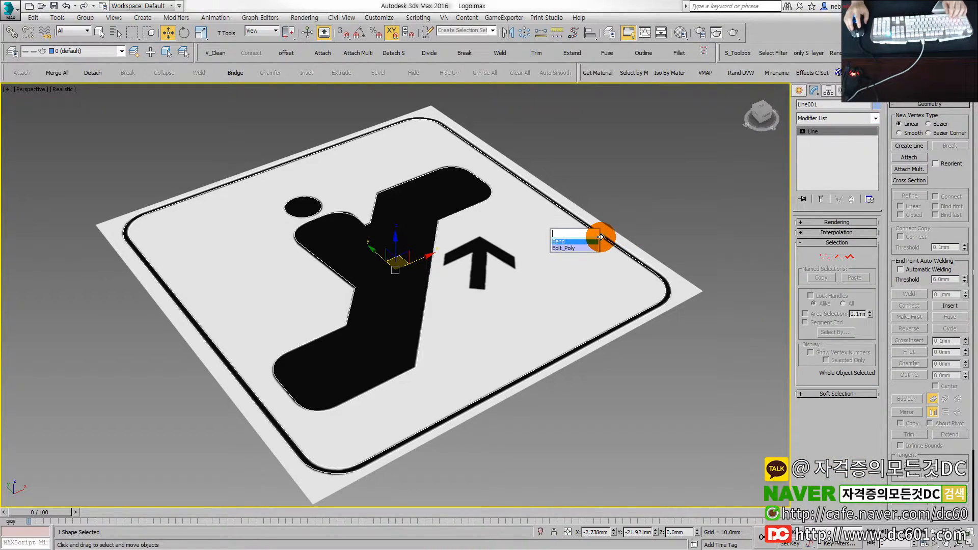
pyautogui.write('e')
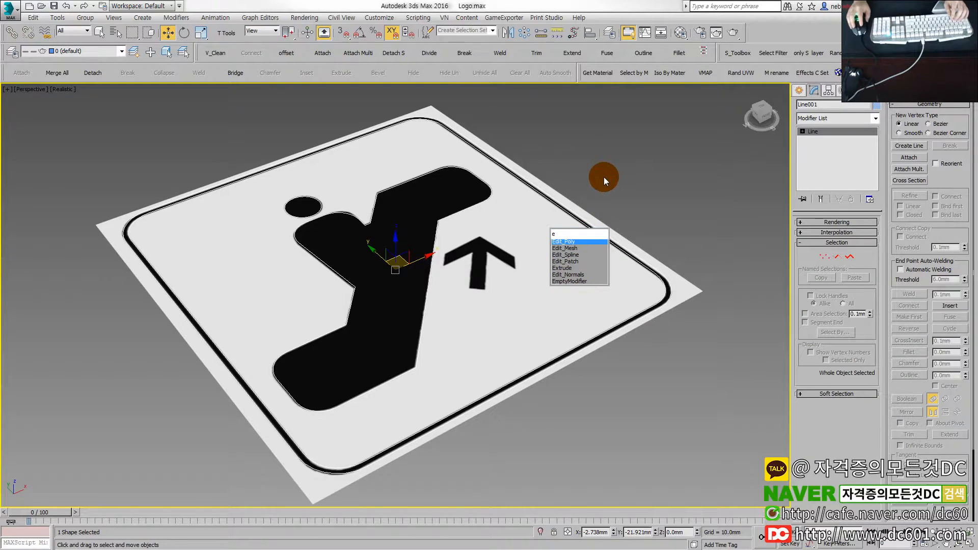
pyautogui.click(625, 352)
pyautogui.keyDown('alt'); pyautogui.moveTo(617, 359); pyautogui.dragTo(588, 397, button='middle'); pyautogui.keyUp('alt')
pyautogui.click(664, 365)
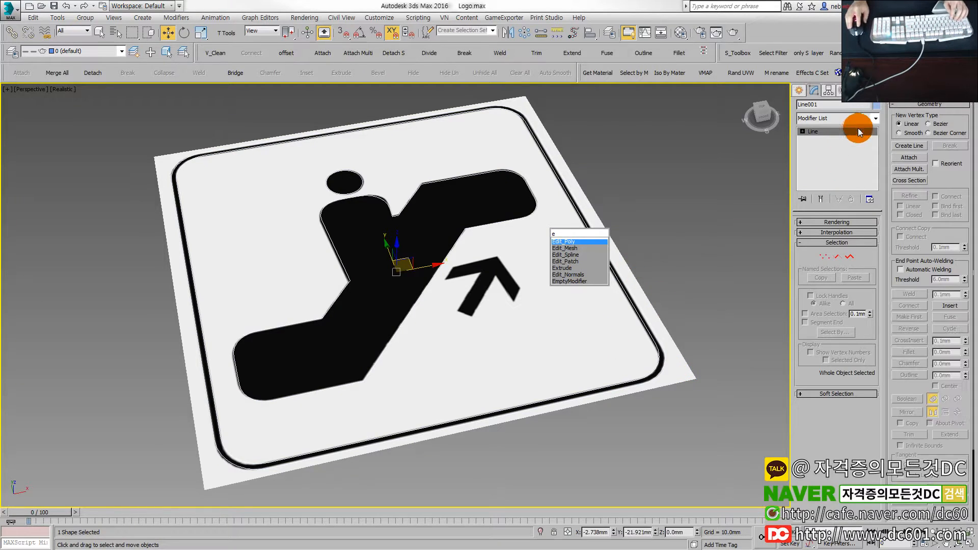
# Step: Apply a 25 mm Extrude modifier and an Edit Mesh modifier to the combined sign outline
pyautogui.click(868, 120)
pyautogui.click(646, 226)
pyautogui.click(704, 358)
pyautogui.moveTo(705, 361); pyautogui.dragTo(583, 280)
pyautogui.click(873, 118)
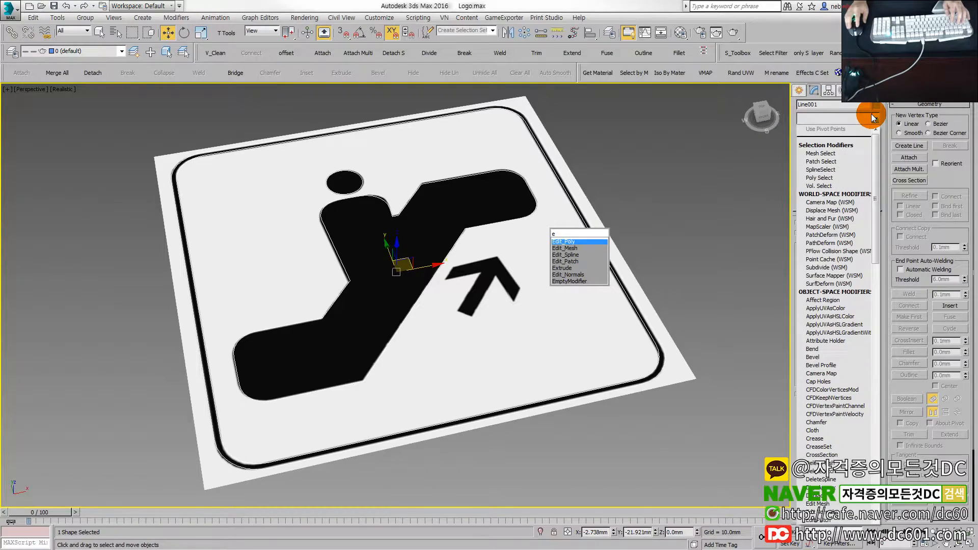
pyautogui.press('e')
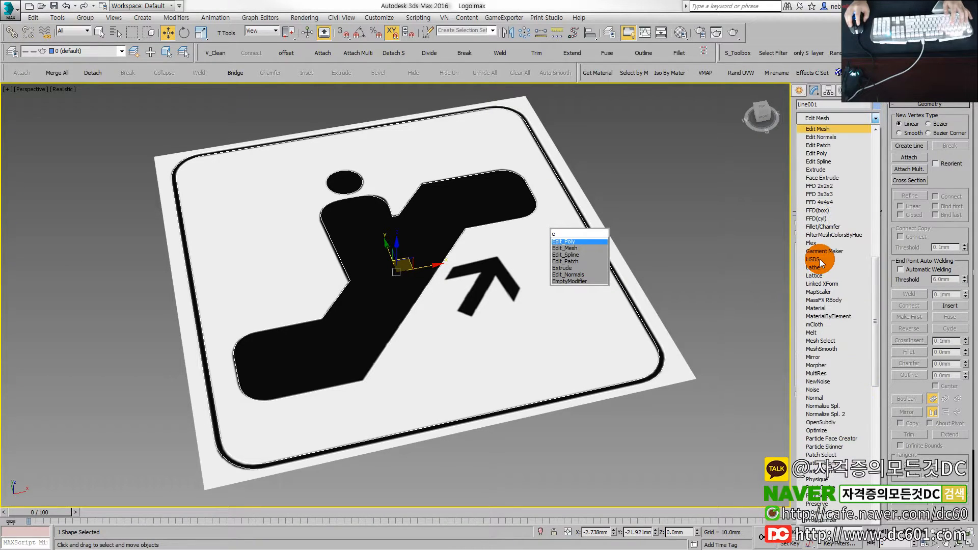
pyautogui.click(820, 170)
pyautogui.keyDown('alt'); pyautogui.moveTo(645, 252); pyautogui.dragTo(430, 203, button='middle'); pyautogui.keyUp('alt')
pyautogui.click(560, 248)
pyautogui.click(657, 267)
pyautogui.click(414, 240)
pyautogui.keyDown('alt'); pyautogui.moveTo(414, 240); pyautogui.dragTo(634, 203, button='middle'); pyautogui.keyUp('alt')
# Step: Turn on adaptive interpolation for the base line beneath the modifiers
pyautogui.click(819, 147)
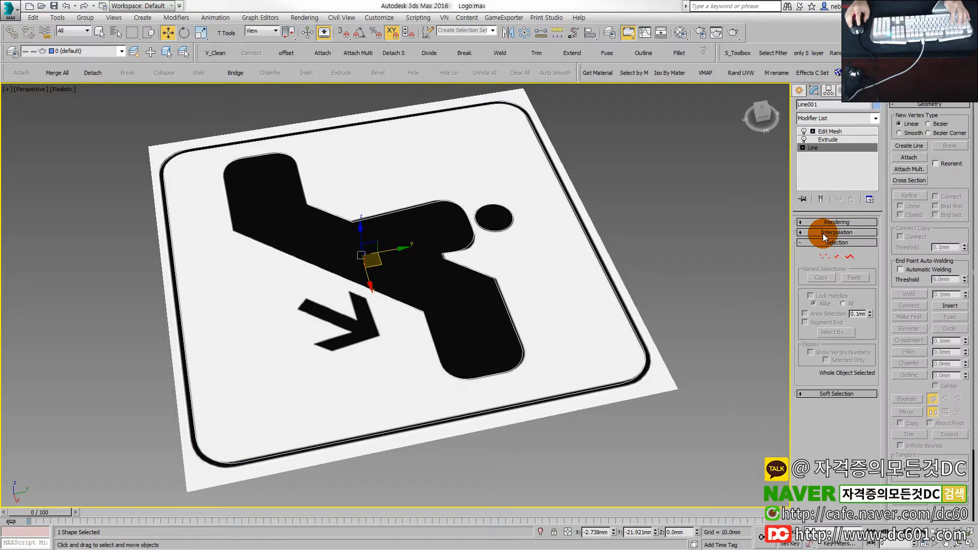
pyautogui.click(822, 233)
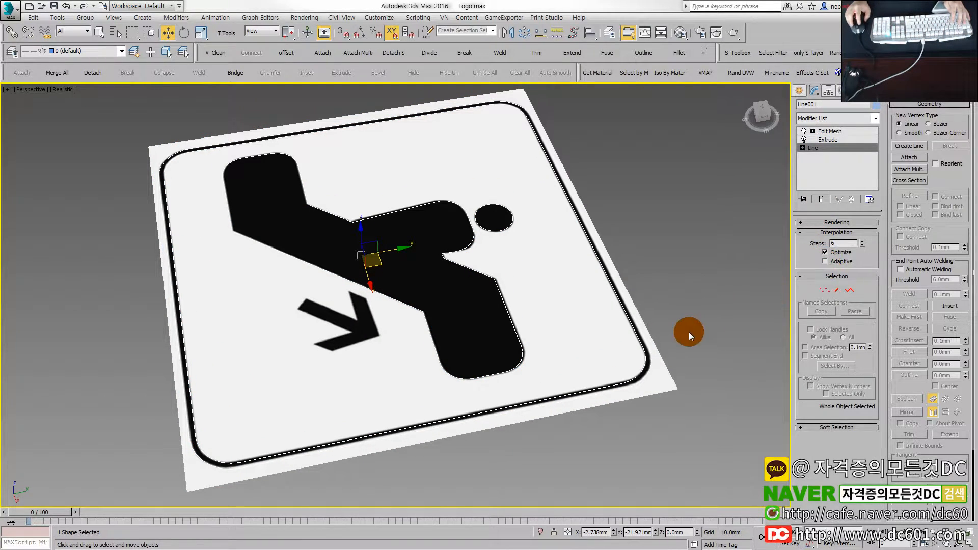
pyautogui.scroll(3, 734, 284)
pyautogui.click(824, 261)
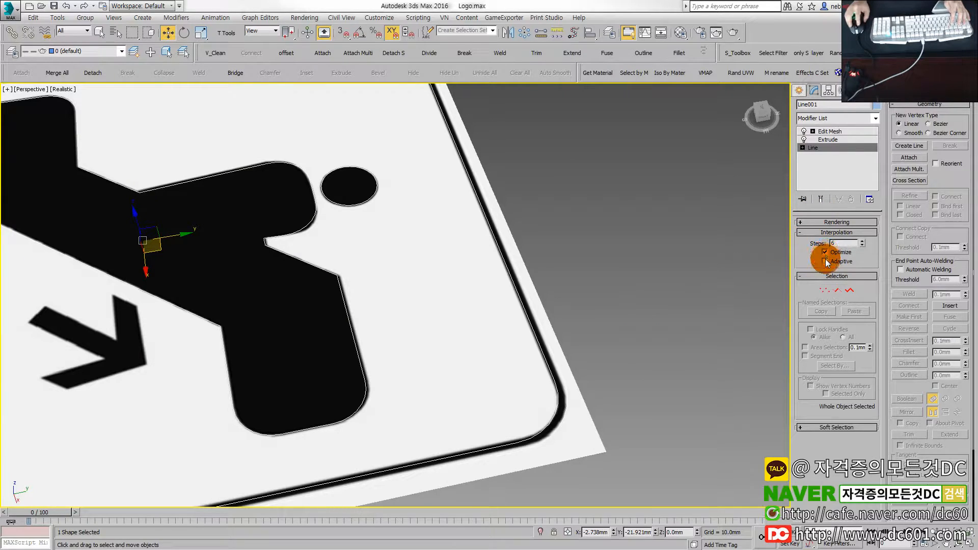
# Step: Show the extruded sign with edged faces and examine how the rounded corners are subdivided
pyautogui.click(828, 140)
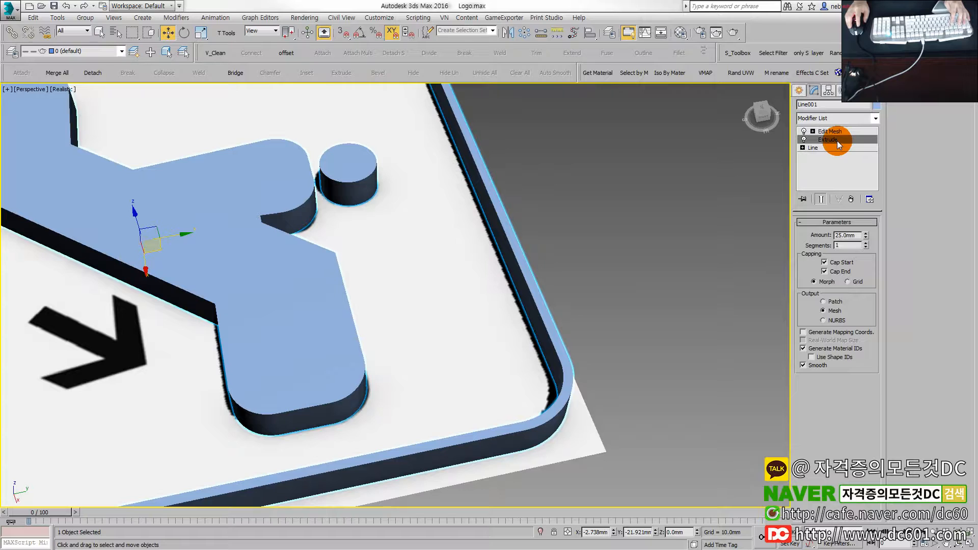
pyautogui.click(840, 130)
pyautogui.moveTo(621, 382)
pyautogui.mouseDown(button='middle')
pyautogui.moveTo(609, 364)
pyautogui.moveTo(561, 362)
pyautogui.moveTo(566, 326)
pyautogui.mouseUp(button='middle')
pyautogui.scroll(2, 585, 373)
pyautogui.press('F3')
pyautogui.scroll(-2, 578, 380)
pyautogui.press('F3')
pyautogui.press('F4')
pyautogui.keyDown('alt'); pyautogui.moveTo(474, 393); pyautogui.dragTo(491, 334, button='middle'); pyautogui.keyUp('alt')
pyautogui.scroll(2, 490, 334)
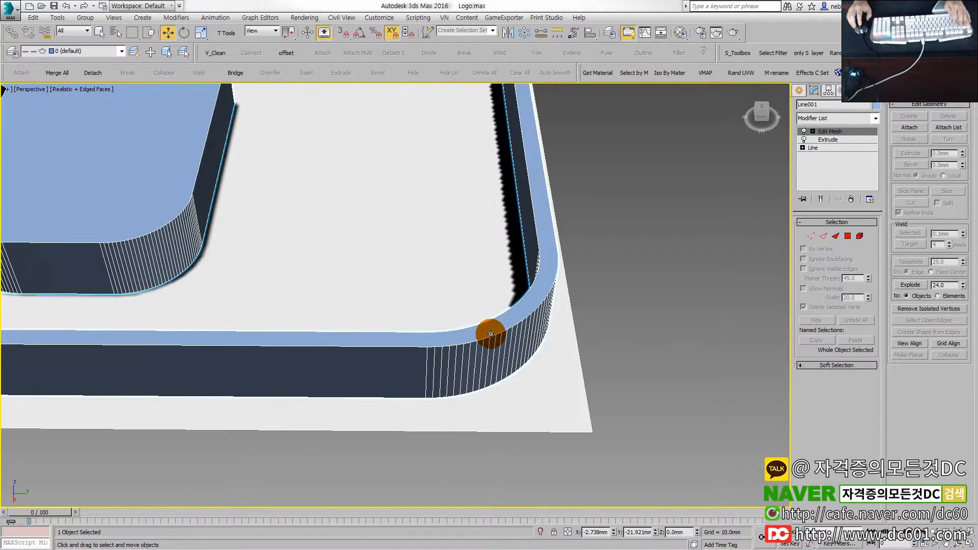
# Step: Remove the Edit Mesh modifier and return to the base line's interpolation settings
pyautogui.click(851, 199)
pyautogui.moveTo(567, 326); pyautogui.dragTo(536, 344, button='middle')
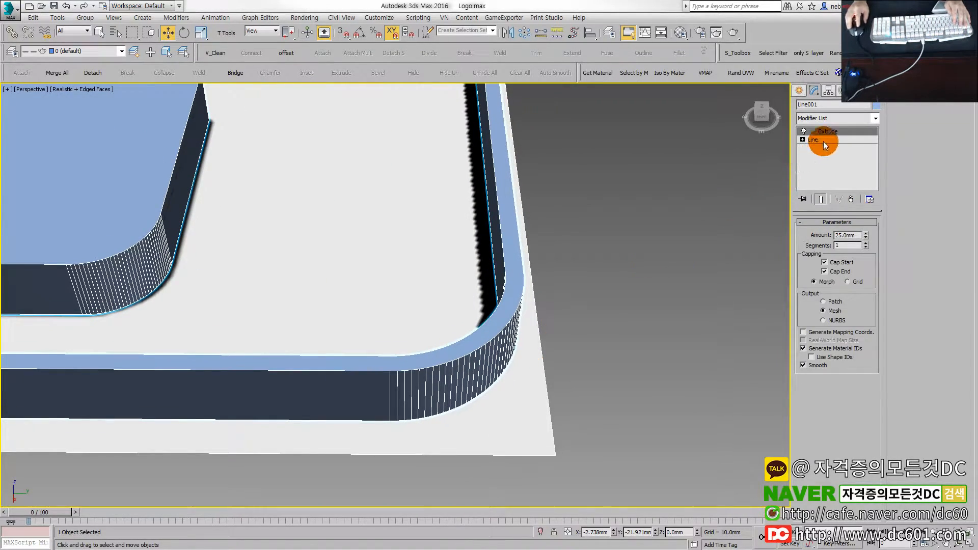
pyautogui.click(824, 141)
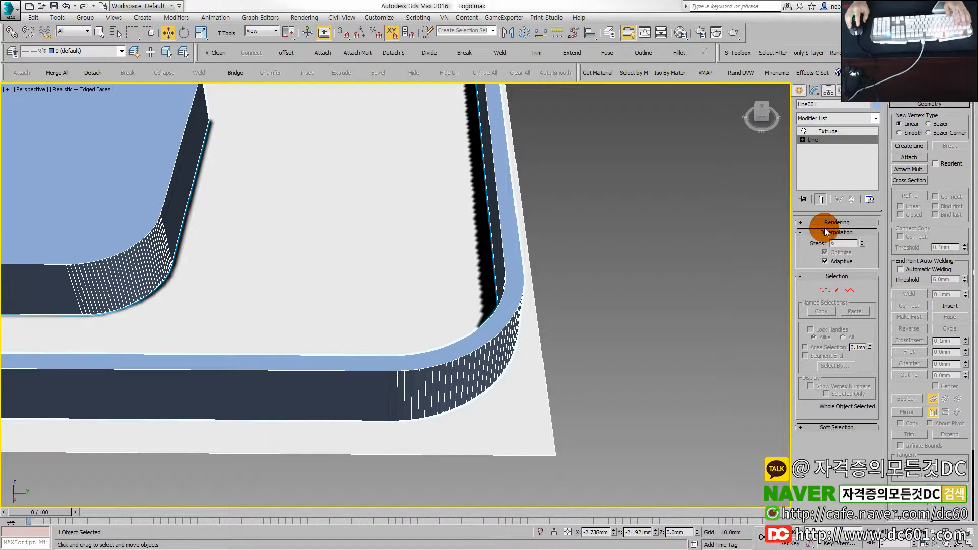
# Step: Turn off adaptive interpolation for the base line and try 3 and 2 interpolation steps on the rounded corners
pyautogui.click(828, 261)
pyautogui.moveTo(856, 243); pyautogui.dragTo(792, 251)
pyautogui.write('3')
pyautogui.press('Return')
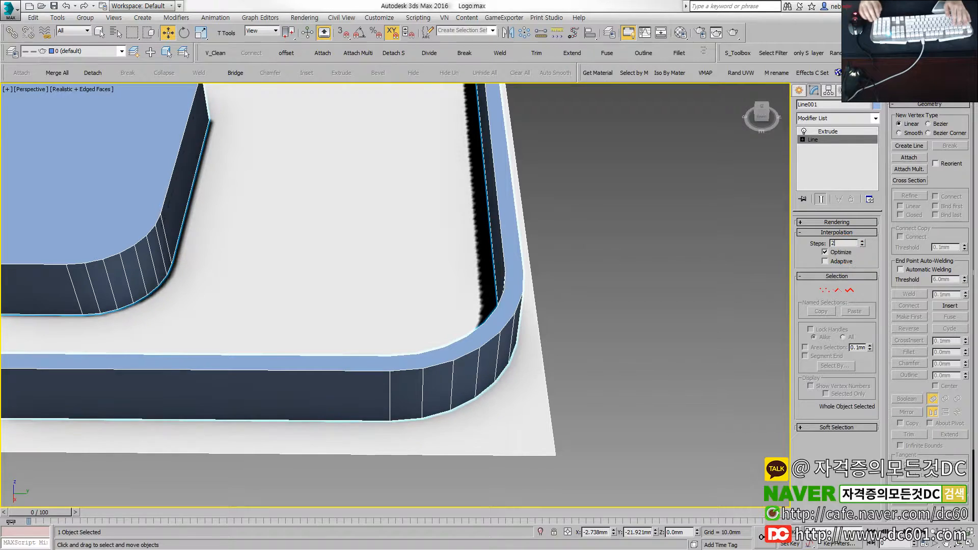
pyautogui.write('2')
pyautogui.press('Return')
pyautogui.scroll(-5, 481, 322)
pyautogui.scroll(10, 361, 327)
# Step: Try 10 and 100 interpolation steps on the base line and inspect the frame corner's subdivisions up close
pyautogui.doubleClick(841, 243)
pyautogui.write('10')
pyautogui.press('Return')
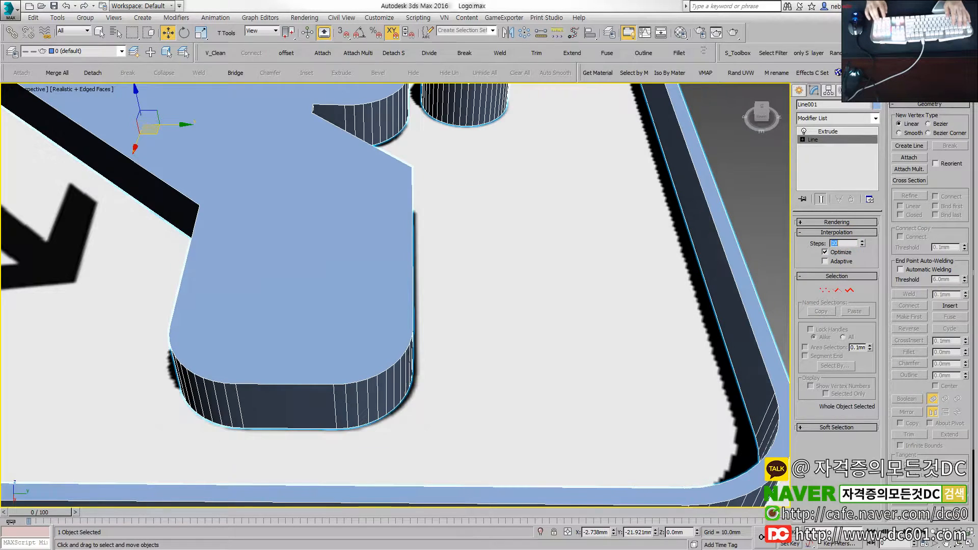
pyautogui.write('100')
pyautogui.press('Return')
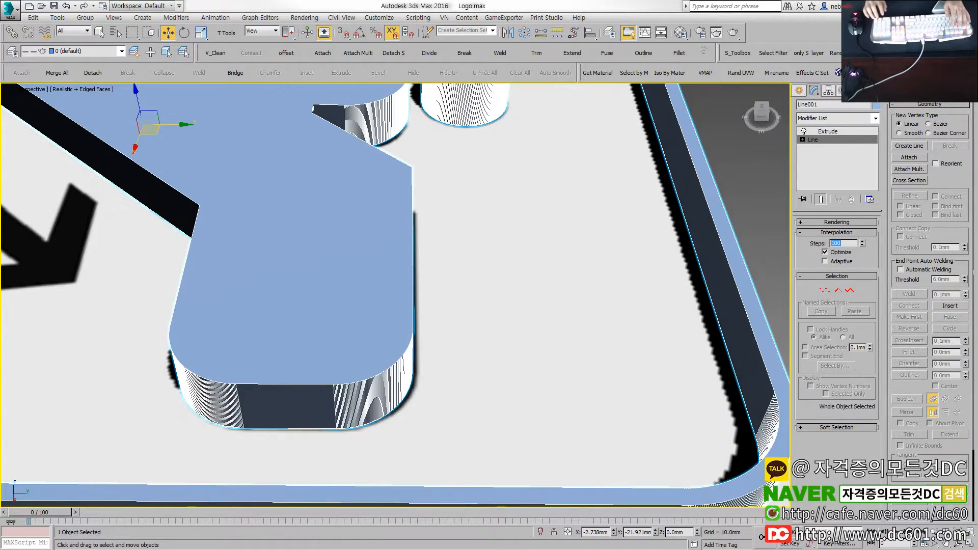
pyautogui.scroll(-4, 585, 319)
pyautogui.scroll(4, 562, 366)
pyautogui.moveTo(708, 415); pyautogui.dragTo(514, 371, button='middle')
pyautogui.scroll(5, 414, 367)
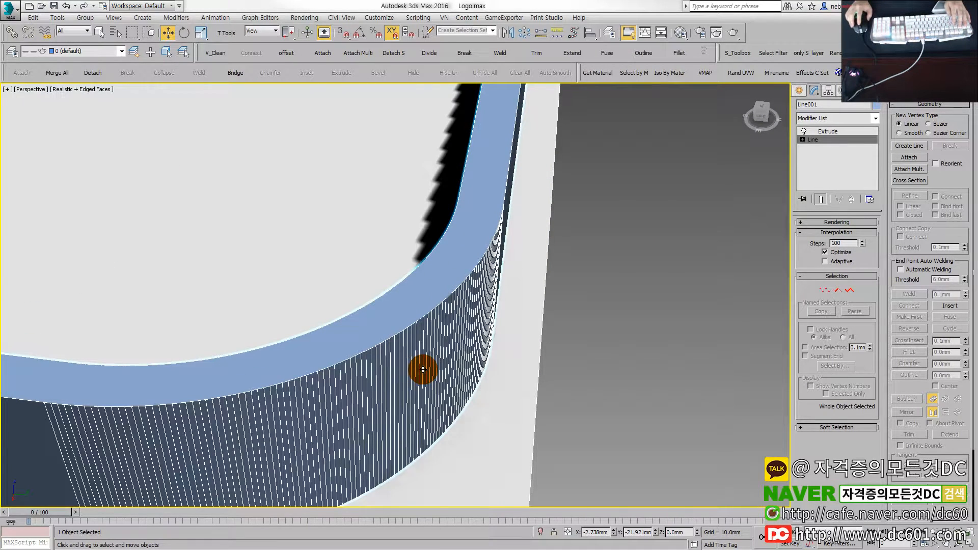
pyautogui.scroll(-3, 423, 370)
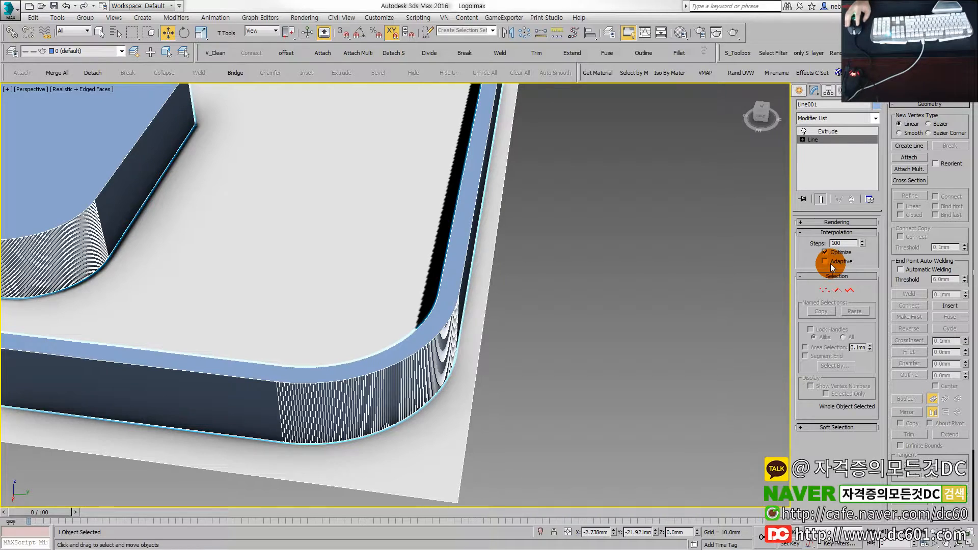
# Step: Turn adaptive interpolation back on for the base line and check the corners around the whole extruded sign
pyautogui.click(829, 263)
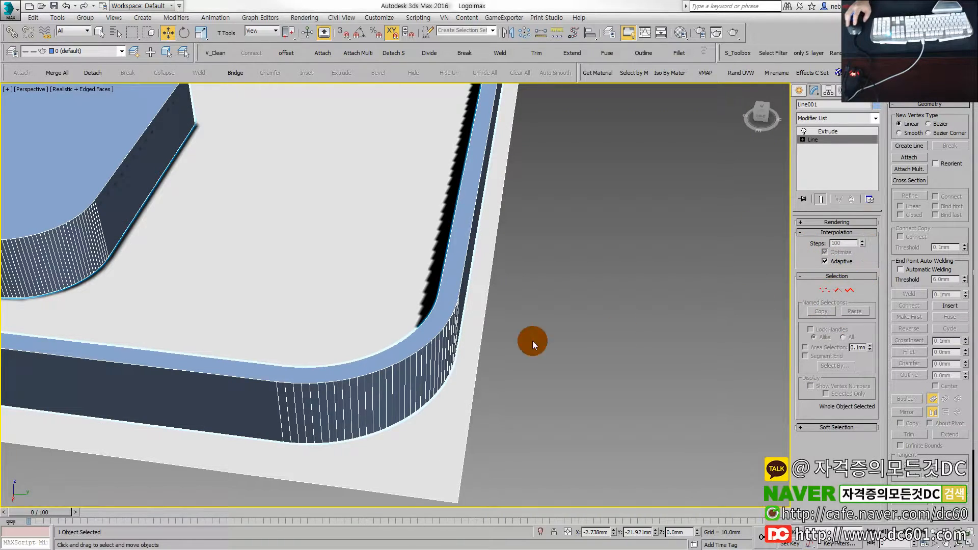
pyautogui.scroll(-4, 376, 367)
pyautogui.moveTo(314, 340); pyautogui.dragTo(511, 405, button='middle')
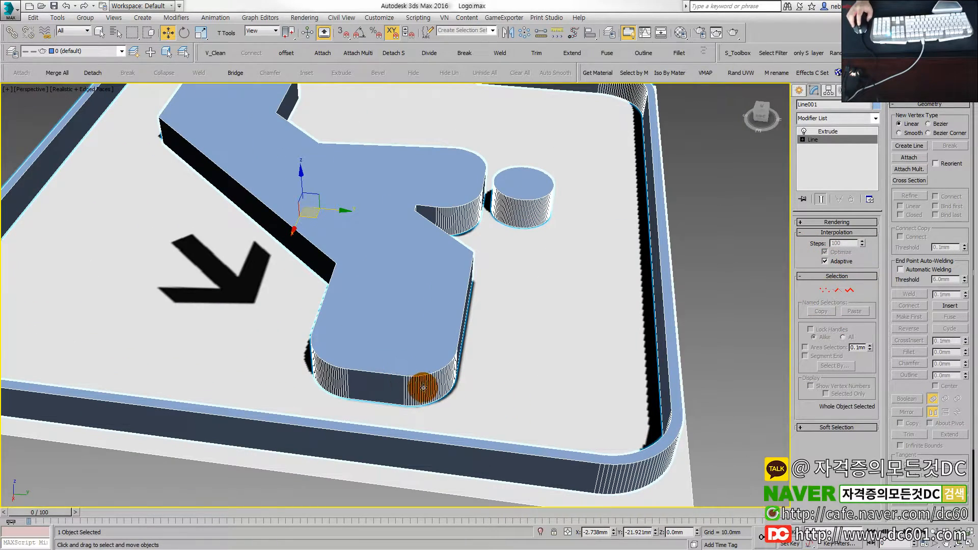
pyautogui.scroll(2, 424, 388)
pyautogui.scroll(-4, 436, 388)
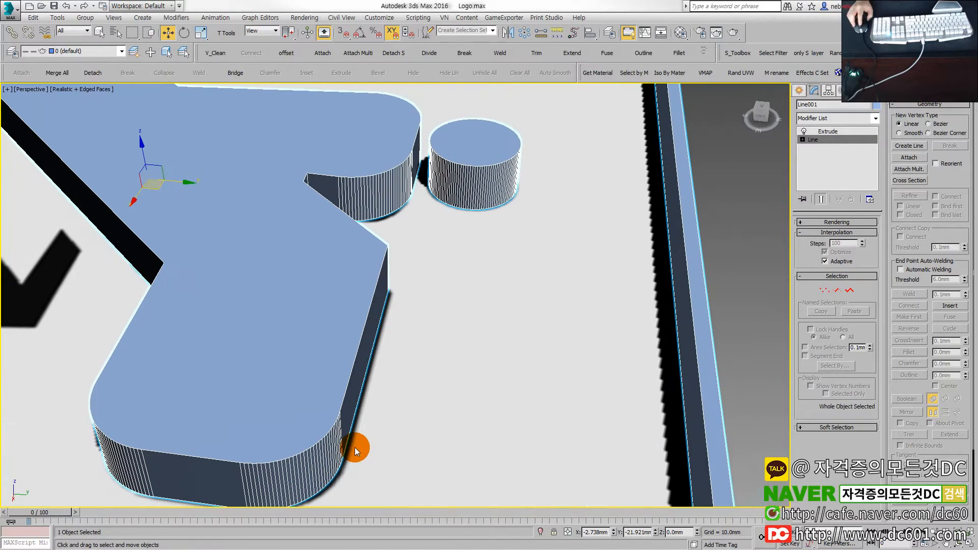
pyautogui.scroll(-2, 397, 427)
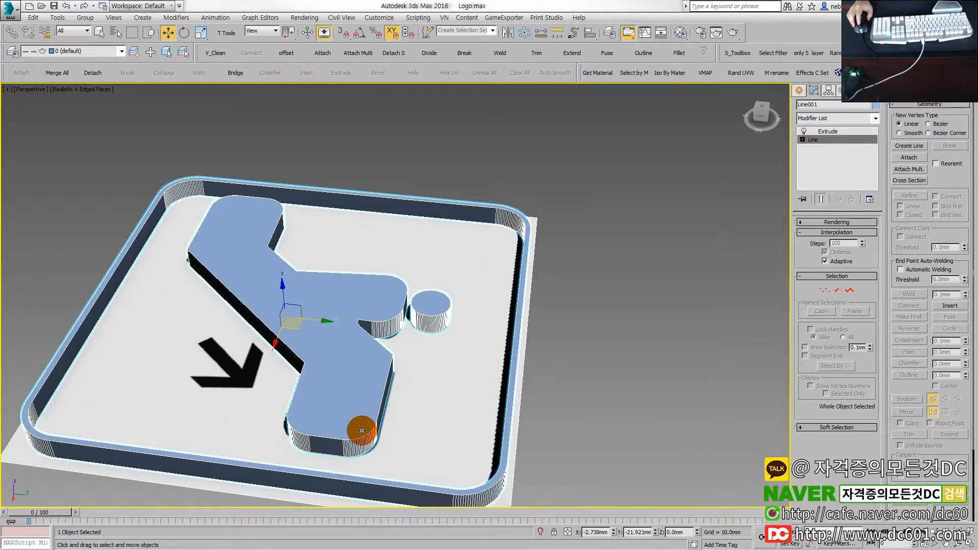
pyautogui.click(821, 232)
pyautogui.keyDown('alt'); pyautogui.moveTo(433, 380); pyautogui.dragTo(359, 373, button='middle'); pyautogui.keyUp('alt')
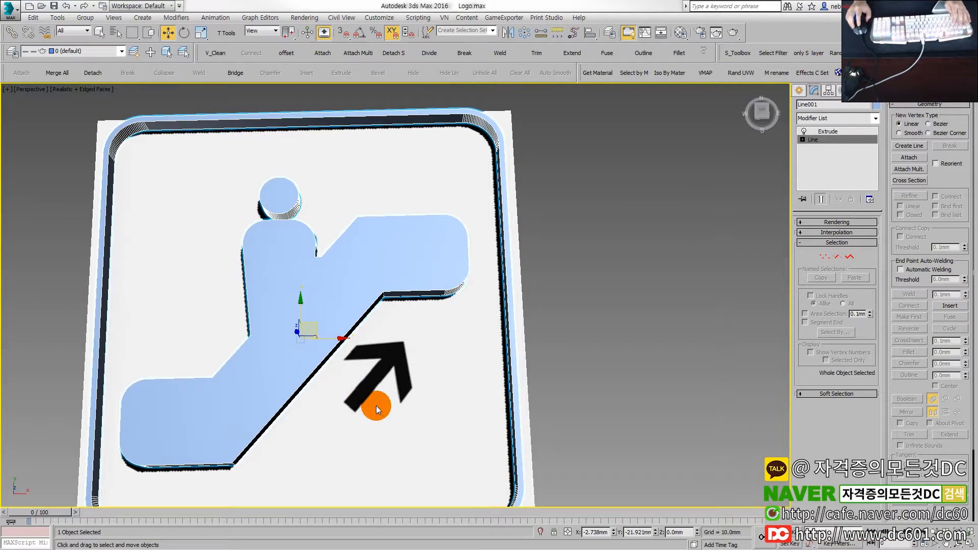
pyautogui.keyDown('alt'); pyautogui.moveTo(364, 371); pyautogui.dragTo(359, 347, button='middle'); pyautogui.keyUp('alt')
pyautogui.moveTo(381, 396); pyautogui.dragTo(396, 358, button='middle')
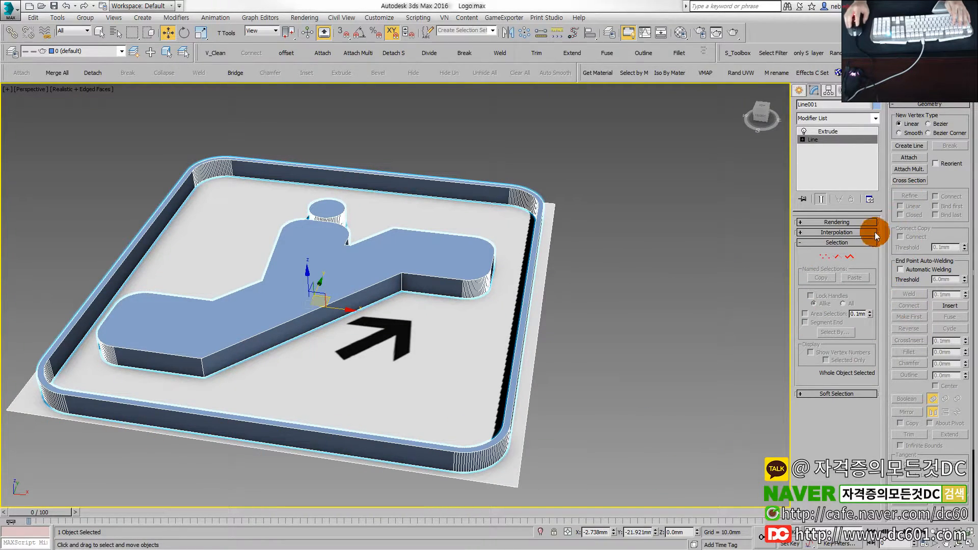
# Step: Return to the Extrude modifier, adjust the sign's extrusion amount, and clear the selection
pyautogui.click(826, 132)
pyautogui.moveTo(865, 236); pyautogui.dragTo(868, 246)
pyautogui.click(533, 383)
pyautogui.keyDown('alt'); pyautogui.moveTo(463, 381); pyautogui.dragTo(500, 411, button='middle'); pyautogui.keyUp('alt')
pyautogui.scroll(-4, 499, 411)
pyautogui.scroll(3, 499, 408)
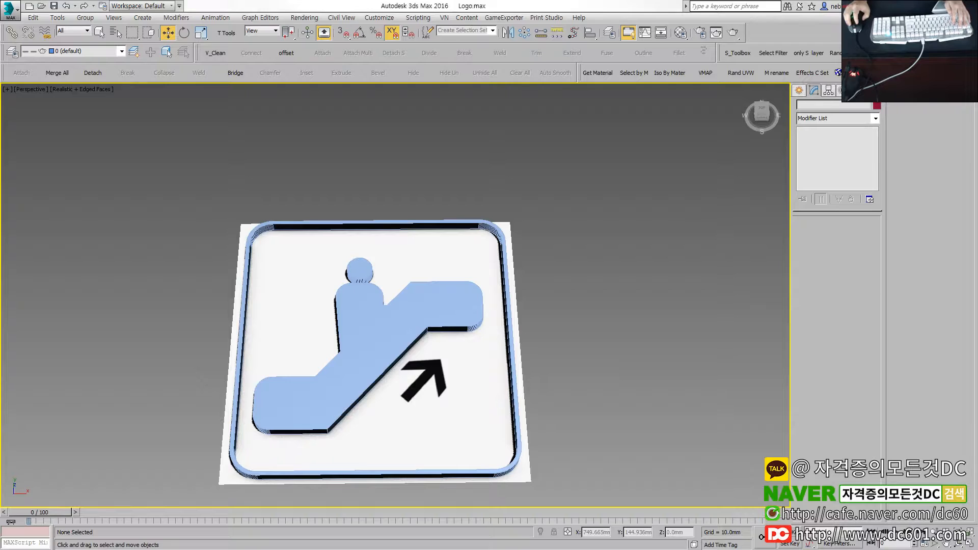
# Step: Switch to Adobe Acrobat Reader and read the spline modelling exam question in the ATC 2급 (3ds Max) PDF
pyautogui.hotkey('alt', 'Tab')
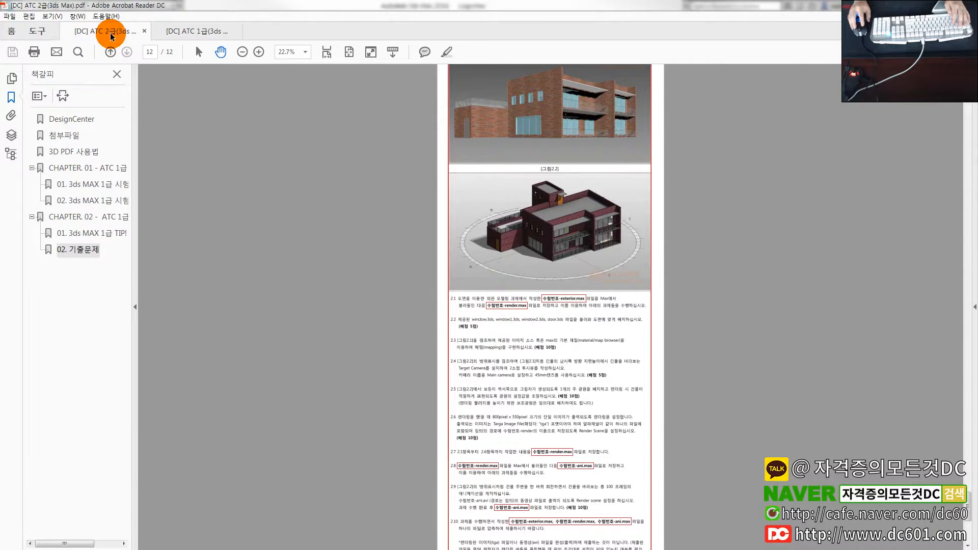
pyautogui.click(111, 35)
pyautogui.scroll(-1, 519, 415)
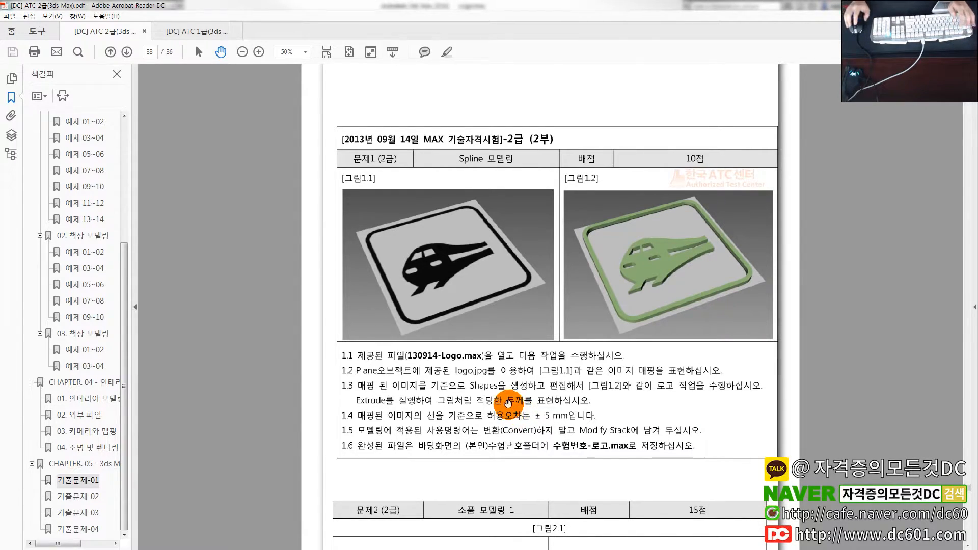
# Step: Close the PDF view, open the 4-기출문제 folder under [ATC] 3ds Max 2급 in Windows Explorer, and copy folder 1
pyautogui.moveTo(977, 171); pyautogui.dragTo(491, 130)
pyautogui.click(931, 6)
pyautogui.click(791, 172)
pyautogui.click(443, 138)
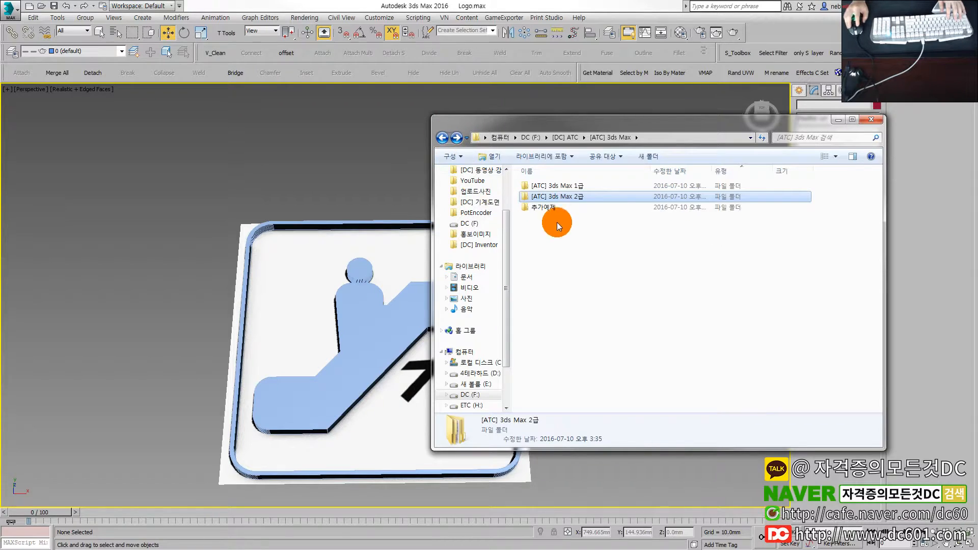
pyautogui.doubleClick(564, 199)
pyautogui.click(540, 222)
pyautogui.doubleClick(540, 222)
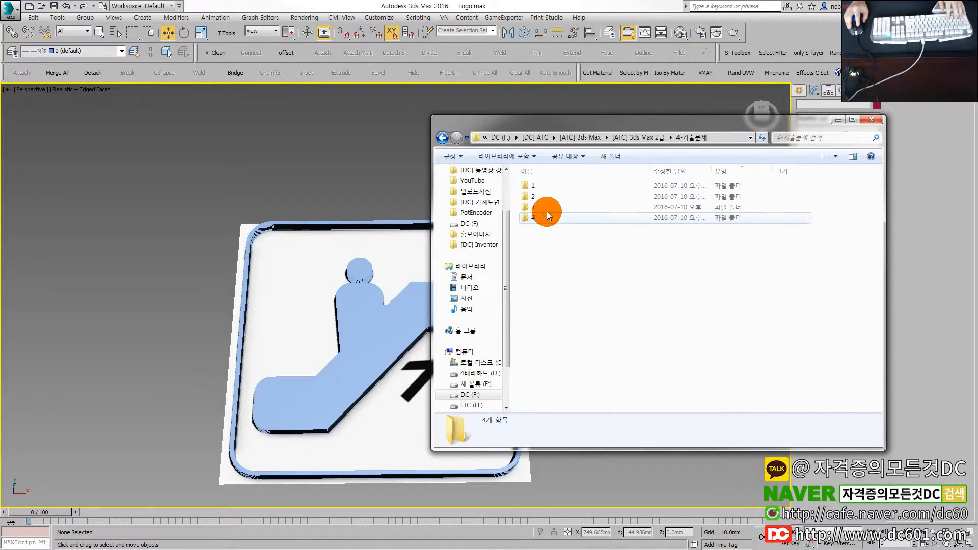
pyautogui.click(537, 189)
pyautogui.moveTo(551, 124); pyautogui.dragTo(977, 124)
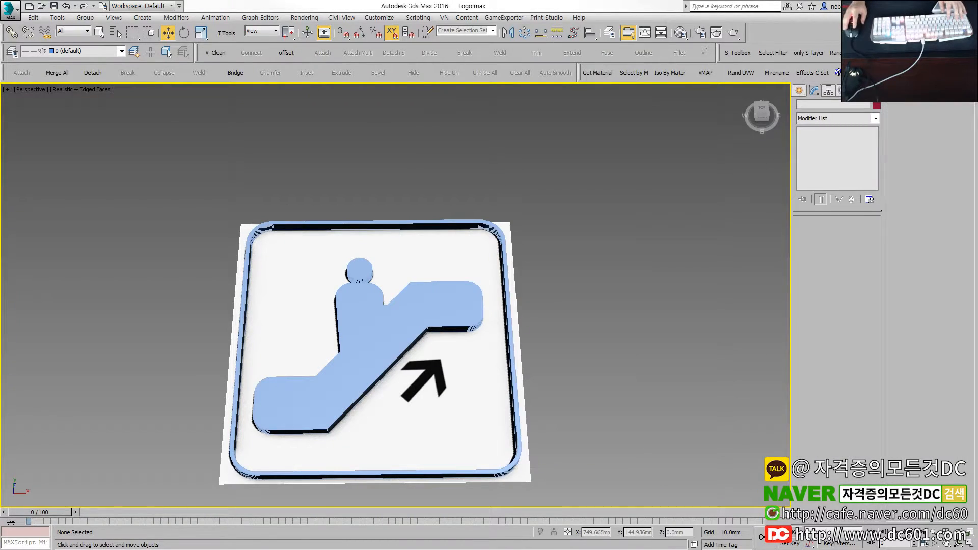
# Step: Place the copied folder 1 in open space on the desktop and view its properties
pyautogui.click(919, 5)
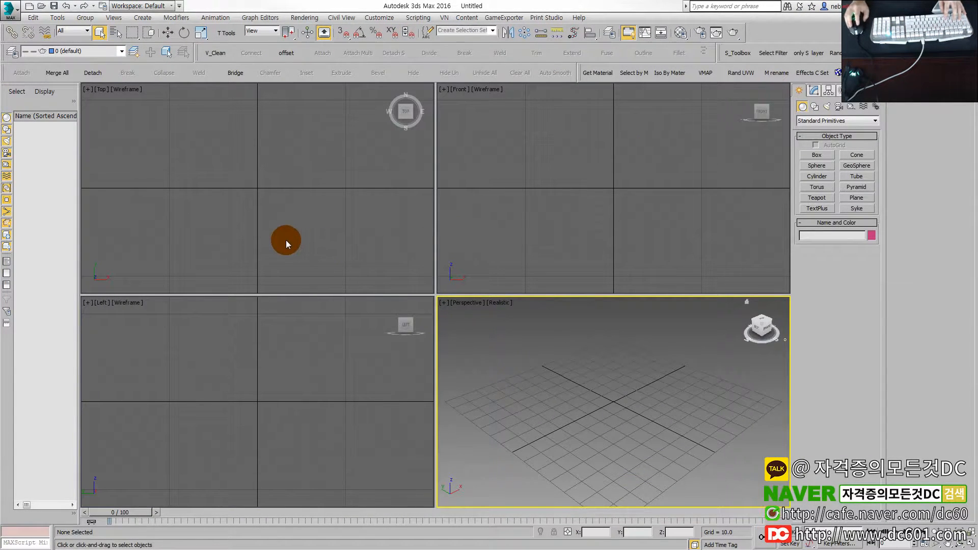
pyautogui.press('super+d')
pyautogui.moveTo(26, 59); pyautogui.dragTo(181, 206)
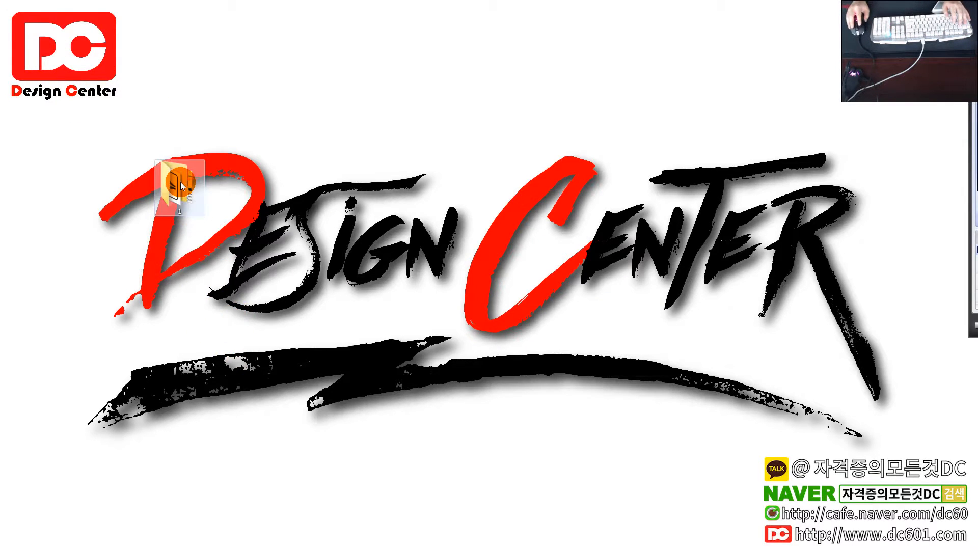
pyautogui.rightClick(181, 186)
pyautogui.click(230, 528)
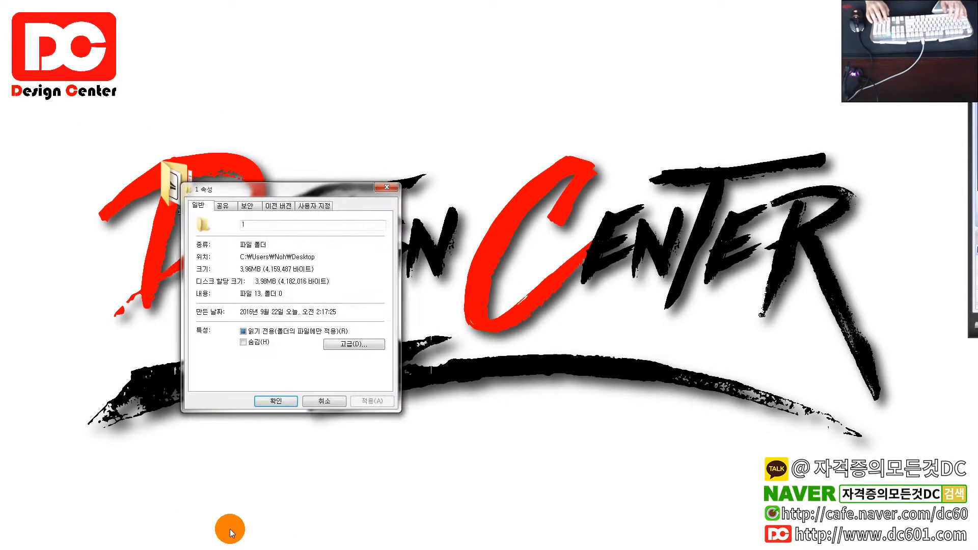
pyautogui.press('Escape')
# Step: Rename the desktop folder 1 as 20160922 and reposition it on the desktop
pyautogui.rightClick(179, 206)
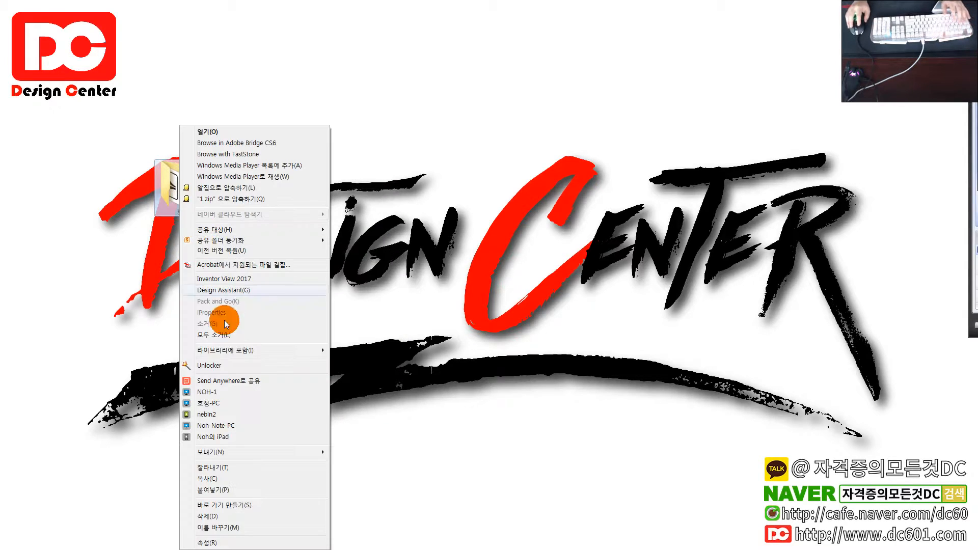
pyautogui.click(230, 528)
pyautogui.write('20160922')
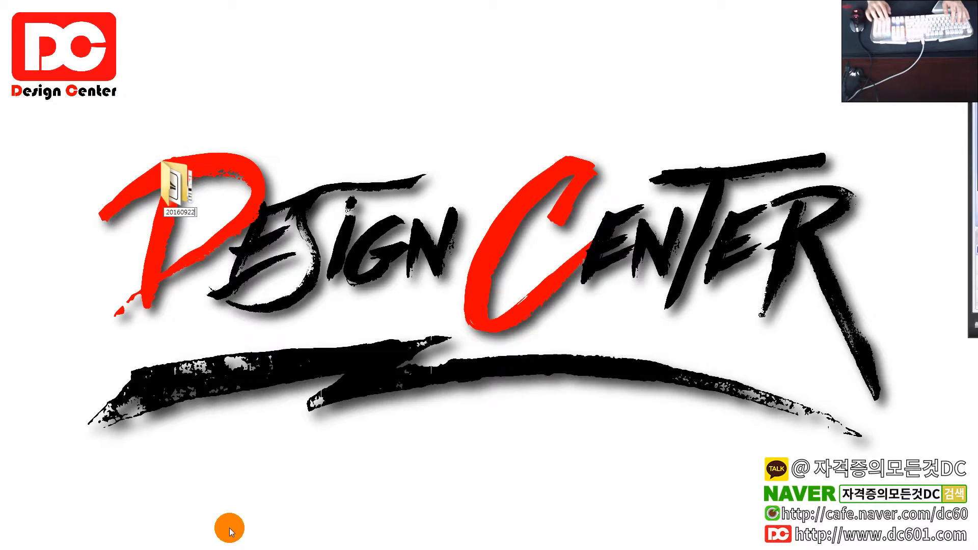
pyautogui.press('Return')
pyautogui.moveTo(178, 189); pyautogui.dragTo(81, 122)
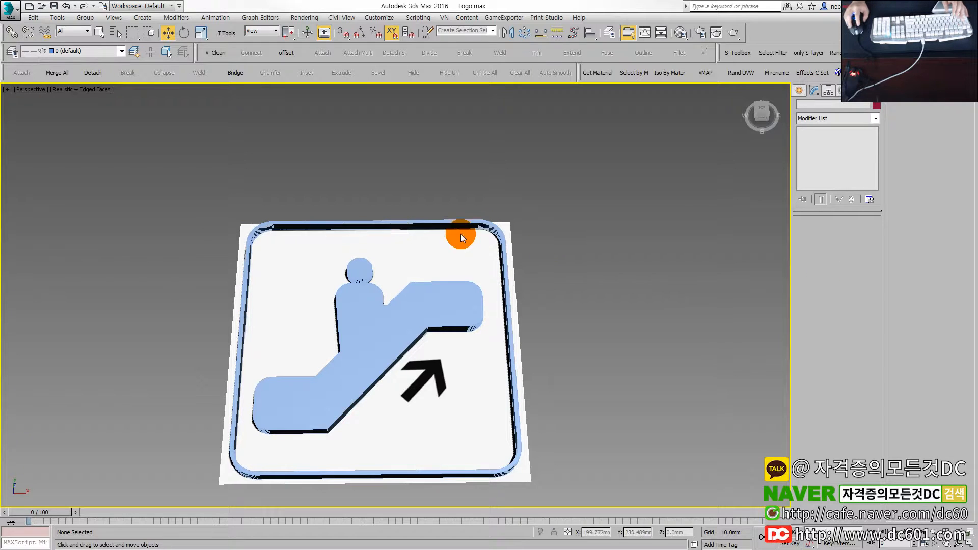
# Step: Return to 3ds Max, browse to the desktop's 20160922 folder for saving the scene under a new name, and cancel the save
pyautogui.click(14, 23)
pyautogui.click(36, 115)
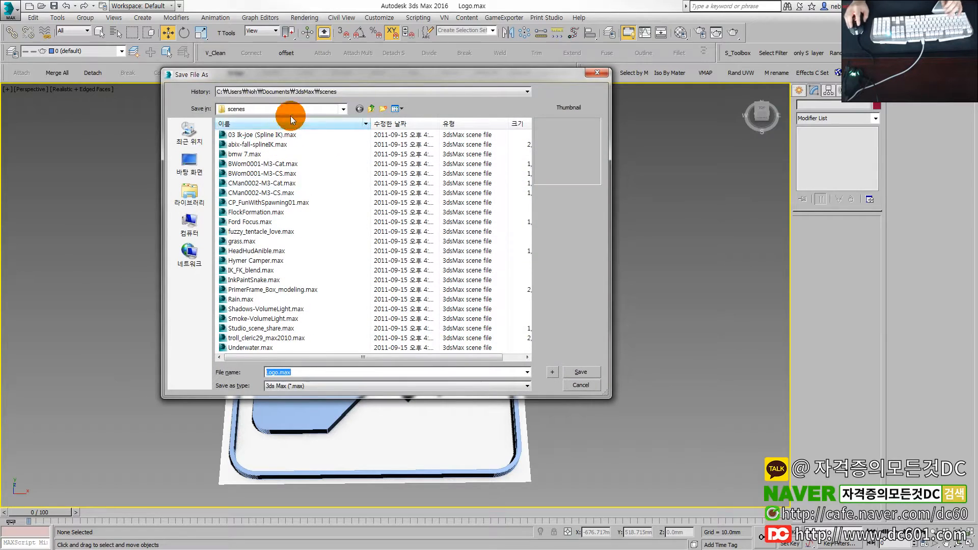
pyautogui.click(237, 109)
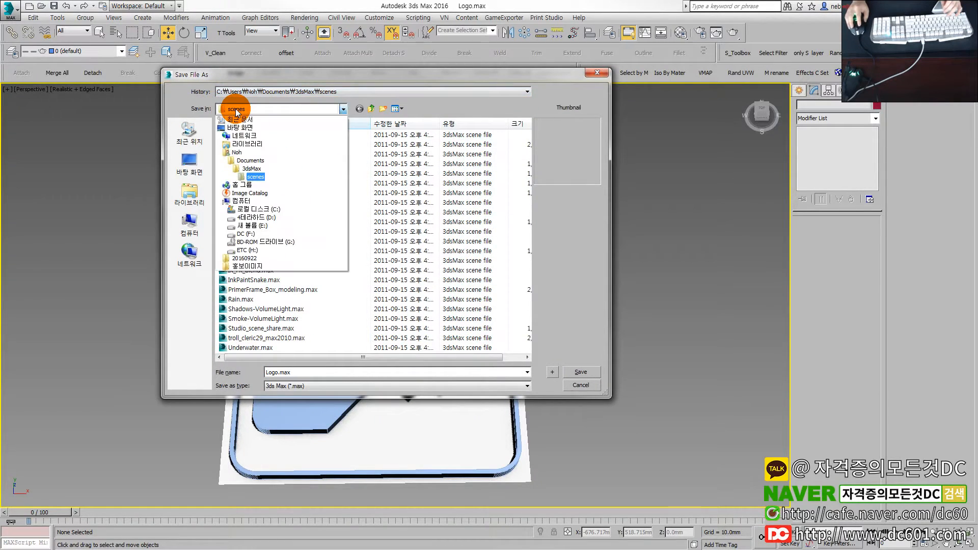
pyautogui.click(236, 121)
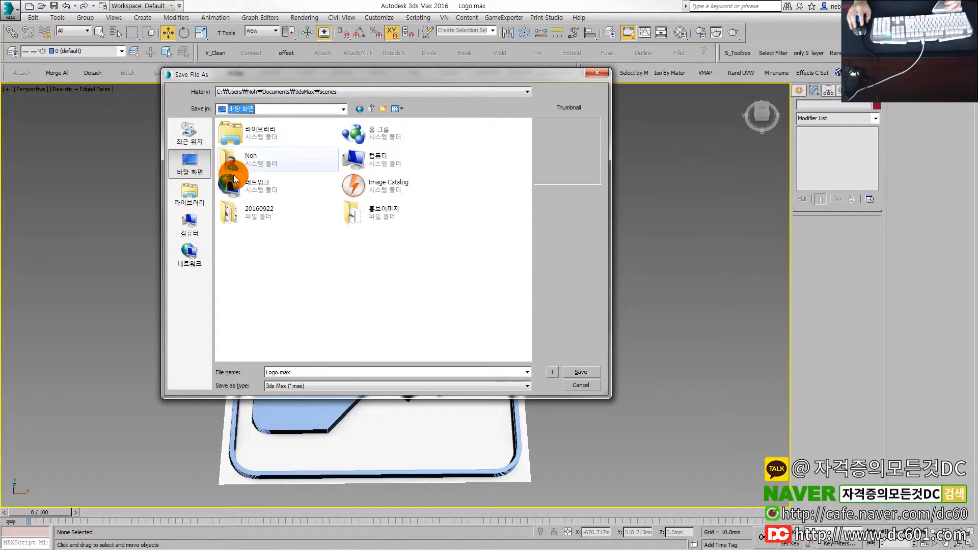
pyautogui.doubleClick(235, 211)
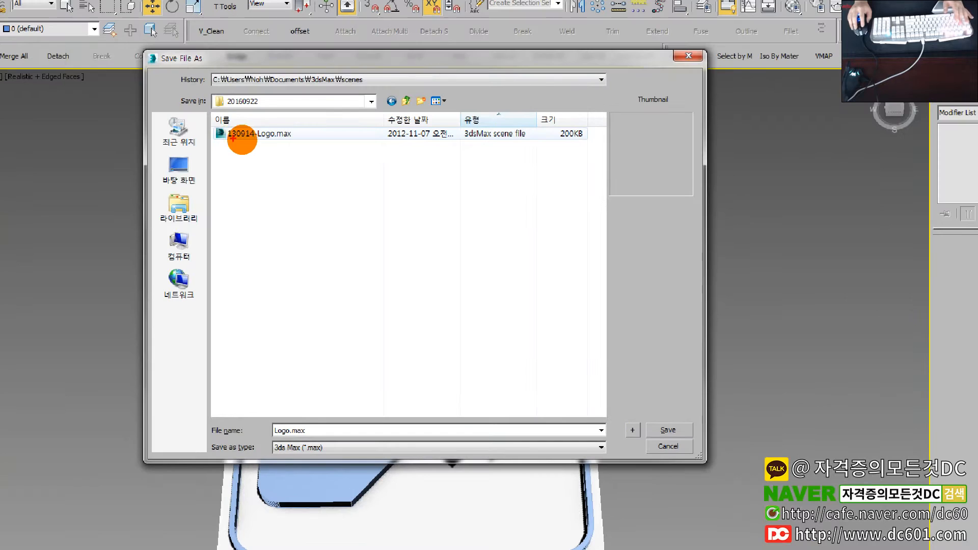
pyautogui.moveTo(233, 137)
pyautogui.mouseDown()
pyautogui.moveTo(255, 156)
pyautogui.moveTo(285, 147)
pyautogui.mouseUp()
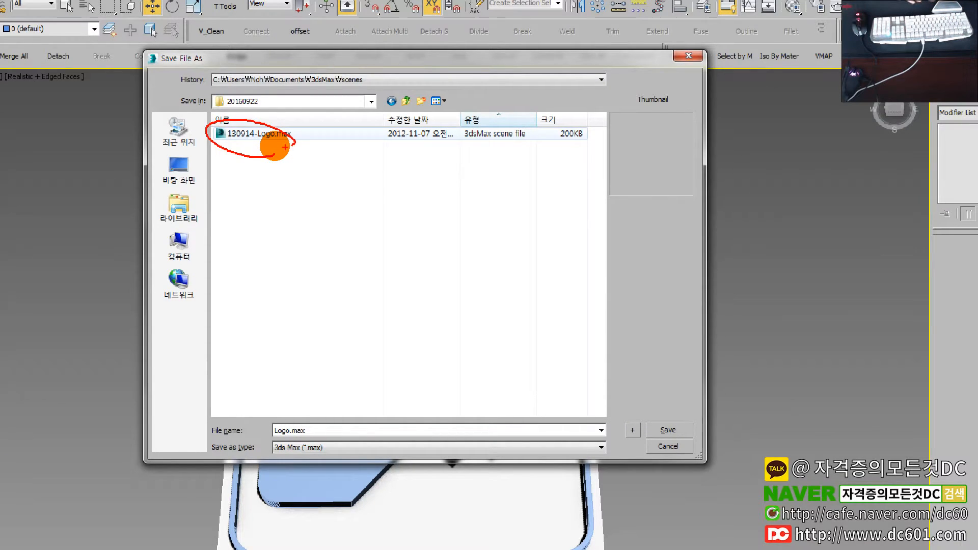
pyautogui.press('Escape')
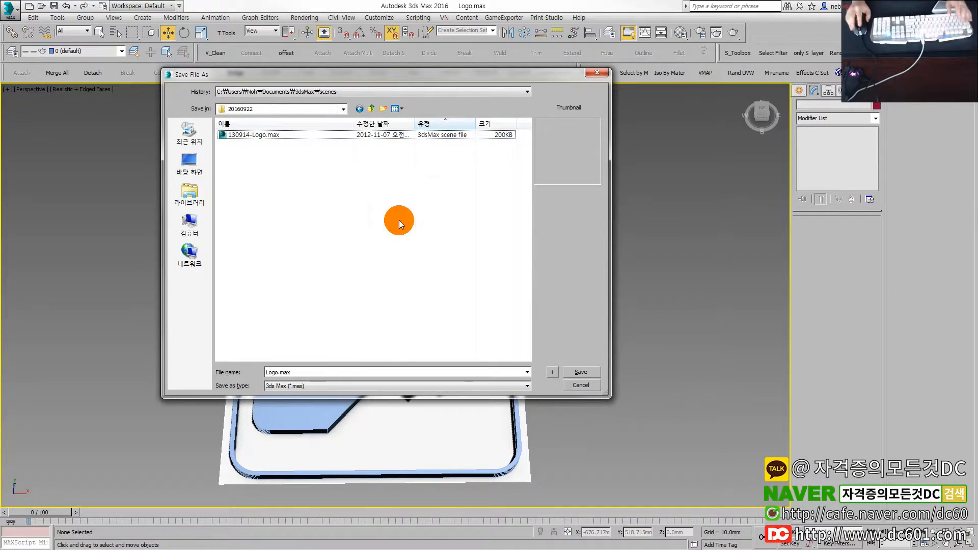
pyautogui.click(589, 383)
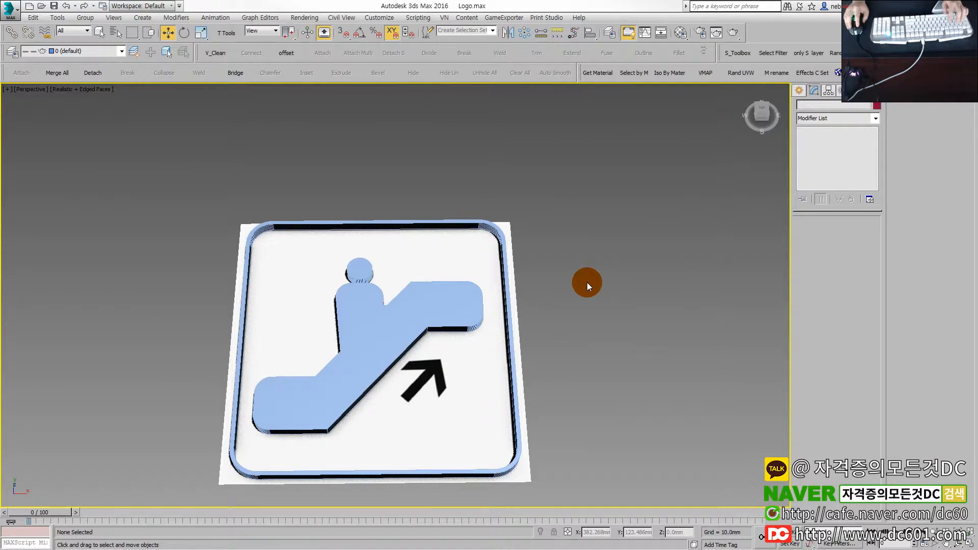
# Step: Delete the extruded escalator sign, keeping the image plane beneath it
pyautogui.scroll(-3, 540, 282)
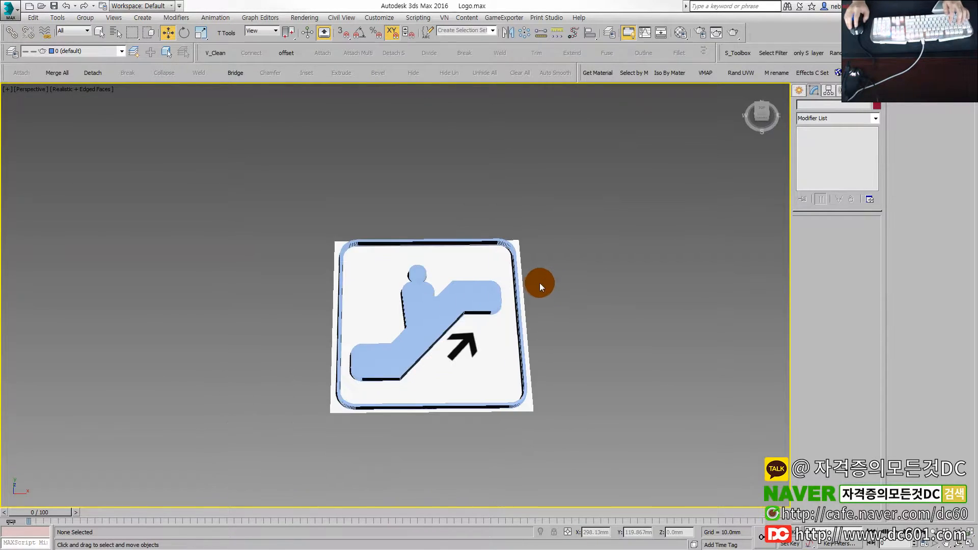
pyautogui.click(367, 277)
pyautogui.click(232, 191)
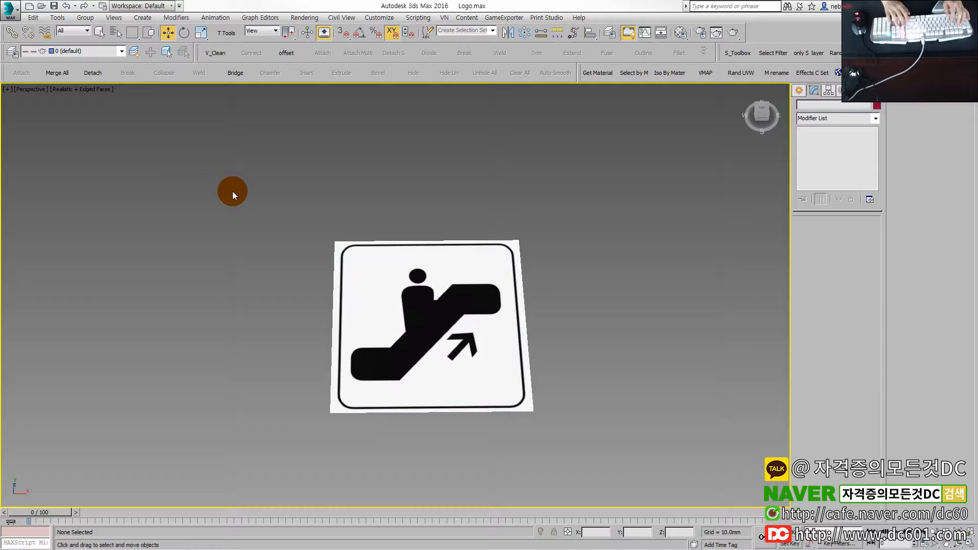
# Step: Open the 1-Spline 모델링 folder in Windows Explorer and look over the practice logo images, selecting the panda image 20.jpg
pyautogui.moveTo(977, 123); pyautogui.dragTo(497, 134)
pyautogui.click(429, 151)
pyautogui.doubleClick(586, 198)
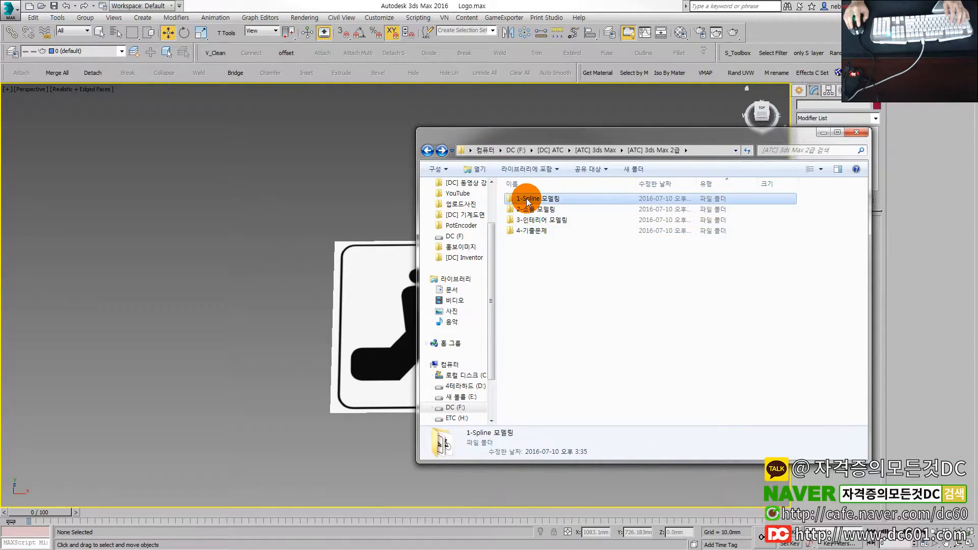
pyautogui.moveTo(613, 142); pyautogui.dragTo(378, 148)
pyautogui.click(383, 292)
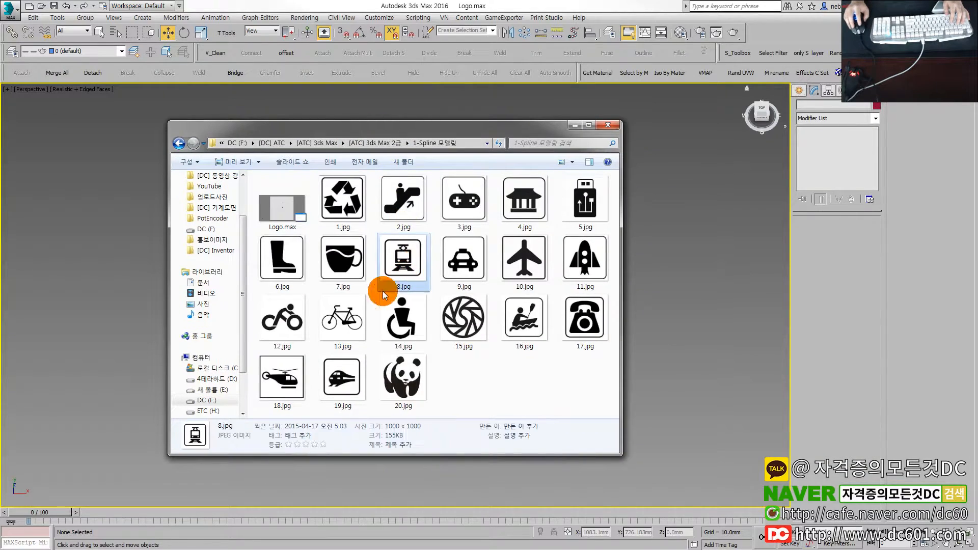
pyautogui.click(421, 383)
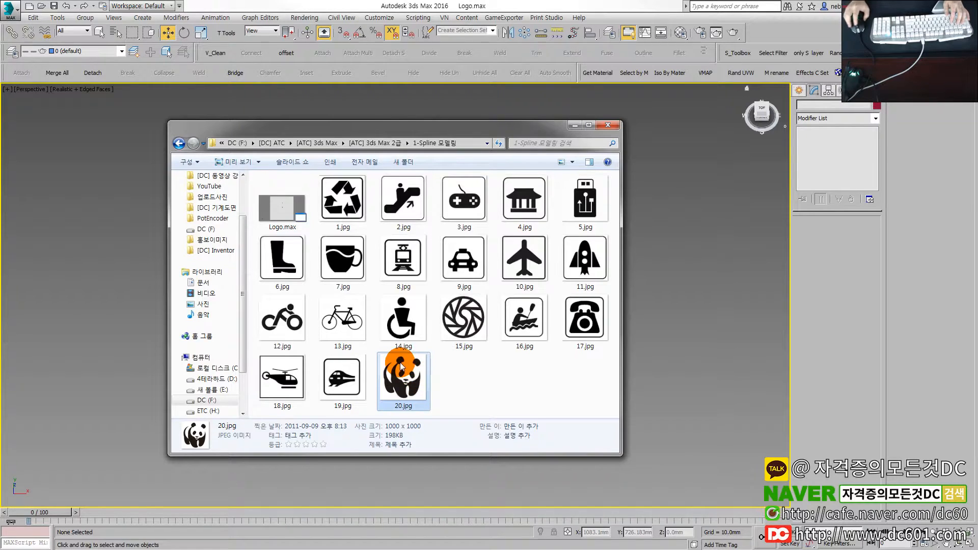
# Step: Try to apply the panda image 20.jpg to the escalator image plane in the perspective view
pyautogui.moveTo(371, 124); pyautogui.dragTo(158, 141)
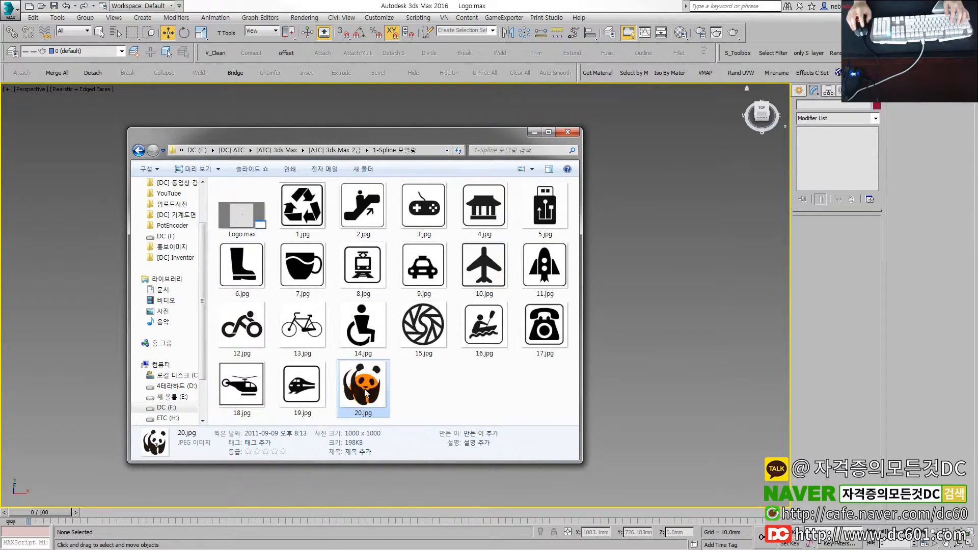
pyautogui.moveTo(376, 136); pyautogui.dragTo(605, 121)
pyautogui.moveTo(468, 117); pyautogui.dragTo(705, 110)
pyautogui.moveTo(817, 378); pyautogui.dragTo(480, 370)
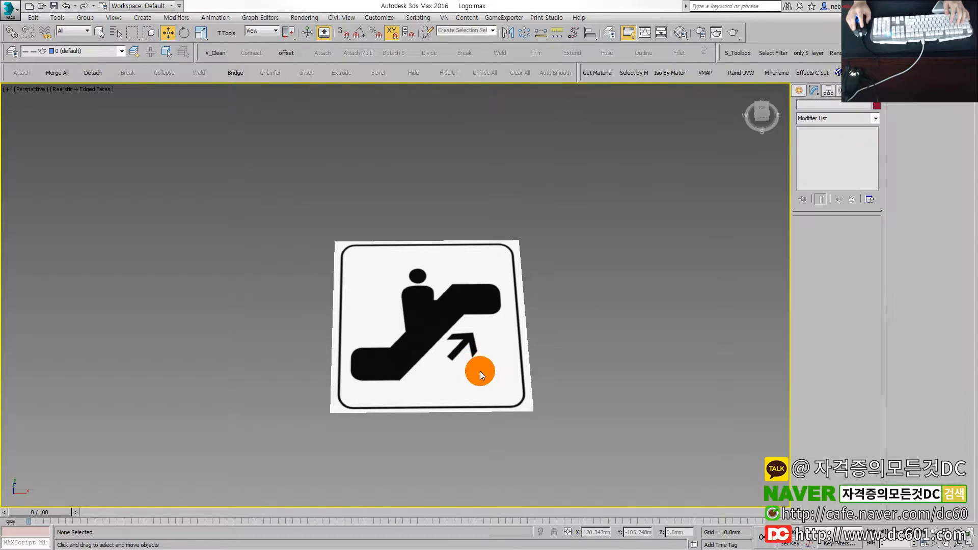
pyautogui.click(463, 304)
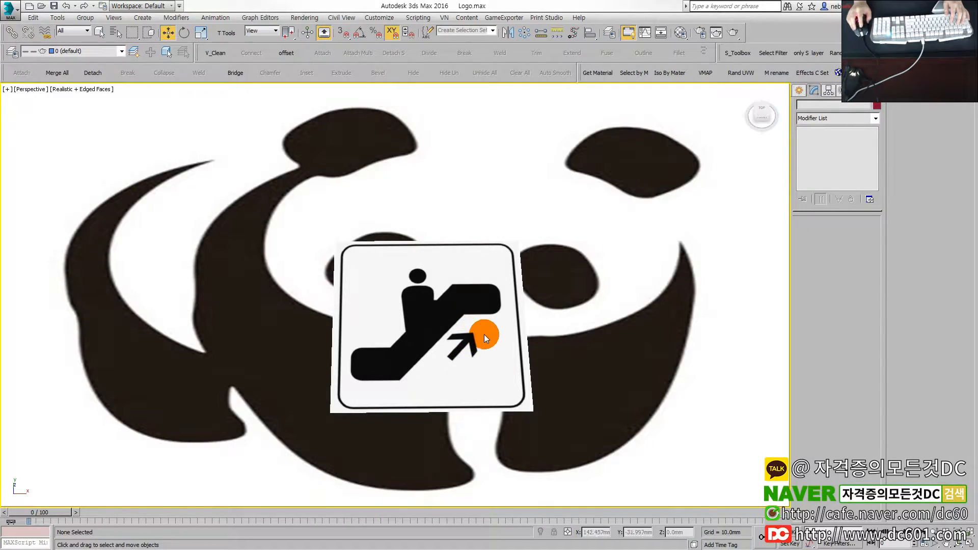
# Step: Undo the recent scene changes to bring back the extruded escalator sign
pyautogui.hotkey('ctrl', 'z')
pyautogui.moveTo(441, 331); pyautogui.dragTo(448, 331)
pyautogui.hotkey('ctrl', 'z')
pyautogui.click(539, 318)
pyautogui.hotkey('ctrl', 'z')
# Step: Start a new scene without saving the changes, and open Logo.max from the 1-Spline 모델링 folder
pyautogui.hotkey('ctrl', 'n')
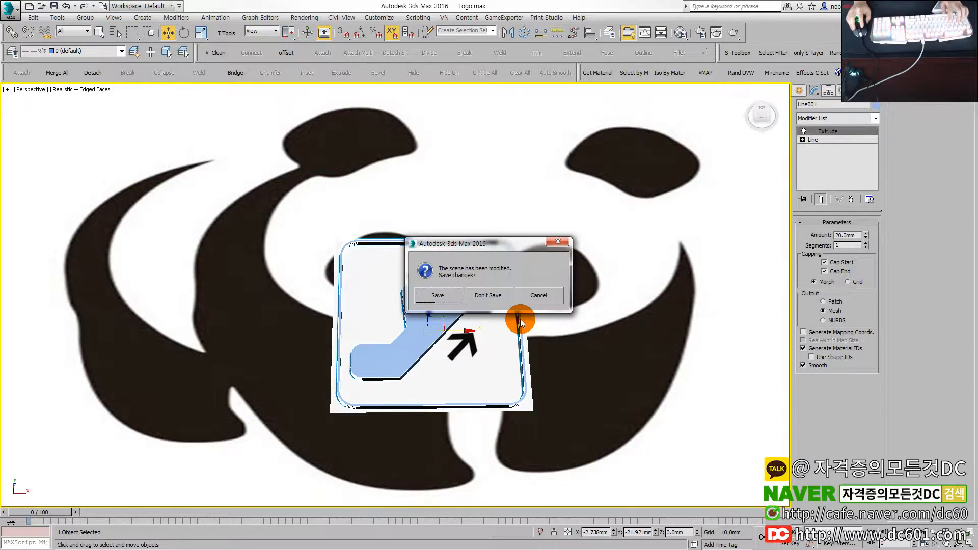
pyautogui.click(473, 299)
pyautogui.click(455, 294)
pyautogui.moveTo(677, 188); pyautogui.dragTo(496, 207)
pyautogui.click(496, 203)
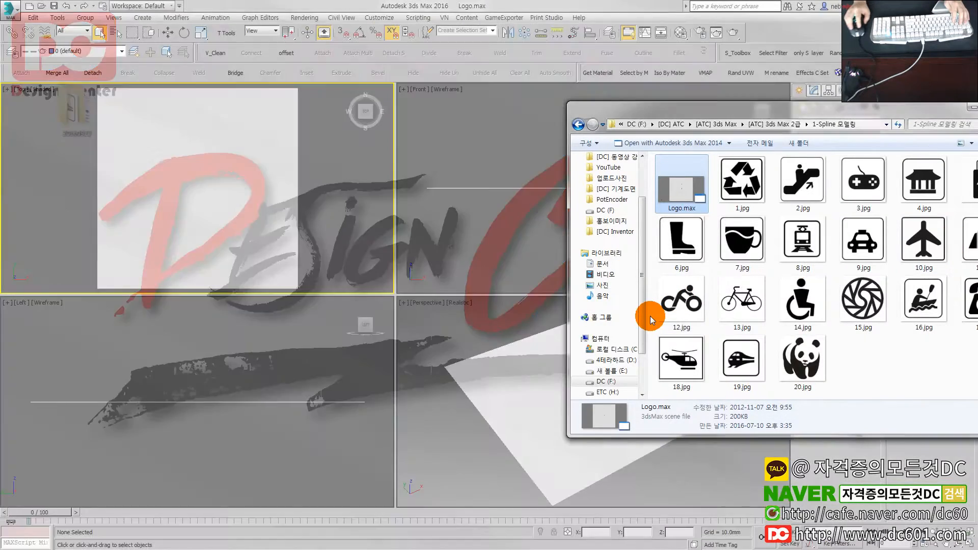
# Step: Apply the panda image 20.jpg to the image plane as its texture and maximize the Top view
pyautogui.moveTo(815, 363); pyautogui.dragTo(523, 432)
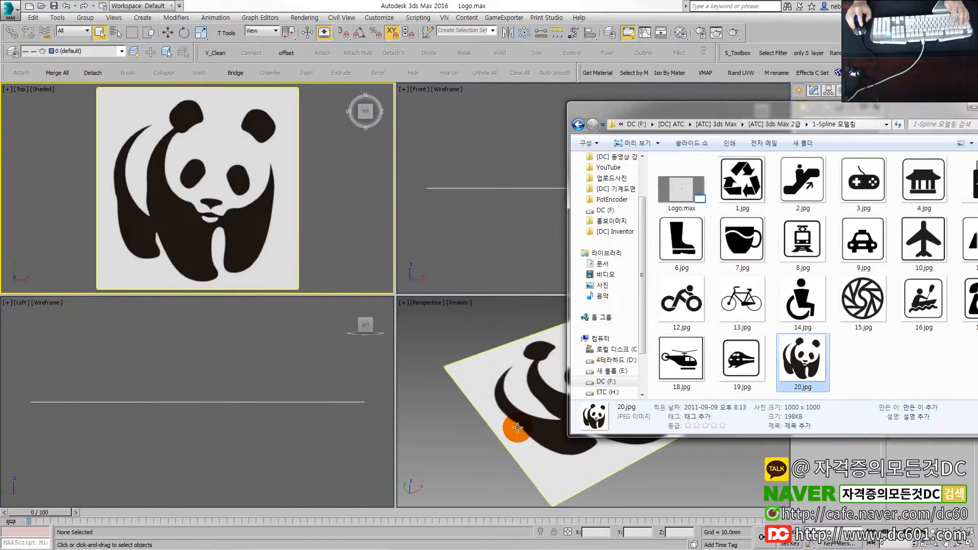
pyautogui.click(471, 216)
pyautogui.click(199, 204)
pyautogui.hotkey('alt', 'w')
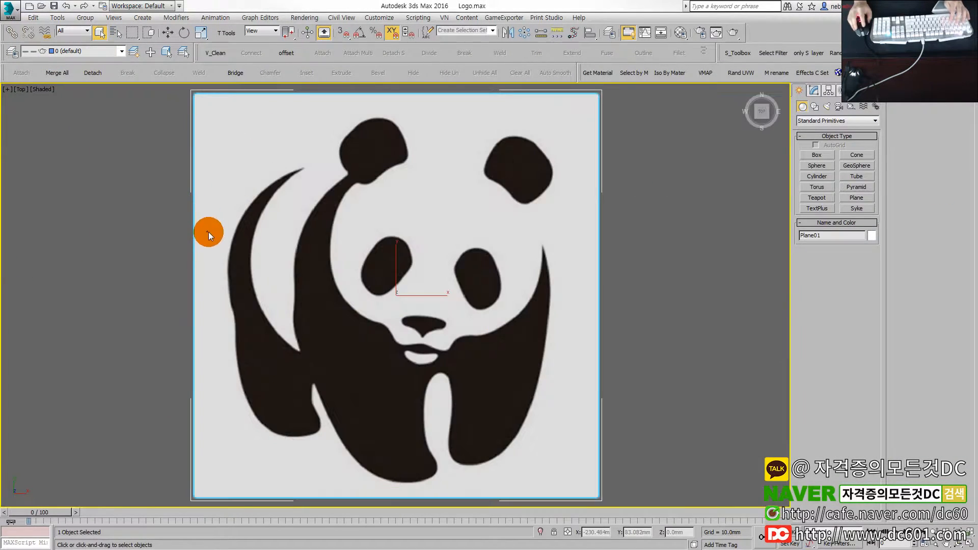
# Step: Turn off Show Frozen in Gray in the panda plane's object properties and freeze the plane
pyautogui.scroll(-6, 284, 277)
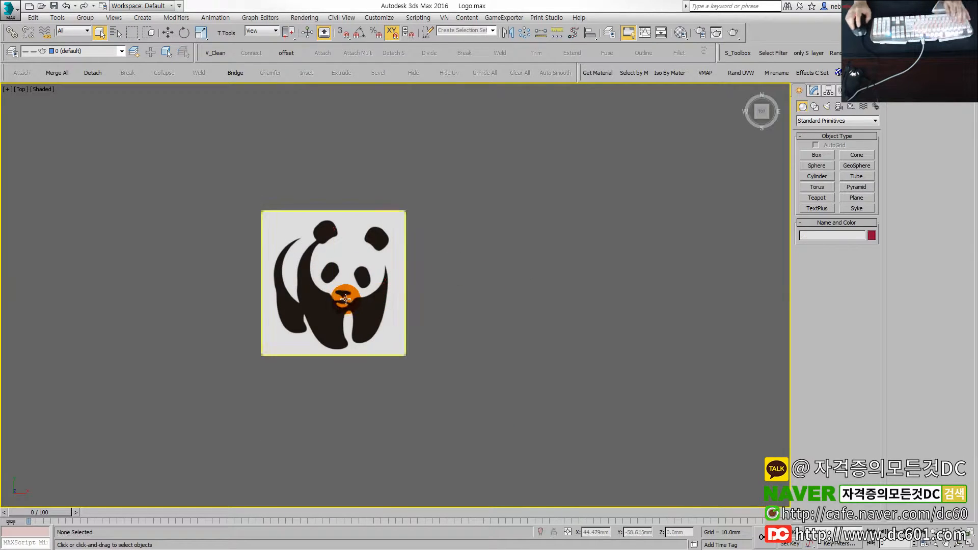
pyautogui.scroll(2, 336, 290)
pyautogui.rightClick(311, 212)
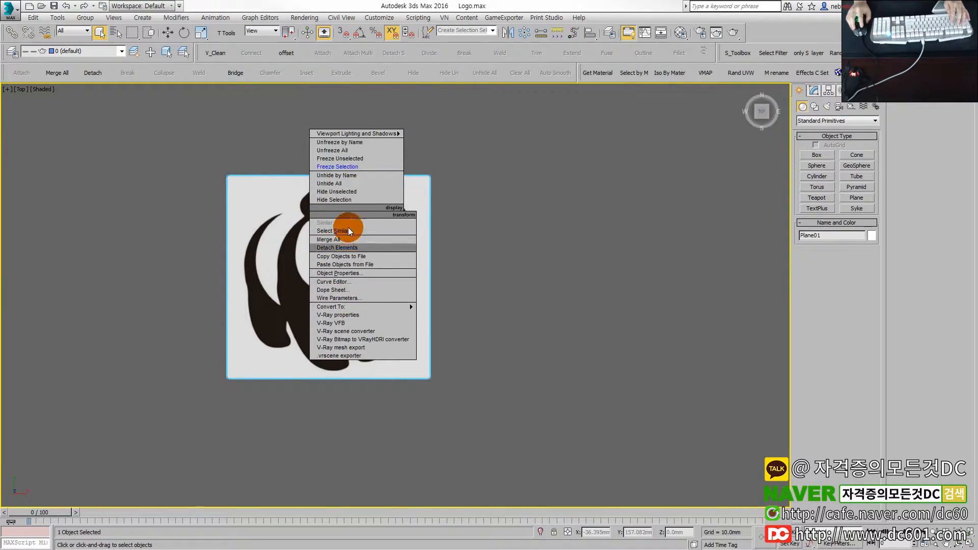
pyautogui.click(339, 273)
pyautogui.click(401, 352)
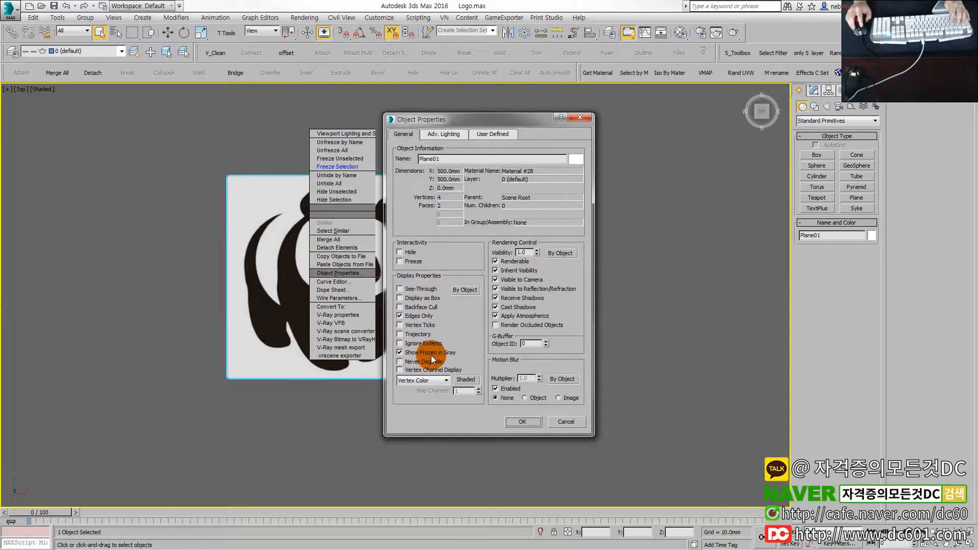
pyautogui.click(520, 423)
pyautogui.rightClick(330, 264)
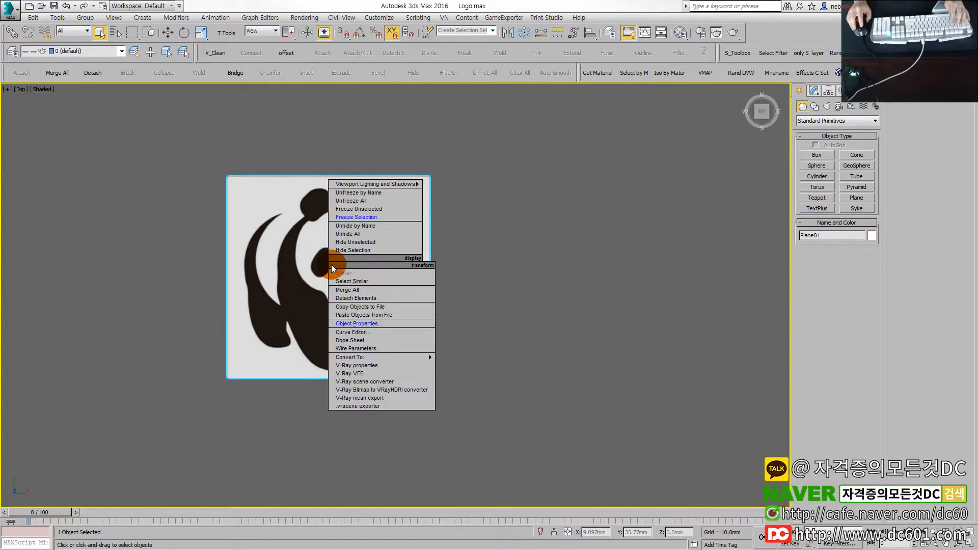
pyautogui.click(371, 218)
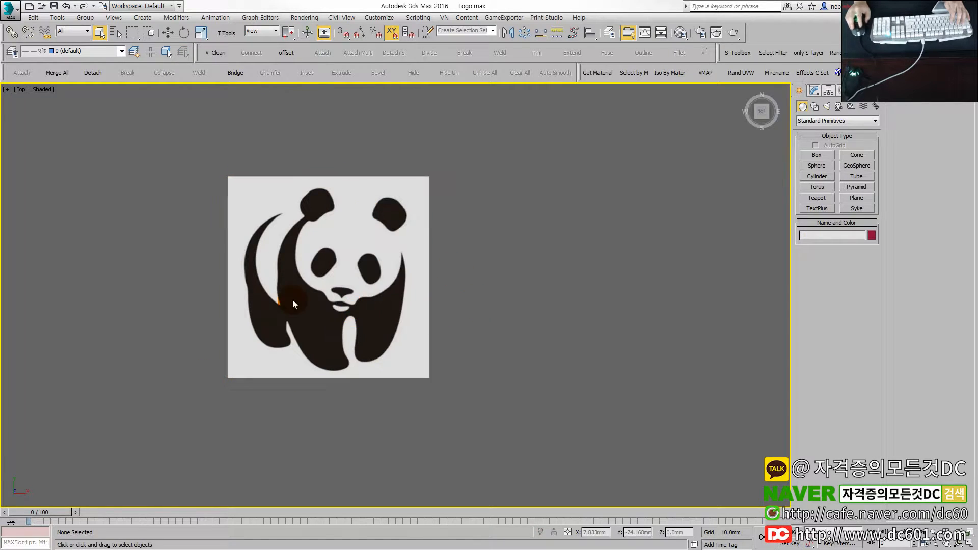
# Step: Switch object creation to Splines shapes, ready for tracing the panda image
pyautogui.moveTo(325, 294); pyautogui.dragTo(379, 306, button='middle')
pyautogui.click(814, 107)
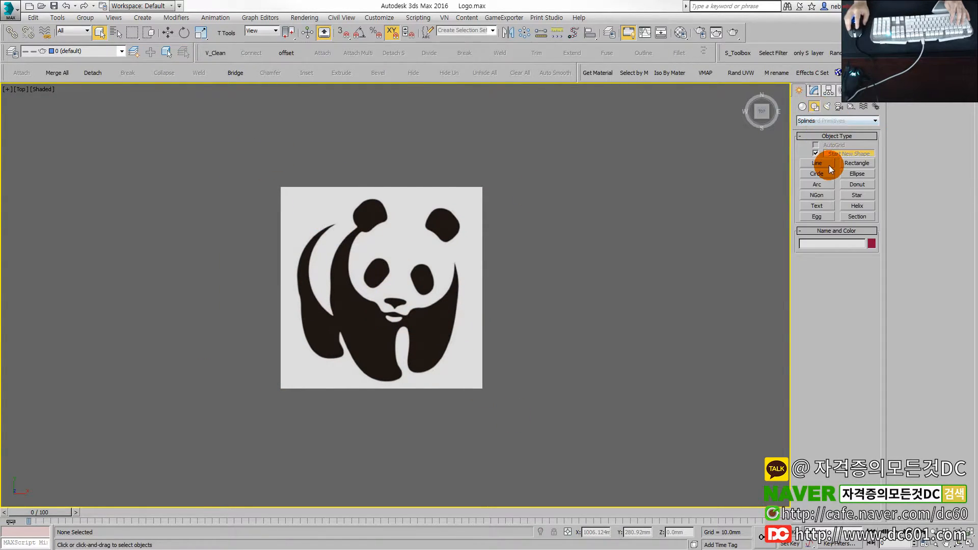
pyautogui.scroll(3, 379, 279)
pyautogui.moveTo(373, 280); pyautogui.dragTo(333, 318, button='middle')
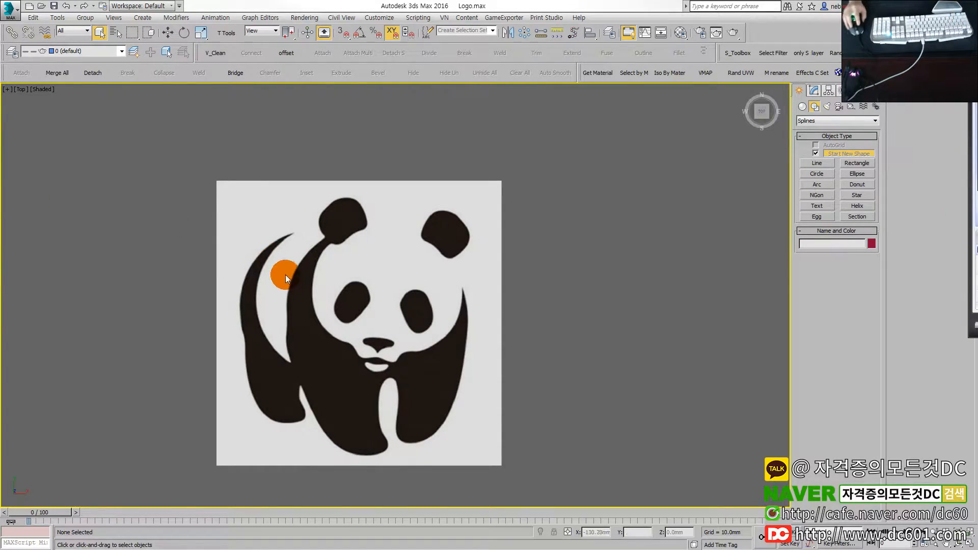
pyautogui.moveTo(278, 287); pyautogui.dragTo(401, 275, button='middle')
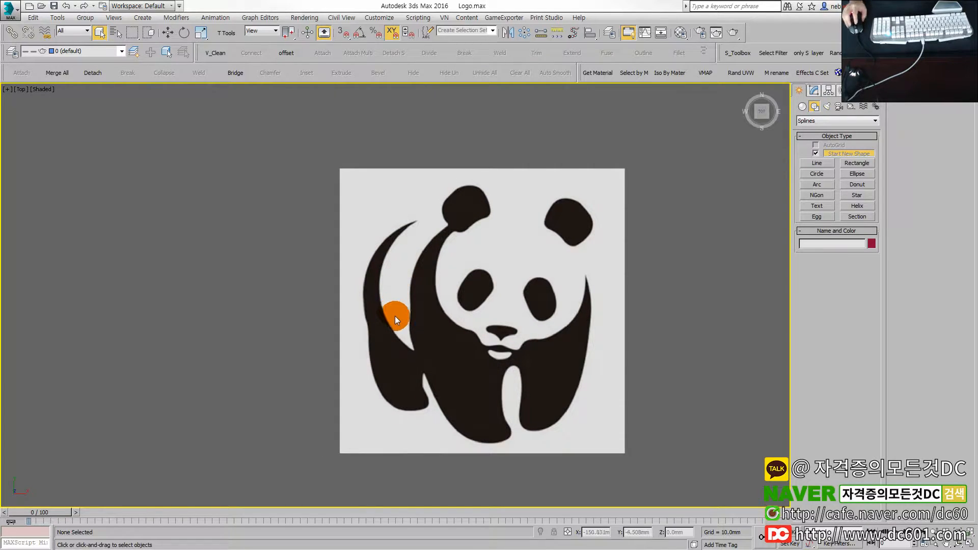
pyautogui.scroll(2, 429, 318)
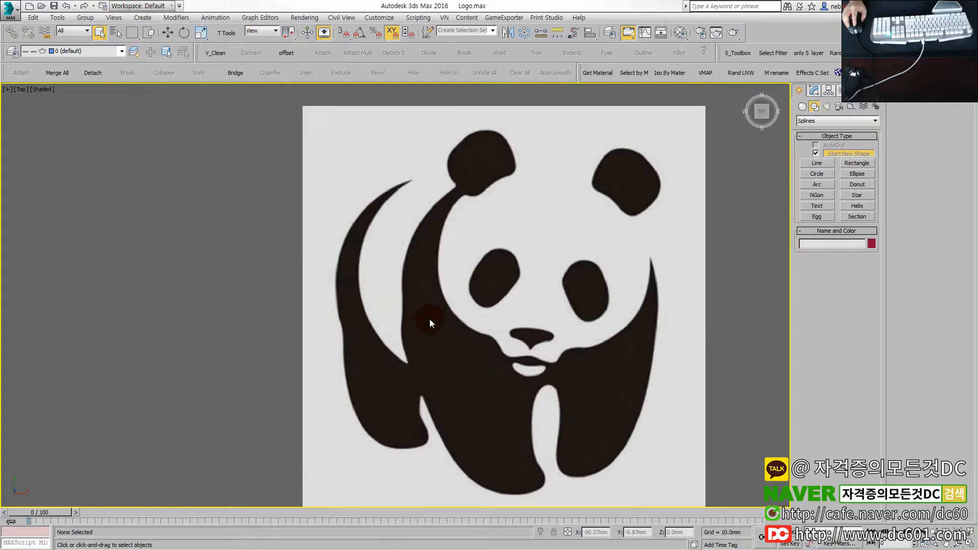
pyautogui.moveTo(430, 318); pyautogui.dragTo(357, 313, button='middle')
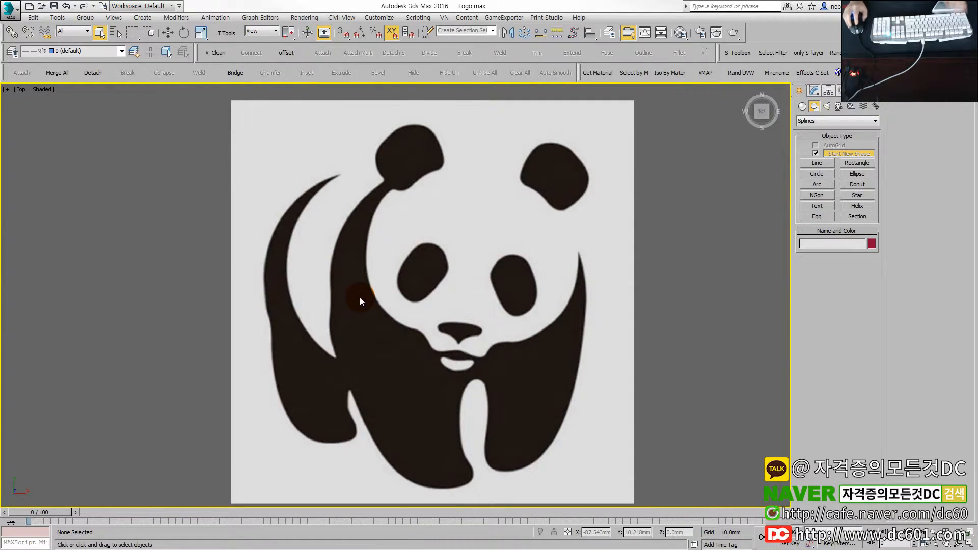
pyautogui.hotkey('ctrl', '1')
pyautogui.scroll(-3, 371, 294)
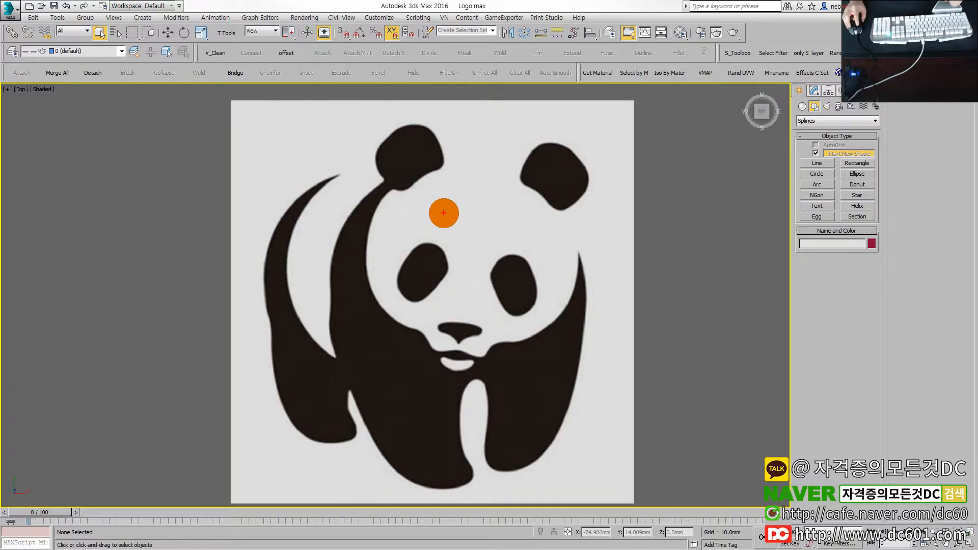
pyautogui.moveTo(440, 200); pyautogui.dragTo(434, 309)
pyautogui.moveTo(440, 231)
pyautogui.mouseDown()
pyautogui.moveTo(393, 266)
pyautogui.moveTo(497, 277)
pyautogui.moveTo(373, 351)
pyautogui.mouseUp()
pyautogui.moveTo(429, 281); pyautogui.dragTo(488, 337)
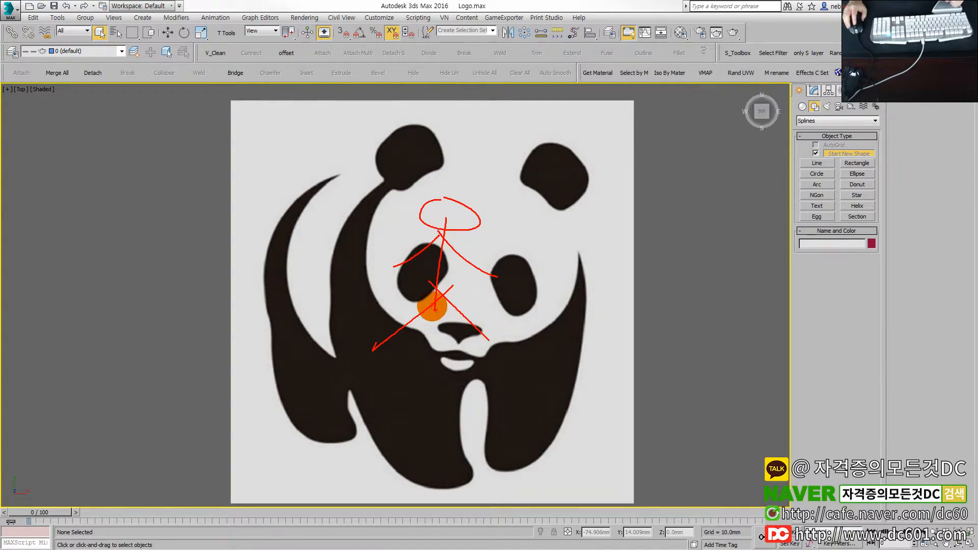
pyautogui.moveTo(437, 300); pyautogui.dragTo(518, 338)
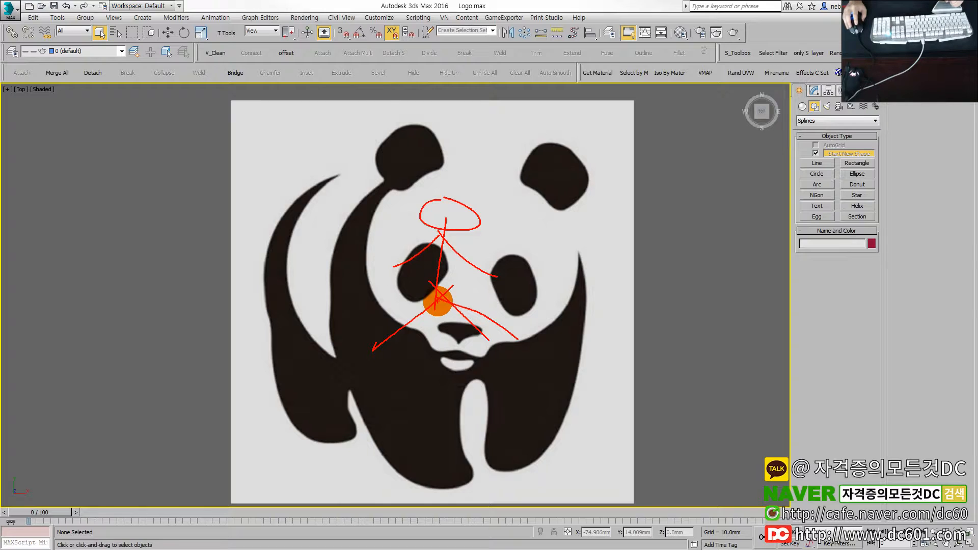
pyautogui.moveTo(284, 158); pyautogui.dragTo(256, 422)
pyautogui.moveTo(242, 165); pyautogui.dragTo(402, 176)
pyautogui.moveTo(545, 188); pyautogui.dragTo(739, 421)
pyautogui.moveTo(293, 384); pyautogui.dragTo(693, 392)
pyautogui.moveTo(441, 249)
pyautogui.mouseDown()
pyautogui.moveTo(387, 257)
pyautogui.moveTo(372, 371)
pyautogui.mouseUp()
pyautogui.moveTo(545, 265); pyautogui.dragTo(620, 392)
pyautogui.moveTo(395, 176)
pyautogui.mouseDown()
pyautogui.moveTo(412, 225)
pyautogui.moveTo(594, 227)
pyautogui.mouseUp()
pyautogui.moveTo(460, 218)
pyautogui.mouseDown()
pyautogui.moveTo(504, 217)
pyautogui.moveTo(475, 253)
pyautogui.moveTo(452, 336)
pyautogui.moveTo(495, 346)
pyautogui.moveTo(566, 310)
pyautogui.moveTo(533, 329)
pyautogui.mouseUp()
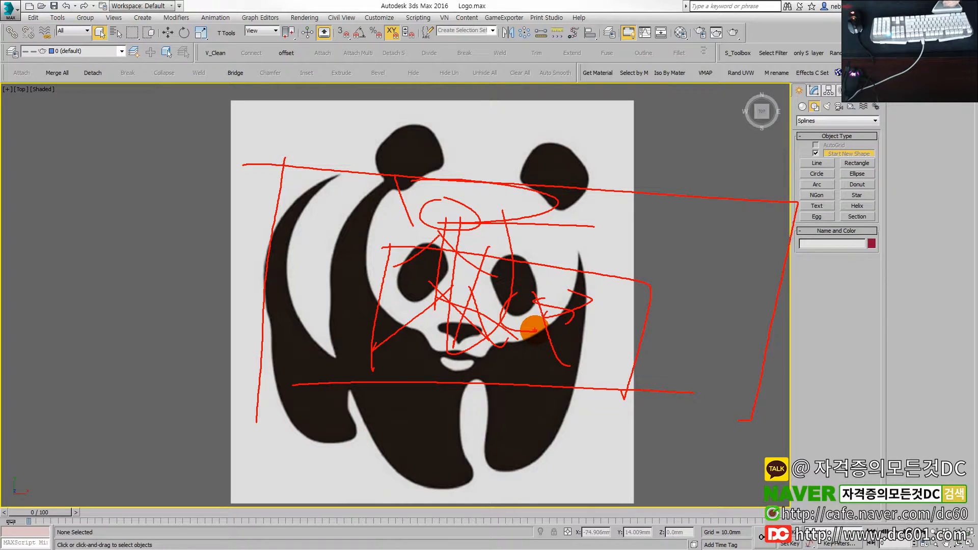
pyautogui.press('Escape')
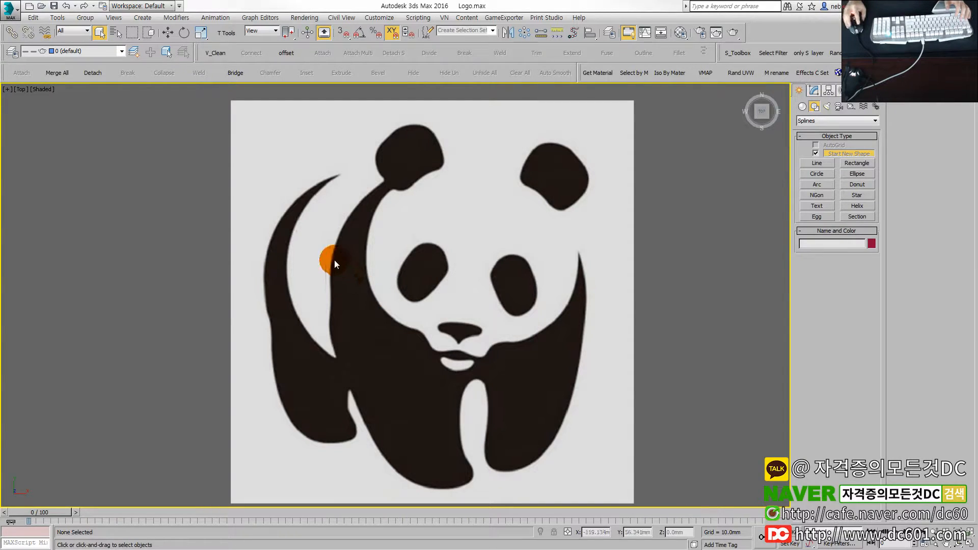
# Step: Draw a trial line with straight and curved Bezier segments between the panda's ears, and delete it
pyautogui.moveTo(324, 170); pyautogui.dragTo(344, 176, button='middle')
pyautogui.scroll(2, 344, 176)
pyautogui.scroll(2, 404, 175)
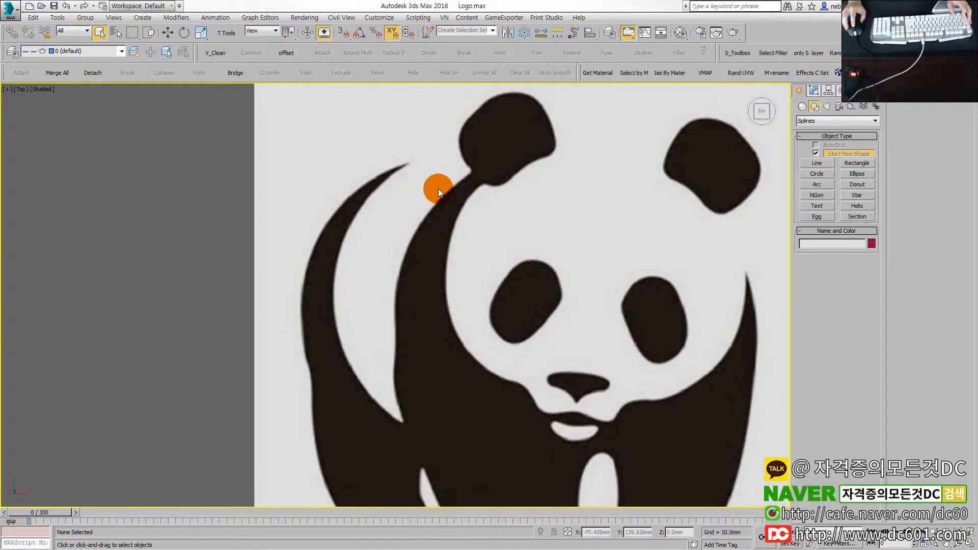
pyautogui.click(812, 161)
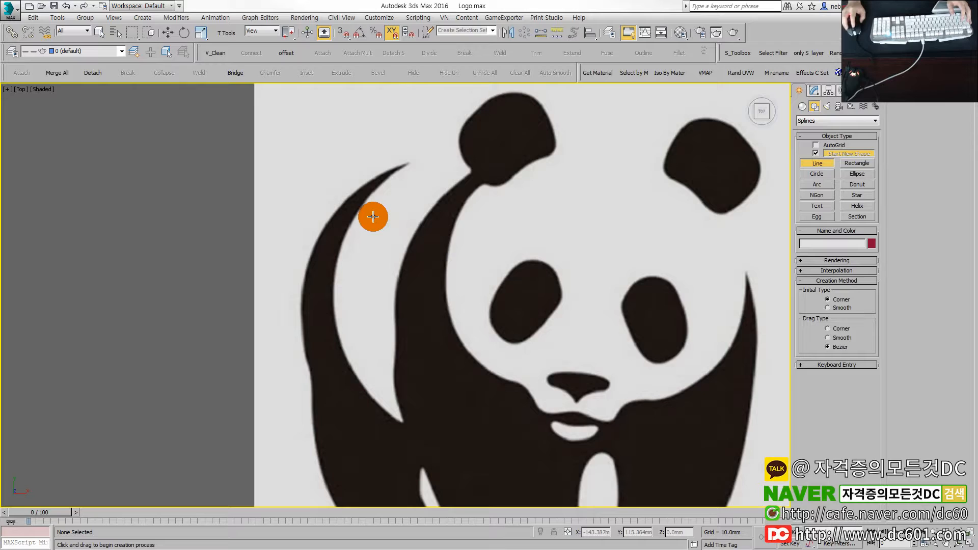
pyautogui.scroll(-3, 353, 214)
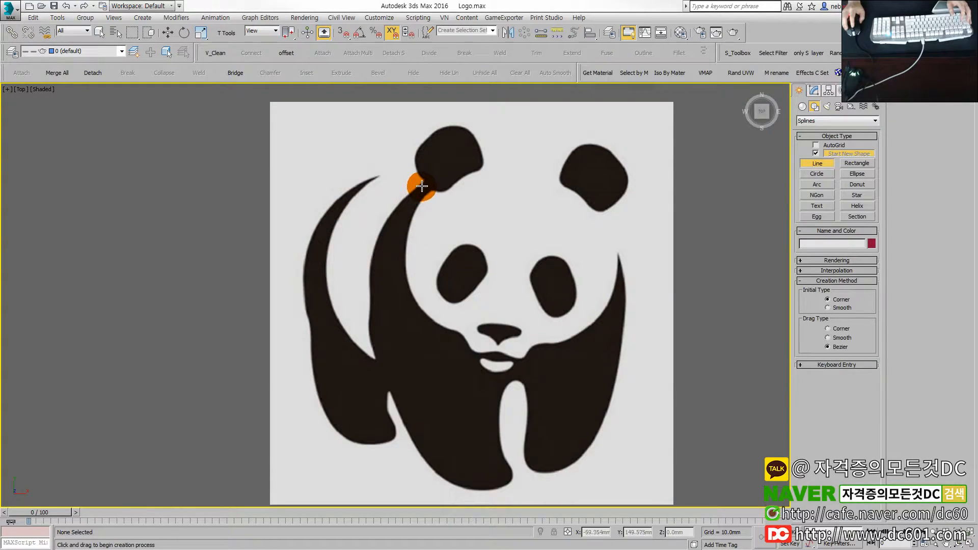
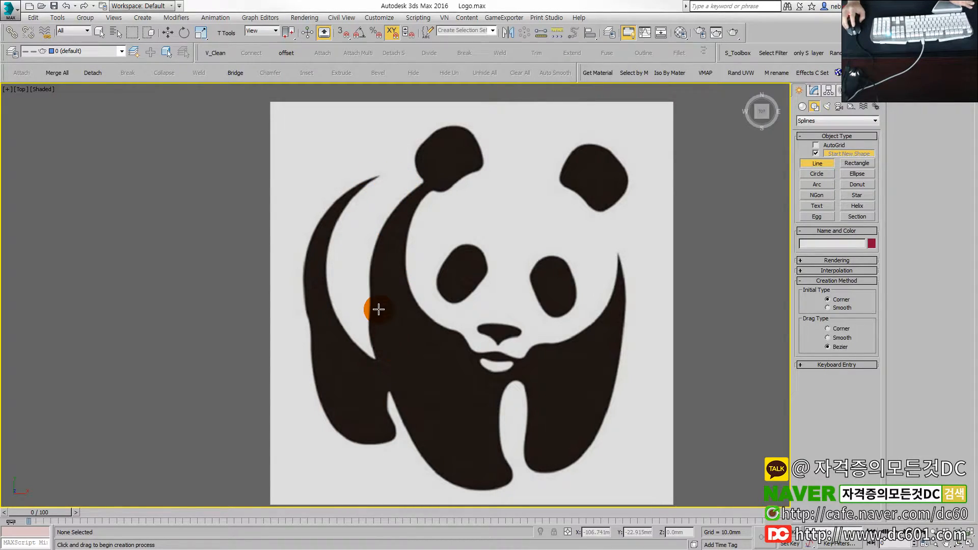
pyautogui.moveTo(380, 264); pyautogui.dragTo(393, 281, button='middle')
pyautogui.scroll(6, 393, 282)
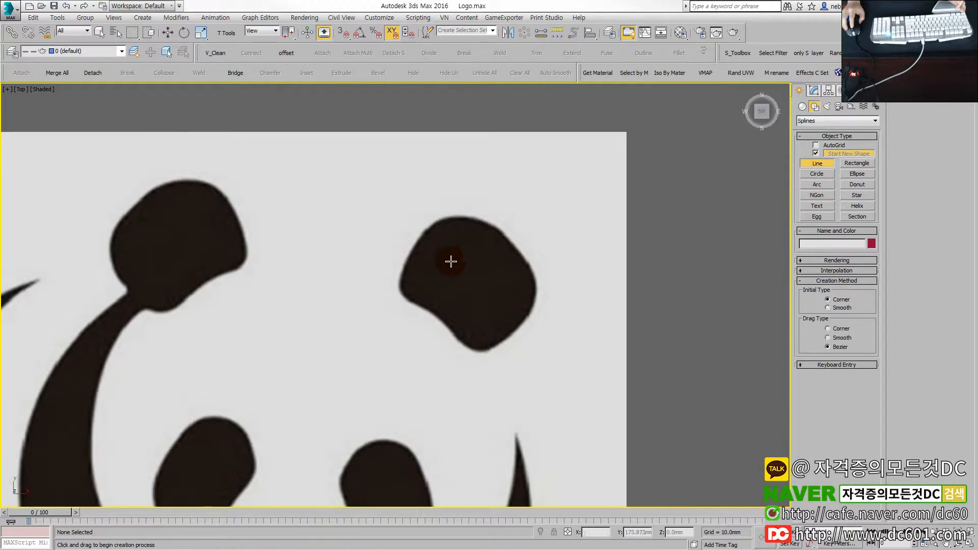
pyautogui.scroll(1, 451, 237)
pyautogui.moveTo(357, 165); pyautogui.dragTo(257, 271)
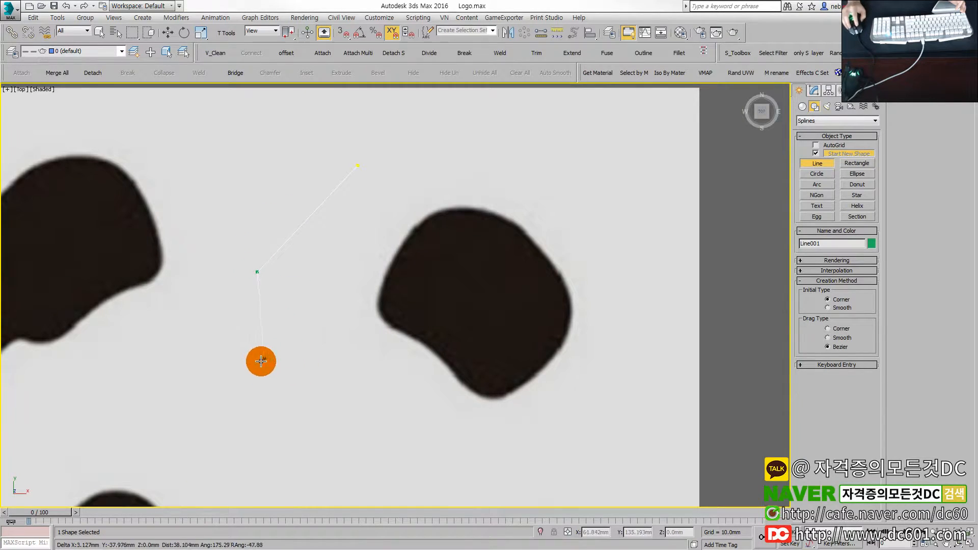
pyautogui.click(291, 364)
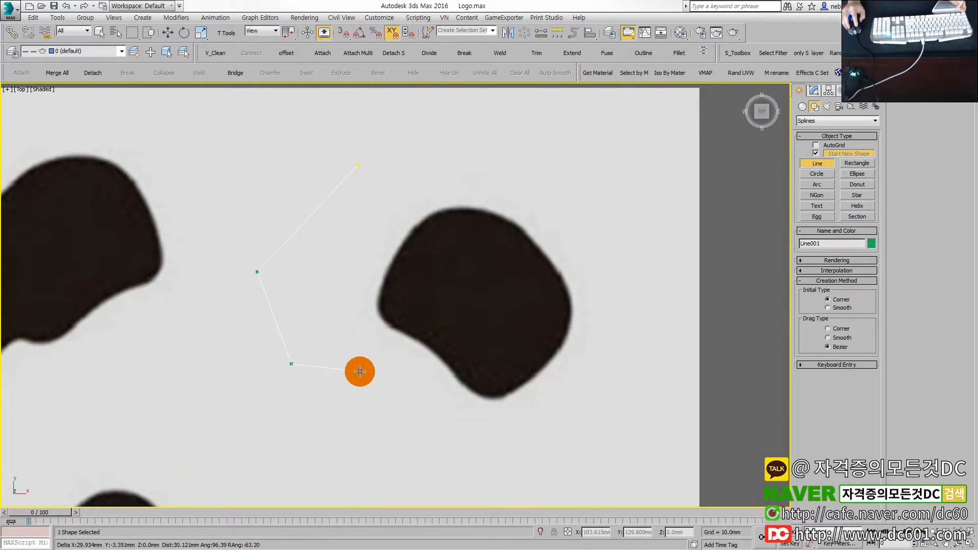
pyautogui.moveTo(359, 383); pyautogui.dragTo(417, 298)
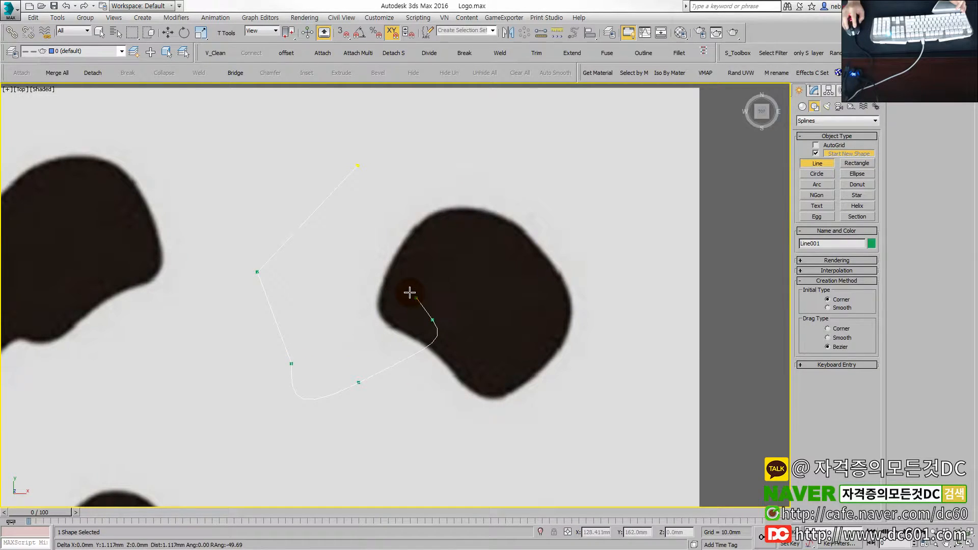
pyautogui.moveTo(339, 287); pyautogui.dragTo(362, 304)
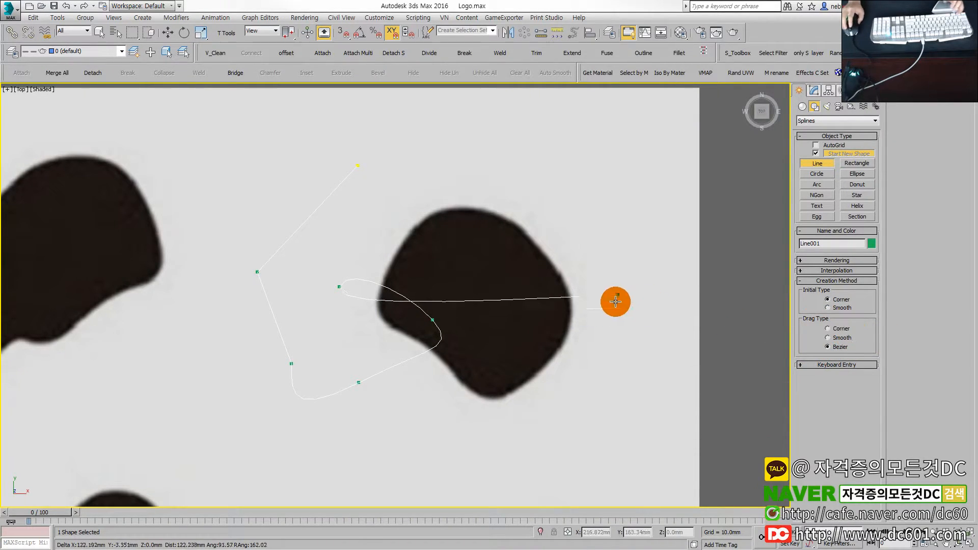
pyautogui.rightClick(377, 274)
pyautogui.rightClick(356, 270)
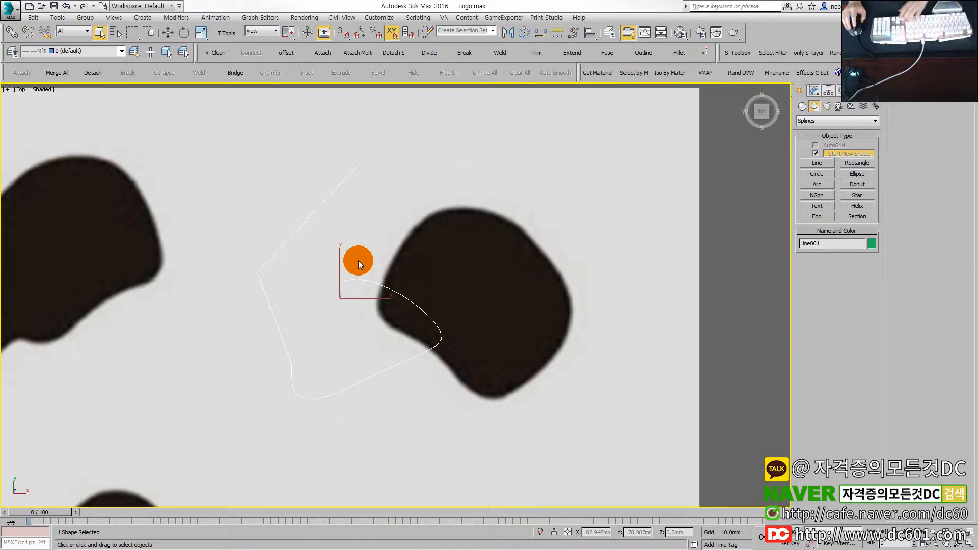
pyautogui.click(357, 259)
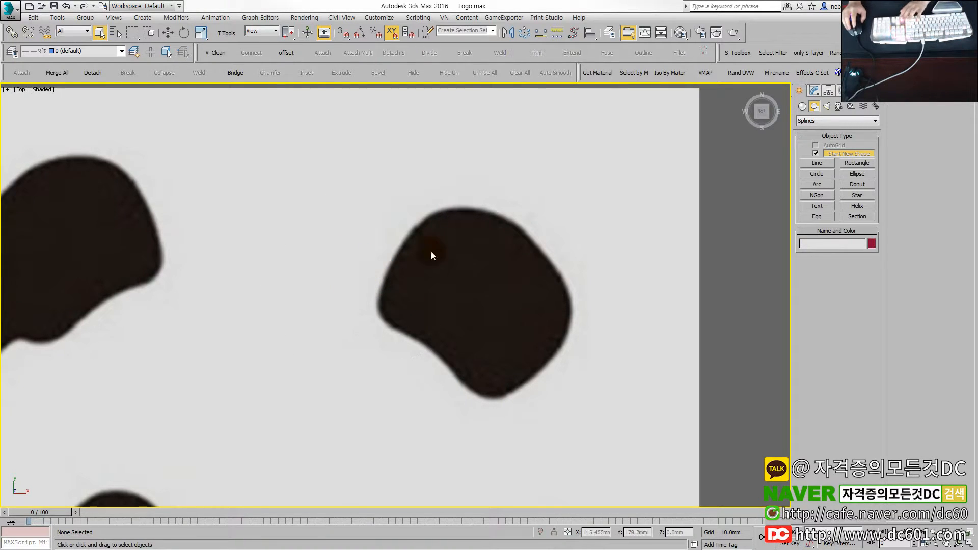
# Step: Trace the outline of the panda's right-hand ear with a line that has curved Bezier segments, and close the spline
pyautogui.click(817, 163)
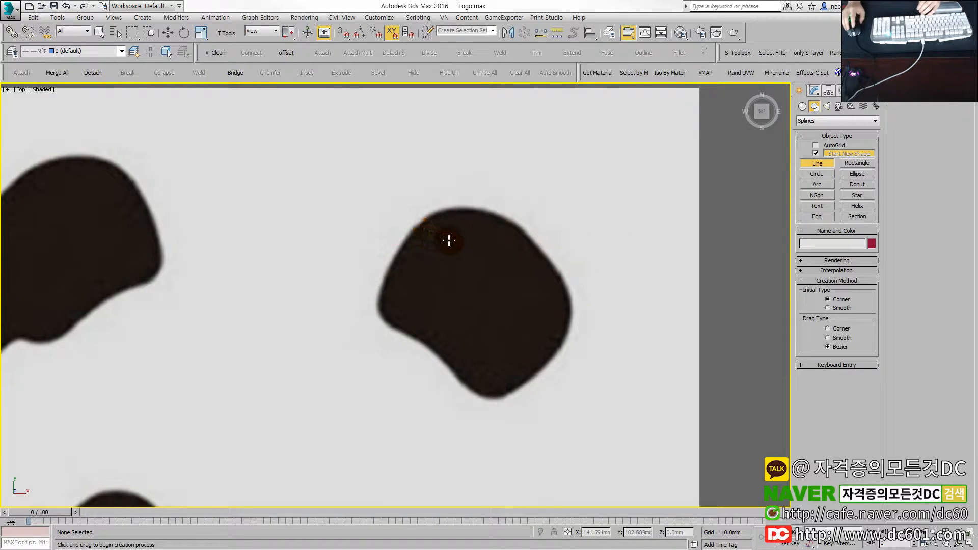
pyautogui.moveTo(448, 241); pyautogui.dragTo(381, 246, button='middle')
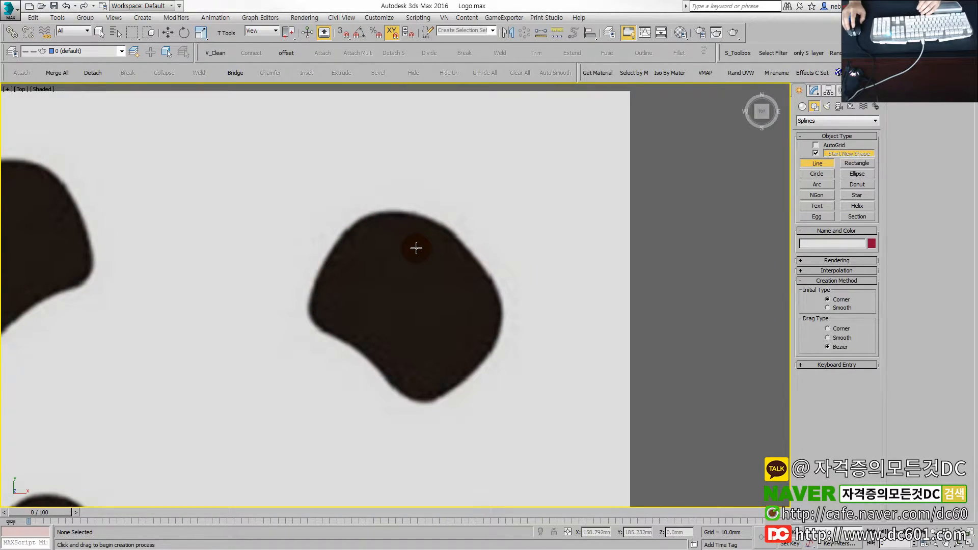
pyautogui.moveTo(457, 236); pyautogui.dragTo(343, 229)
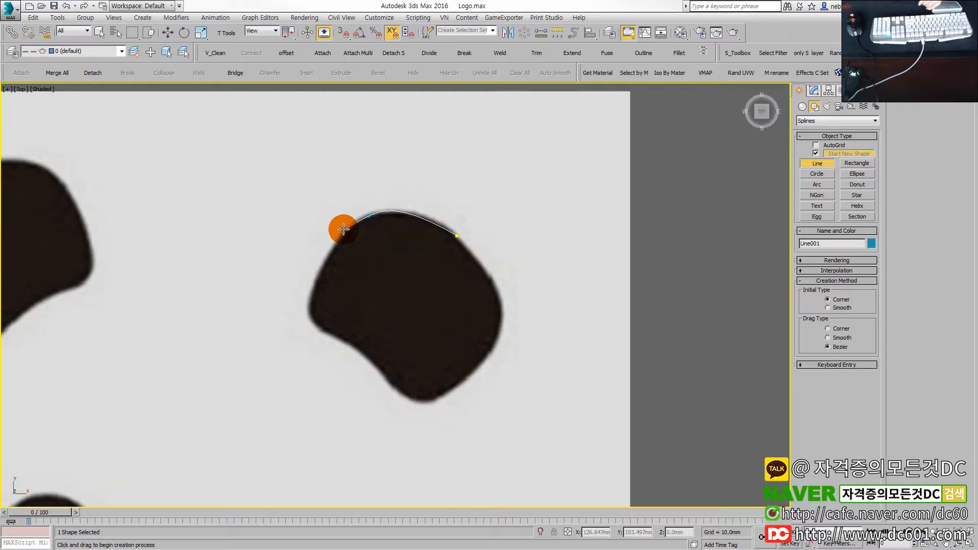
pyautogui.click(311, 292)
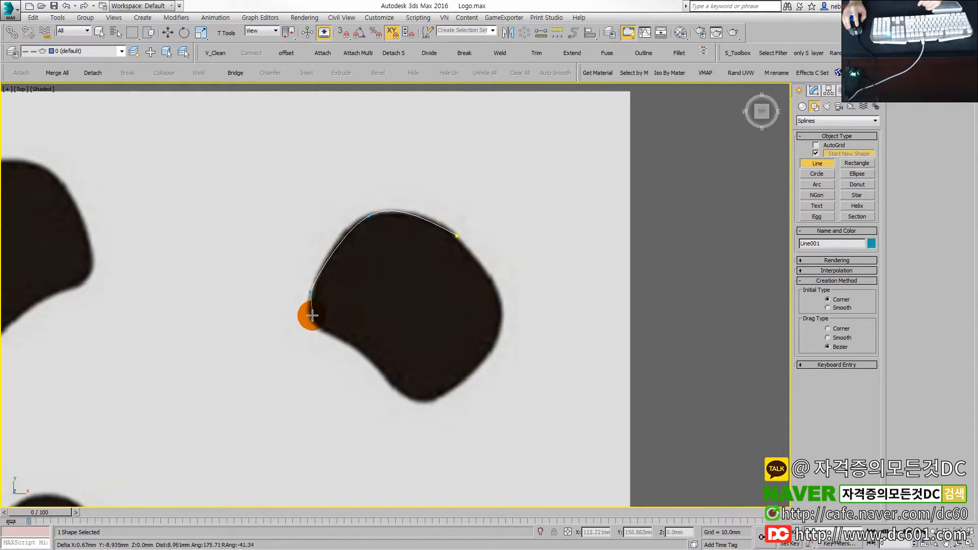
pyautogui.click(311, 321)
pyautogui.click(335, 335)
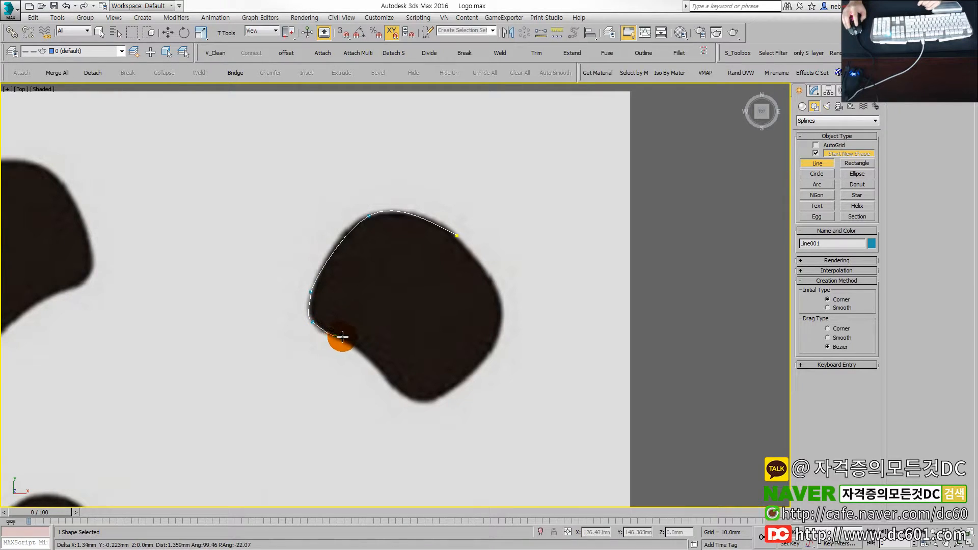
pyautogui.click(363, 349)
pyautogui.click(386, 382)
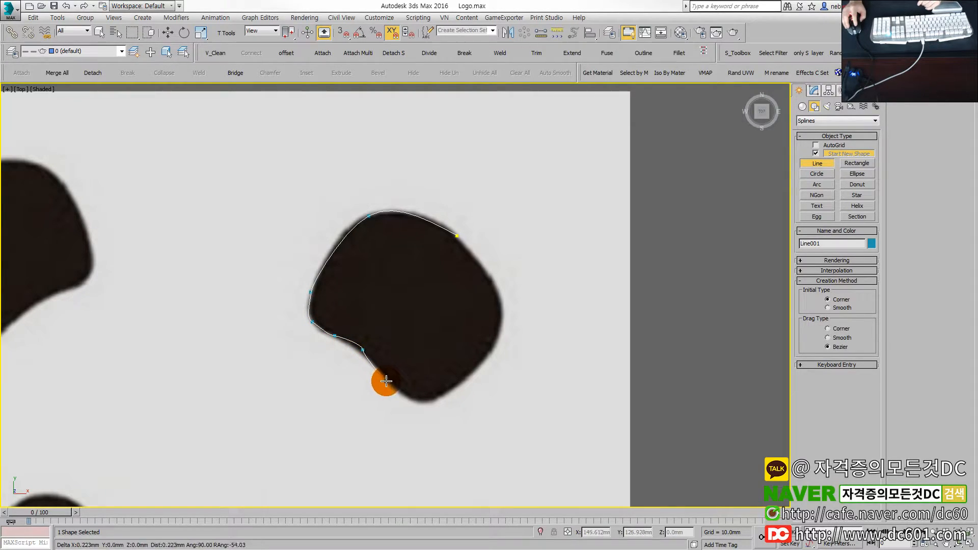
pyautogui.click(412, 400)
pyautogui.click(444, 398)
pyautogui.click(478, 372)
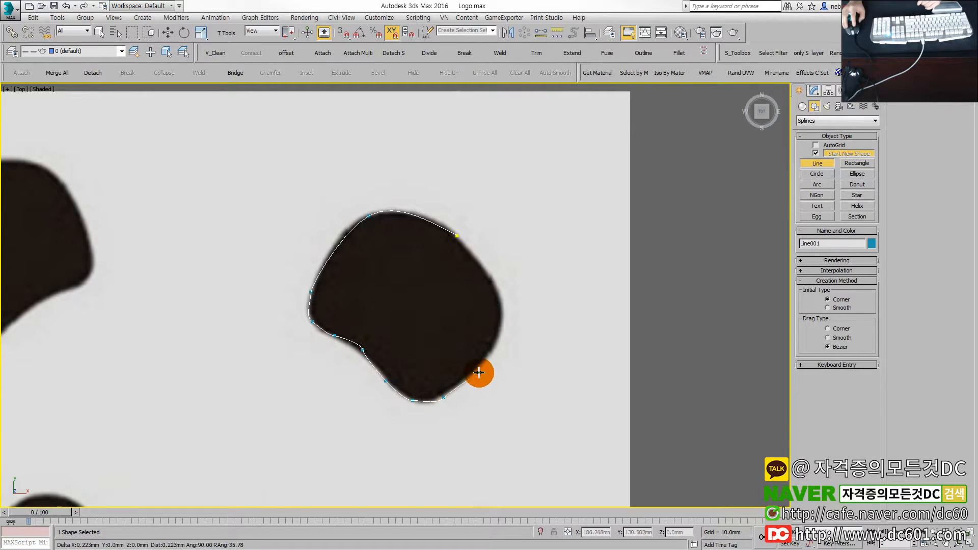
pyautogui.click(505, 324)
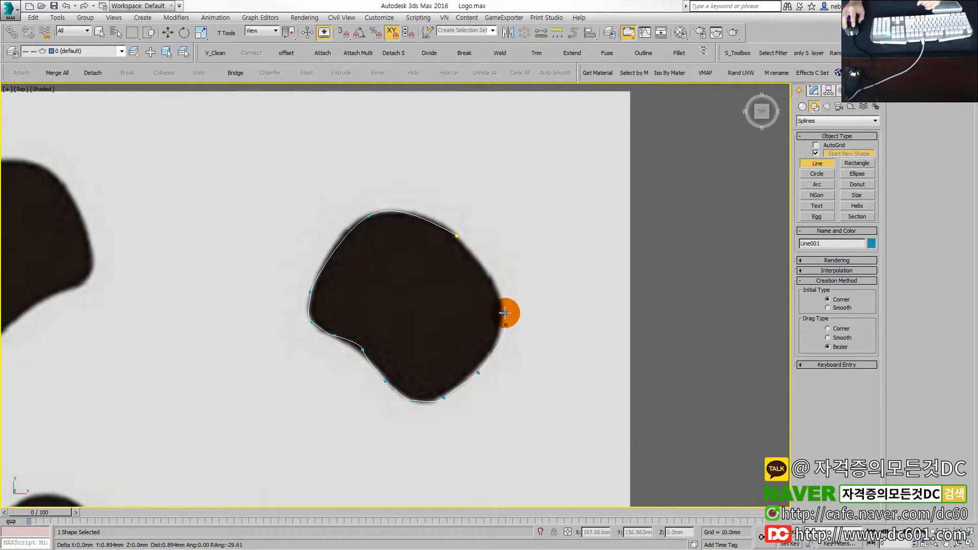
pyautogui.click(499, 286)
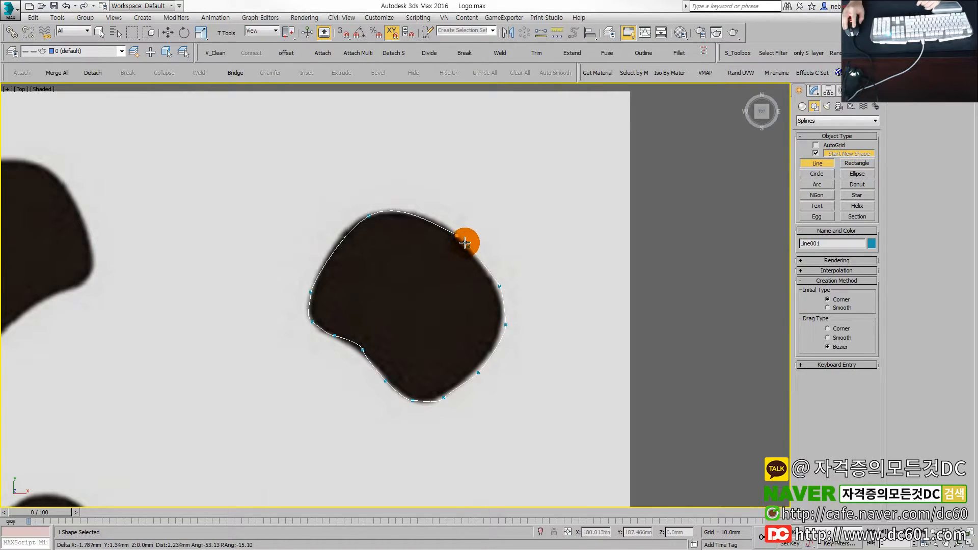
pyautogui.click(458, 237)
pyautogui.click(465, 312)
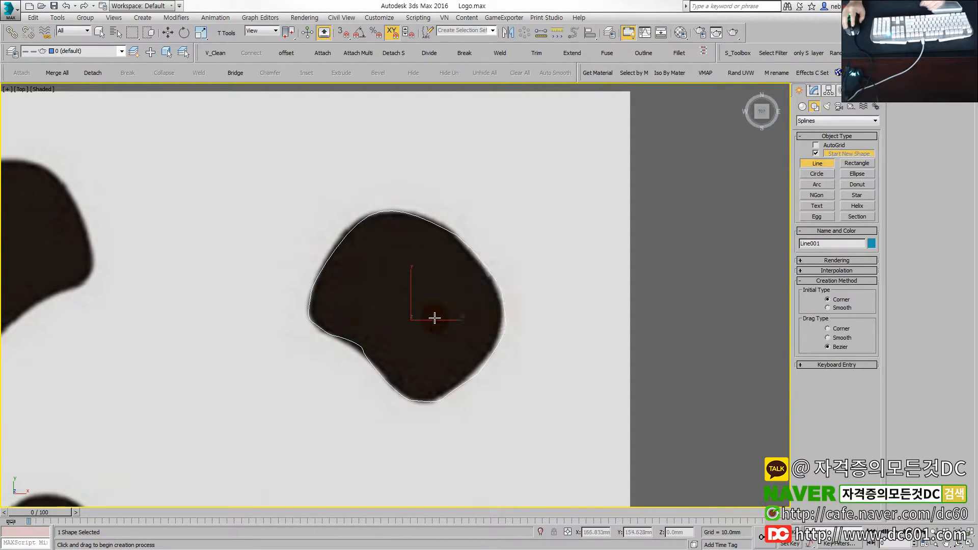
# Step: Examine the closed ear spline in the Top view at vertex level to see how its vertices are distributed
pyautogui.hotkey('shift', 'e')
pyautogui.moveTo(441, 332)
pyautogui.keyDown('alt'); pyautogui.mouseDown(button='middle')
pyautogui.moveTo(448, 281)
pyautogui.moveTo(448, 319)
pyautogui.mouseUp(button='middle'); pyautogui.keyUp('alt')
pyautogui.hotkey('ctrl', 'z')
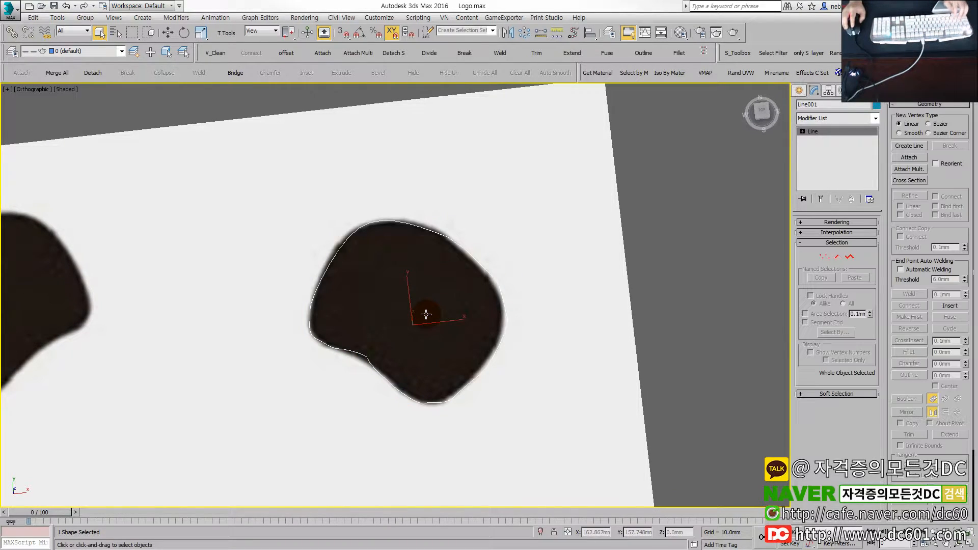
pyautogui.press('t')
pyautogui.moveTo(497, 253); pyautogui.dragTo(432, 335, button='middle')
pyautogui.scroll(6, 451, 298)
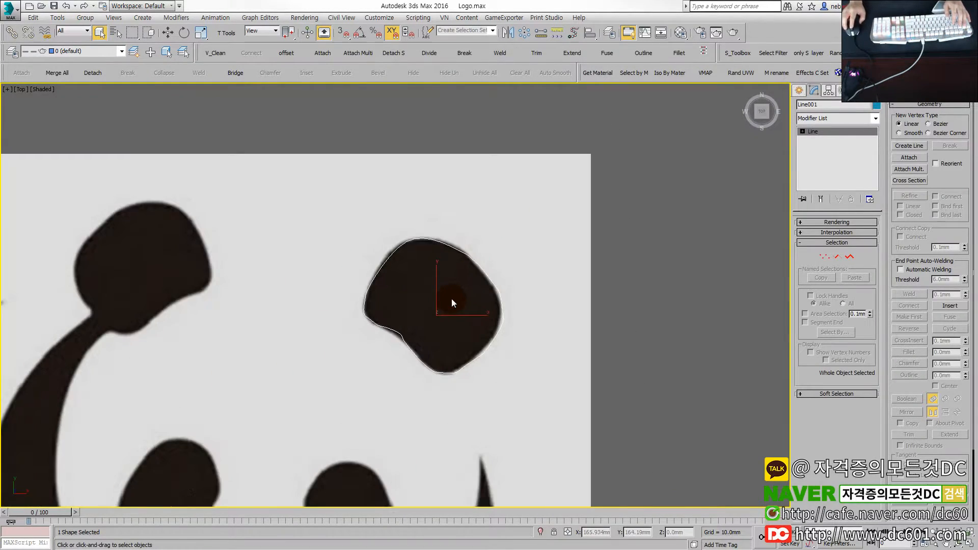
pyautogui.press('1')
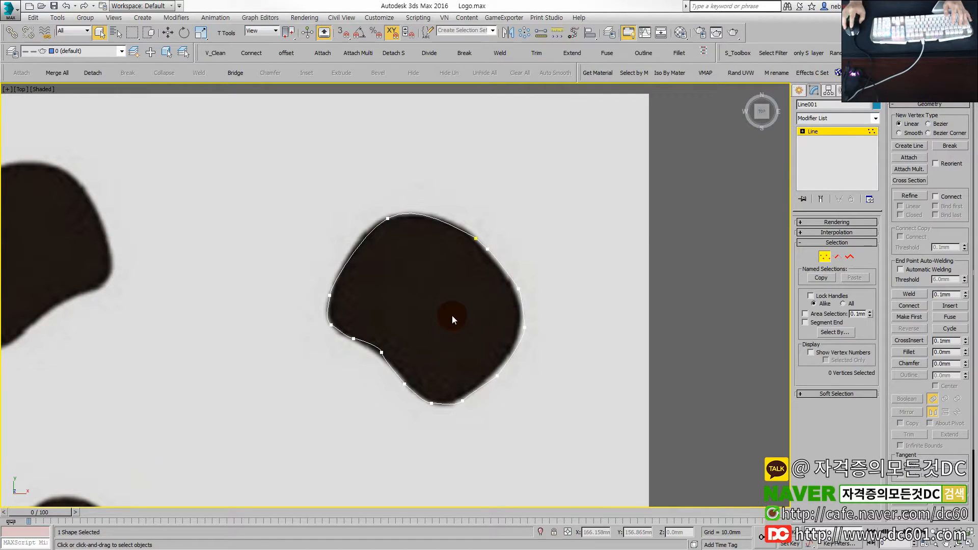
pyautogui.moveTo(489, 250); pyautogui.dragTo(495, 249)
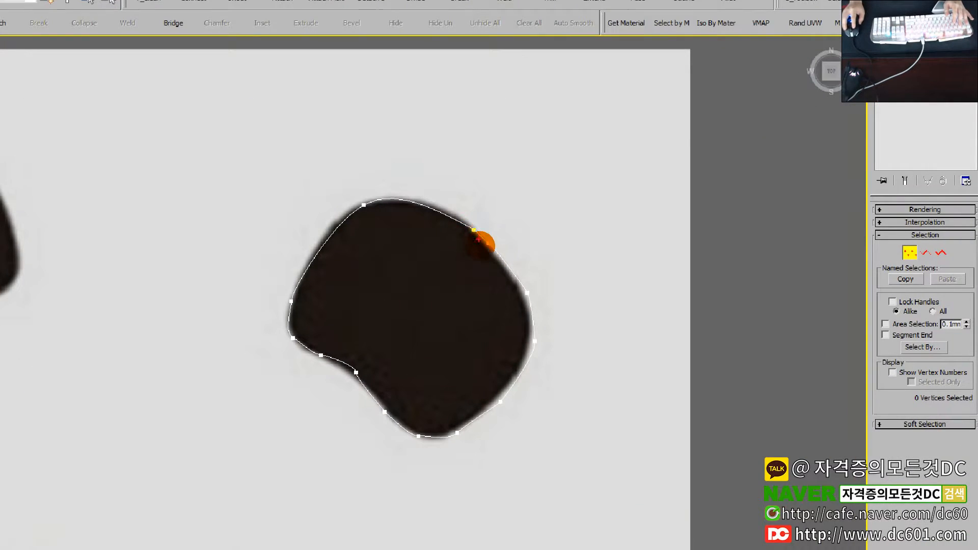
pyautogui.click(523, 296)
pyautogui.click(530, 335)
pyautogui.moveTo(530, 360); pyautogui.dragTo(521, 368)
pyautogui.click(451, 449)
pyautogui.click(415, 444)
pyautogui.click(401, 440)
pyautogui.click(363, 370)
pyautogui.click(329, 358)
pyautogui.click(312, 356)
pyautogui.click(296, 346)
pyautogui.click(292, 330)
pyautogui.click(291, 301)
pyautogui.click(308, 267)
pyautogui.click(422, 214)
pyautogui.click(454, 212)
pyautogui.click(429, 209)
pyautogui.click(406, 201)
pyautogui.moveTo(386, 200); pyautogui.dragTo(380, 202)
pyautogui.moveTo(356, 212); pyautogui.dragTo(330, 237)
pyautogui.click(321, 247)
pyautogui.click(299, 282)
pyautogui.click(299, 307)
pyautogui.moveTo(301, 325); pyautogui.dragTo(335, 352)
pyautogui.moveTo(355, 367); pyautogui.dragTo(388, 413)
pyautogui.moveTo(402, 428); pyautogui.dragTo(450, 438)
pyautogui.click(509, 404)
pyautogui.click(528, 371)
pyautogui.click(538, 353)
pyautogui.click(540, 338)
pyautogui.click(538, 325)
pyautogui.click(530, 294)
pyautogui.click(515, 274)
pyautogui.click(496, 255)
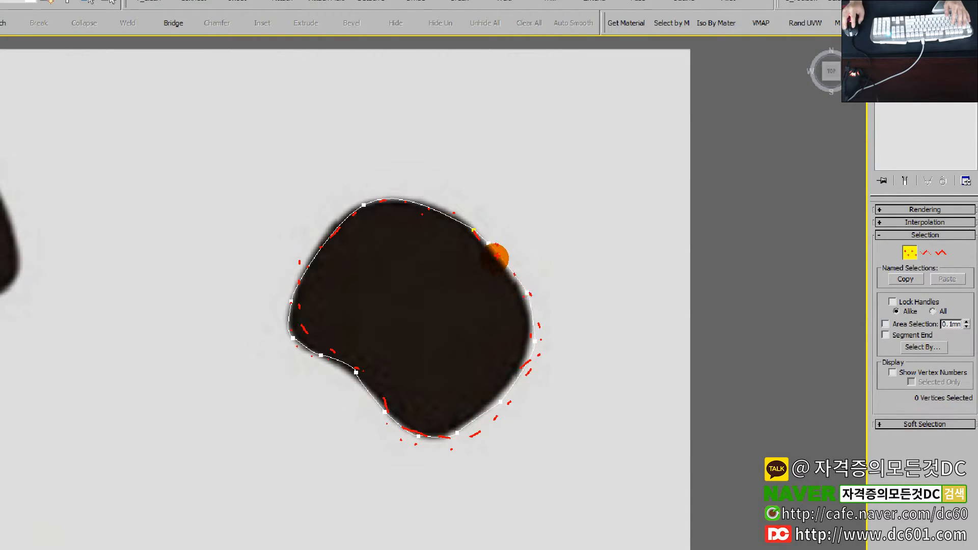
pyautogui.click(463, 224)
pyautogui.click(422, 212)
pyautogui.click(406, 209)
pyautogui.click(381, 205)
pyautogui.moveTo(371, 204); pyautogui.dragTo(342, 221)
pyautogui.click(314, 259)
pyautogui.moveTo(284, 293); pyautogui.dragTo(282, 299)
pyautogui.press('Escape')
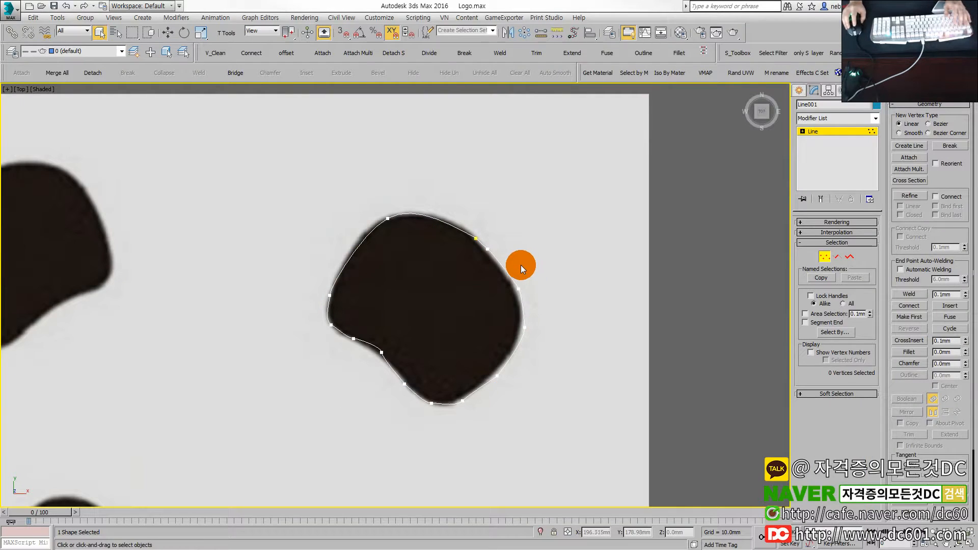
# Step: Leave vertex editing and delete the curved trace of the right-hand ear
pyautogui.press('1')
pyautogui.press('1')
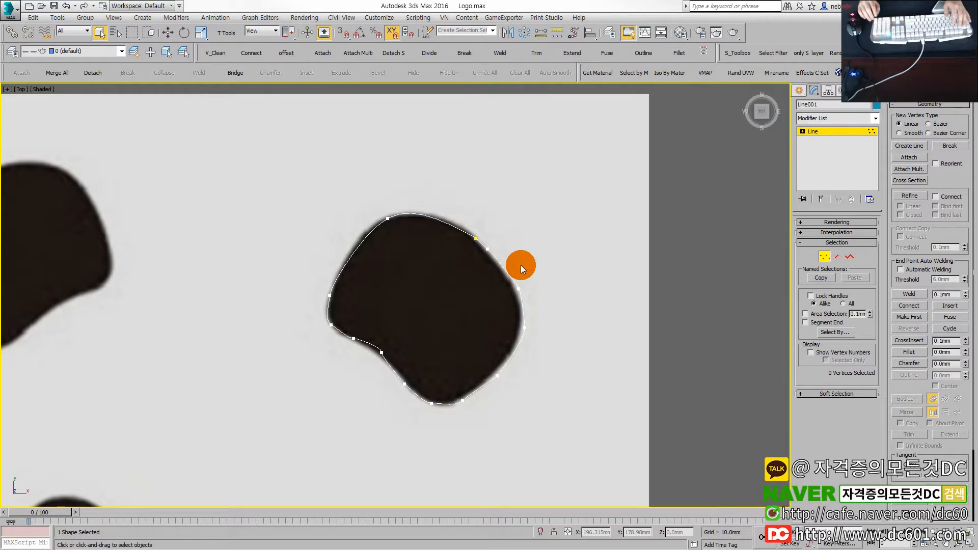
pyautogui.press('1')
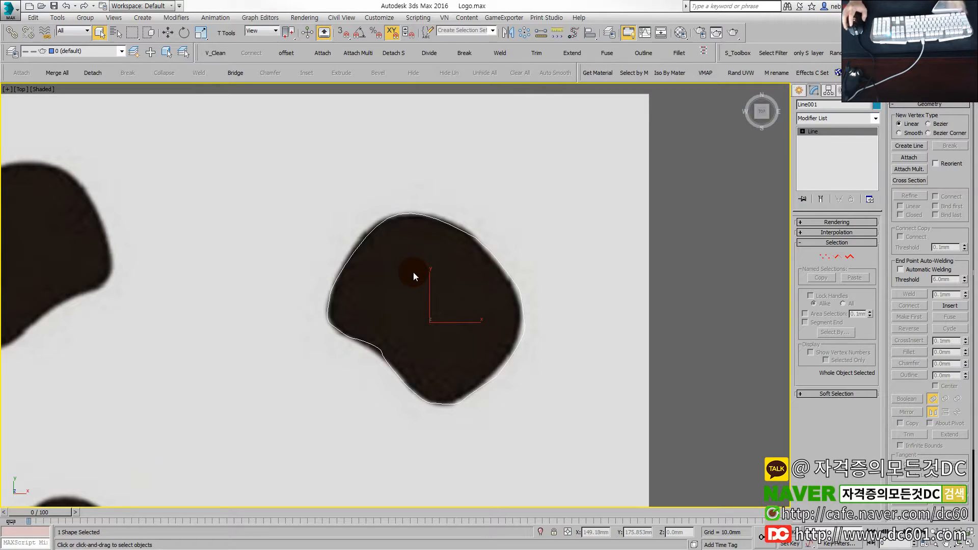
pyautogui.moveTo(499, 214); pyautogui.dragTo(404, 309)
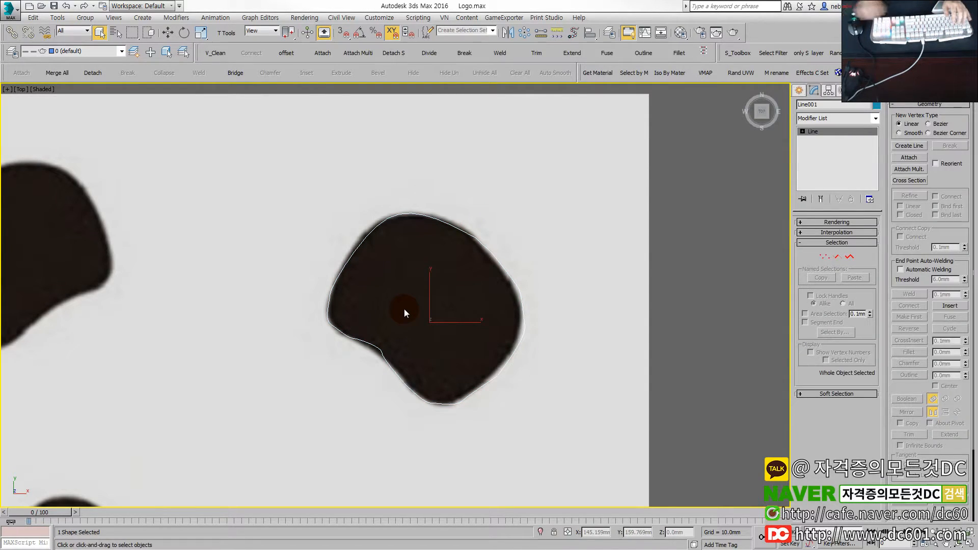
pyautogui.click(404, 309)
# Step: Trace the right-hand ear again with a line of eight corner vertices joined by straight segments, and close the spline
pyautogui.click(800, 92)
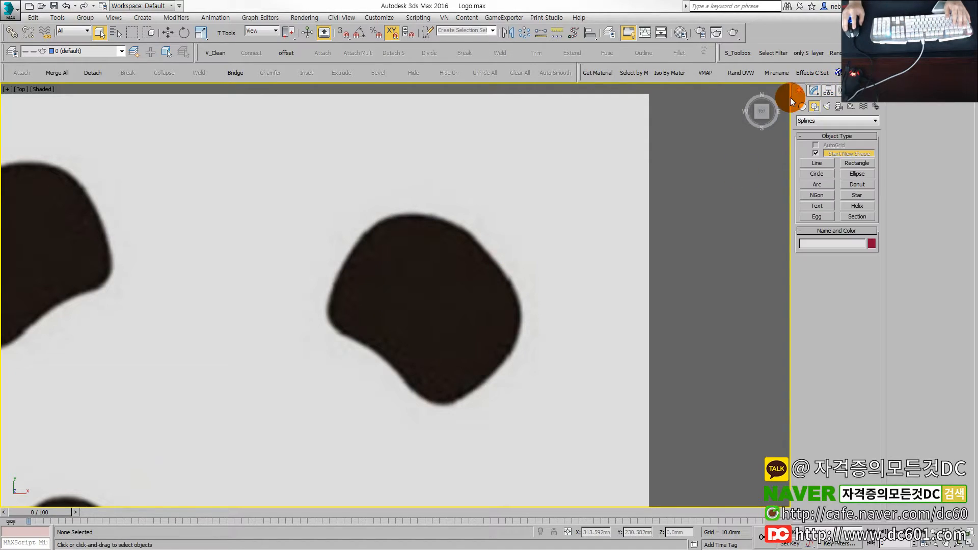
pyautogui.click(825, 164)
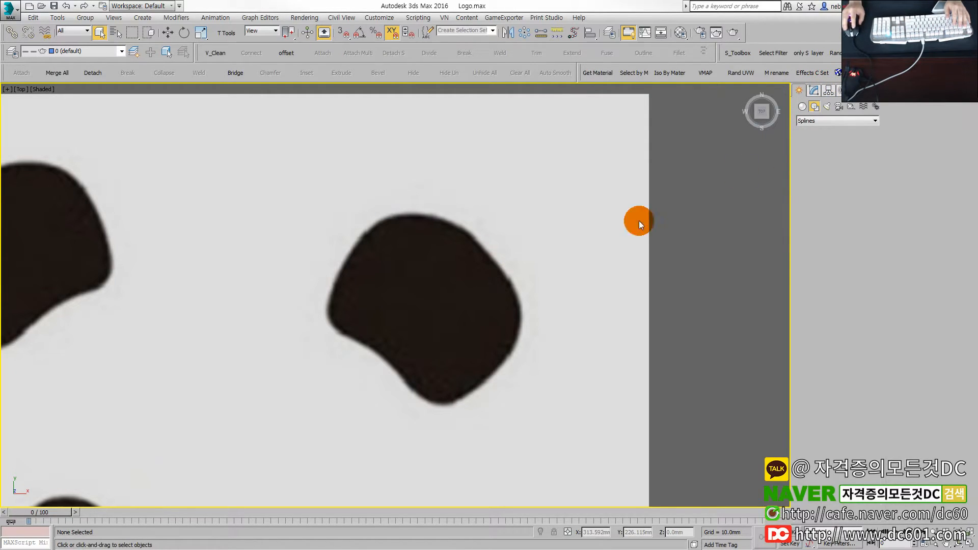
pyautogui.click(489, 247)
pyautogui.click(403, 215)
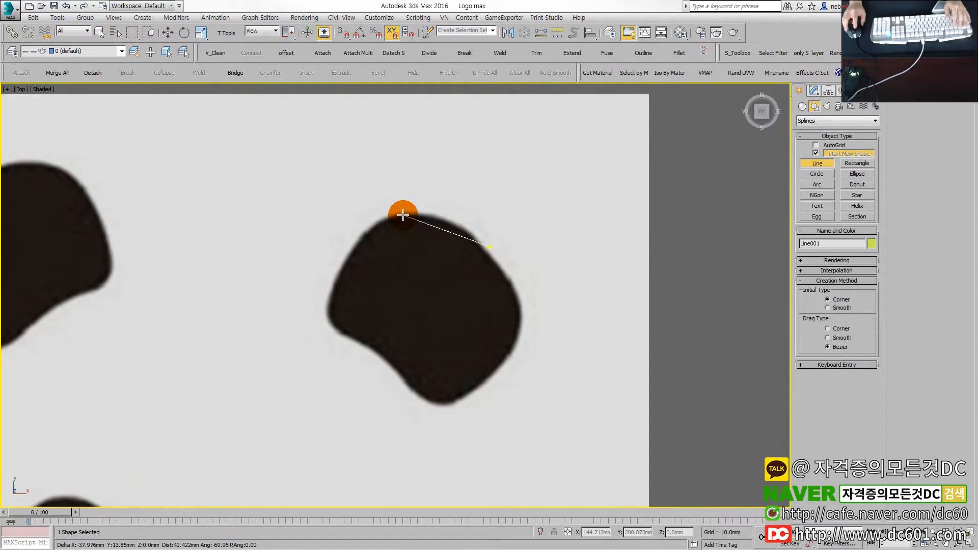
pyautogui.click(340, 263)
pyautogui.click(331, 328)
pyautogui.click(348, 333)
pyautogui.click(382, 352)
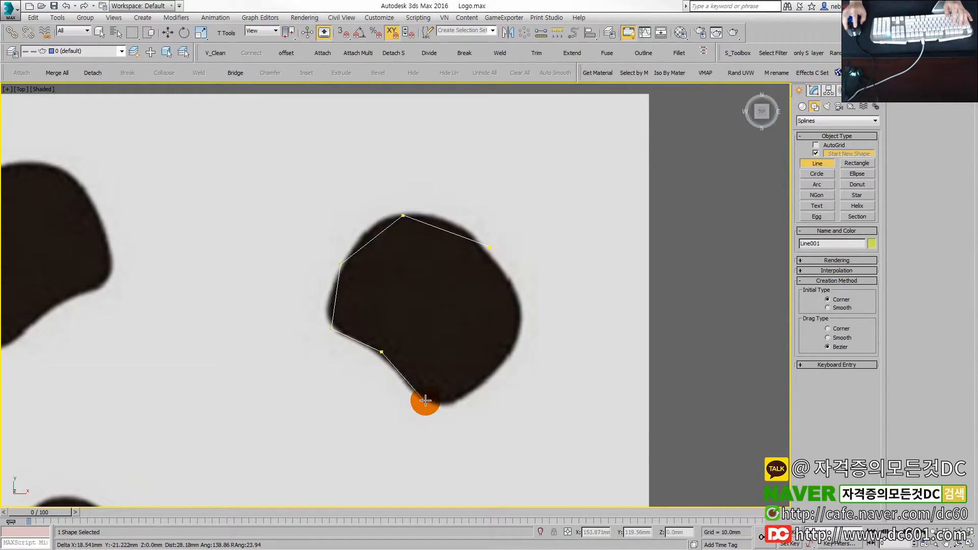
pyautogui.click(435, 405)
pyautogui.click(504, 362)
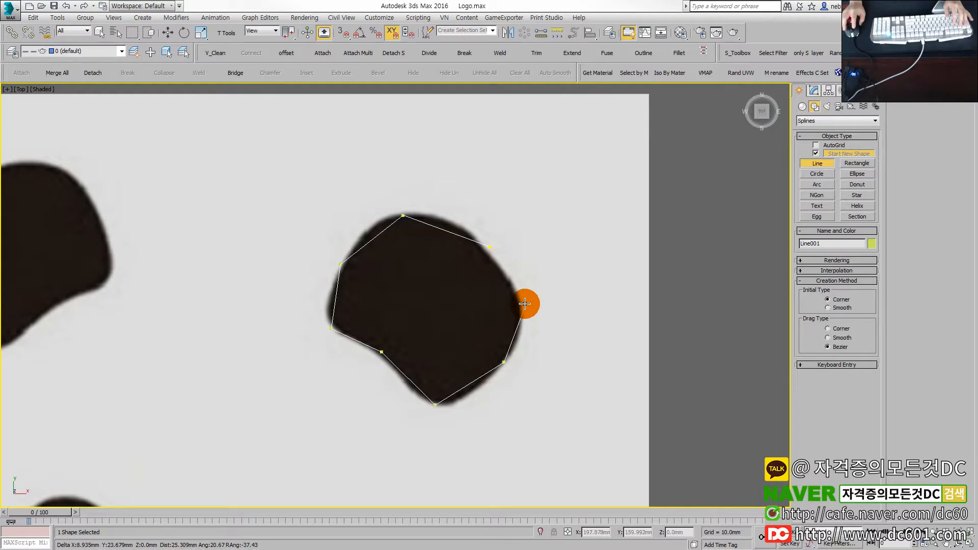
pyautogui.click(521, 296)
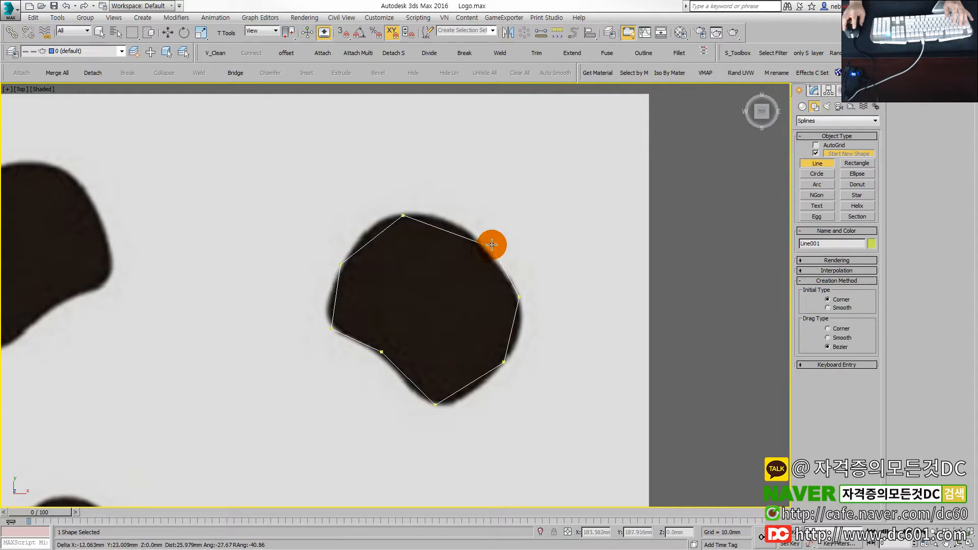
pyautogui.click(490, 247)
pyautogui.click(472, 314)
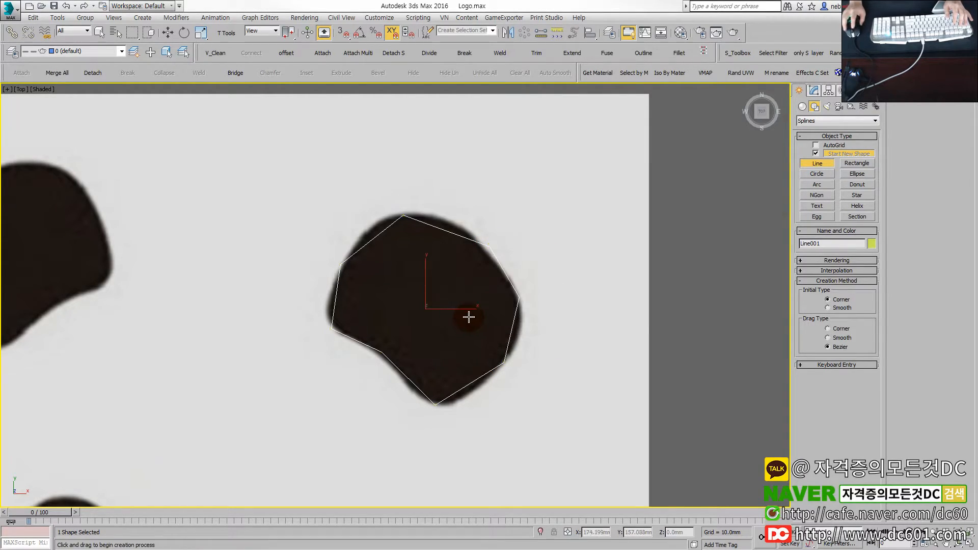
# Step: Convert all vertices of the traced outline around the panda's right-hand ear from Corner to Bezier
pyautogui.keyDown('alt'); pyautogui.moveTo(432, 349); pyautogui.dragTo(443, 298, button='middle'); pyautogui.keyUp('alt')
pyautogui.press('t')
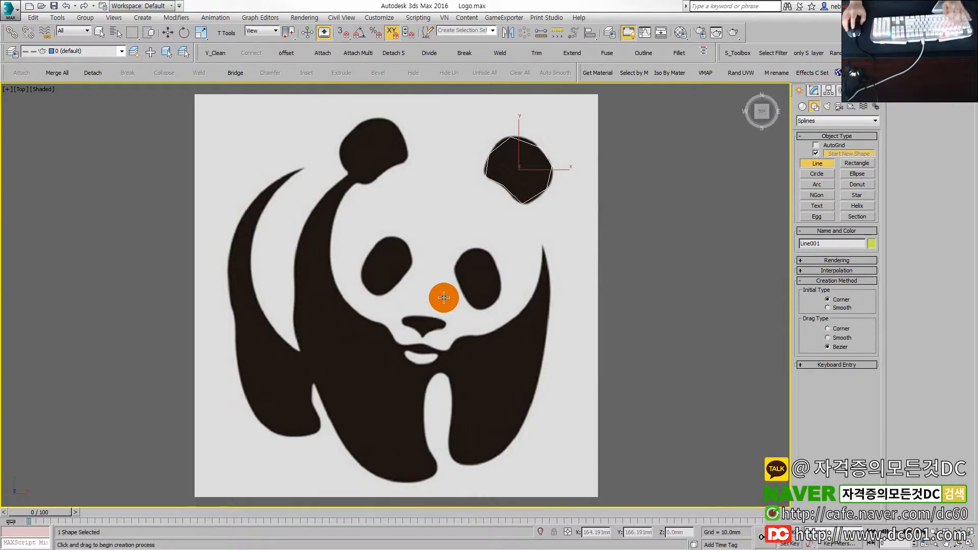
pyautogui.scroll(10, 443, 297)
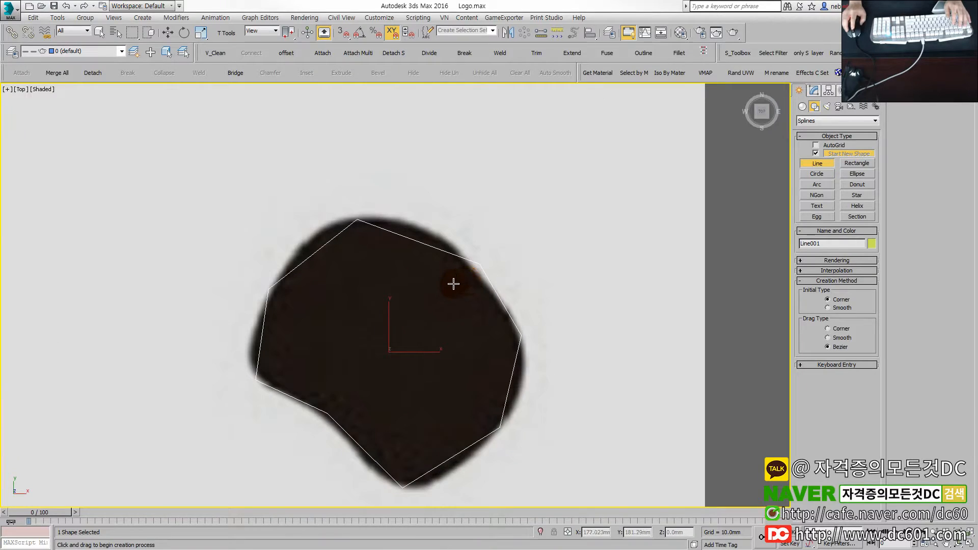
pyautogui.press('1')
pyautogui.scroll(-2, 406, 280)
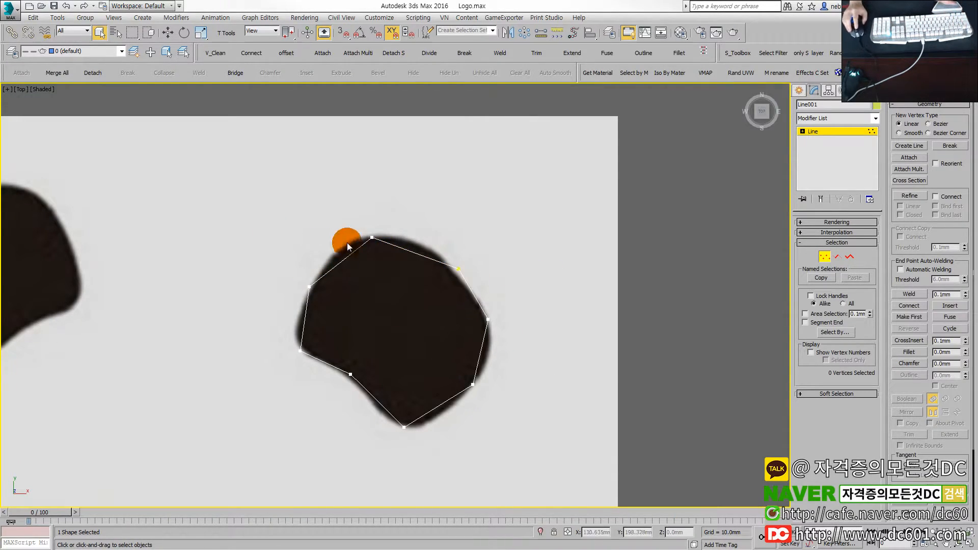
pyautogui.rightClick(356, 214)
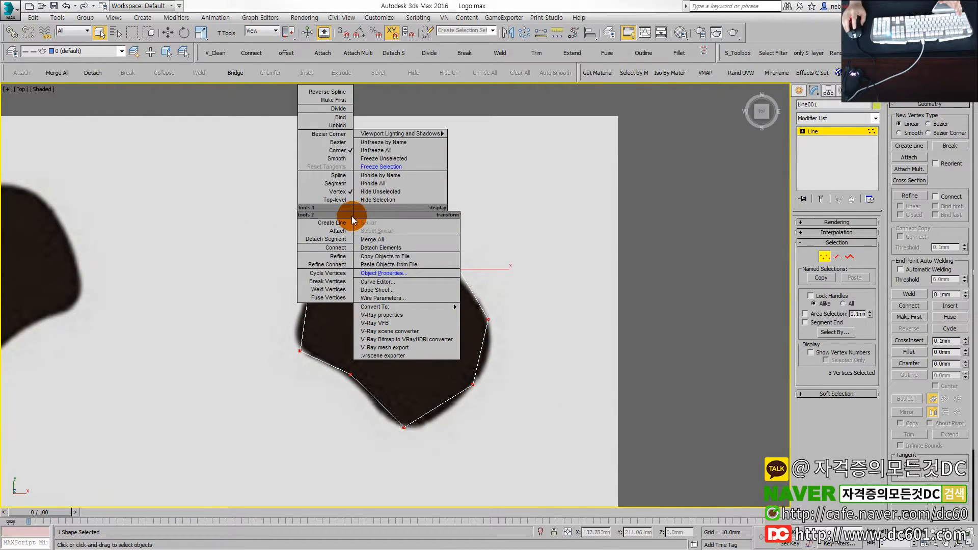
pyautogui.click(342, 142)
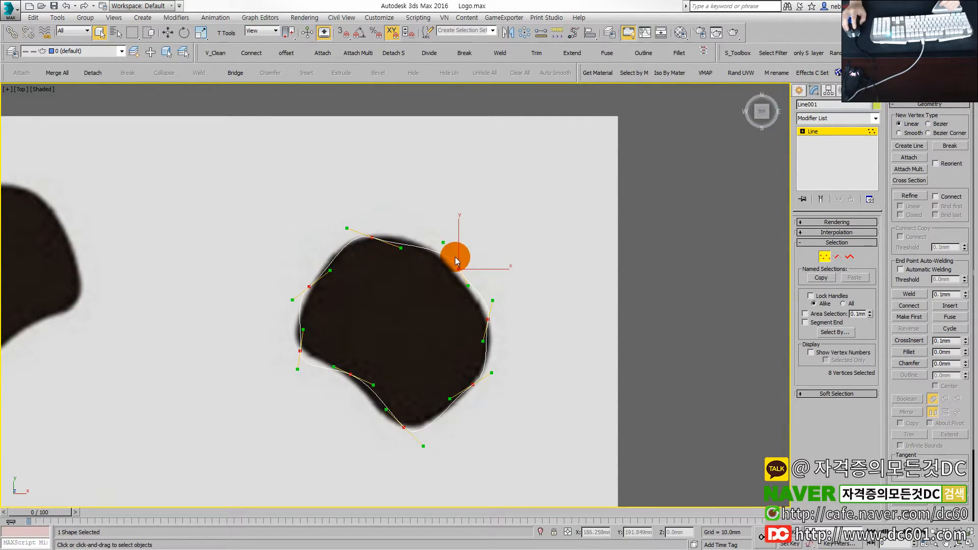
# Step: Move a Bezier handle of the ear outline's topmost vertex to bend the curve toward the ear's edge
pyautogui.scroll(2, 397, 246)
pyautogui.moveTo(345, 202); pyautogui.dragTo(406, 274)
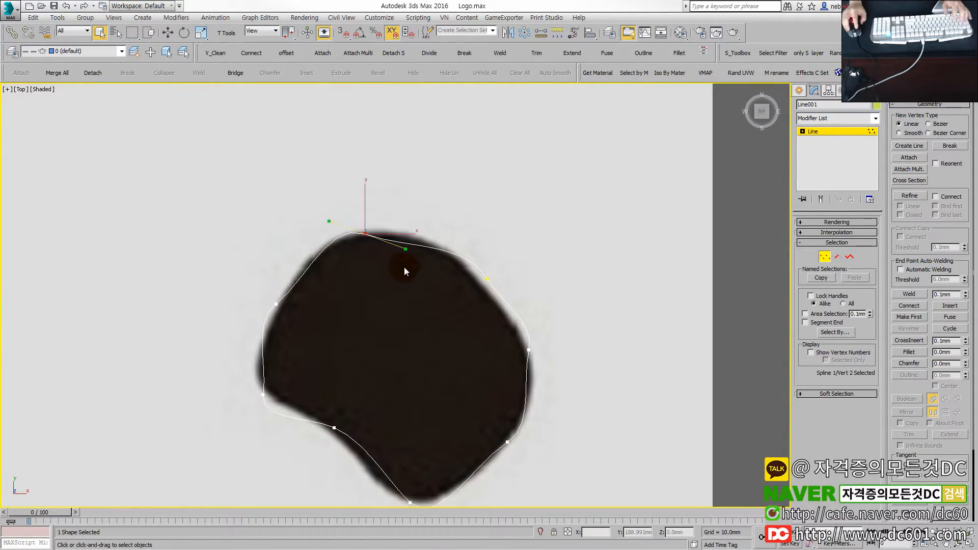
pyautogui.press('w')
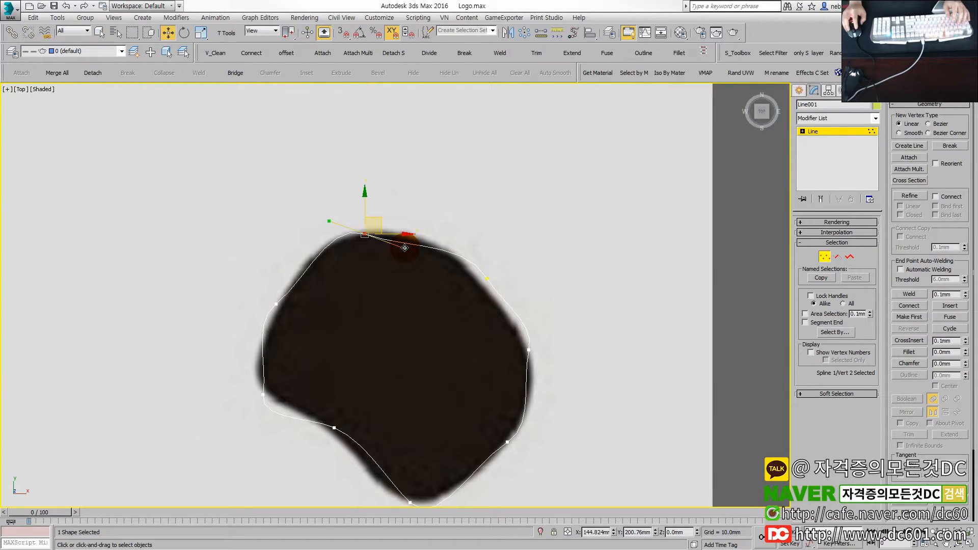
pyautogui.moveTo(403, 249)
pyautogui.mouseDown()
pyautogui.moveTo(410, 233)
pyautogui.moveTo(413, 244)
pyautogui.mouseUp()
pyautogui.moveTo(393, 209); pyautogui.dragTo(441, 257)
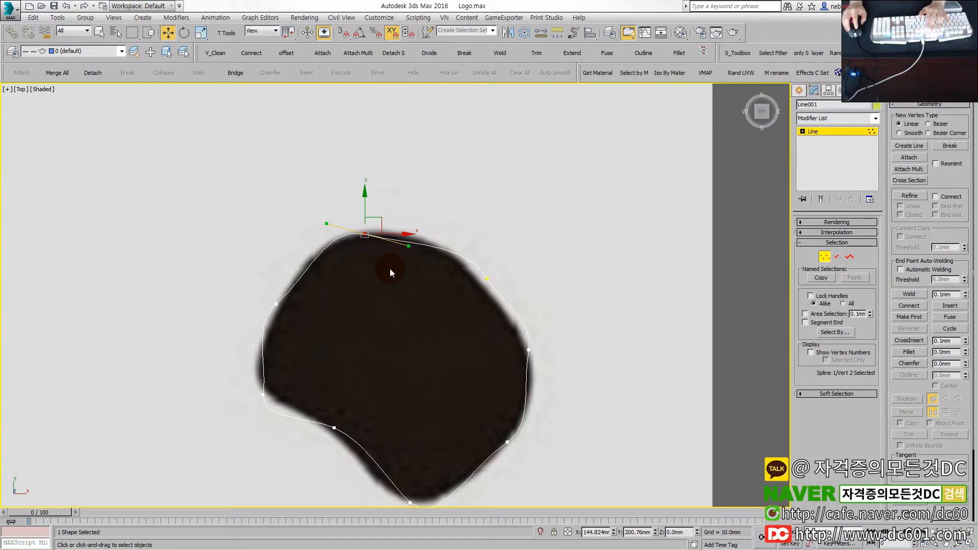
# Step: Toggle the transform gizmo's display and shift the ear outline's topmost vertex slightly along X
pyautogui.press('F8')
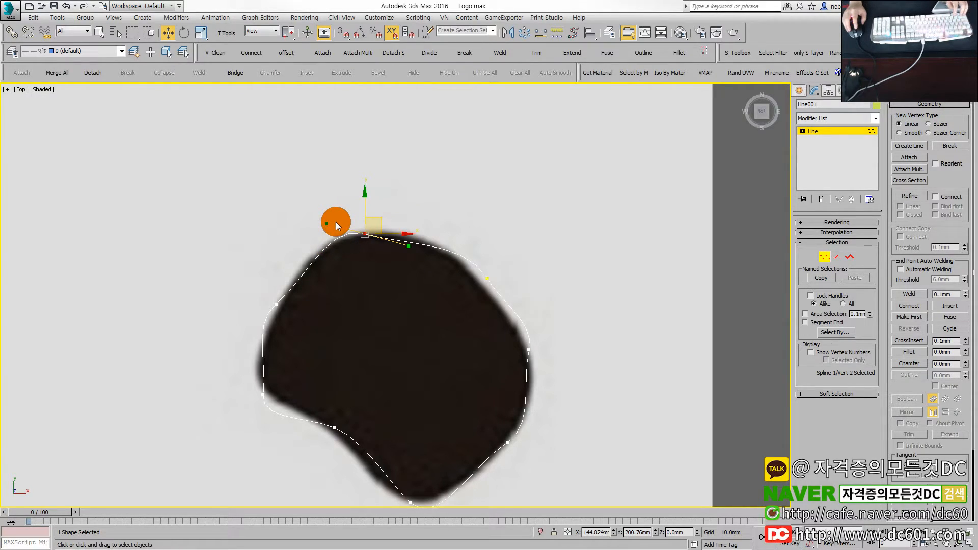
pyautogui.press('x')
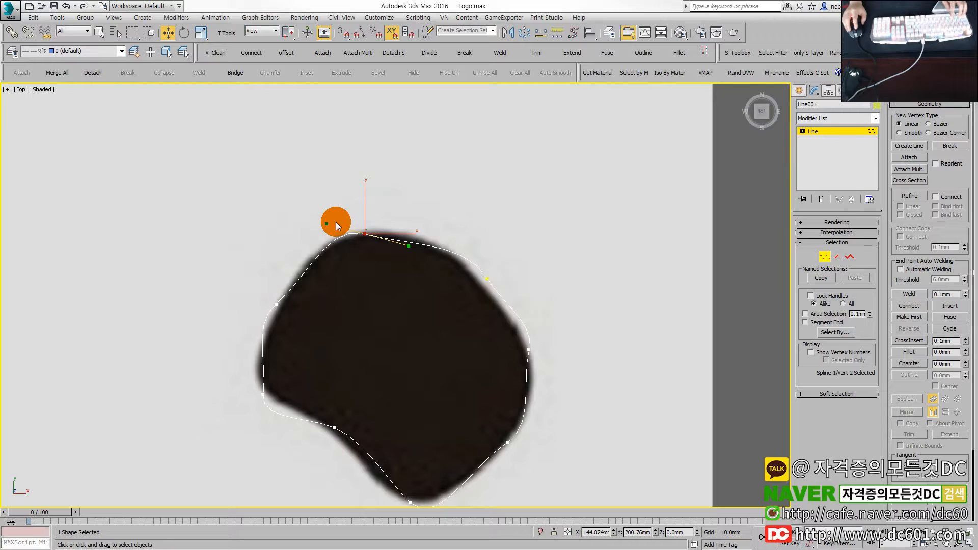
pyautogui.press('x')
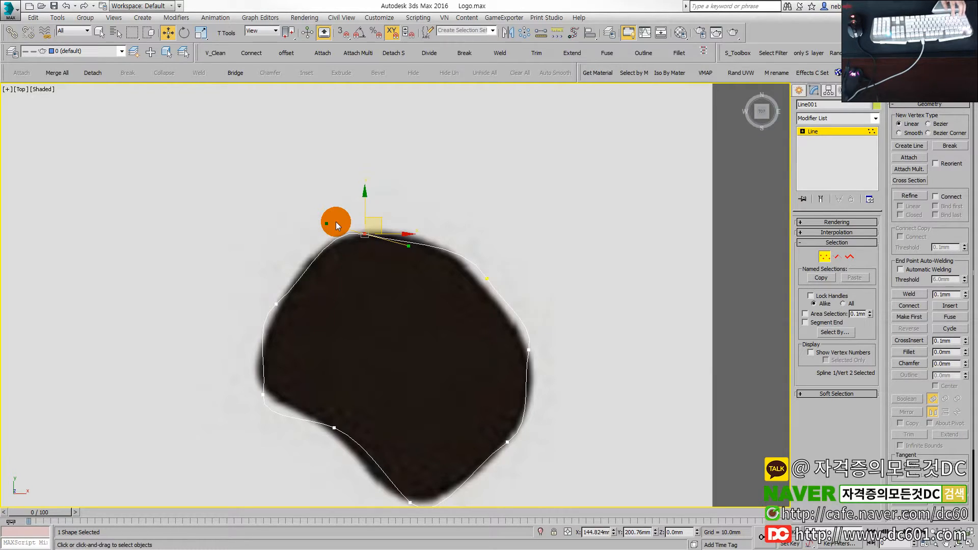
pyautogui.press('x')
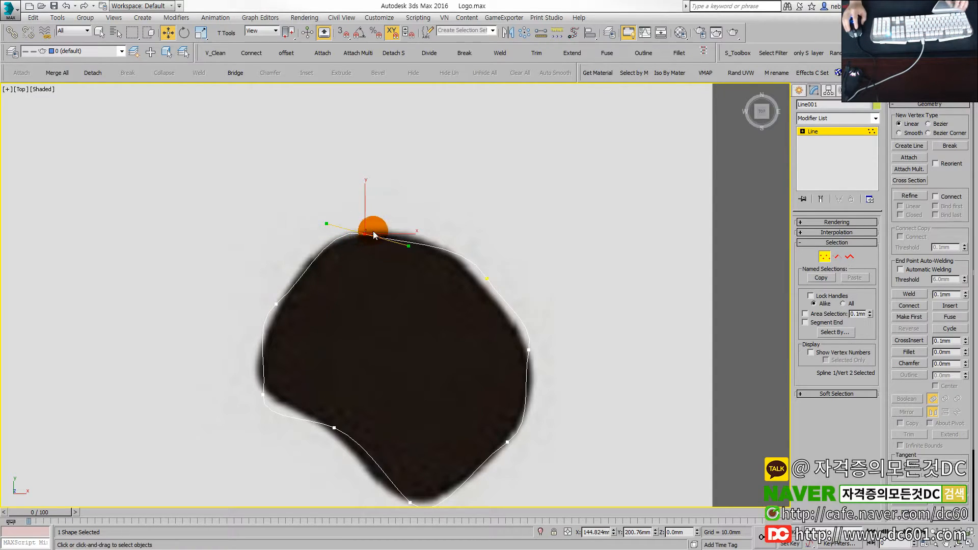
pyautogui.press('x')
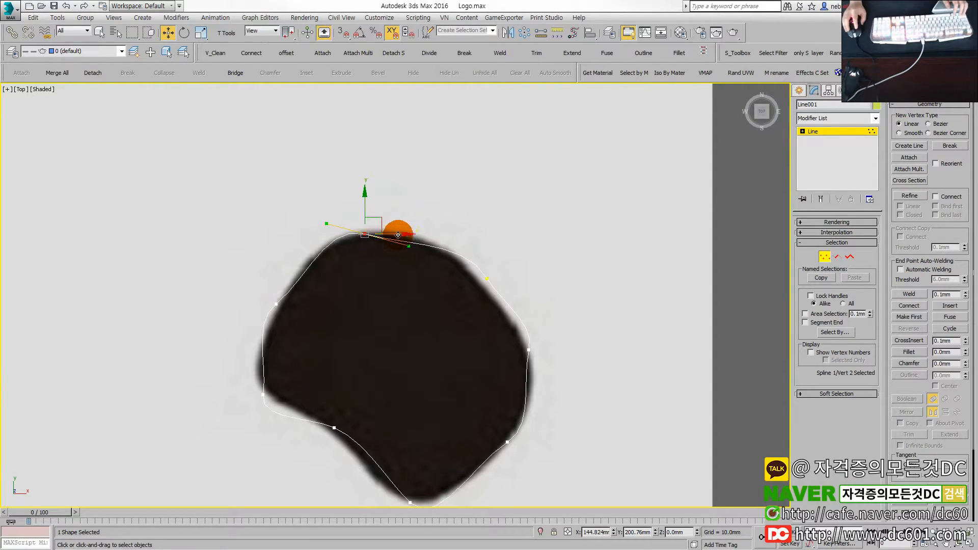
pyautogui.moveTo(393, 232); pyautogui.dragTo(411, 249)
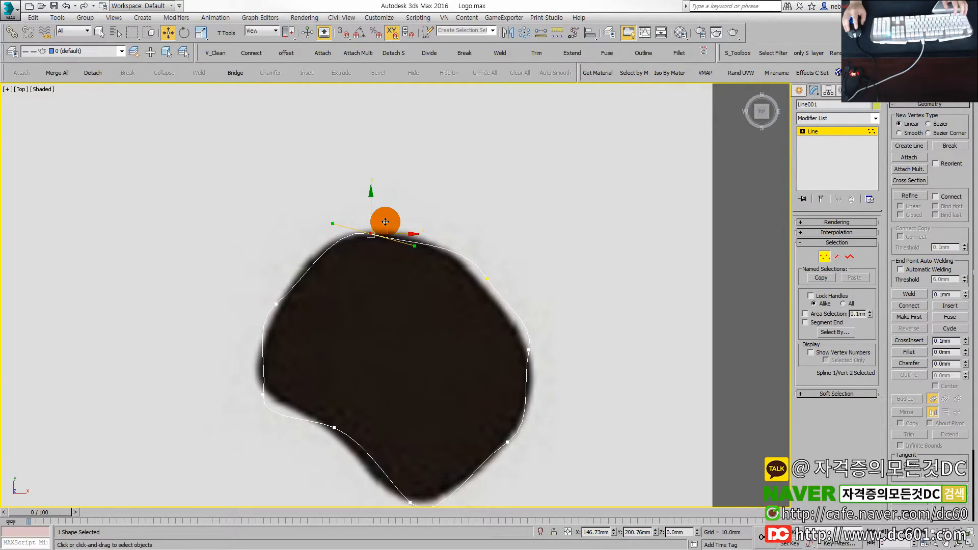
pyautogui.press('x')
pyautogui.press('x')
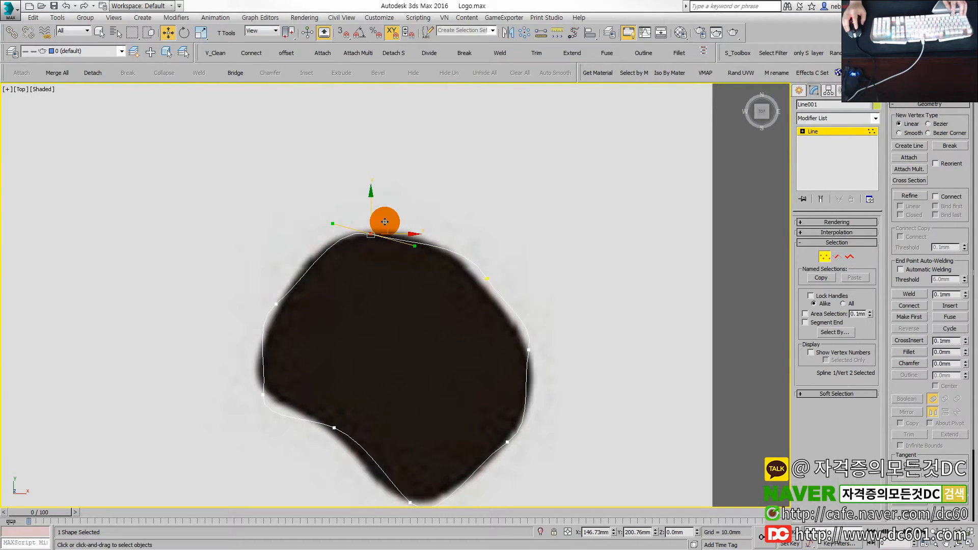
# Step: Adjust the top vertex's handle and reshape the two vertices on the ear's left side to follow its edge
pyautogui.moveTo(415, 246); pyautogui.dragTo(373, 238)
pyautogui.moveTo(291, 309)
pyautogui.mouseDown()
pyautogui.moveTo(259, 336)
pyautogui.moveTo(273, 310)
pyautogui.mouseUp()
pyautogui.moveTo(306, 335); pyautogui.dragTo(316, 294, button='middle')
pyautogui.moveTo(242, 330)
pyautogui.mouseDown()
pyautogui.moveTo(302, 385)
pyautogui.moveTo(281, 355)
pyautogui.moveTo(291, 361)
pyautogui.mouseUp()
pyautogui.click(344, 386)
pyautogui.moveTo(344, 386); pyautogui.dragTo(311, 349, button='middle')
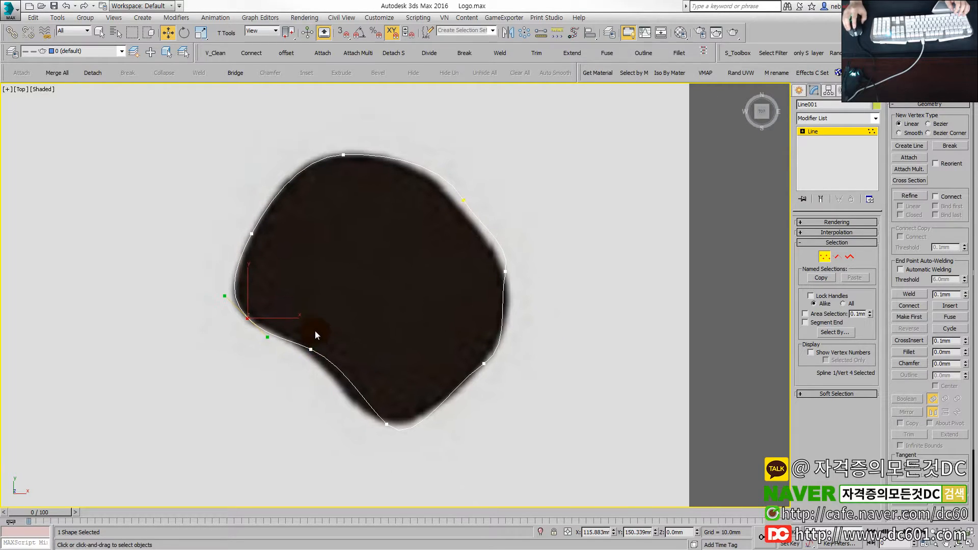
# Step: Reshape the outline at the ear's concave notch and at its lowest vertex to match the reference image
pyautogui.moveTo(343, 367); pyautogui.dragTo(311, 353)
pyautogui.click(310, 349)
pyautogui.click(311, 347)
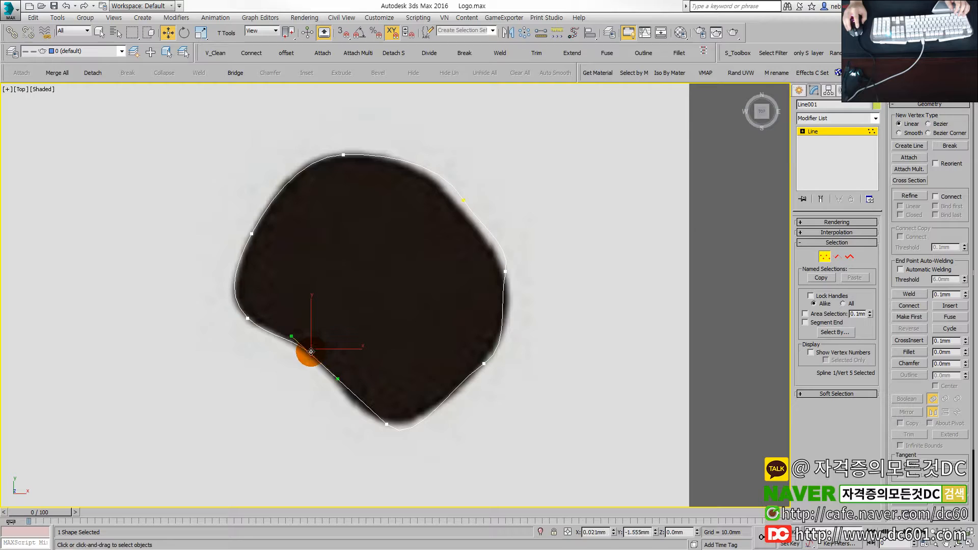
pyautogui.moveTo(371, 389); pyautogui.dragTo(344, 357, button='middle')
pyautogui.click(359, 392)
pyautogui.moveTo(385, 419); pyautogui.dragTo(359, 393)
# Step: Fit the ear outline's three right-side vertices and their Bezier handles to the dark shape's edge
pyautogui.click(457, 331)
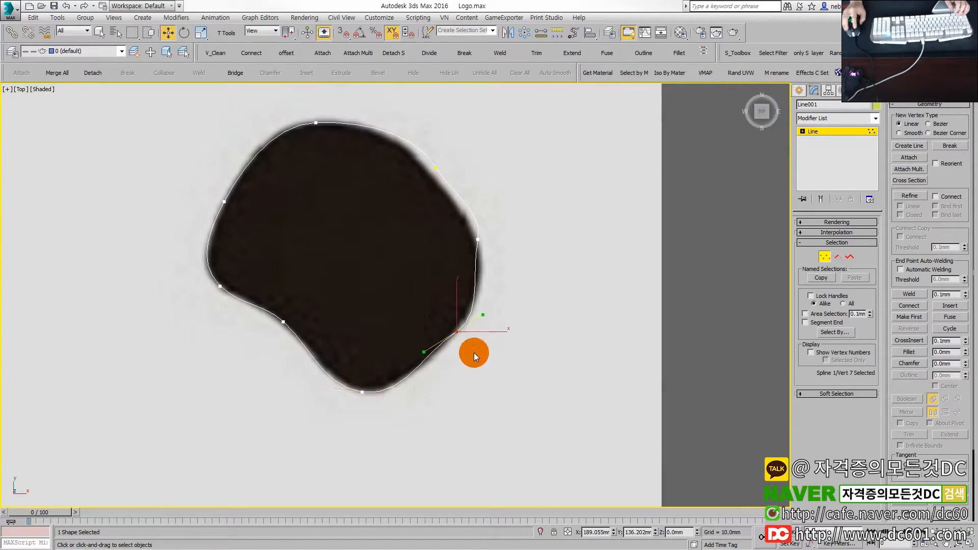
pyautogui.moveTo(427, 351); pyautogui.dragTo(475, 316)
pyautogui.moveTo(484, 315); pyautogui.dragTo(435, 389, button='middle')
pyautogui.moveTo(398, 266); pyautogui.dragTo(429, 319)
pyautogui.moveTo(376, 216); pyautogui.dragTo(415, 262)
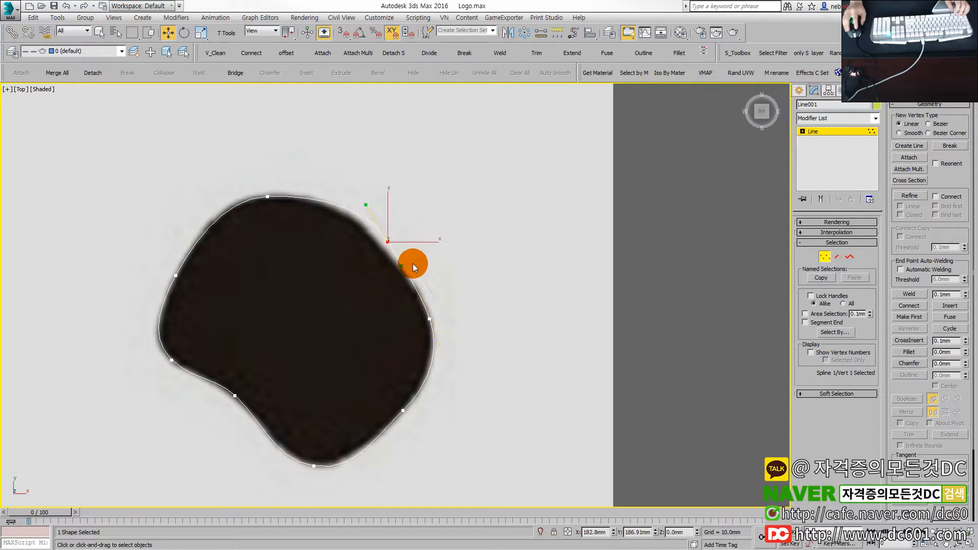
pyautogui.moveTo(401, 258)
pyautogui.mouseDown()
pyautogui.moveTo(381, 243)
pyautogui.moveTo(409, 262)
pyautogui.mouseUp()
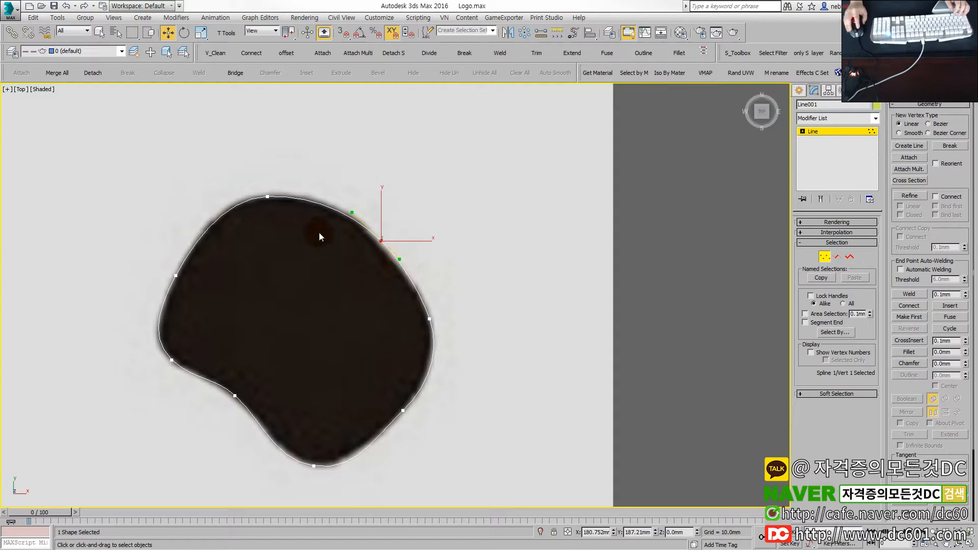
# Step: Lower the outline's interpolation steps to 2 and enable Adaptive interpolation
pyautogui.click(843, 233)
pyautogui.click(833, 262)
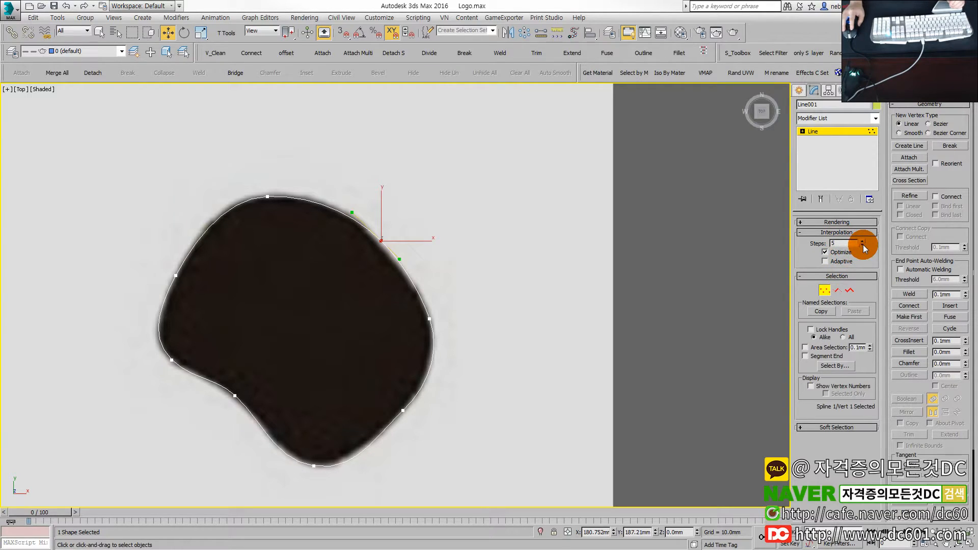
pyautogui.click(863, 246)
pyautogui.scroll(8, 306, 214)
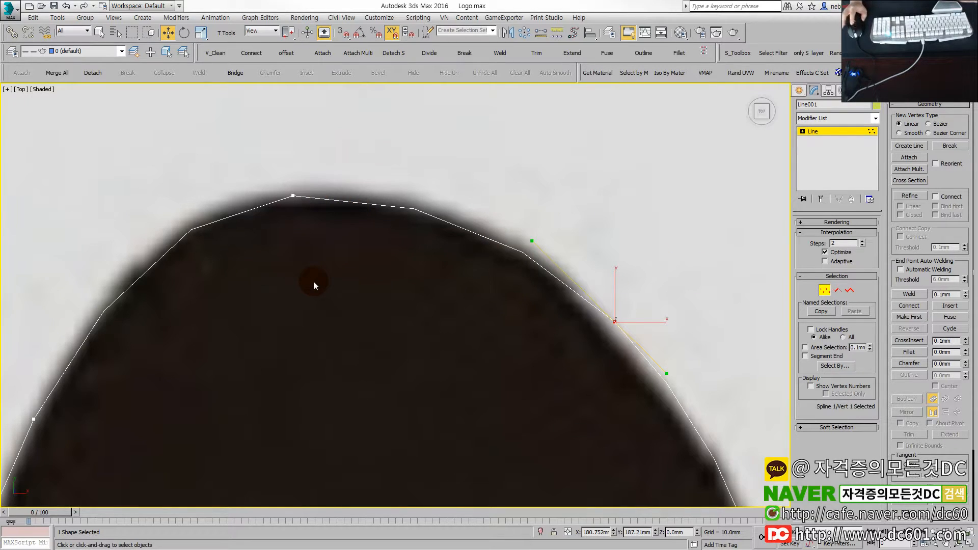
pyautogui.click(841, 258)
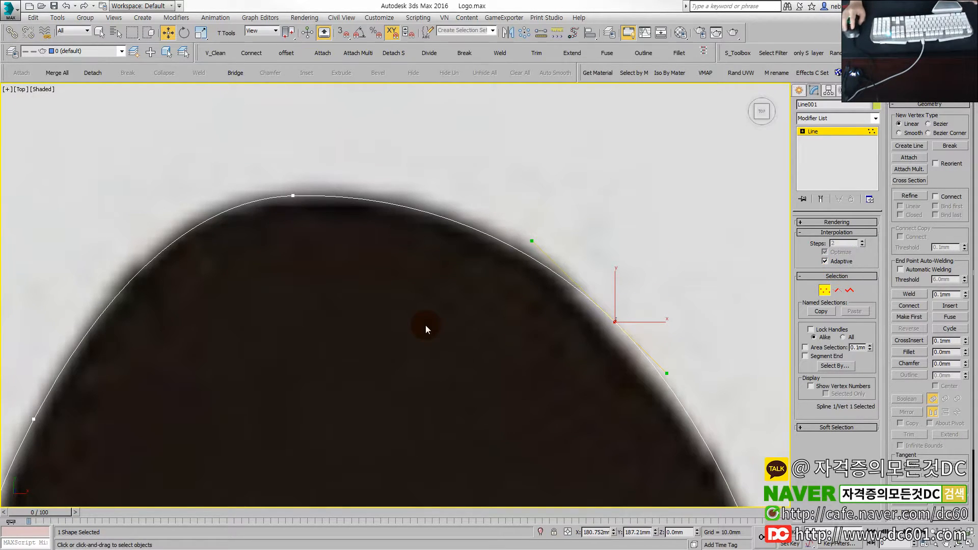
pyautogui.scroll(-3, 479, 334)
pyautogui.scroll(-4, 363, 301)
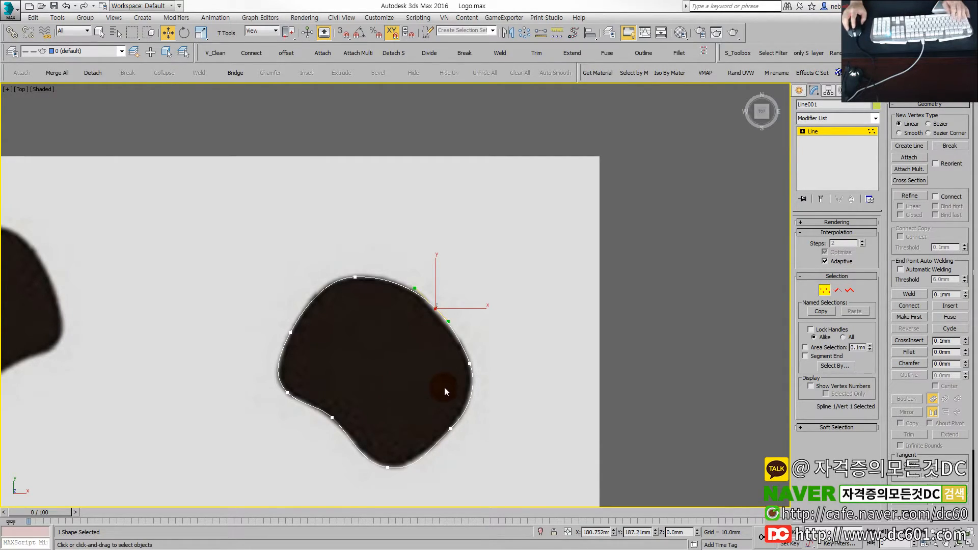
# Step: Leave vertex editing and extrude the ear outline by 25 mm in an angled view
pyautogui.press('1')
pyautogui.keyDown('alt'); pyautogui.moveTo(440, 389); pyautogui.dragTo(366, 404, button='middle'); pyautogui.keyUp('alt')
pyautogui.hotkey('shift', 'e')
pyautogui.scroll(4, 390, 372)
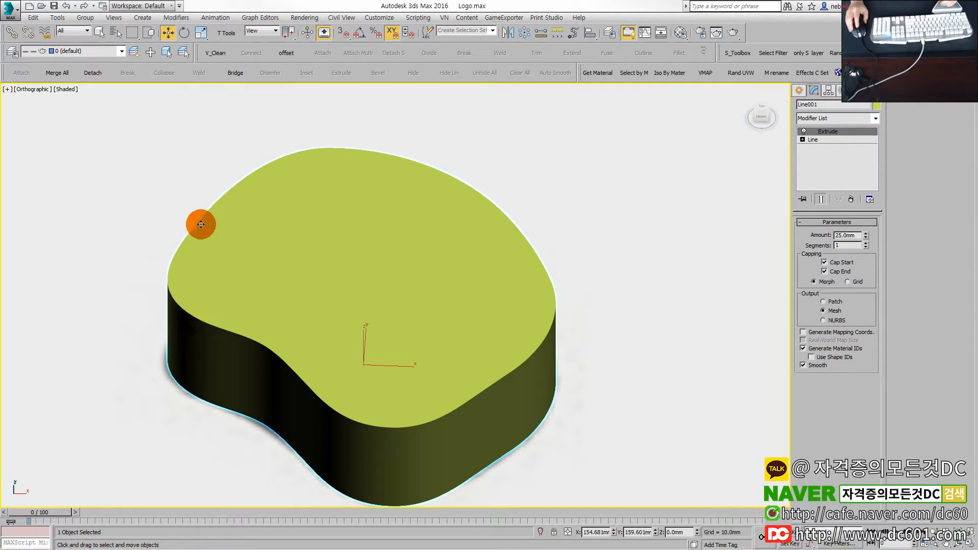
pyautogui.scroll(-3, 336, 260)
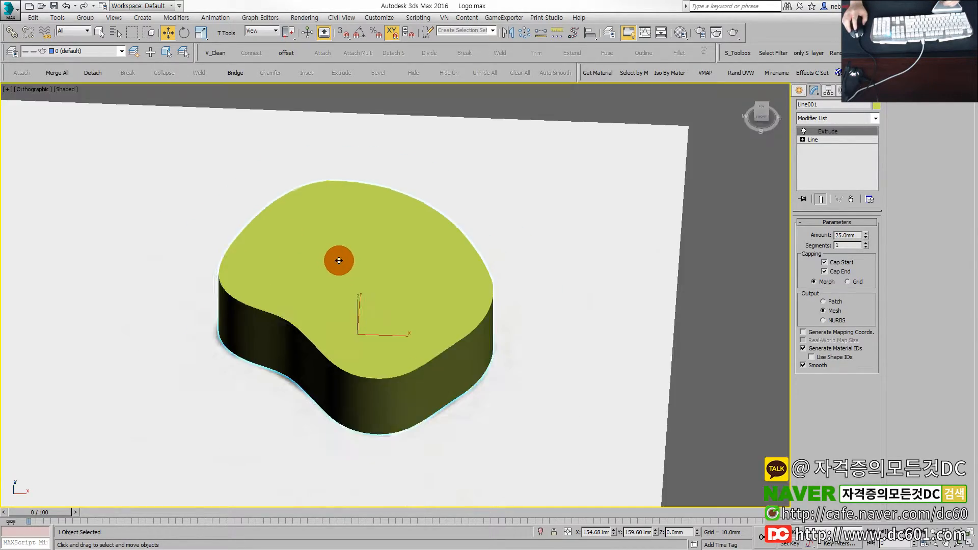
# Step: Display the extruded result with edged faces while at the Line level, and turn off Adaptive interpolation
pyautogui.click(832, 142)
pyautogui.moveTo(430, 269); pyautogui.dragTo(512, 267, button='middle')
pyautogui.scroll(3, 511, 265)
pyautogui.click(821, 198)
pyautogui.moveTo(491, 326); pyautogui.dragTo(422, 314, button='middle')
pyautogui.press('F4')
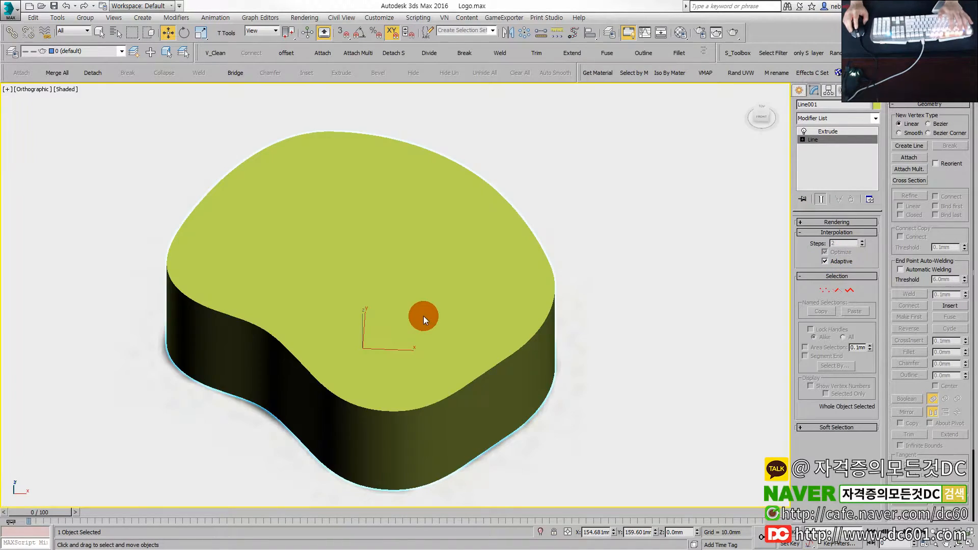
pyautogui.click(838, 260)
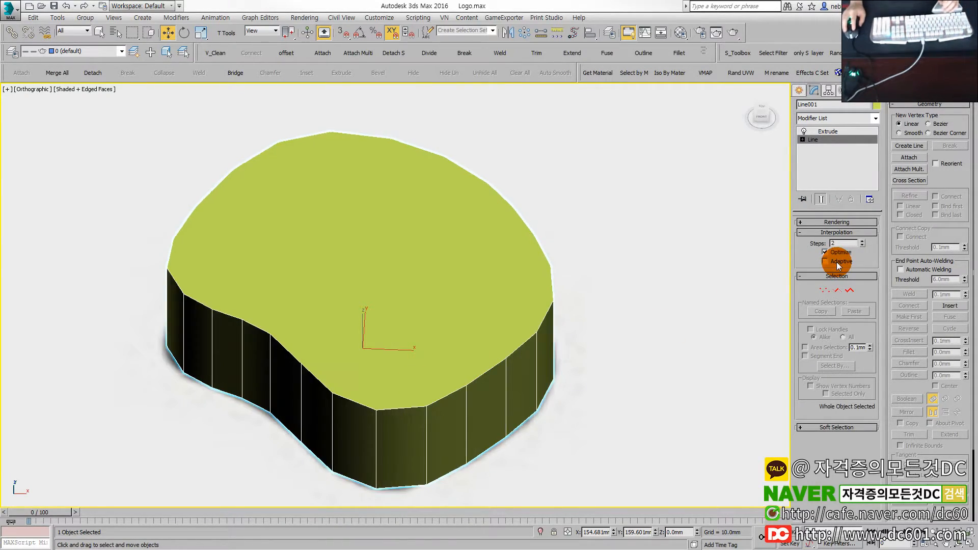
# Step: Set the line's interpolation steps to 6 and toggle Optimize off and back on
pyautogui.moveTo(850, 243); pyautogui.dragTo(775, 252)
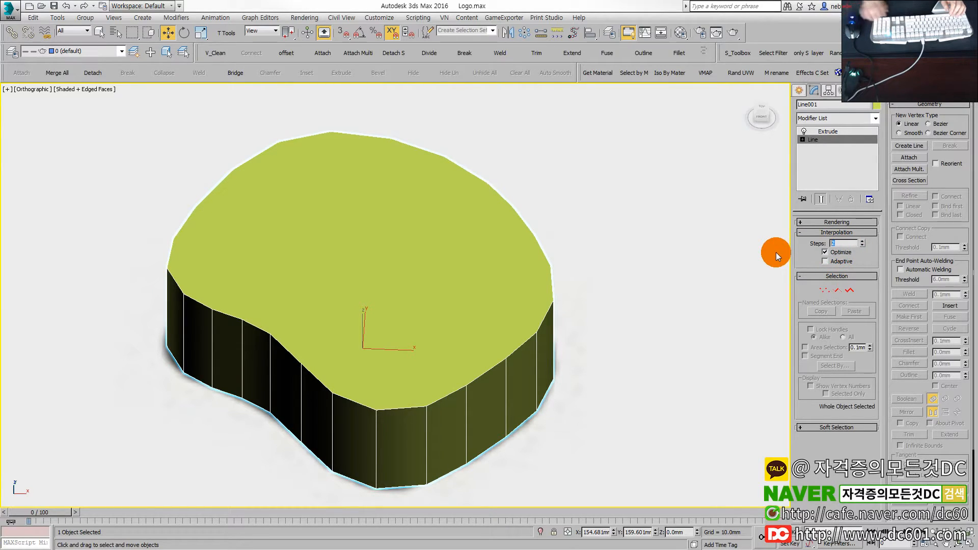
pyautogui.write('6')
pyautogui.press('Return')
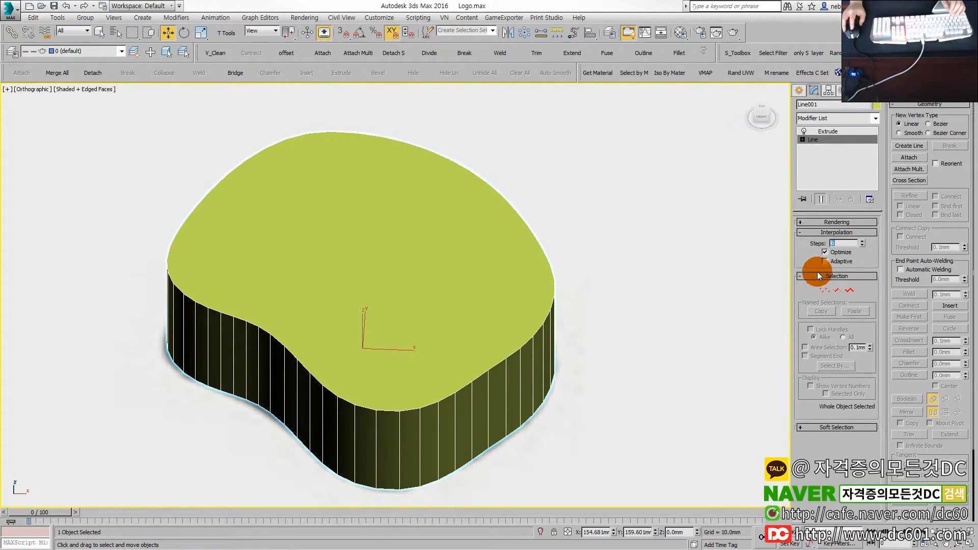
pyautogui.click(845, 253)
pyautogui.click(845, 253)
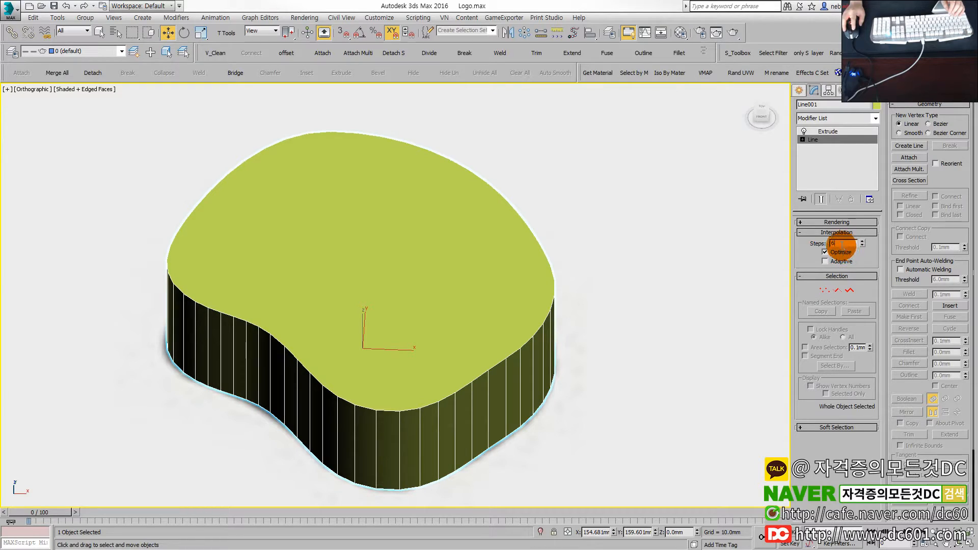
# Step: Set the line's interpolation steps to 30, switch Adaptive interpolation back on, and deselect the ear
pyautogui.moveTo(844, 244); pyautogui.dragTo(801, 249)
pyautogui.write('30')
pyautogui.press('Return')
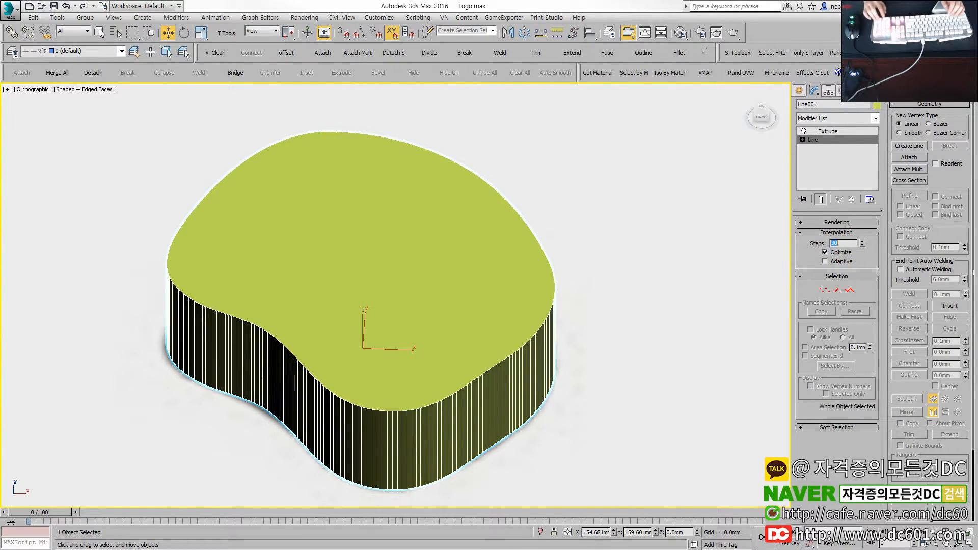
pyautogui.doubleClick(844, 244)
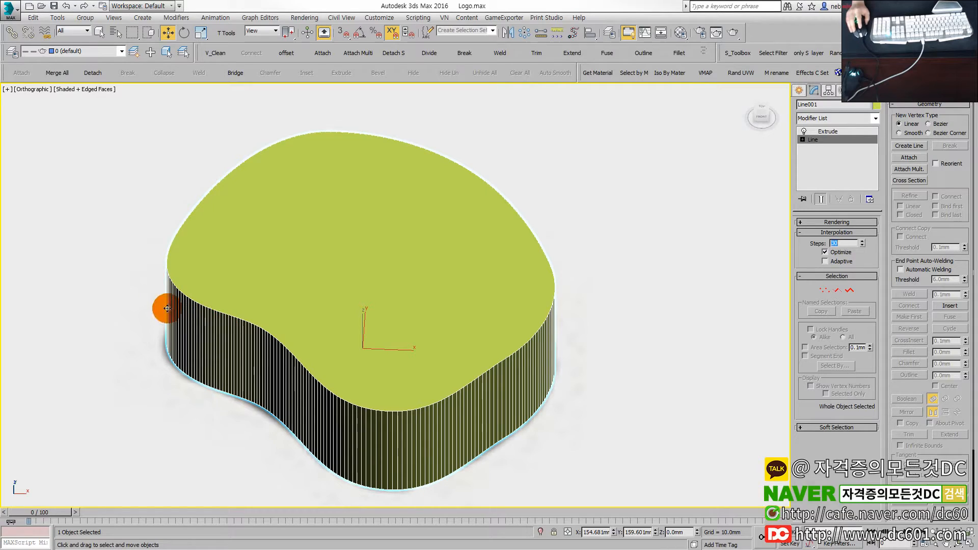
pyautogui.click(850, 261)
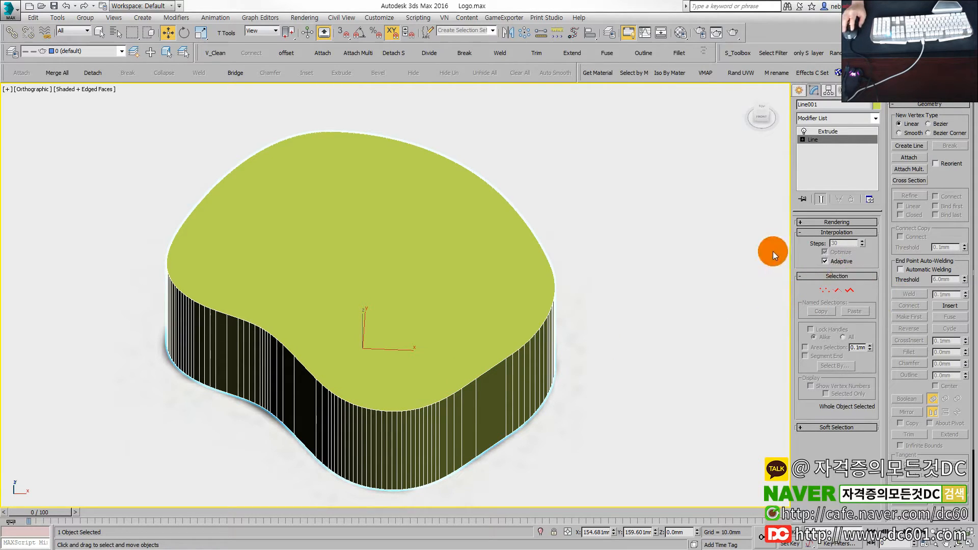
pyautogui.click(819, 231)
pyautogui.click(560, 265)
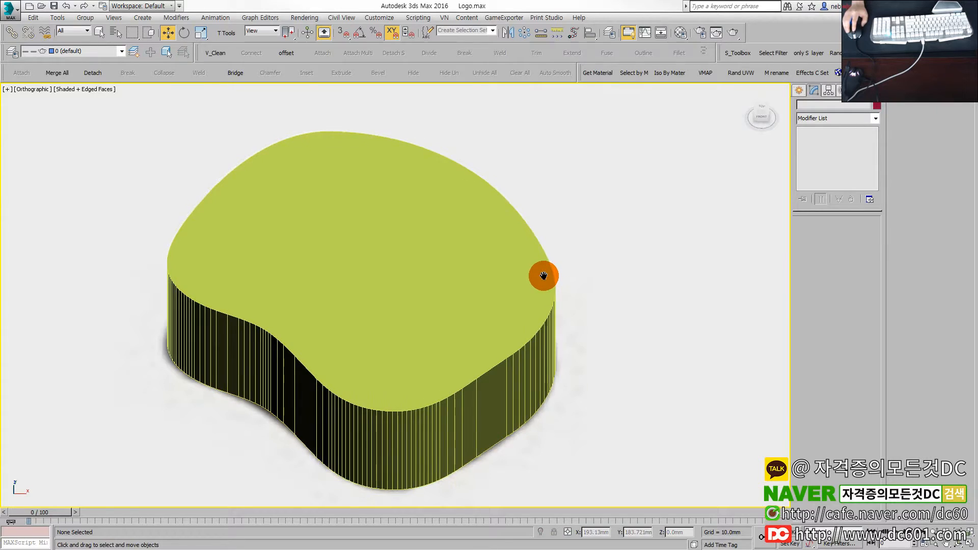
# Step: Return to the top view and remove the Extrude modifier from the traced ear
pyautogui.scroll(-8, 541, 277)
pyautogui.press('t')
pyautogui.click(523, 170)
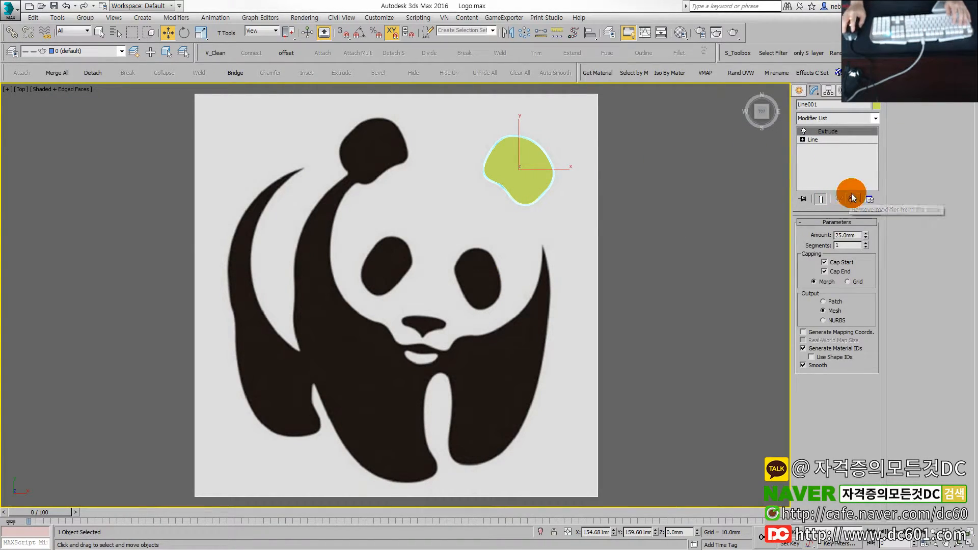
pyautogui.click(850, 199)
pyautogui.scroll(5, 509, 229)
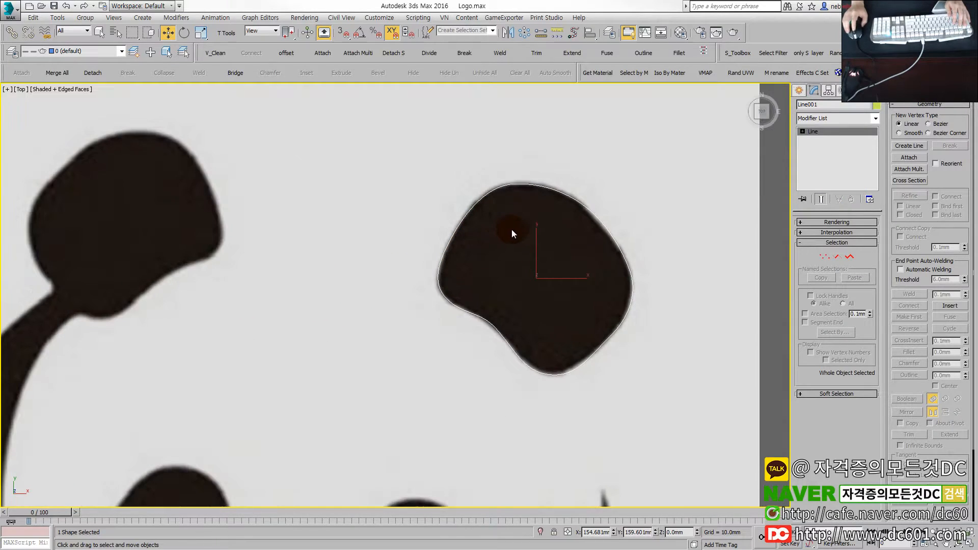
# Step: Select the ear outline's vertices, and switch the line between its vertex, segment and whole-object levels
pyautogui.moveTo(604, 141); pyautogui.dragTo(502, 239)
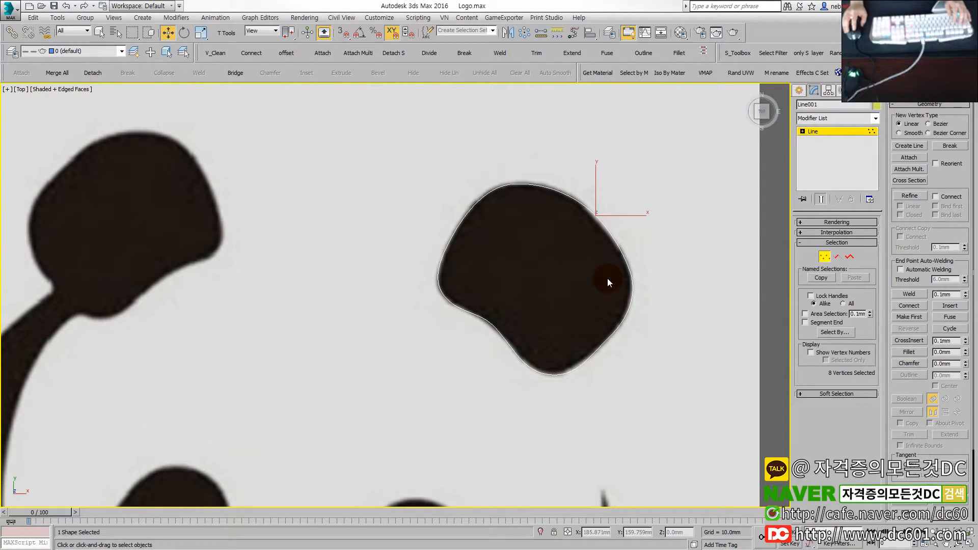
pyautogui.scroll(3, 609, 277)
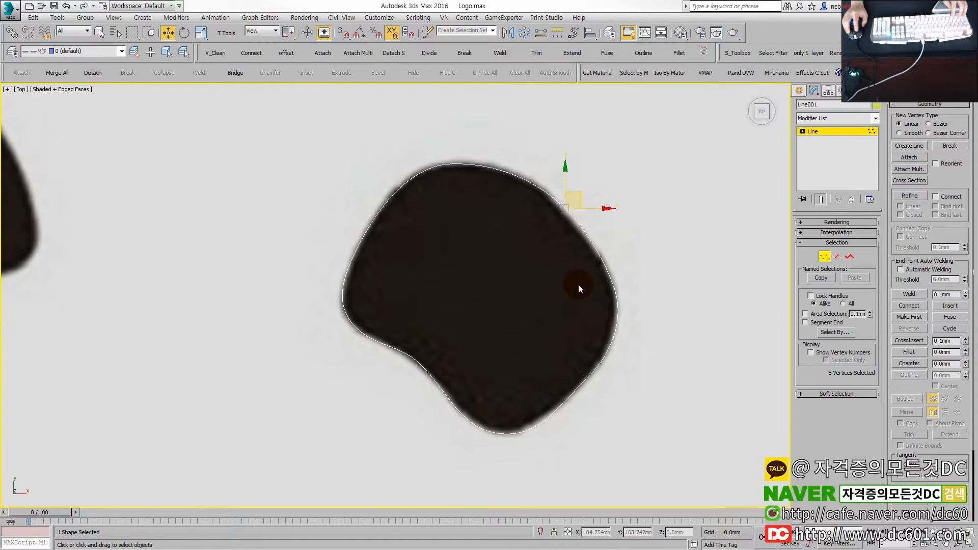
pyautogui.press('1')
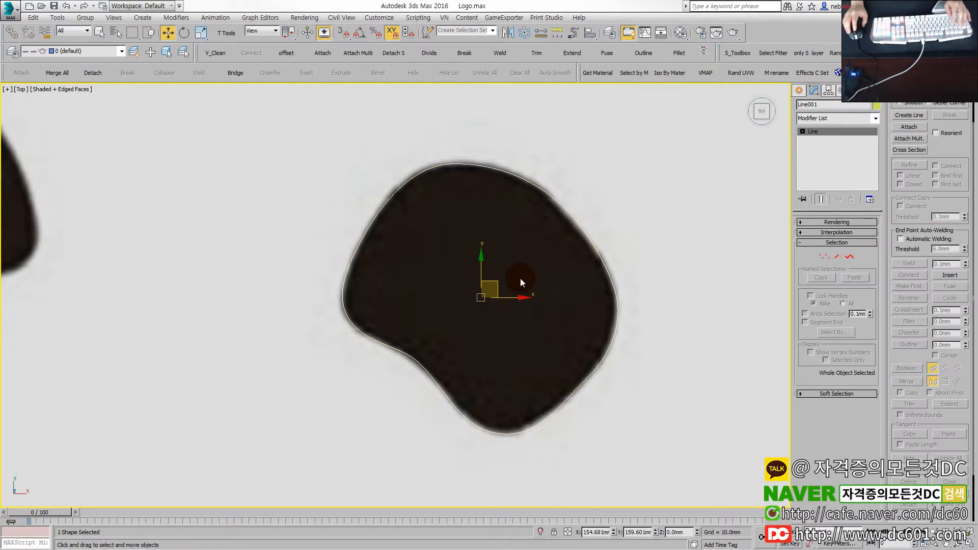
pyautogui.press('1')
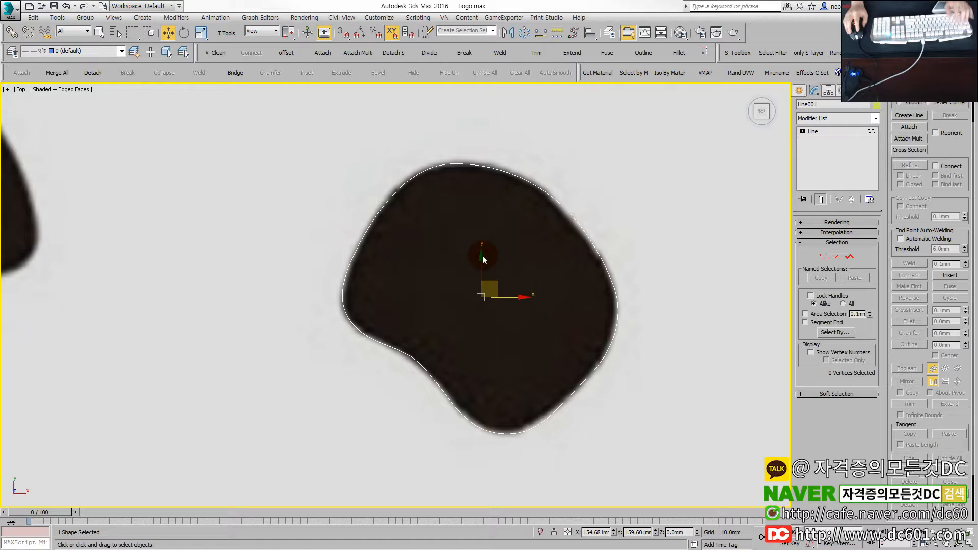
pyautogui.scroll(-2, 487, 278)
pyautogui.scroll(-2, 489, 281)
pyautogui.press('2')
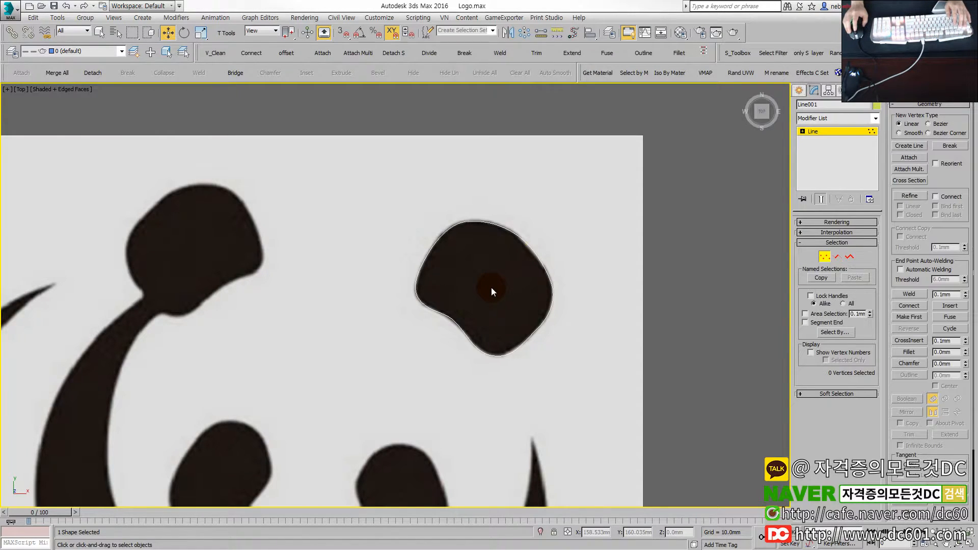
pyautogui.moveTo(479, 292); pyautogui.dragTo(520, 273, button='middle')
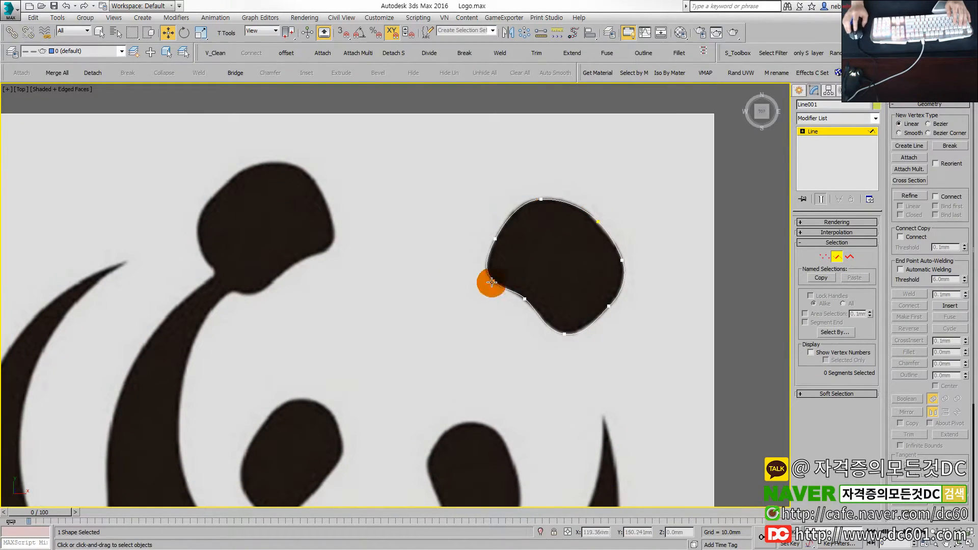
pyautogui.press('1')
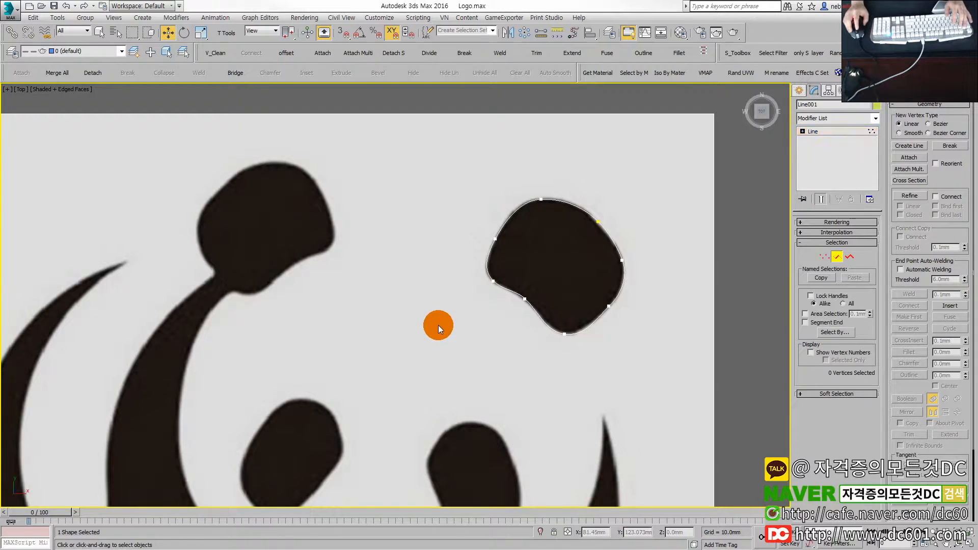
# Step: Start the Line tool for a new spline at the panda's untraced left ear
pyautogui.moveTo(346, 348); pyautogui.dragTo(543, 295, button='middle')
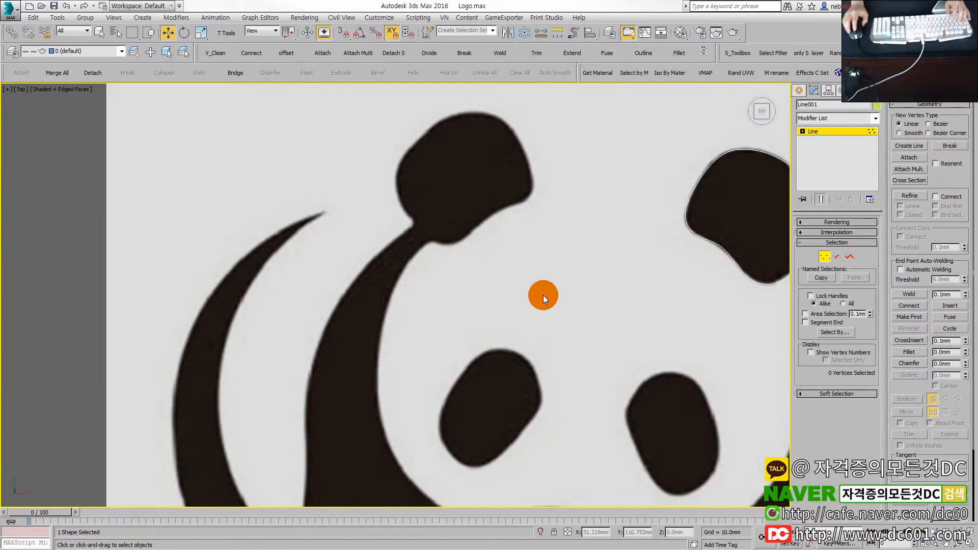
pyautogui.click(799, 90)
pyautogui.click(815, 164)
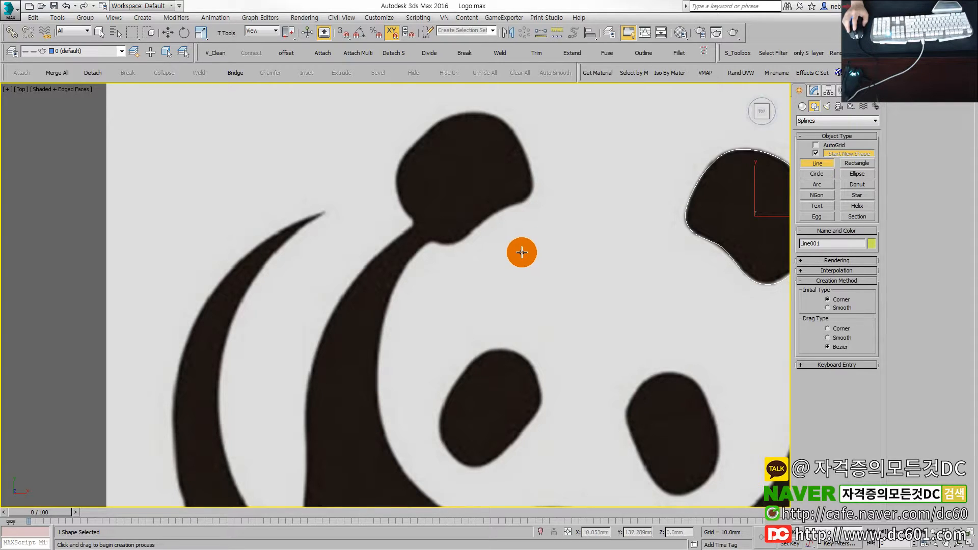
pyautogui.moveTo(521, 252); pyautogui.dragTo(470, 286, button='middle')
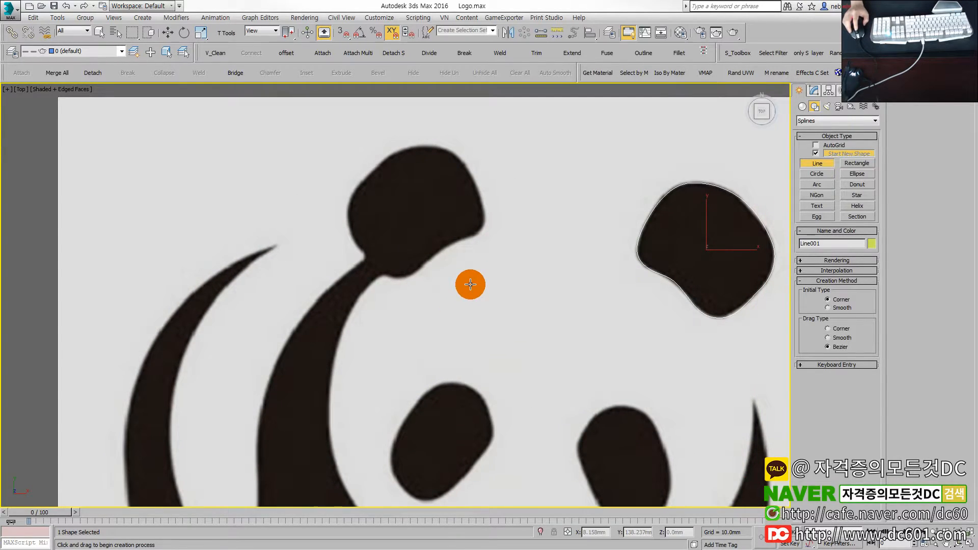
pyautogui.moveTo(478, 275); pyautogui.dragTo(418, 255, button='middle')
pyautogui.click(365, 254)
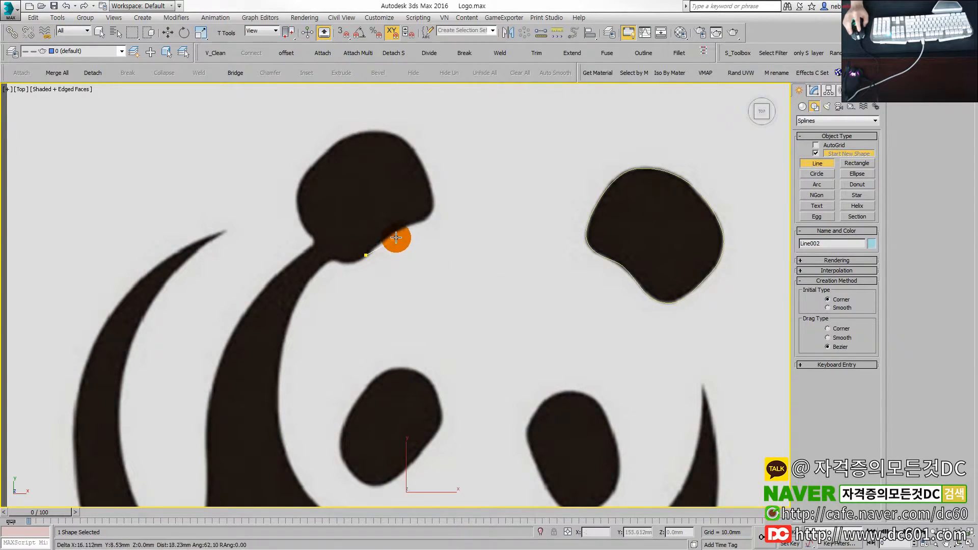
pyautogui.moveTo(406, 227); pyautogui.dragTo(428, 227)
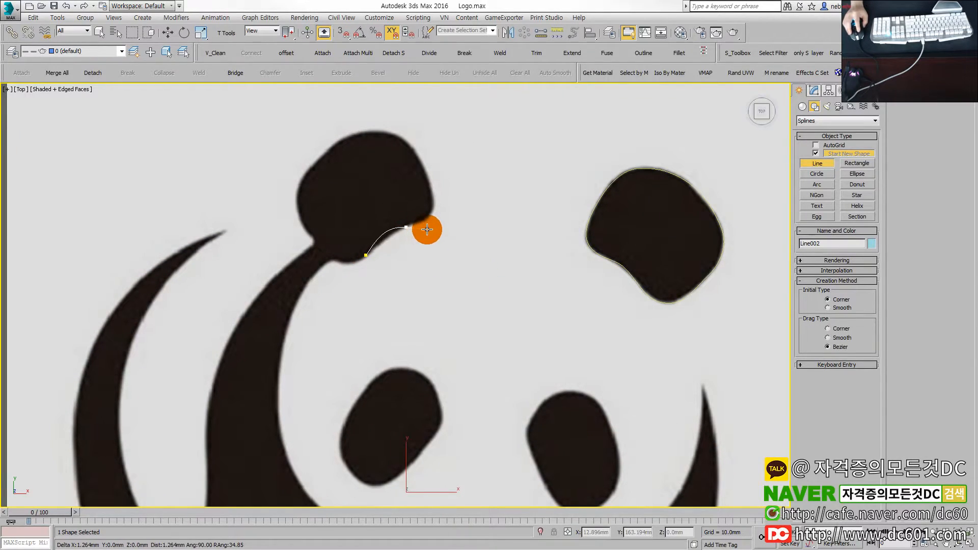
pyautogui.click(432, 182)
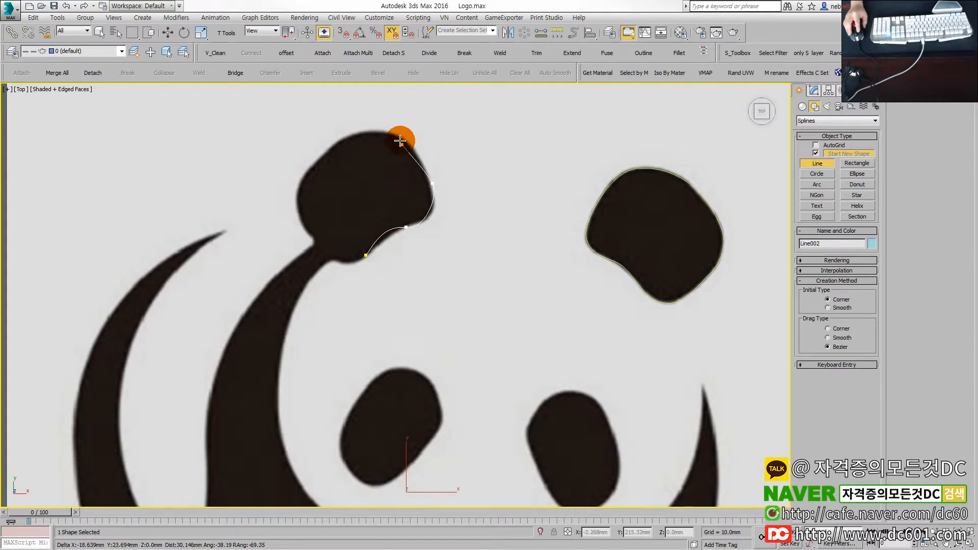
pyautogui.click(371, 132)
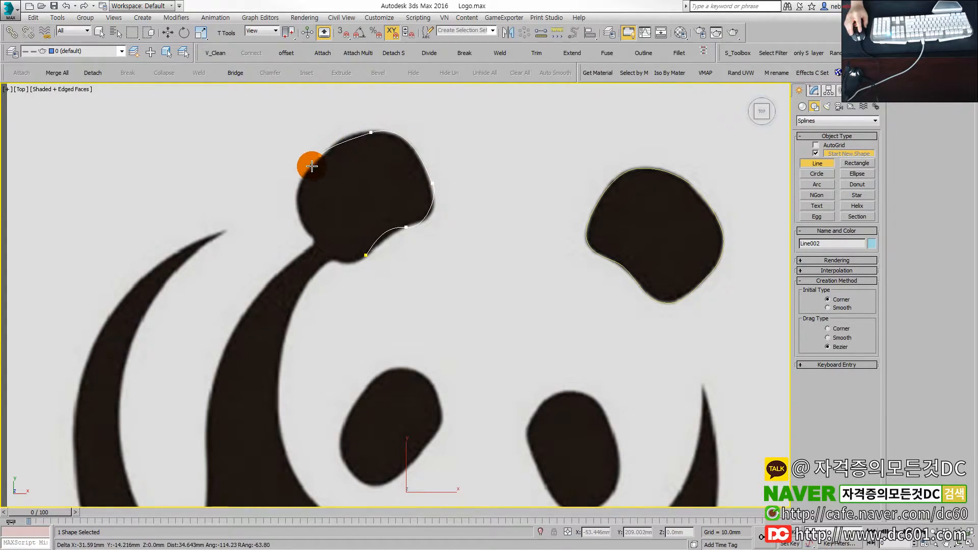
pyautogui.click(298, 187)
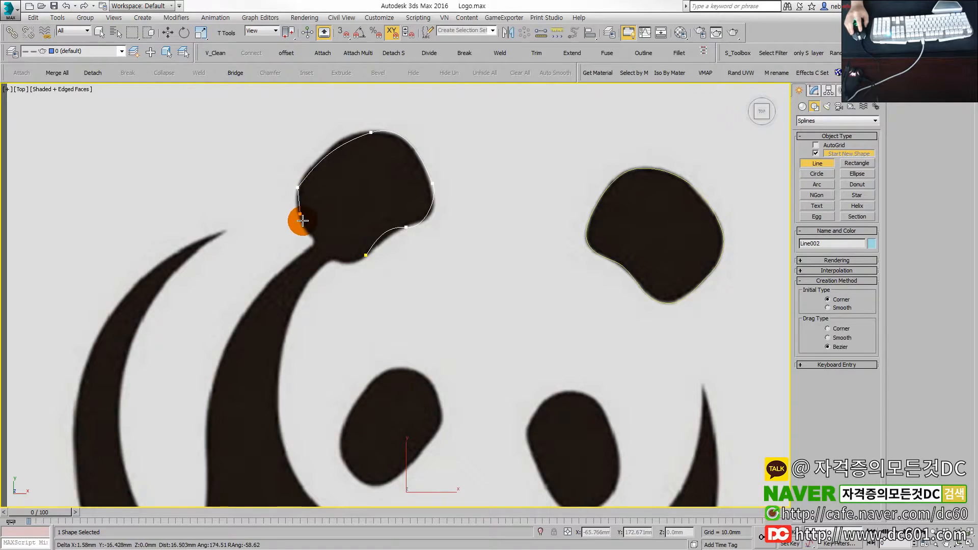
pyautogui.click(305, 235)
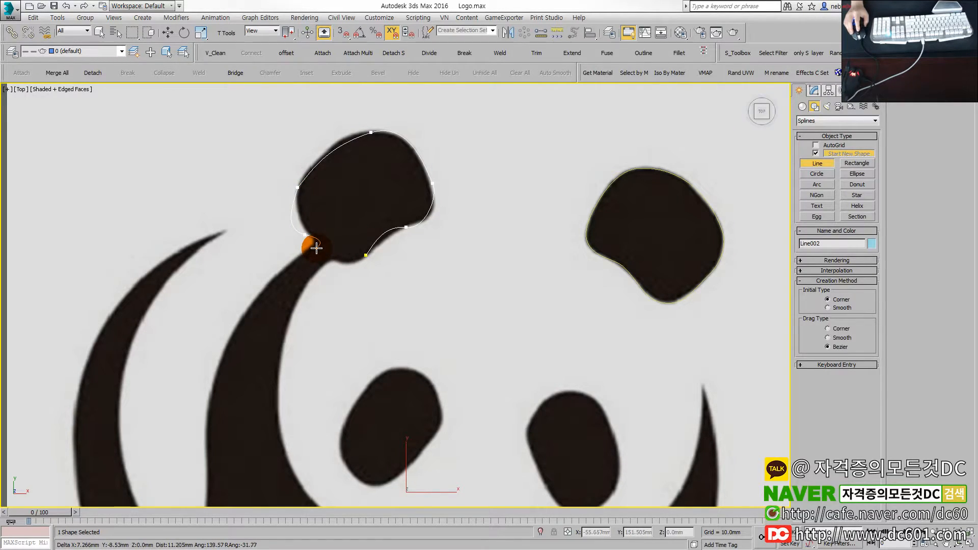
pyautogui.rightClick(317, 248)
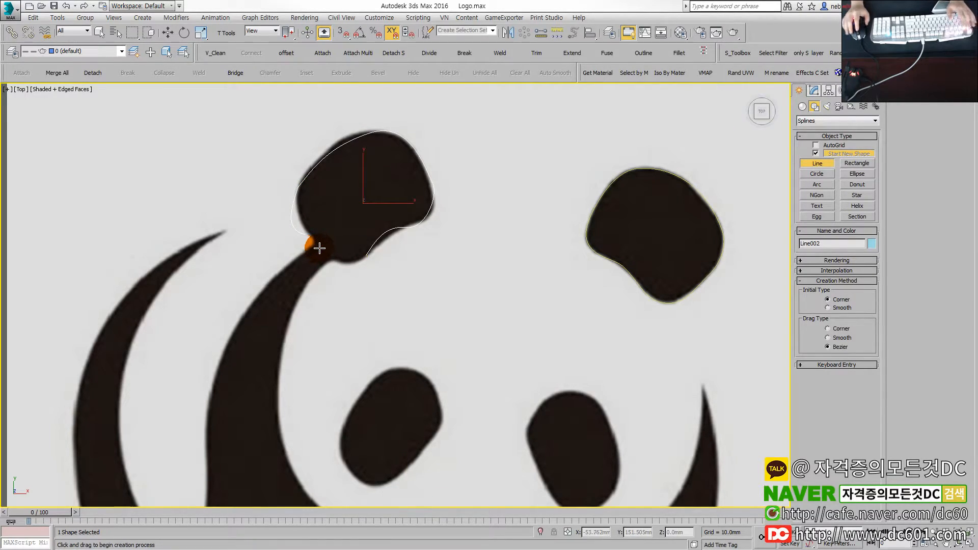
pyautogui.press('Delete')
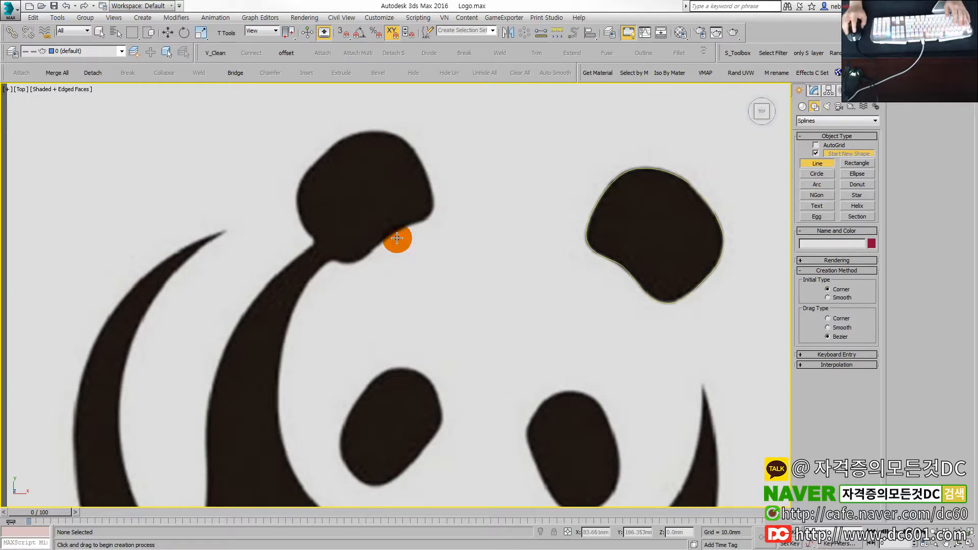
# Step: Trace the left ear with straight line points, from its lower inner edge over the top to its outer side
pyautogui.click(358, 262)
pyautogui.click(392, 232)
pyautogui.click(426, 221)
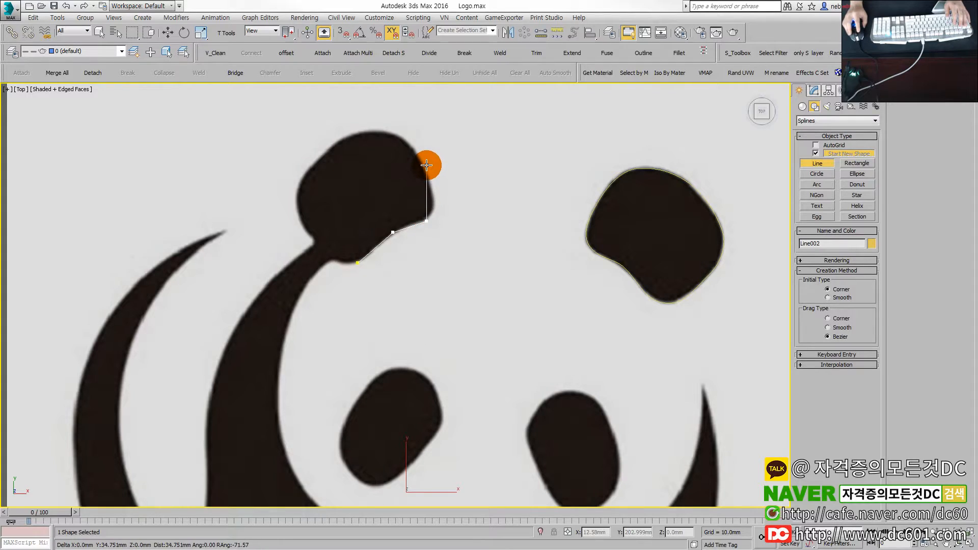
pyautogui.click(418, 156)
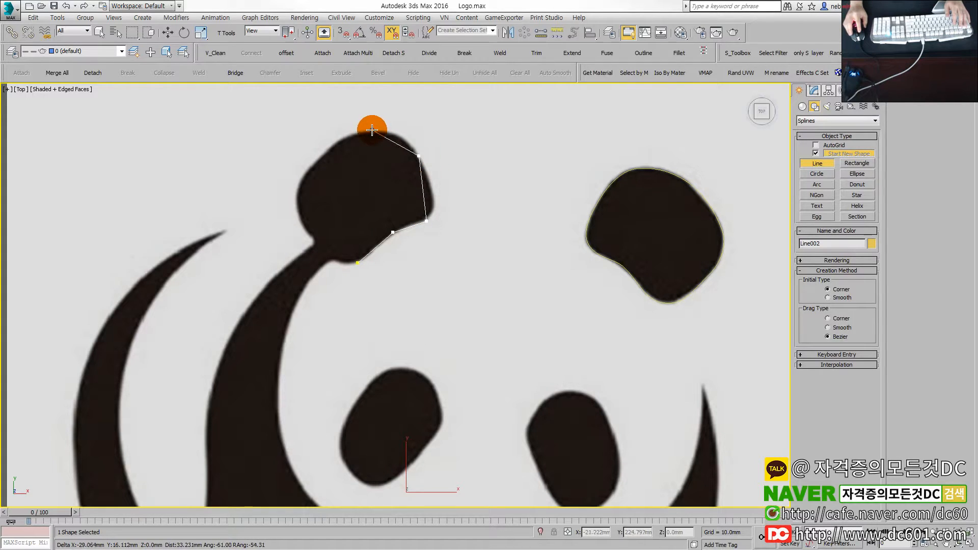
pyautogui.click(371, 129)
pyautogui.click(304, 171)
pyautogui.click(297, 219)
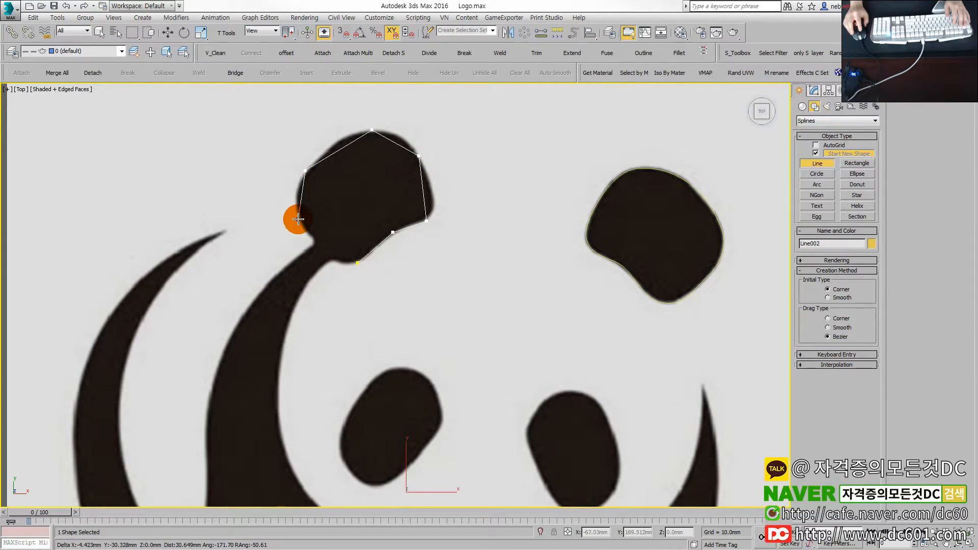
# Step: Continue the line from the ear down the body's inner back edge to the sharp notch beside the white crescent
pyautogui.scroll(-4, 305, 260)
pyautogui.scroll(2, 304, 235)
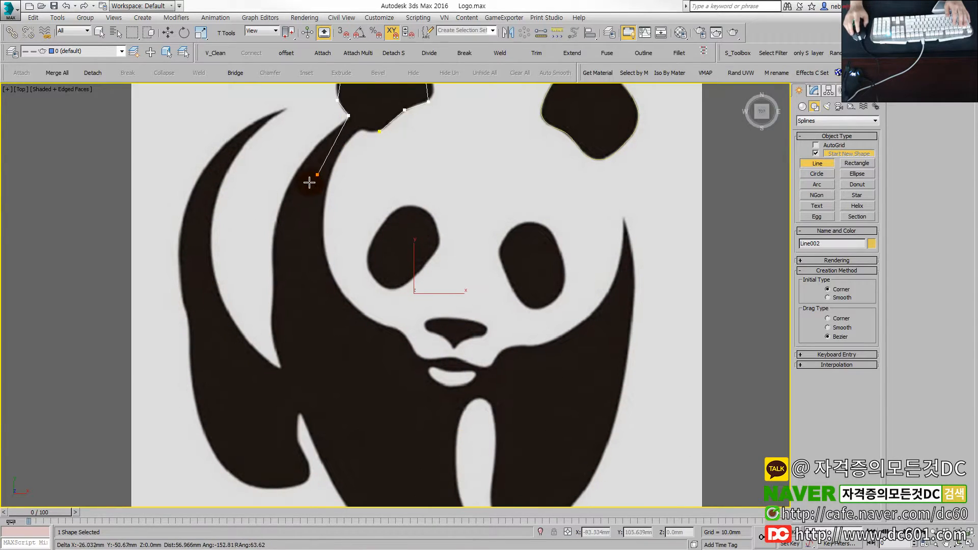
pyautogui.click(275, 214)
pyautogui.click(274, 299)
pyautogui.click(269, 332)
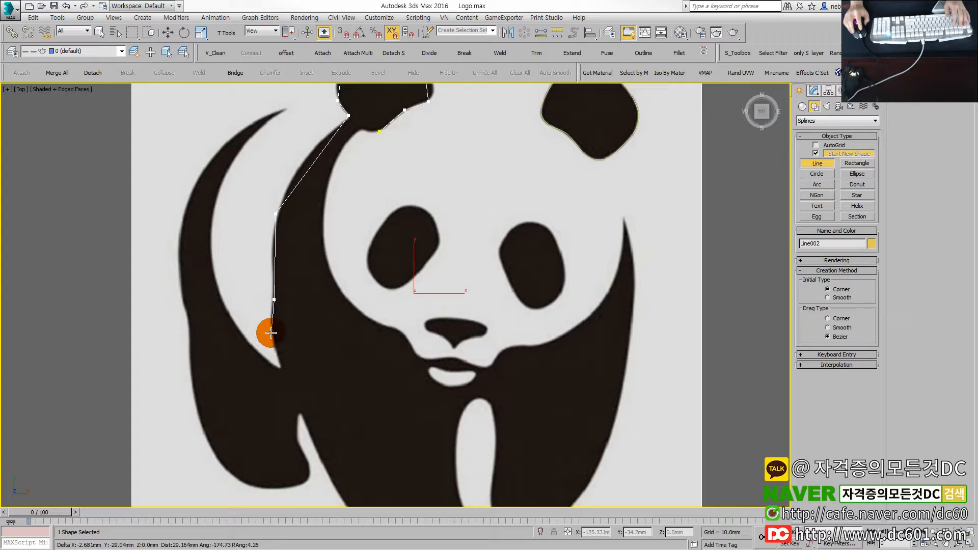
pyautogui.click(284, 371)
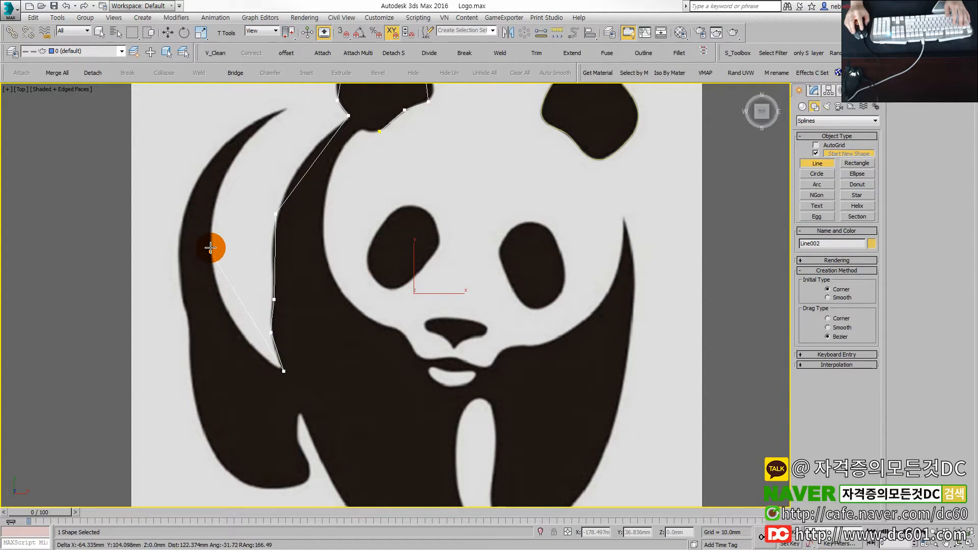
# Step: Continue the line up the inner edge of the back's crescent to its pointed tip
pyautogui.click(212, 268)
pyautogui.moveTo(235, 139); pyautogui.dragTo(231, 197, button='middle')
pyautogui.click(247, 193)
pyautogui.click(283, 166)
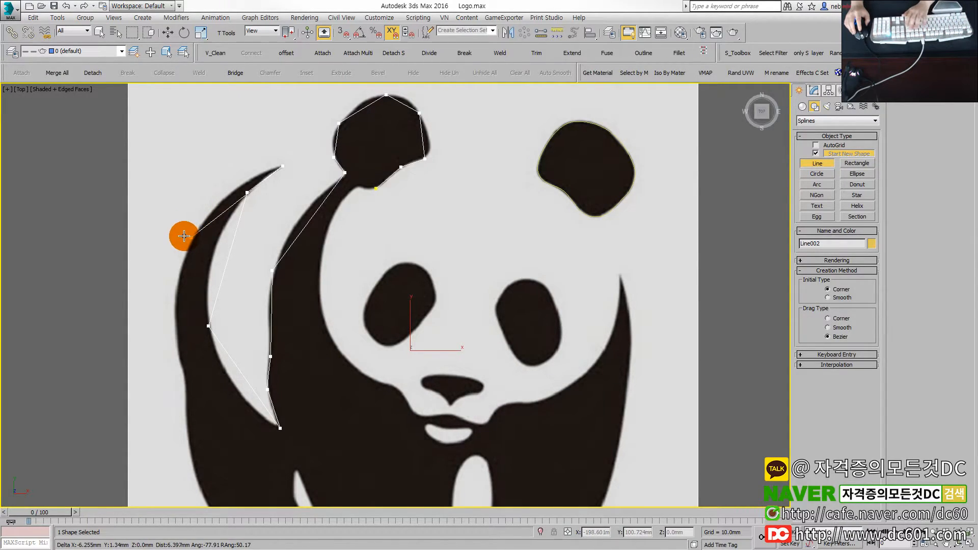
# Step: Continue the line down the back's outer edge with a Bezier point, then around the hind foot to the leg gap
pyautogui.moveTo(182, 256); pyautogui.dragTo(164, 306)
pyautogui.moveTo(196, 321); pyautogui.dragTo(191, 228, button='middle')
pyautogui.click(177, 283)
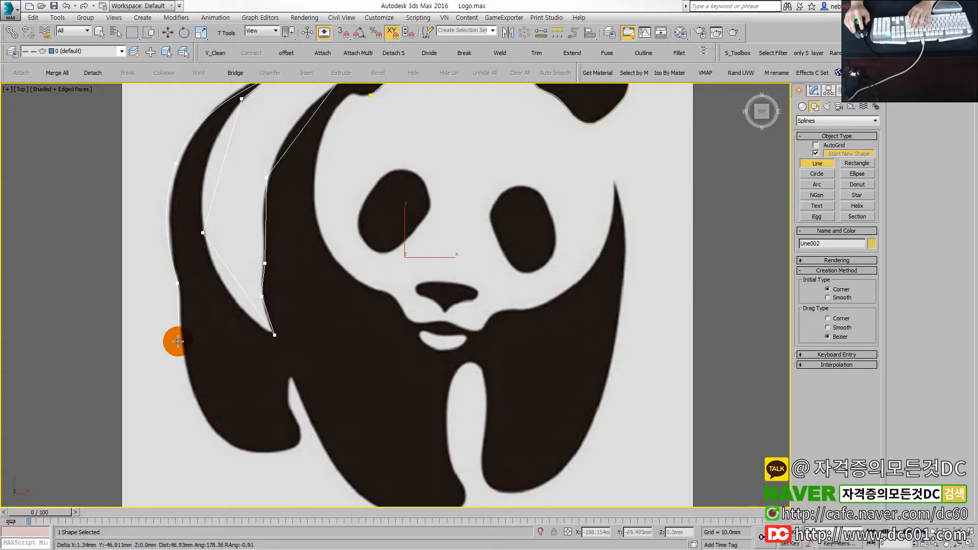
pyautogui.click(186, 372)
pyautogui.click(241, 452)
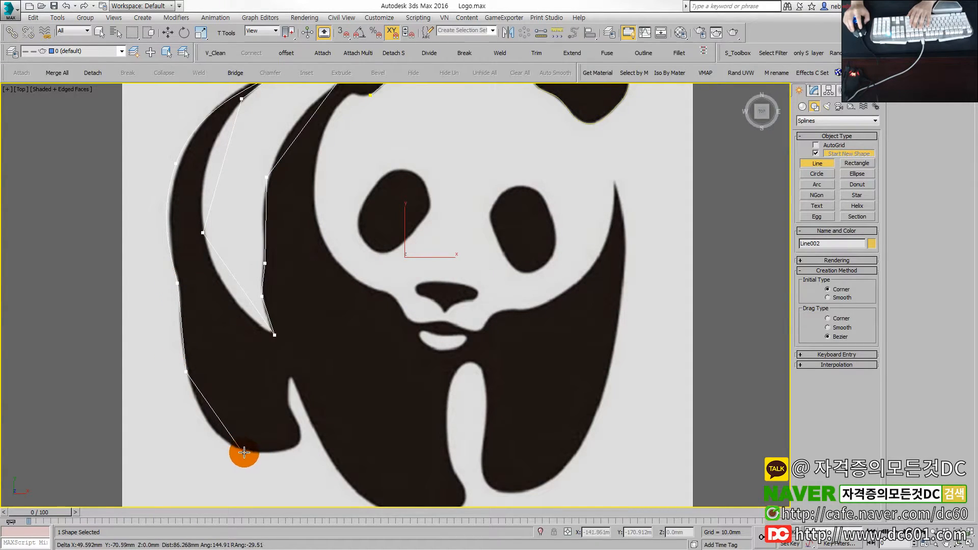
pyautogui.click(302, 437)
pyautogui.click(287, 403)
pyautogui.click(293, 380)
# Step: Continue the line from the hind leg gap around the bottom of the first front foot
pyautogui.scroll(-3, 294, 380)
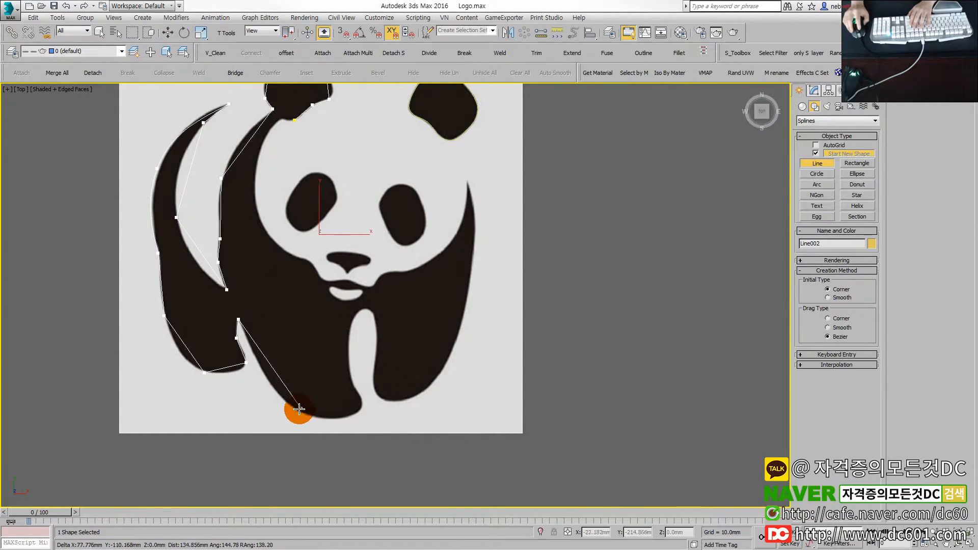
pyautogui.click(290, 407)
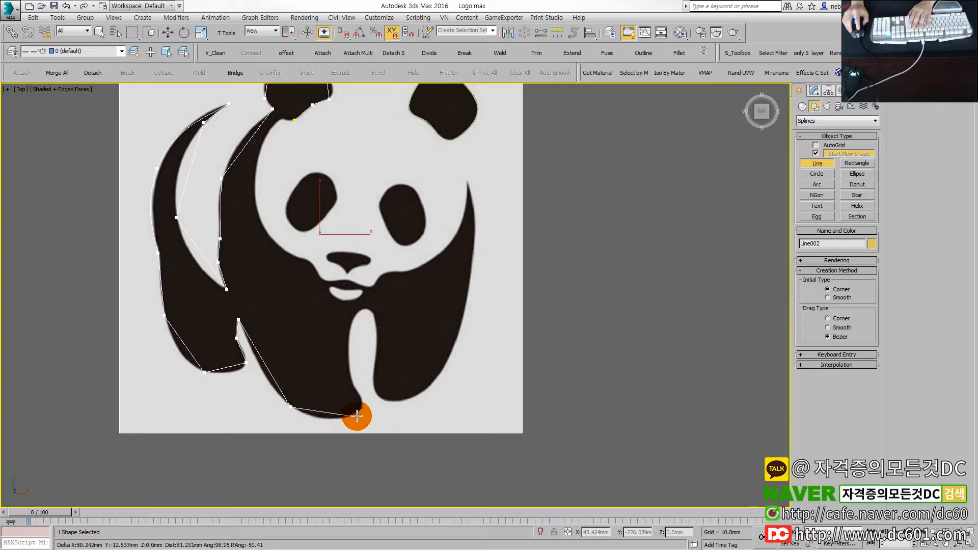
pyautogui.click(357, 415)
pyautogui.click(361, 392)
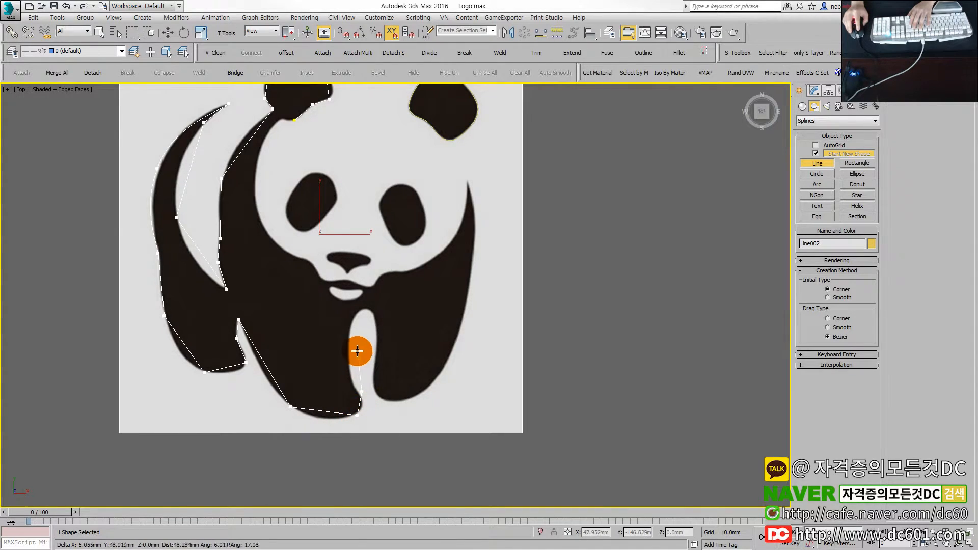
# Step: Continue the line around the gap between the front legs to the bottom of the second front foot
pyautogui.click(348, 343)
pyautogui.click(366, 308)
pyautogui.click(376, 358)
pyautogui.click(381, 400)
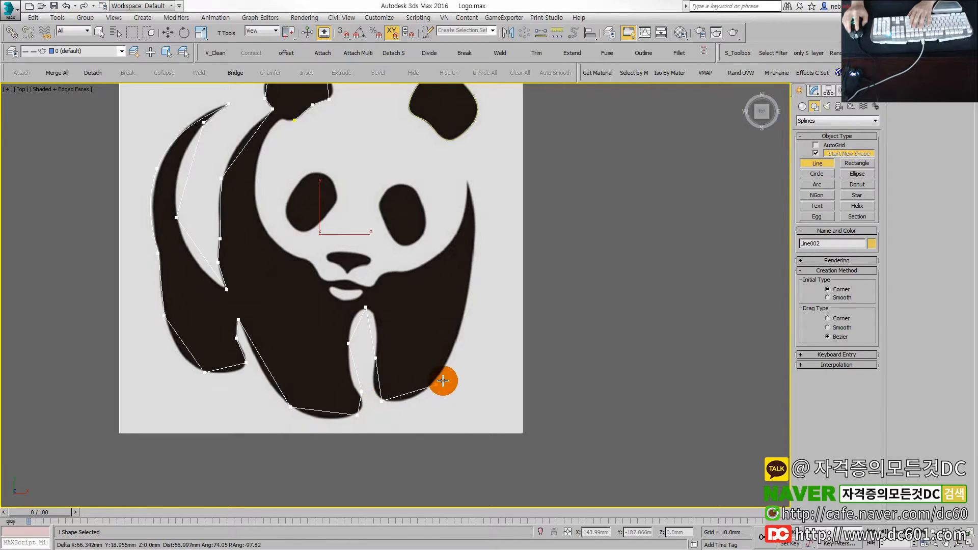
# Step: Continue the line up the second front leg's outer edge to the shoulder's pointed tip, ending with a Bezier point
pyautogui.moveTo(463, 317); pyautogui.dragTo(438, 365, button='middle')
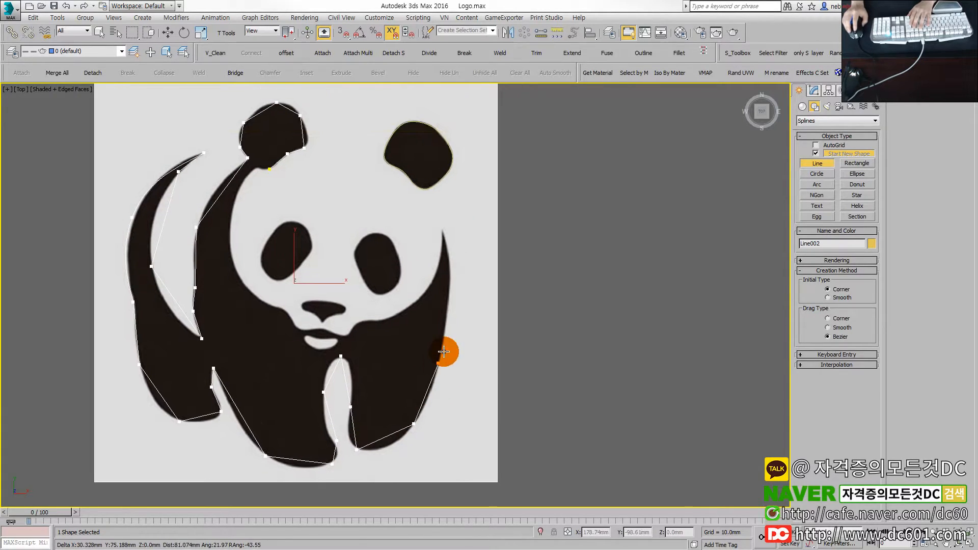
pyautogui.click(445, 342)
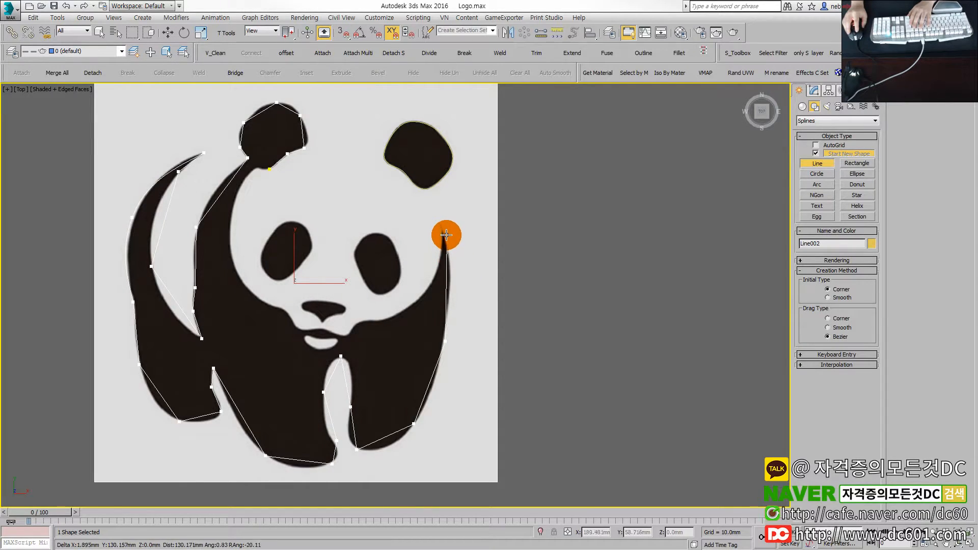
pyautogui.moveTo(445, 233); pyautogui.dragTo(437, 224)
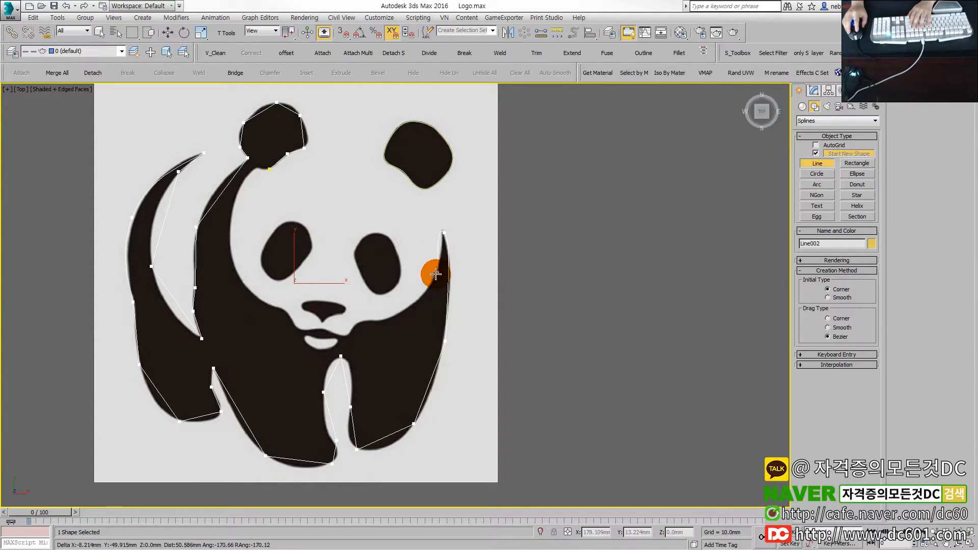
# Step: Continue the line from the shoulder tip down along the cheek and chin to the middle of the mouth
pyautogui.click(426, 287)
pyautogui.moveTo(382, 322); pyautogui.dragTo(361, 320)
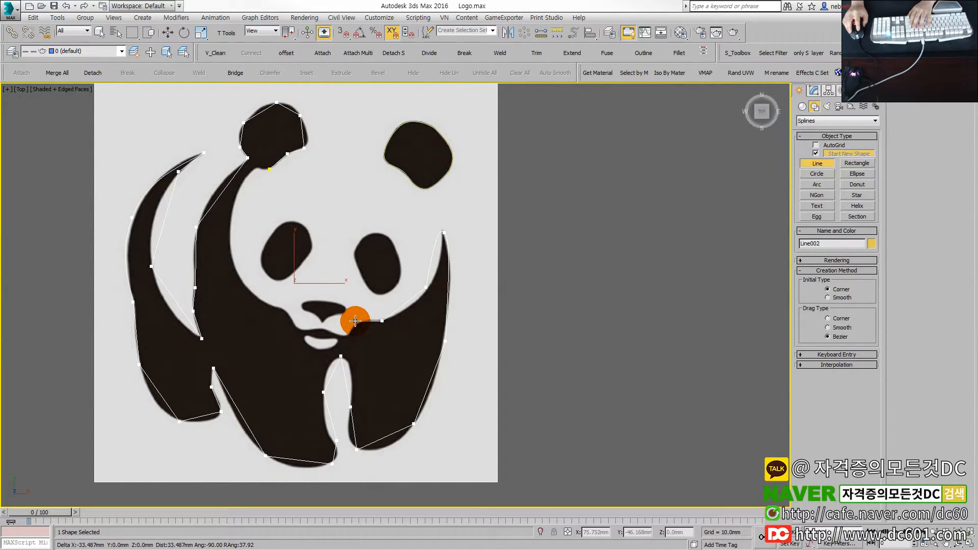
pyautogui.click(356, 322)
pyautogui.click(346, 334)
pyautogui.click(324, 326)
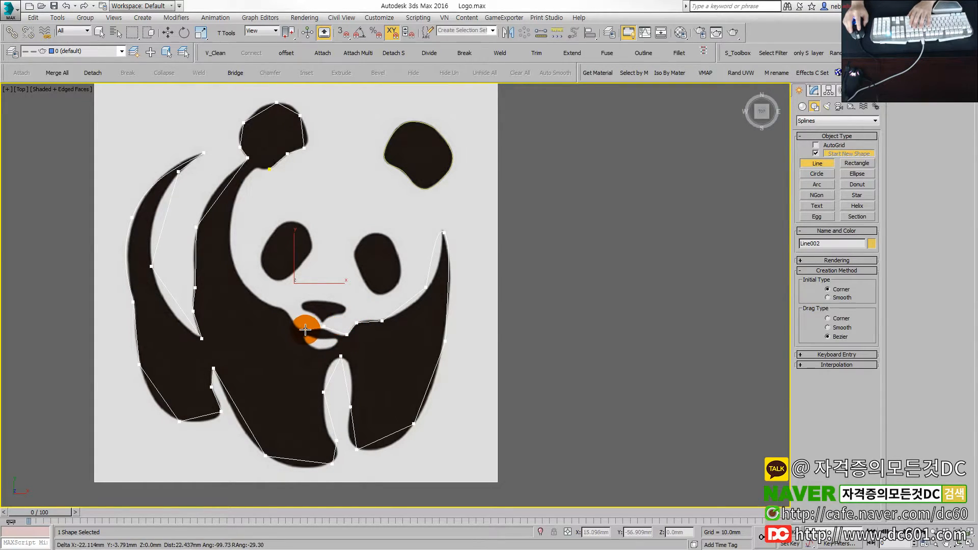
# Step: Continue the line from the mouth up the face's other side to the ear's start point and close the spline
pyautogui.click(300, 329)
pyautogui.click(284, 307)
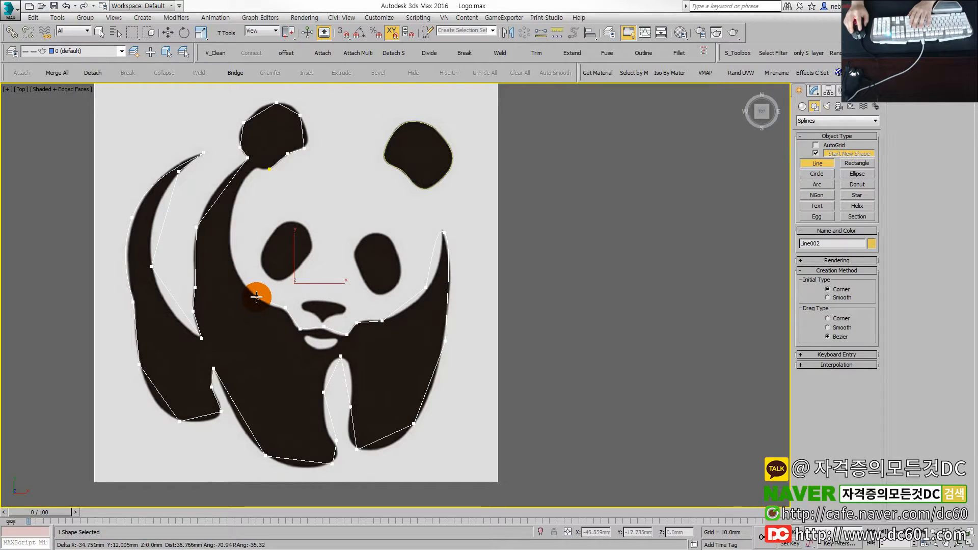
pyautogui.click(236, 268)
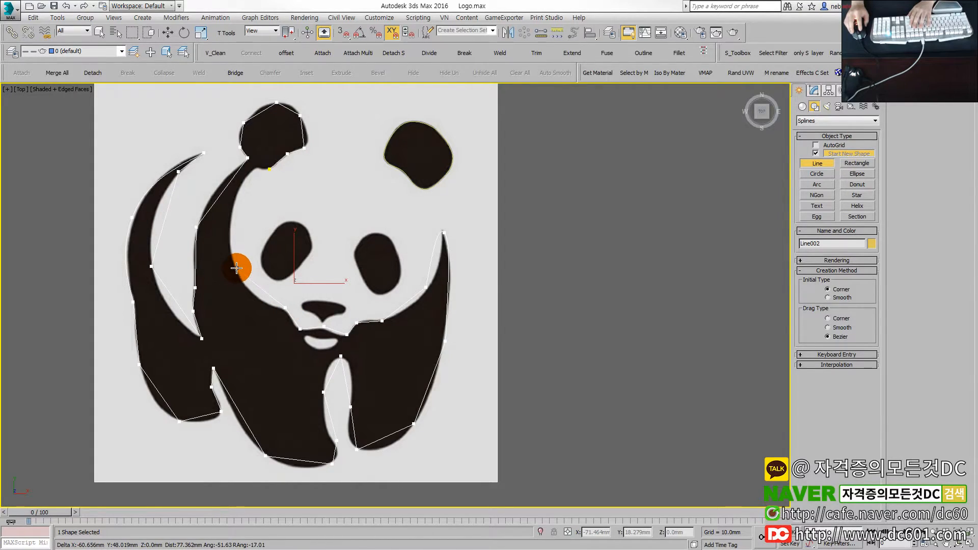
pyautogui.click(240, 190)
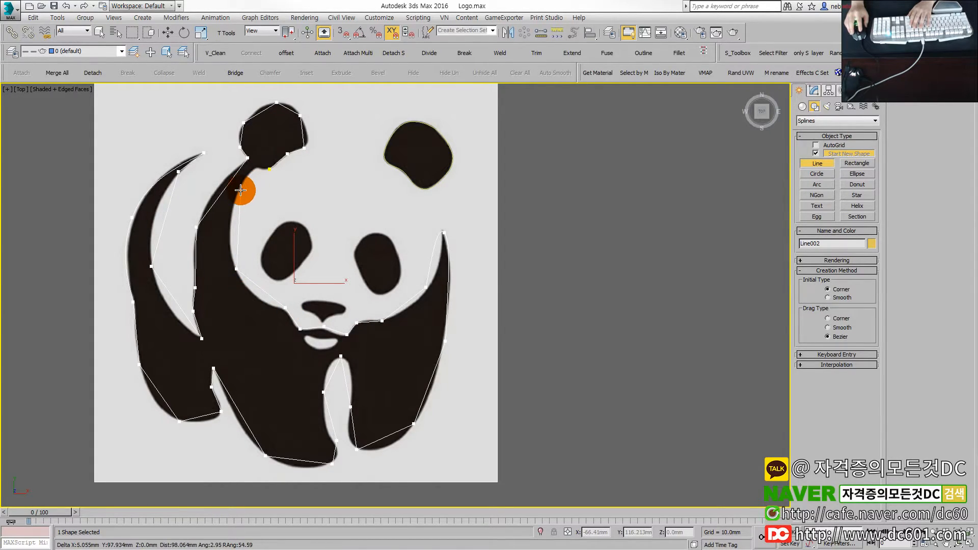
pyautogui.click(269, 169)
pyautogui.click(465, 314)
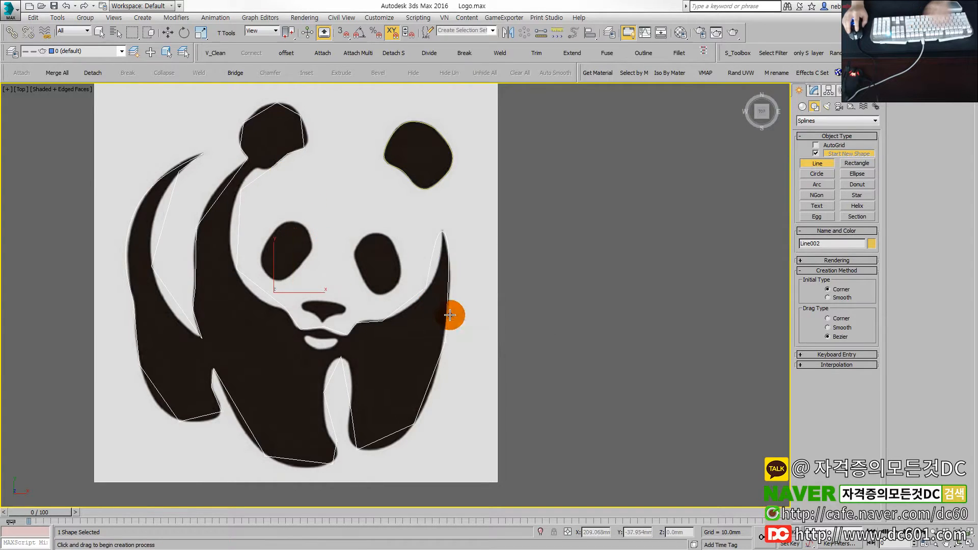
# Step: Select all vertices of the body line and convert them to Bezier
pyautogui.press('1')
pyautogui.hotkey('ctrl', 'a')
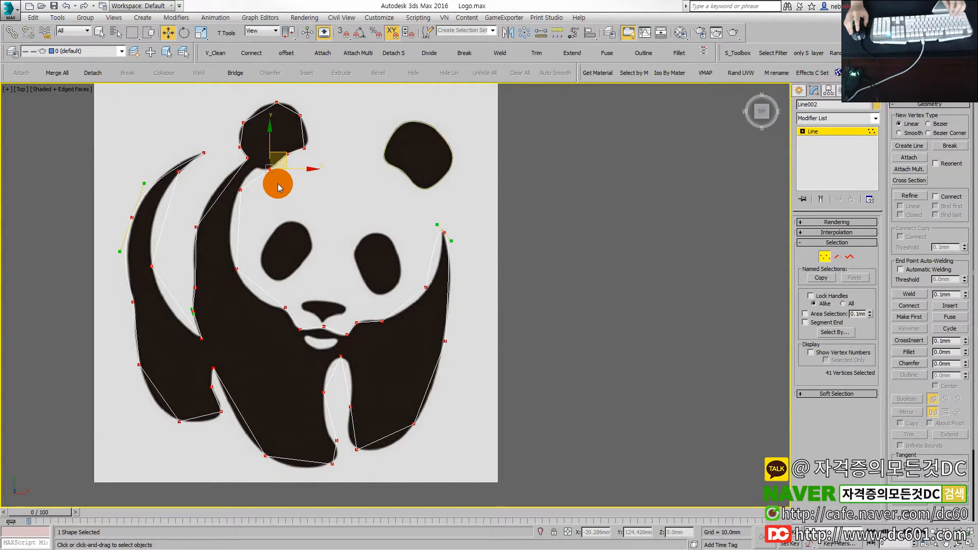
pyautogui.rightClick(278, 187)
pyautogui.click(260, 108)
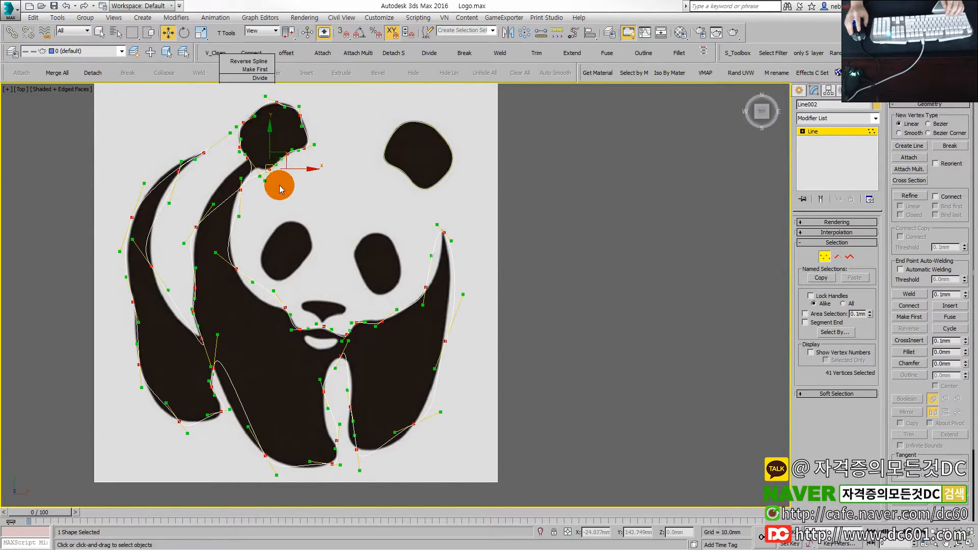
# Step: Adjust the vertices along the attached ear's inner side and underside so the curve follows the logo's edge
pyautogui.moveTo(280, 206); pyautogui.dragTo(309, 290, button='middle')
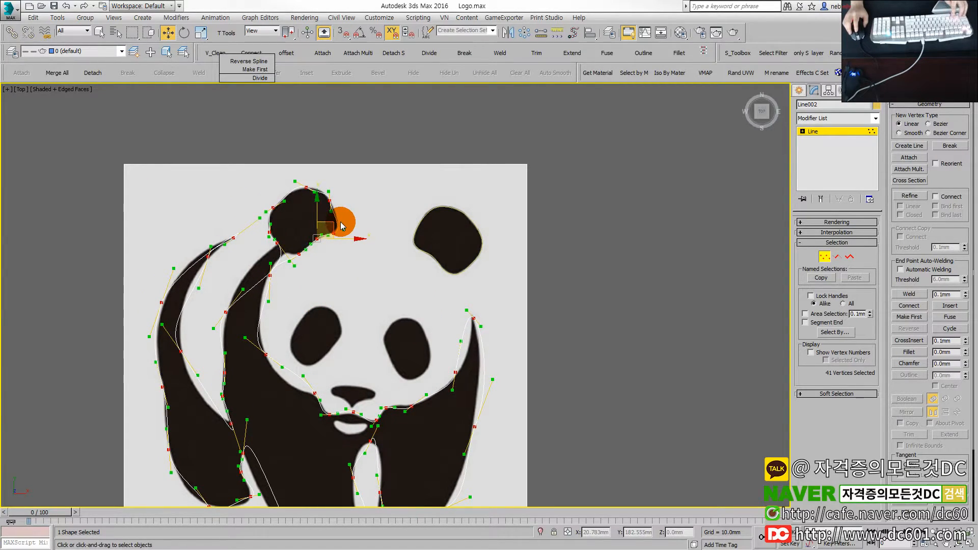
pyautogui.click(330, 200)
pyautogui.scroll(5, 323, 197)
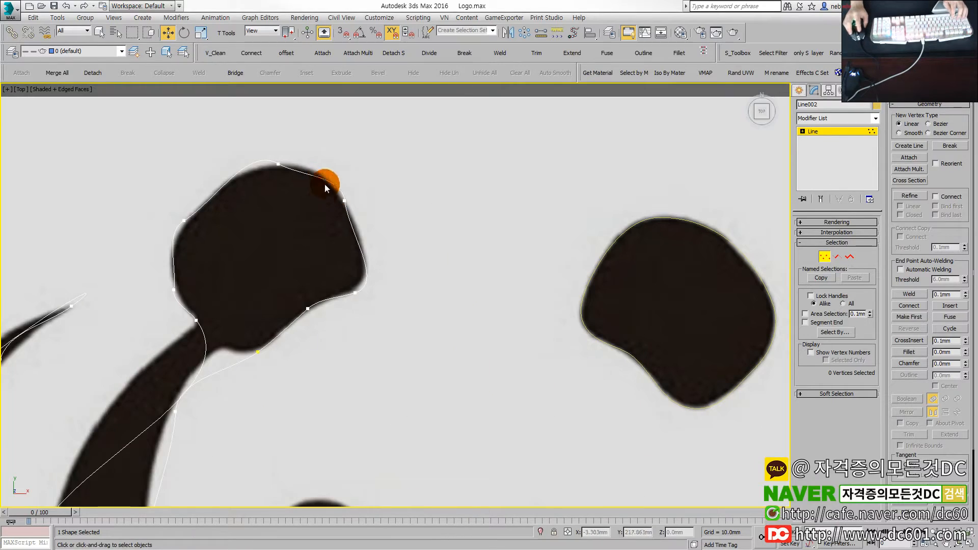
pyautogui.moveTo(349, 227); pyautogui.dragTo(339, 193)
pyautogui.moveTo(381, 283); pyautogui.dragTo(382, 275)
pyautogui.moveTo(309, 308); pyautogui.dragTo(307, 313)
pyautogui.moveTo(249, 337); pyautogui.dragTo(285, 359)
# Step: Adjust the Bezier handles at the ear's lowest vertex and the neck vertex below it to match the neck curve
pyautogui.moveTo(260, 354); pyautogui.dragTo(271, 336, button='middle')
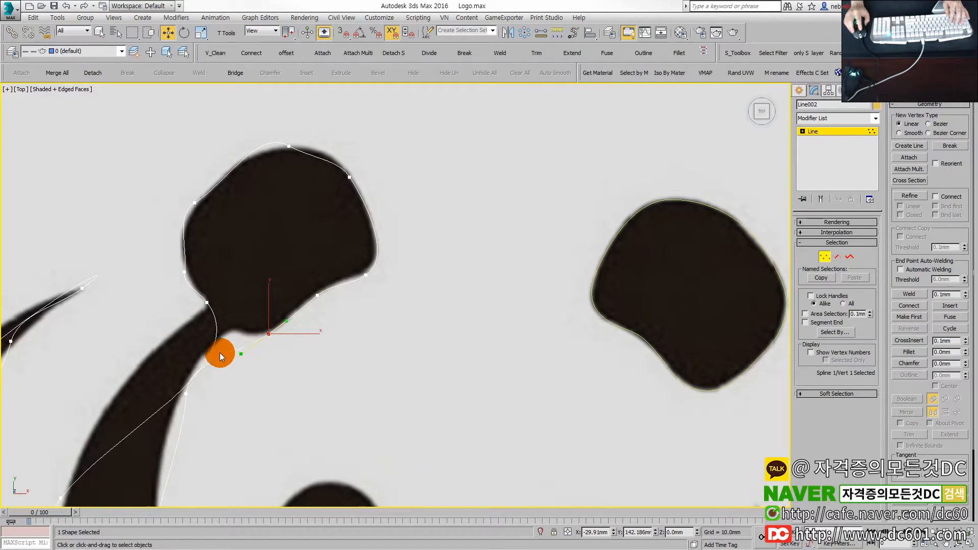
pyautogui.moveTo(256, 367); pyautogui.dragTo(158, 344)
pyautogui.moveTo(239, 354); pyautogui.dragTo(254, 334)
pyautogui.moveTo(166, 376); pyautogui.dragTo(211, 405)
pyautogui.moveTo(211, 405); pyautogui.dragTo(206, 368, button='middle')
pyautogui.moveTo(203, 411); pyautogui.dragTo(166, 409)
# Step: Adjust the vertices at the top and upper outer side of the attached ear to fit its round outline
pyautogui.moveTo(283, 213); pyautogui.dragTo(289, 330, button='middle')
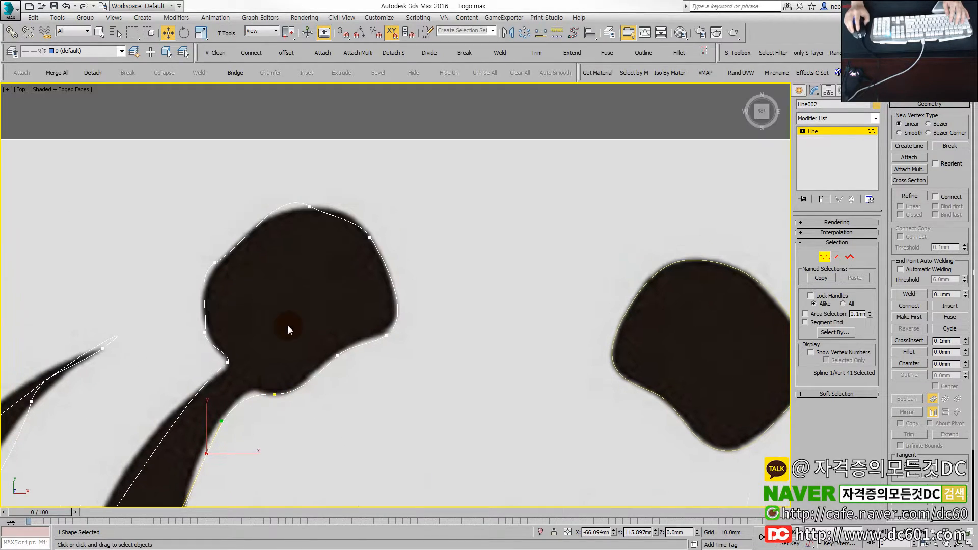
pyautogui.click(312, 206)
pyautogui.moveTo(331, 217); pyautogui.dragTo(308, 207)
pyautogui.moveTo(244, 246); pyautogui.dragTo(216, 264)
# Step: Adjust the vertices at the ear's lower outer side and the notch where it meets the back
pyautogui.moveTo(253, 334); pyautogui.dragTo(275, 293, button='middle')
pyautogui.moveTo(210, 279); pyautogui.dragTo(296, 329)
pyautogui.moveTo(207, 285); pyautogui.dragTo(262, 337)
pyautogui.moveTo(247, 320); pyautogui.dragTo(244, 326)
# Step: Fit the vertex on the body's inner back edge below the ear to the curve using its Bezier handles
pyautogui.scroll(-2, 241, 331)
pyautogui.moveTo(230, 395); pyautogui.dragTo(257, 222, button='middle')
pyautogui.moveTo(152, 271); pyautogui.dragTo(208, 329)
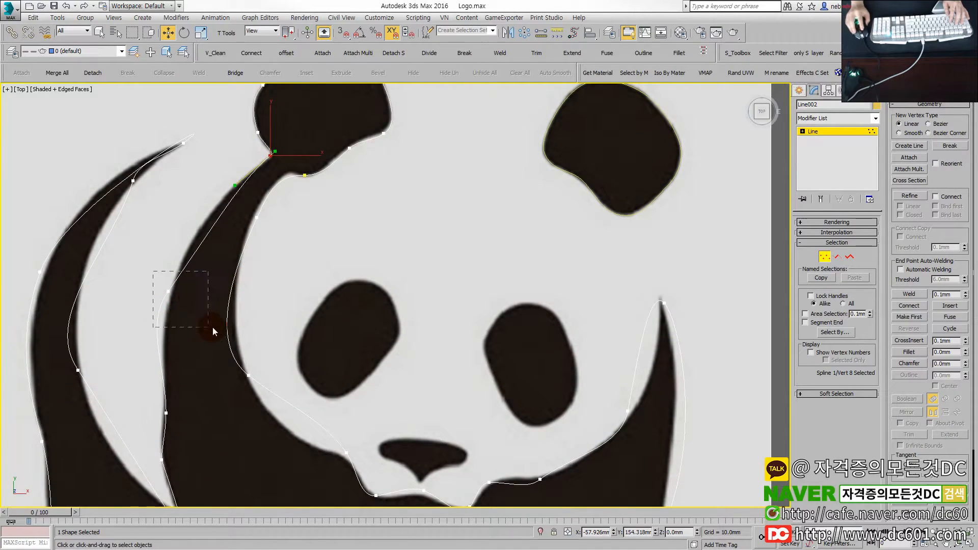
pyautogui.moveTo(203, 249); pyautogui.dragTo(181, 236)
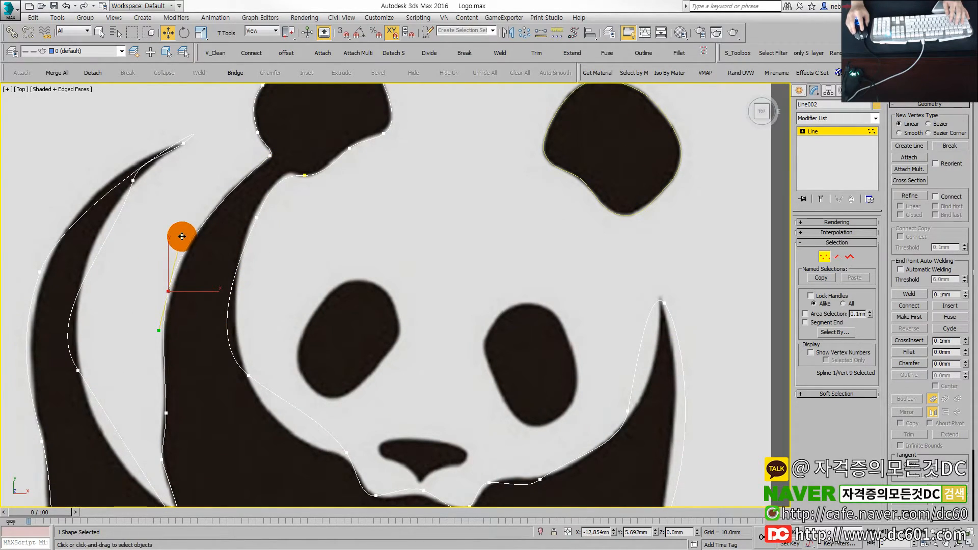
pyautogui.moveTo(167, 290); pyautogui.dragTo(168, 293)
# Step: Adjust the two vertices on the straighter lower part of the body's inner back edge to follow the outline
pyautogui.moveTo(142, 382); pyautogui.dragTo(158, 288, button='middle')
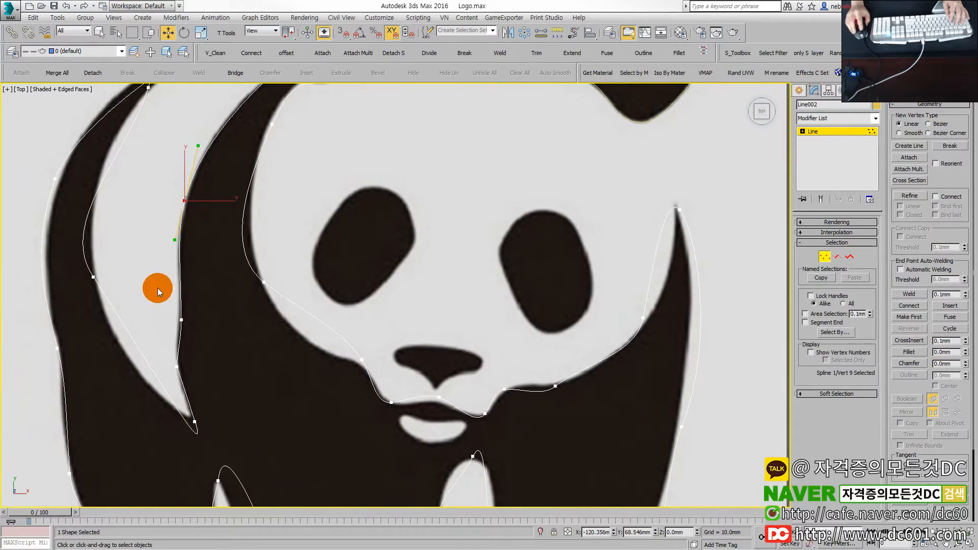
pyautogui.moveTo(182, 321); pyautogui.dragTo(182, 320)
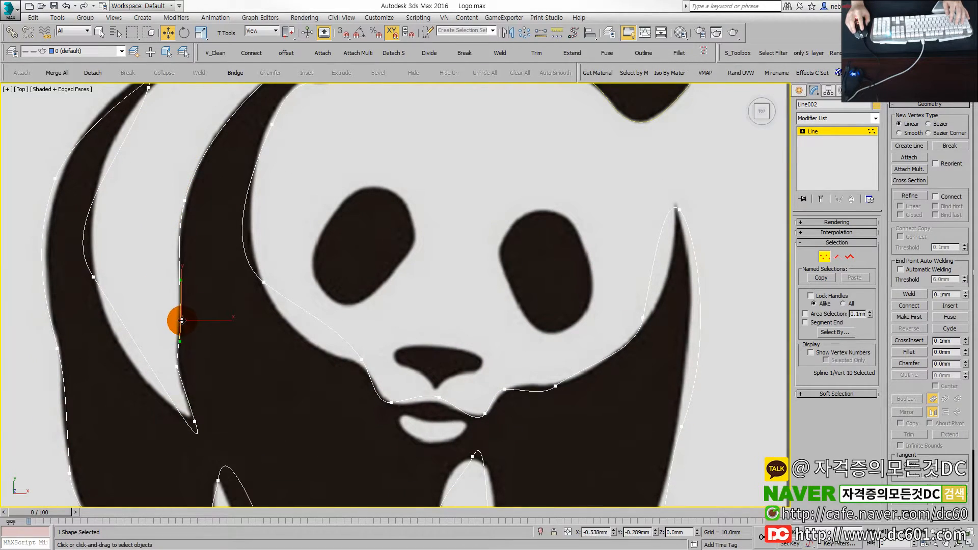
pyautogui.moveTo(190, 358); pyautogui.dragTo(203, 320, button='middle')
pyautogui.click(190, 328)
pyautogui.scroll(2, 198, 336)
pyautogui.moveTo(188, 330)
pyautogui.mouseDown()
pyautogui.moveTo(208, 403)
pyautogui.moveTo(188, 350)
pyautogui.mouseUp()
# Step: Adjust the sharp notch vertex beside the white crescent and the middle vertex of the crescent's inner edge
pyautogui.click(212, 403)
pyautogui.moveTo(237, 481); pyautogui.dragTo(206, 387)
pyautogui.scroll(-2, 160, 350)
pyautogui.moveTo(130, 274); pyautogui.dragTo(108, 308)
pyautogui.scroll(-3, 150, 400)
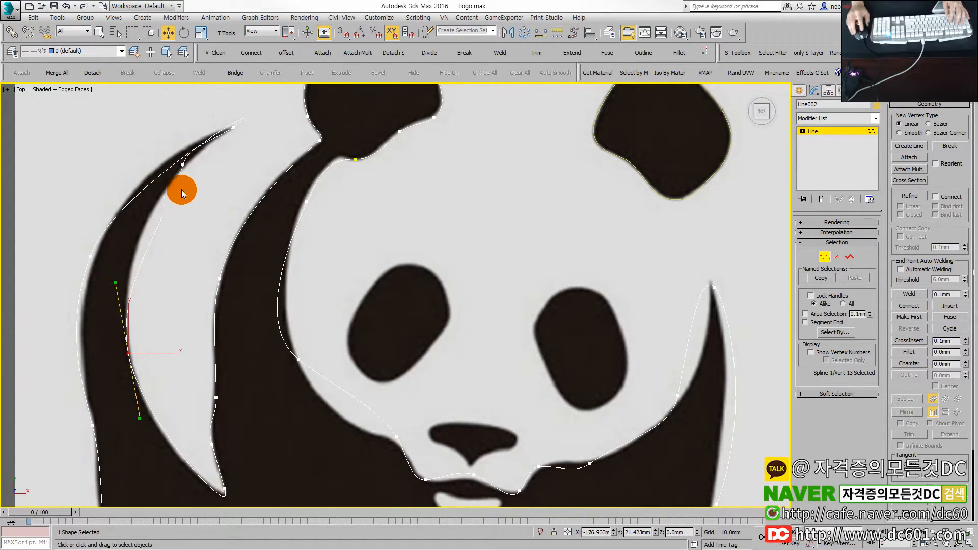
# Step: Move the vertex just below the back crescent's tip onto the inner edge and align its curve
pyautogui.scroll(3, 211, 250)
pyautogui.click(208, 249)
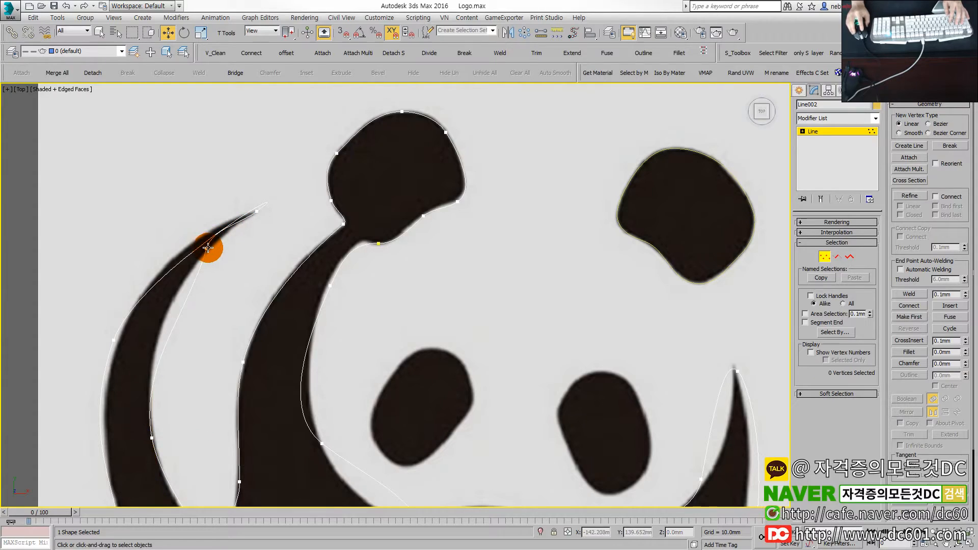
pyautogui.moveTo(189, 311); pyautogui.dragTo(201, 254)
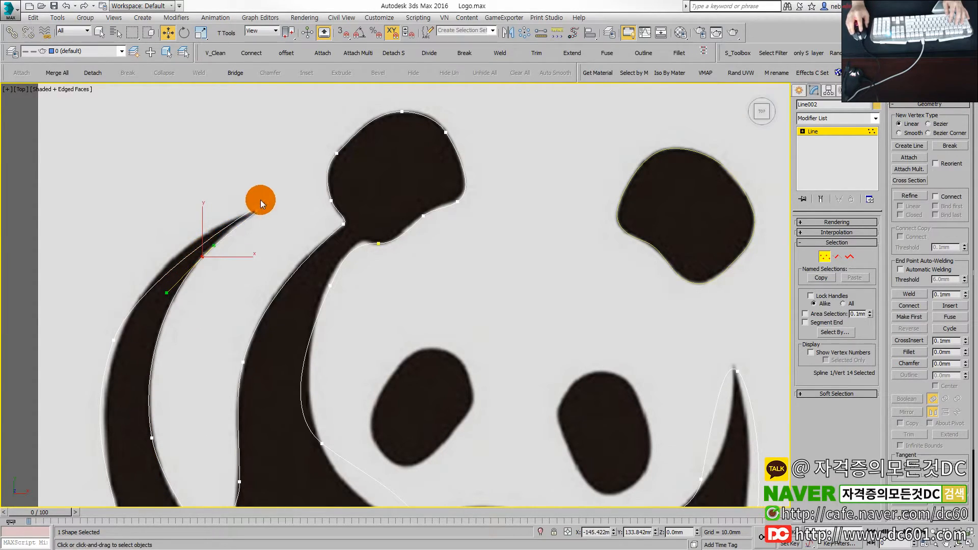
# Step: Reposition the back crescent's tip vertex, convert it to Bezier Corner and adjust its handles to form a point
pyautogui.moveTo(261, 215)
pyautogui.mouseDown()
pyautogui.moveTo(236, 203)
pyautogui.moveTo(246, 219)
pyautogui.moveTo(240, 212)
pyautogui.moveTo(253, 212)
pyautogui.moveTo(253, 200)
pyautogui.mouseUp()
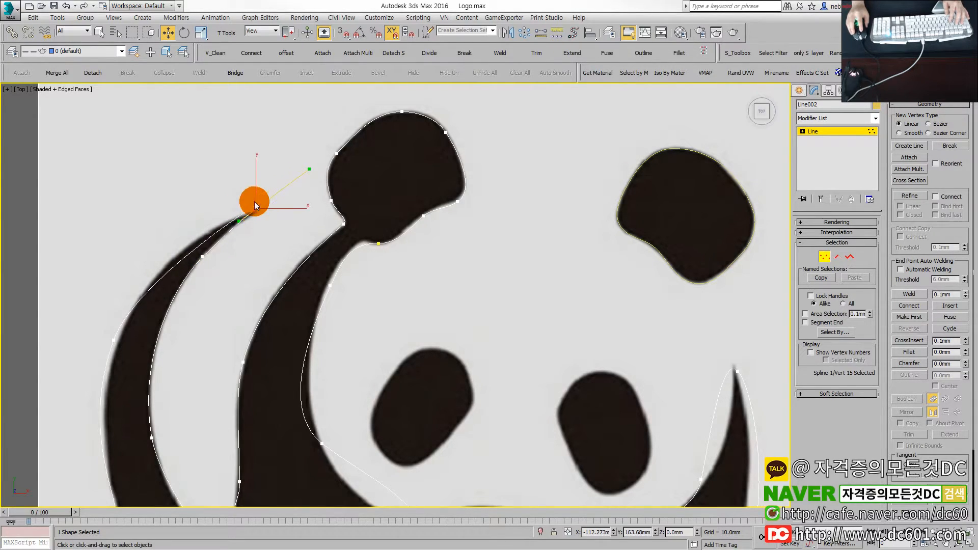
pyautogui.scroll(3, 253, 200)
pyautogui.click(306, 200)
pyautogui.rightClick(259, 218)
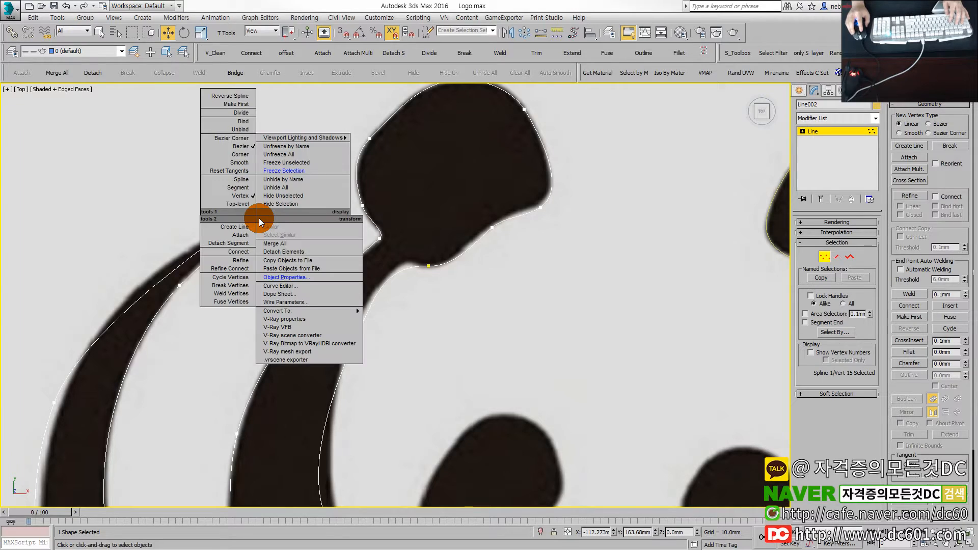
pyautogui.click(241, 141)
pyautogui.moveTo(331, 163); pyautogui.dragTo(171, 248)
# Step: Adjust the vertices down the back's outer edge to match the outline towards the hind foot
pyautogui.scroll(-5, 170, 245)
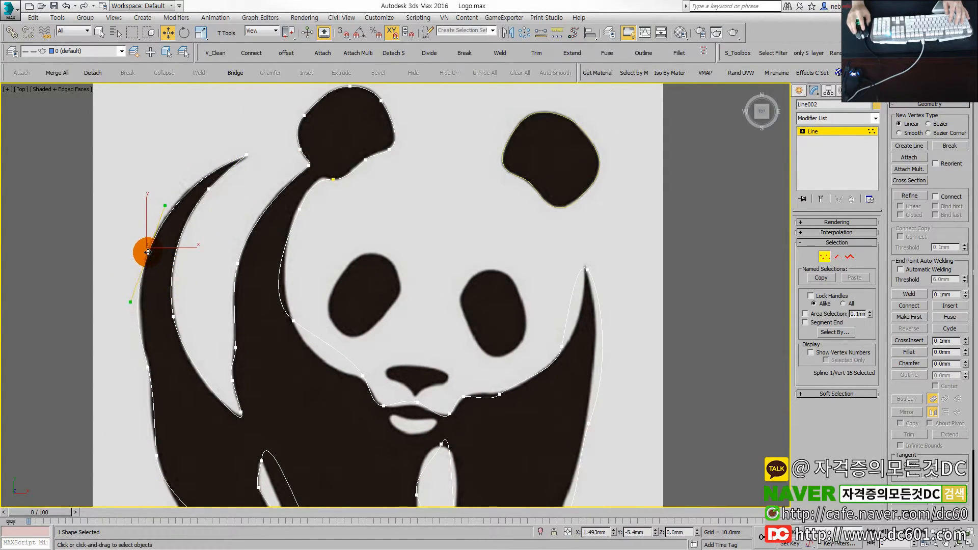
pyautogui.moveTo(138, 356); pyautogui.dragTo(206, 292, button='middle')
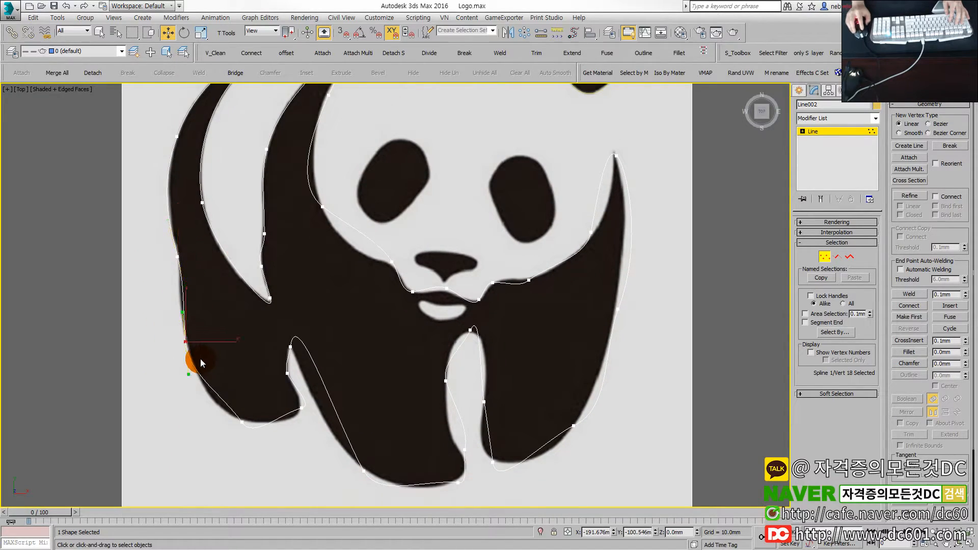
pyautogui.moveTo(188, 372); pyautogui.dragTo(220, 352, button='middle')
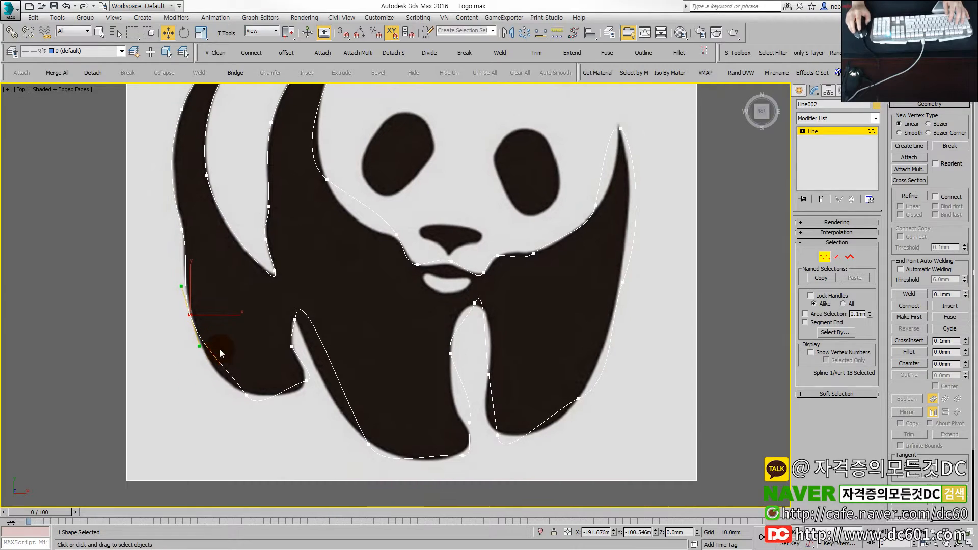
# Step: Adjust the vertices at the bottom and toe of the hind foot to fit its rounded outline
pyautogui.moveTo(260, 416); pyautogui.dragTo(267, 404)
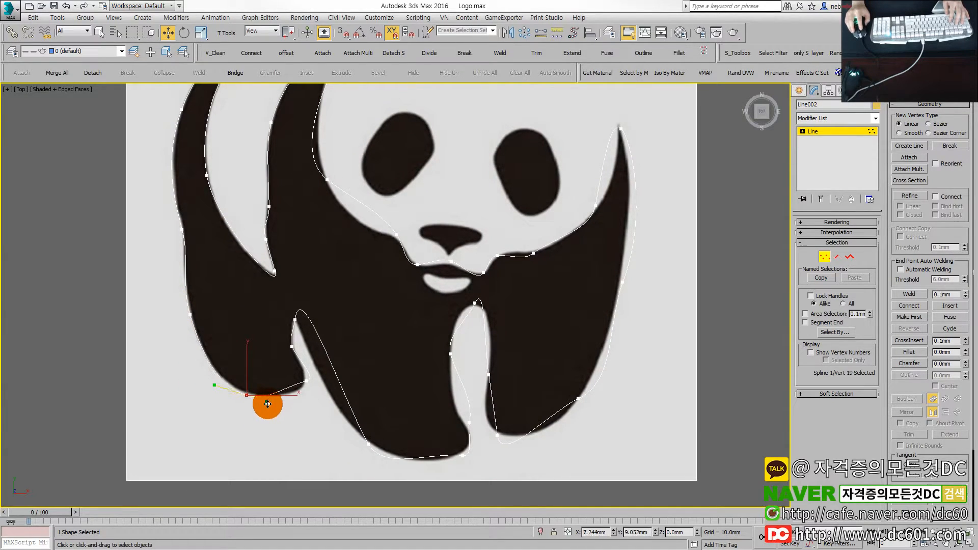
pyautogui.scroll(2, 273, 394)
pyautogui.click(321, 378)
pyautogui.moveTo(312, 387)
pyautogui.mouseDown()
pyautogui.moveTo(327, 380)
pyautogui.moveTo(310, 390)
pyautogui.mouseUp()
# Step: Adjust the vertices inside the hind leg gap and shorten the handle at its peak to follow the narrow curve
pyautogui.click(301, 324)
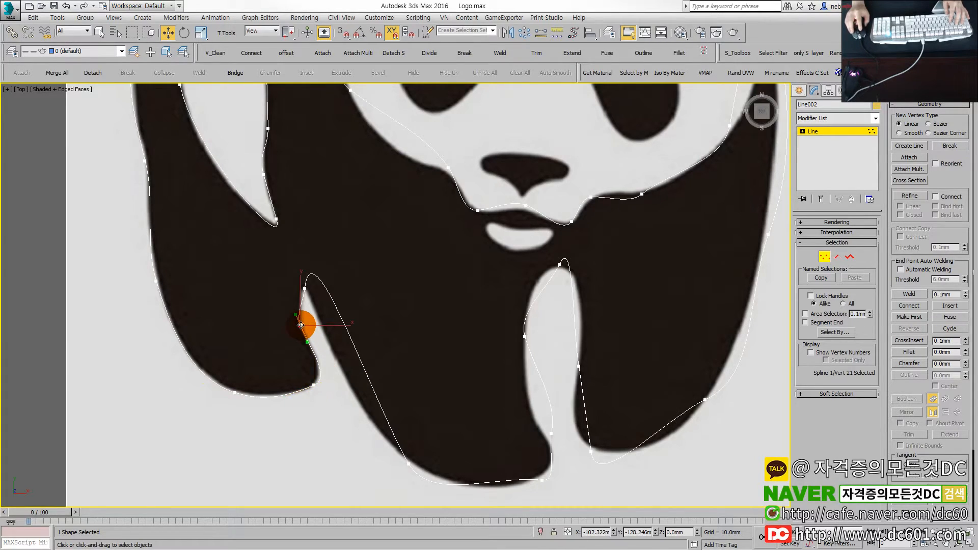
pyautogui.click(304, 288)
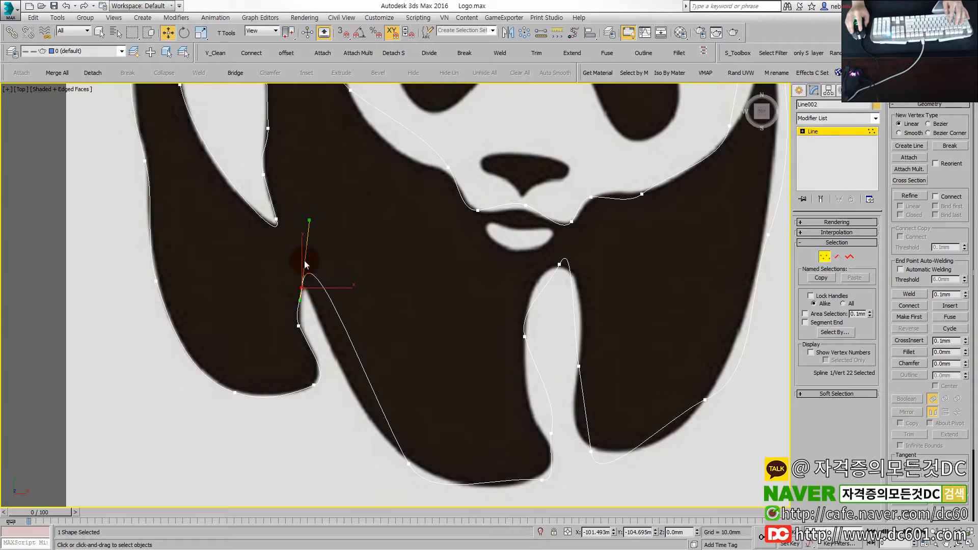
pyautogui.moveTo(309, 221); pyautogui.dragTo(316, 273)
# Step: Align the vertices along the first front leg's rear edge and the bottom and toe of its foot to the outline
pyautogui.moveTo(362, 354); pyautogui.dragTo(339, 321, button='middle')
pyautogui.click(385, 430)
pyautogui.moveTo(408, 468); pyautogui.dragTo(377, 417)
pyautogui.moveTo(424, 453); pyautogui.dragTo(297, 411, button='middle')
pyautogui.click(391, 405)
pyautogui.moveTo(407, 408); pyautogui.dragTo(352, 410)
pyautogui.click(401, 359)
pyautogui.moveTo(401, 358); pyautogui.dragTo(370, 407)
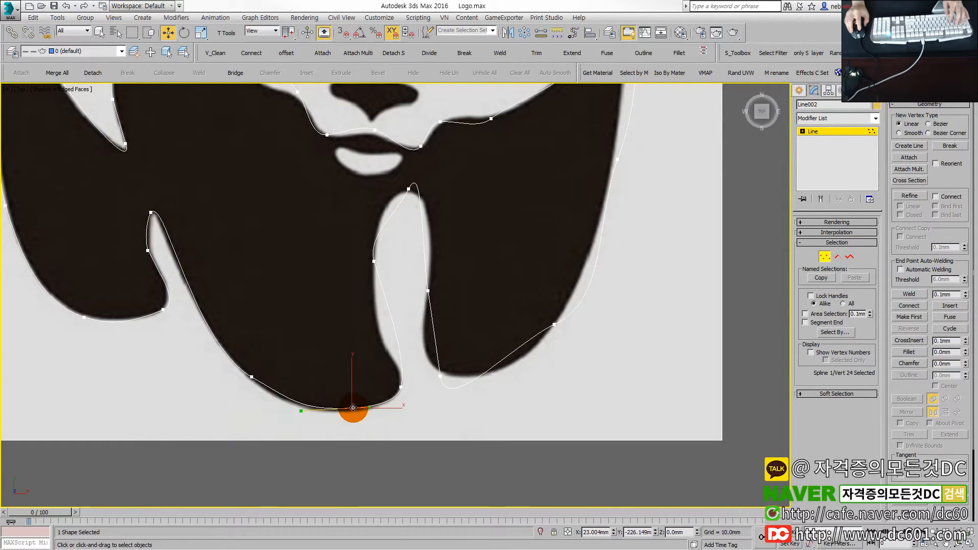
# Step: Adjust the first front foot's toe vertex, then move the vertex above it along the leg gap and align its handles
pyautogui.click(401, 387)
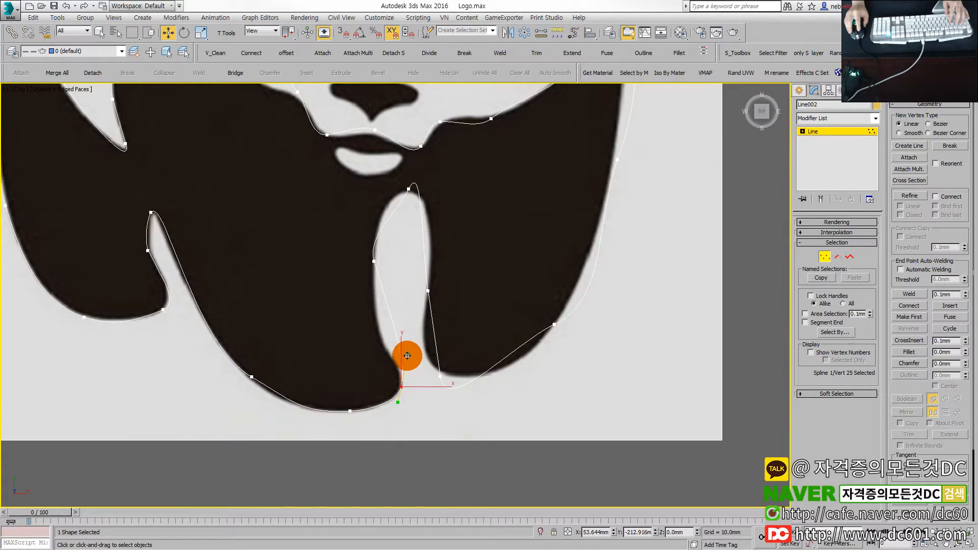
pyautogui.click(374, 261)
pyautogui.moveTo(382, 296); pyautogui.dragTo(359, 300)
pyautogui.moveTo(374, 261); pyautogui.dragTo(382, 304)
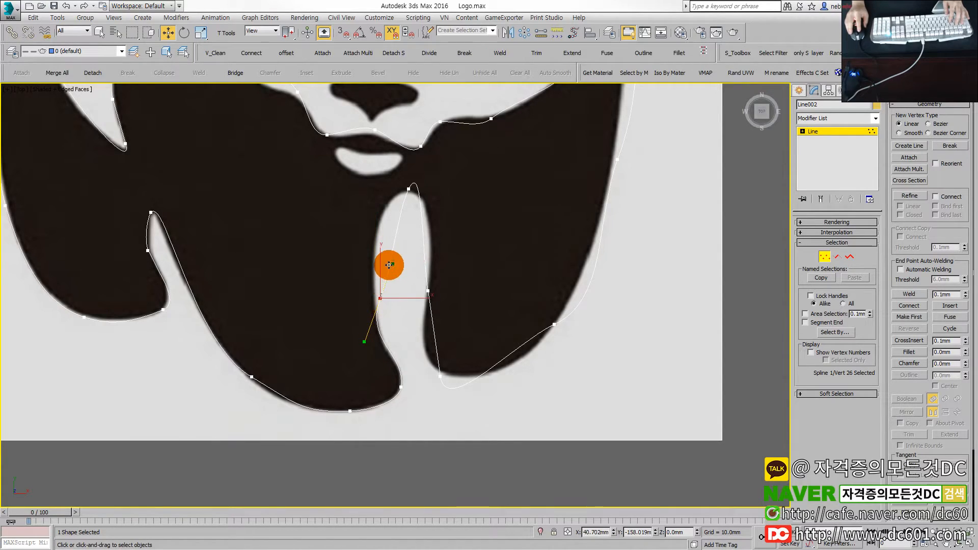
pyautogui.moveTo(391, 266); pyautogui.dragTo(391, 266)
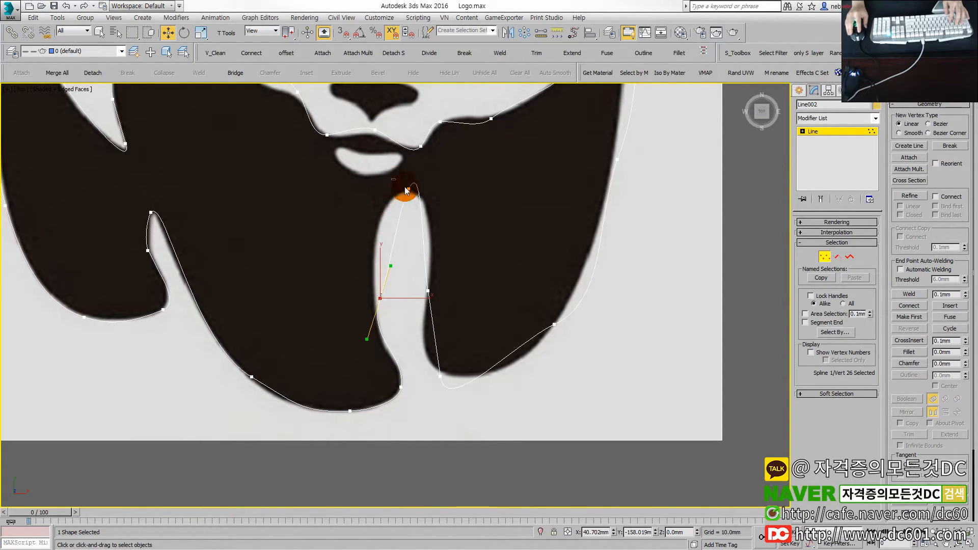
# Step: Fit the peak vertex and the left-edge vertex of the front leg gap to the outline by moving them and aligning their handles
pyautogui.moveTo(395, 211)
pyautogui.mouseDown()
pyautogui.moveTo(372, 207)
pyautogui.moveTo(394, 201)
pyautogui.mouseUp()
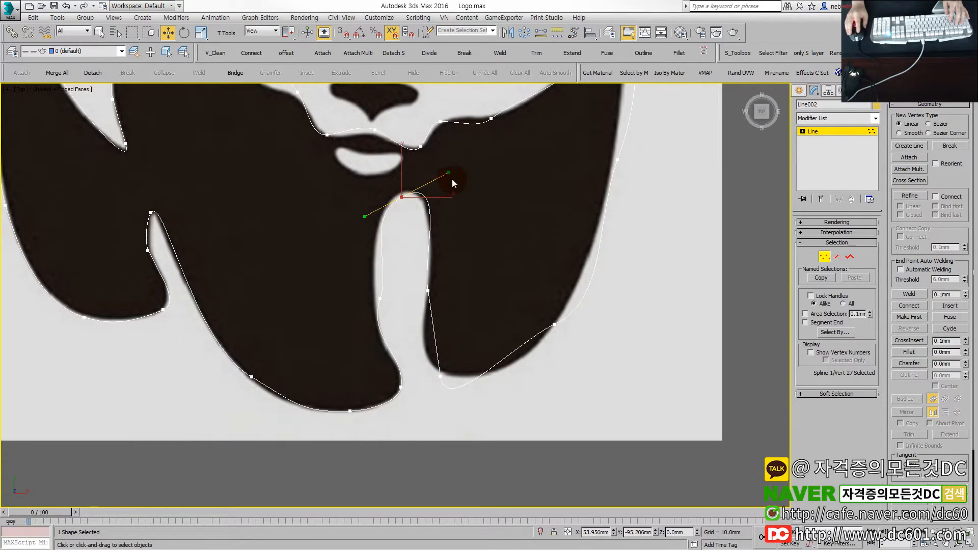
pyautogui.moveTo(447, 174); pyautogui.dragTo(442, 180)
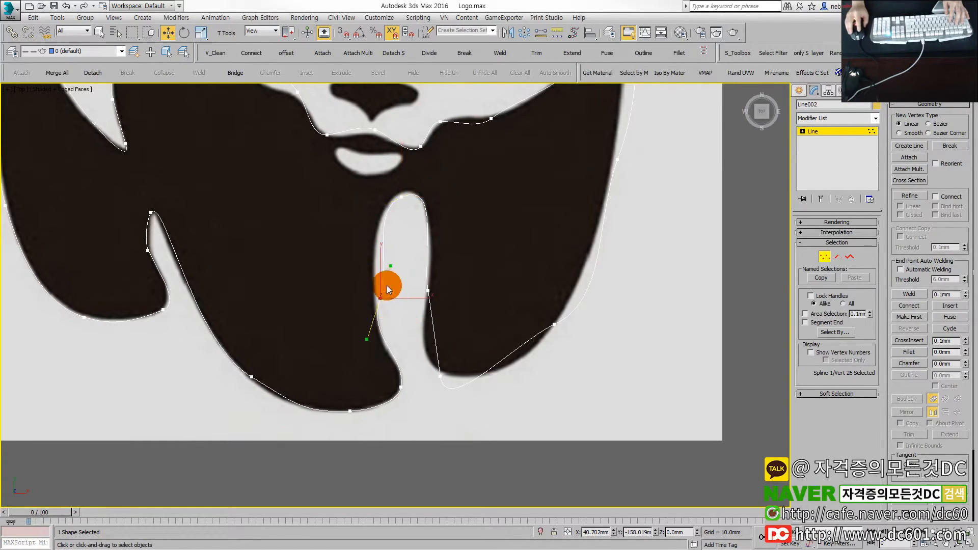
pyautogui.moveTo(393, 270); pyautogui.dragTo(382, 263)
pyautogui.moveTo(384, 307); pyautogui.dragTo(374, 304)
pyautogui.moveTo(410, 303); pyautogui.dragTo(402, 306, button='middle')
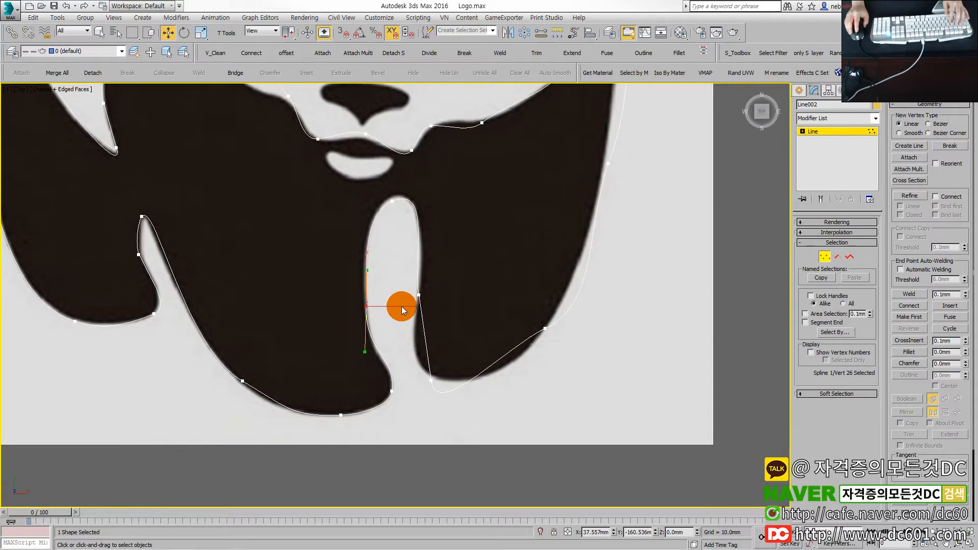
# Step: Move the vertices at the bottom and outer edge of the second front foot and align their handles to its rounded outline
pyautogui.moveTo(426, 324); pyautogui.dragTo(479, 390)
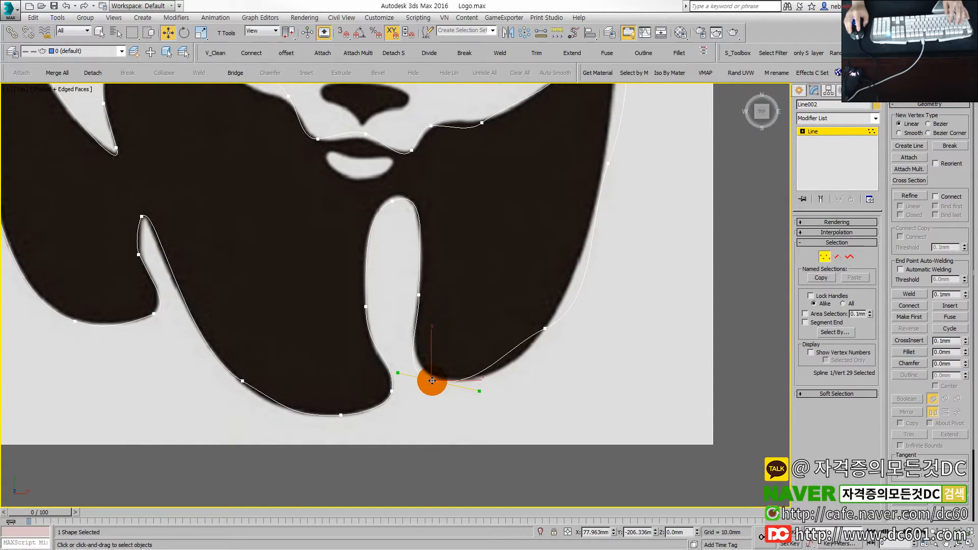
pyautogui.moveTo(482, 382); pyautogui.dragTo(414, 391, button='middle')
pyautogui.moveTo(459, 323); pyautogui.dragTo(497, 350)
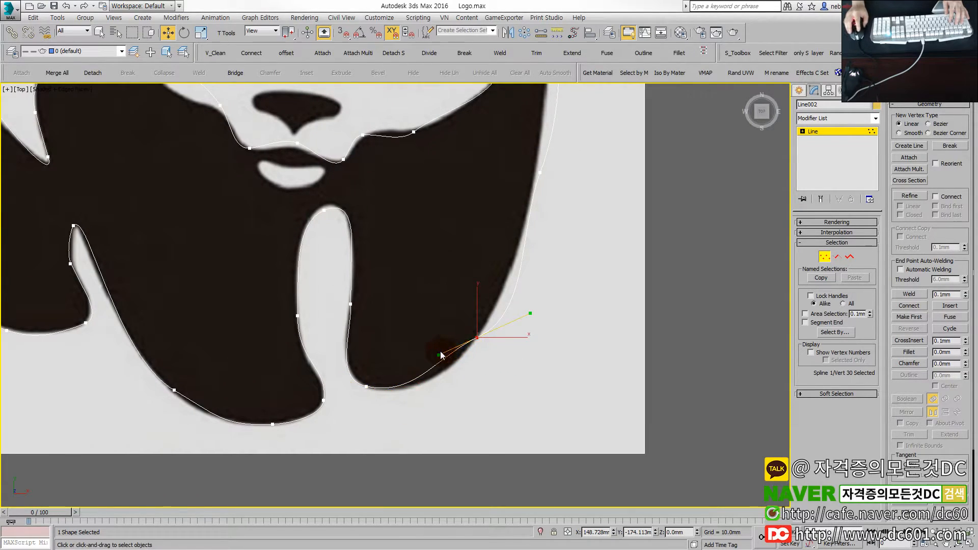
pyautogui.moveTo(437, 357); pyautogui.dragTo(471, 349)
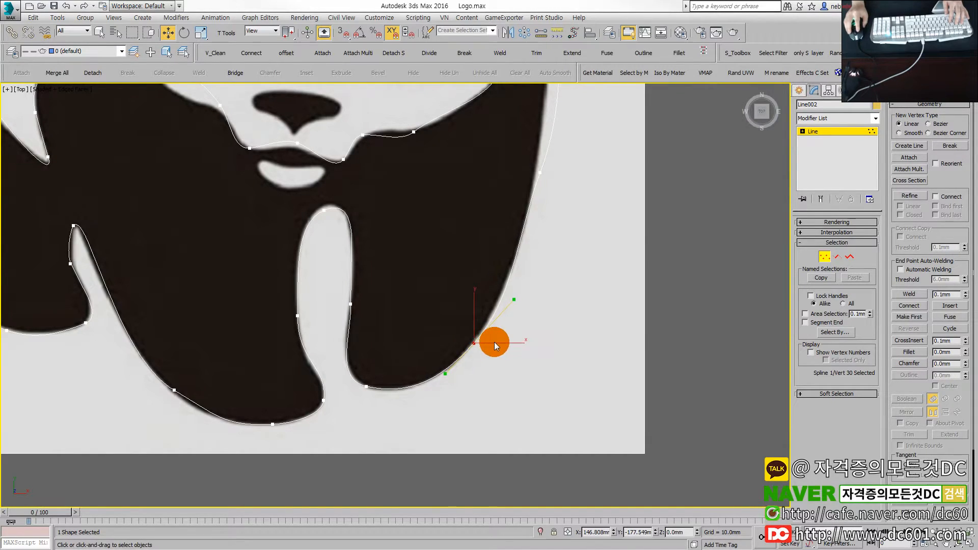
# Step: Move the vertex on the outer side of the second front leg and align its upper handle with the body edge
pyautogui.scroll(-4, 488, 341)
pyautogui.scroll(4, 488, 342)
pyautogui.click(468, 335)
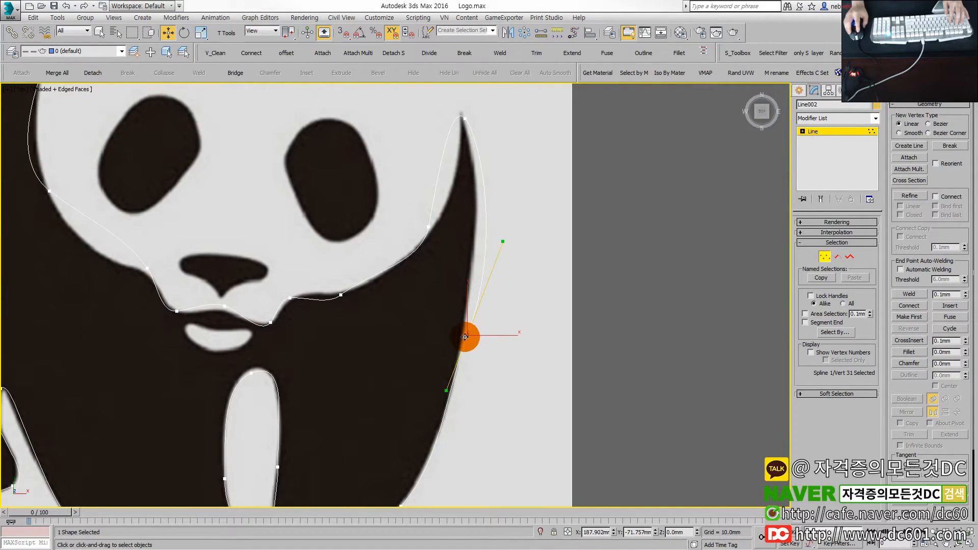
pyautogui.moveTo(465, 337); pyautogui.dragTo(462, 338)
pyautogui.moveTo(497, 244); pyautogui.dragTo(488, 232)
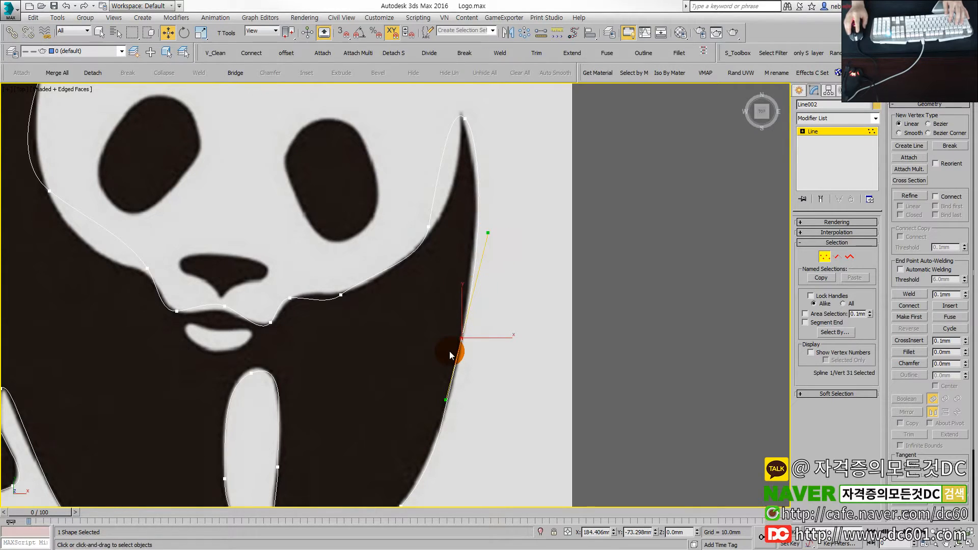
# Step: Convert the pointed shoulder tip's vertex to Bezier Corner and fit it and the adjacent cheek vertex to the inner curve
pyautogui.scroll(-2, 450, 355)
pyautogui.scroll(-2, 462, 337)
pyautogui.scroll(4, 439, 209)
pyautogui.click(440, 218)
pyautogui.rightClick(441, 219)
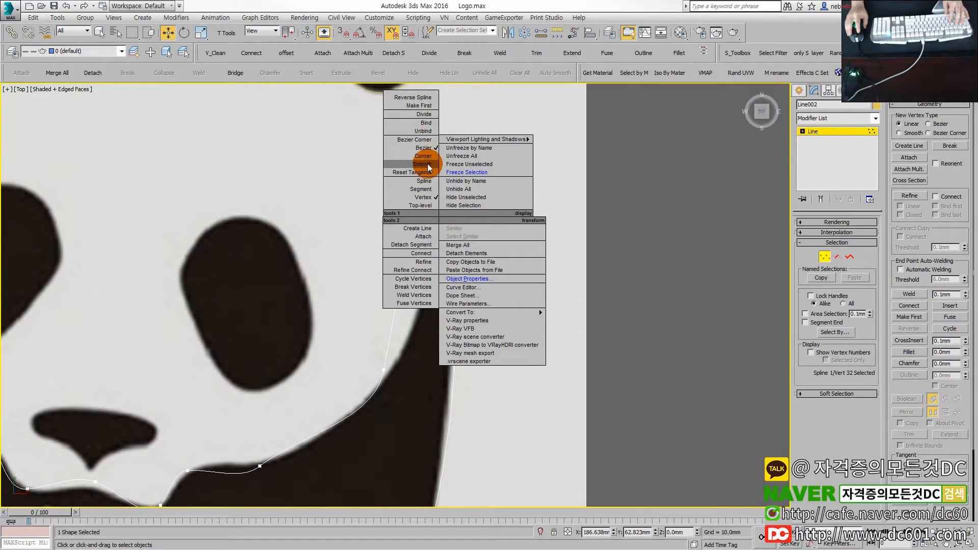
pyautogui.click(423, 140)
pyautogui.moveTo(436, 219); pyautogui.dragTo(382, 372)
pyautogui.moveTo(376, 419); pyautogui.dragTo(354, 418)
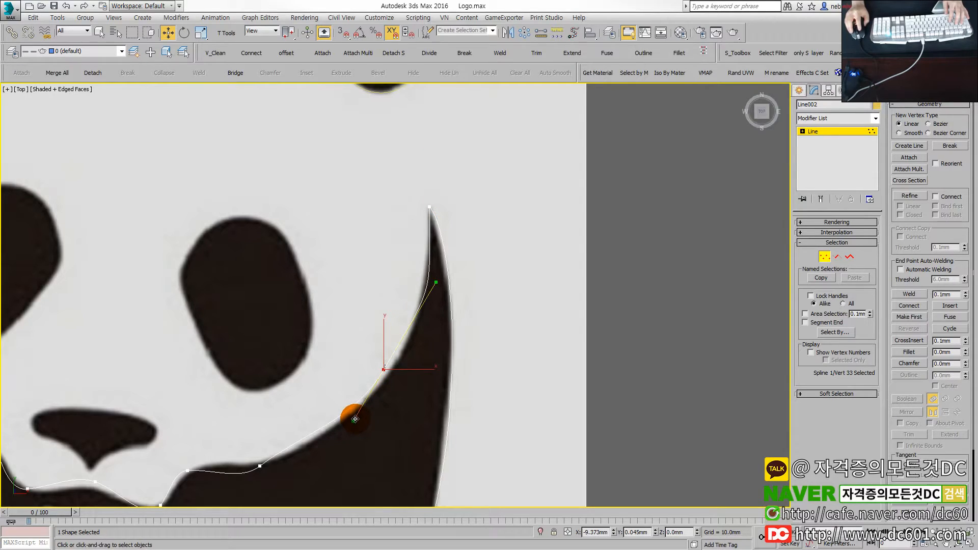
pyautogui.moveTo(377, 359); pyautogui.dragTo(389, 377)
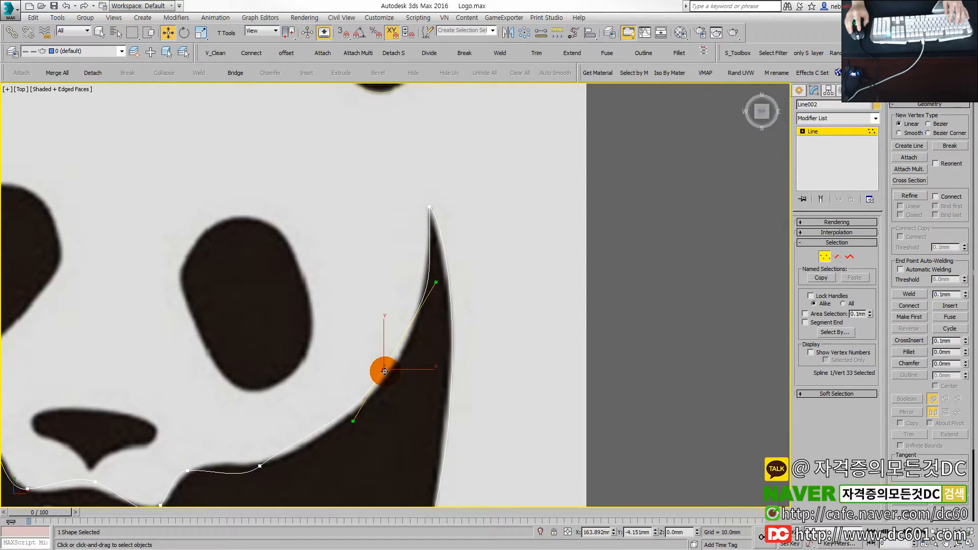
# Step: Align the vertices along the lower right cheek up to the start of the muzzle with the logo edge
pyautogui.moveTo(242, 449); pyautogui.dragTo(320, 362, button='middle')
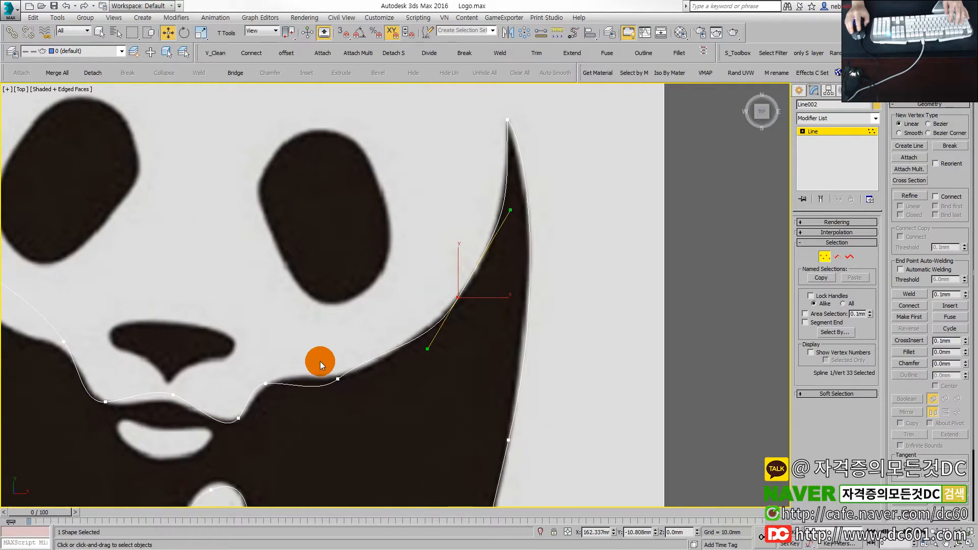
pyautogui.moveTo(339, 379); pyautogui.dragTo(422, 348)
pyautogui.click(458, 297)
pyautogui.click(342, 372)
pyautogui.moveTo(340, 372); pyautogui.dragTo(343, 374)
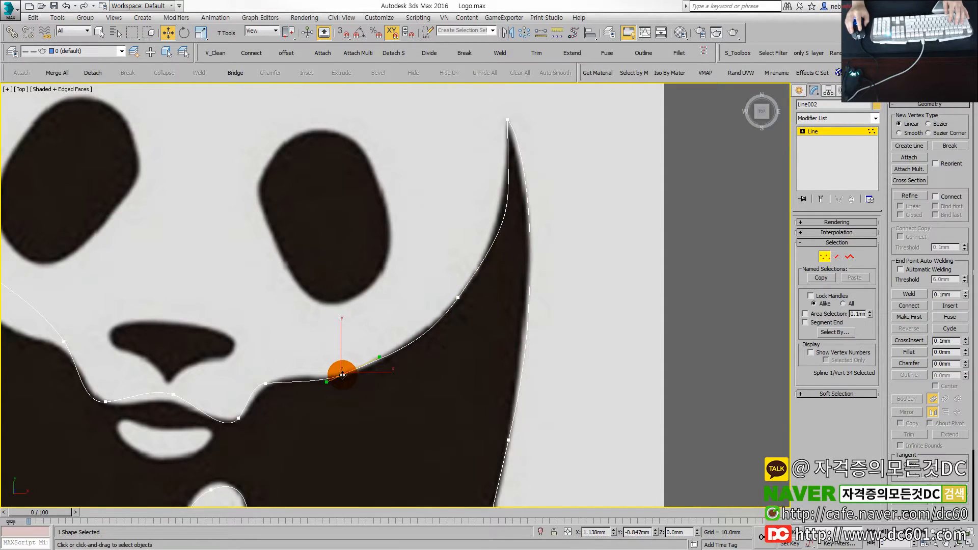
pyautogui.moveTo(302, 377); pyautogui.dragTo(357, 354, button='middle')
pyautogui.click(319, 363)
pyautogui.moveTo(316, 362); pyautogui.dragTo(328, 356)
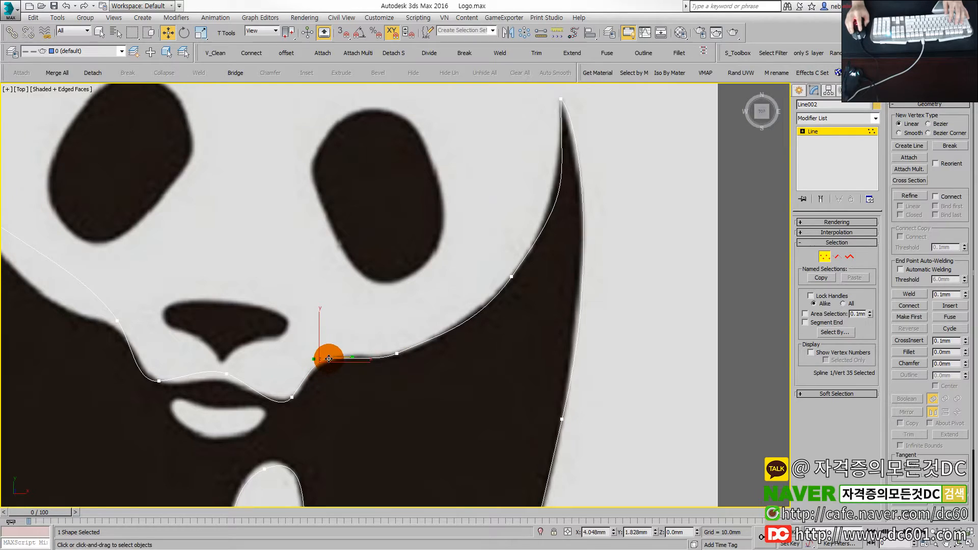
# Step: Adjust the three vertices and handles along the muzzle's lower edge above the mouth to follow its wavy outline
pyautogui.click(291, 395)
pyautogui.scroll(2, 299, 403)
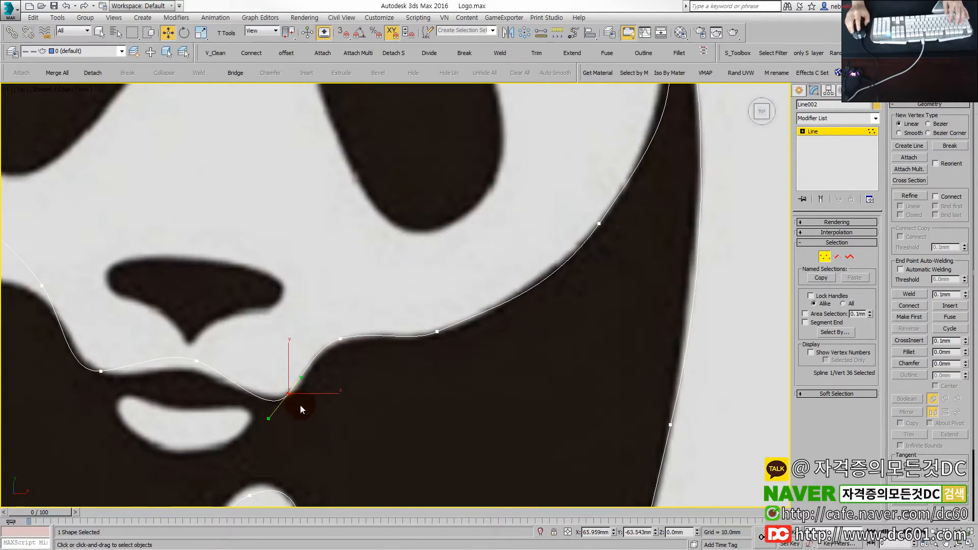
pyautogui.moveTo(268, 418); pyautogui.dragTo(295, 390)
pyautogui.moveTo(189, 361); pyautogui.dragTo(311, 369, button='middle')
pyautogui.moveTo(319, 368); pyautogui.dragTo(314, 375)
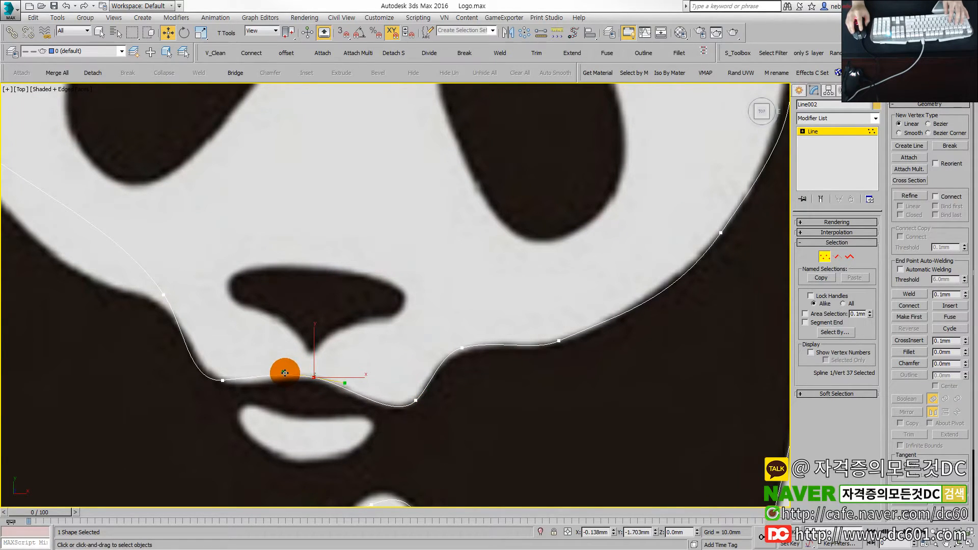
pyautogui.moveTo(283, 371); pyautogui.dragTo(310, 377, button='middle')
pyautogui.click(269, 386)
pyautogui.moveTo(301, 383); pyautogui.dragTo(255, 381)
# Step: Move the vertices at the muzzle's left end and on the left cheek and align their handles to the face curve
pyautogui.moveTo(251, 378); pyautogui.dragTo(359, 440, button='middle')
pyautogui.click(329, 355)
pyautogui.moveTo(325, 375); pyautogui.dragTo(324, 375)
pyautogui.moveTo(276, 307); pyautogui.dragTo(257, 329)
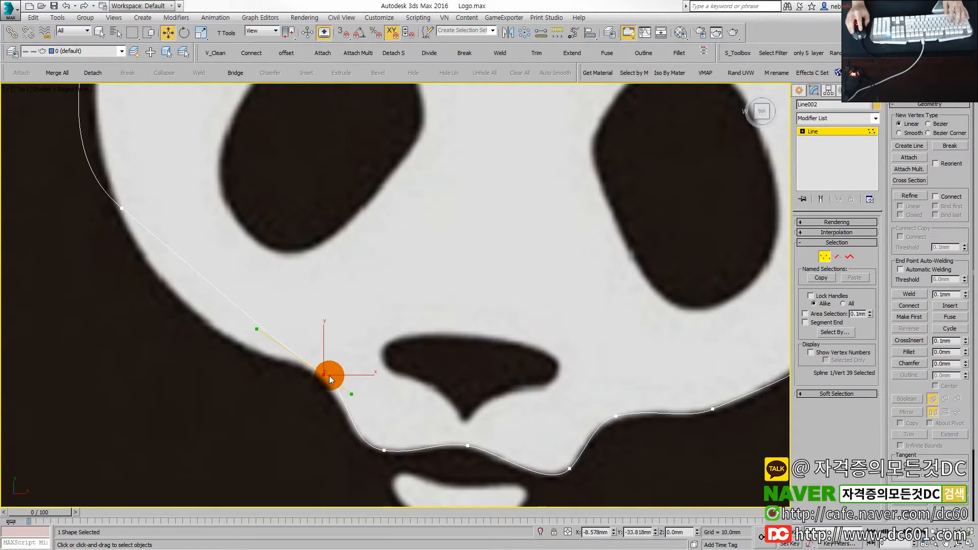
pyautogui.scroll(-3, 306, 362)
pyautogui.scroll(3, 243, 317)
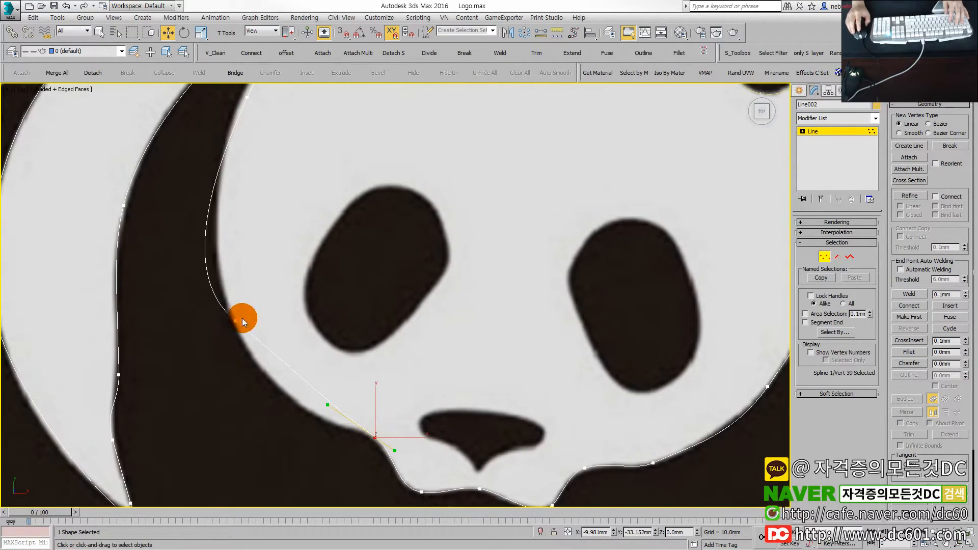
pyautogui.moveTo(235, 320); pyautogui.dragTo(266, 373)
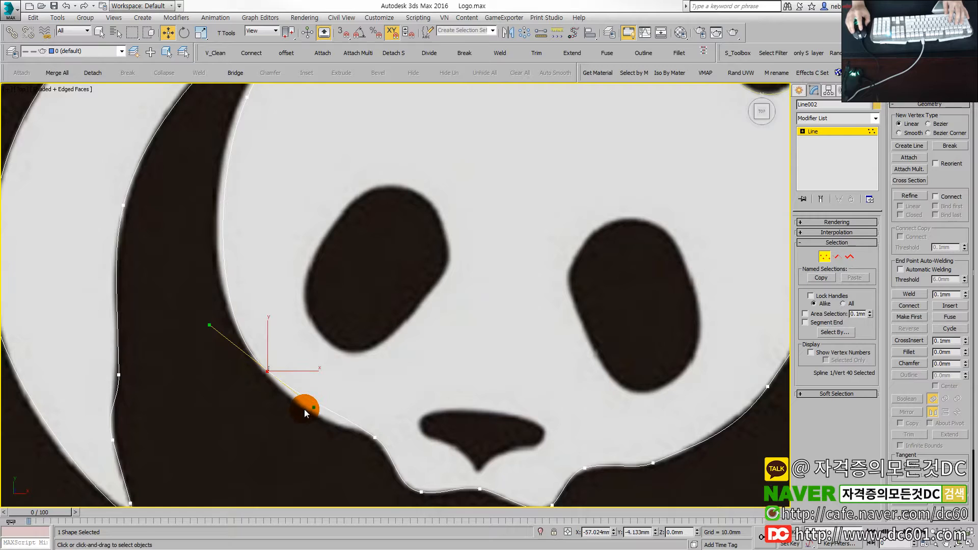
pyautogui.moveTo(314, 406); pyautogui.dragTo(329, 425)
# Step: Check the traced face outline against the logo, deselect its vertices and leave vertex editing
pyautogui.scroll(-2, 331, 425)
pyautogui.scroll(-3, 331, 425)
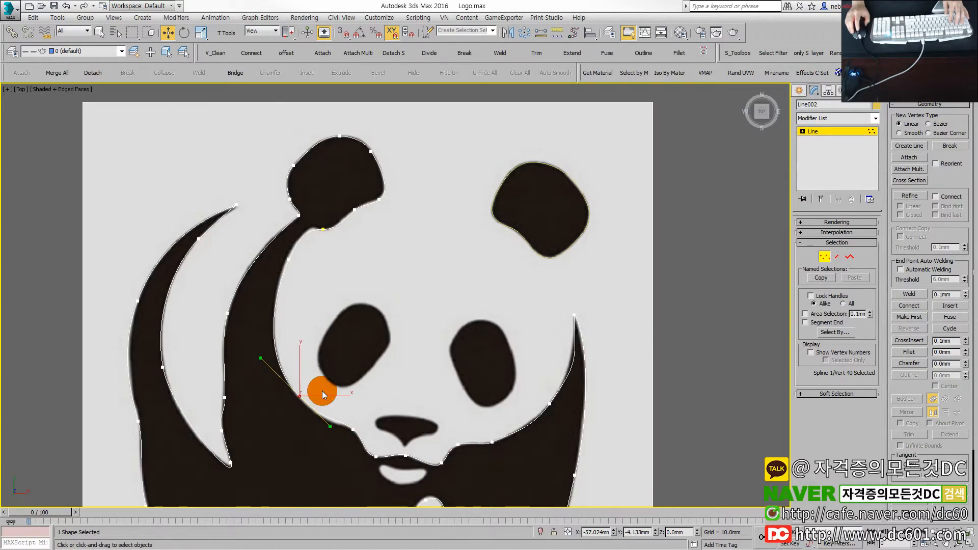
pyautogui.scroll(5, 297, 273)
pyautogui.click(289, 289)
pyautogui.click(290, 295)
pyautogui.scroll(-6, 346, 332)
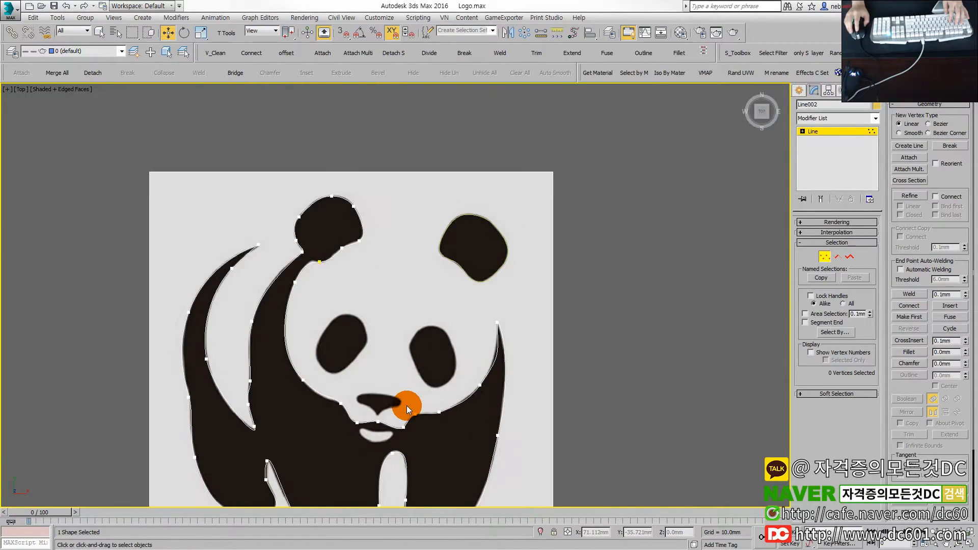
pyautogui.scroll(6, 407, 405)
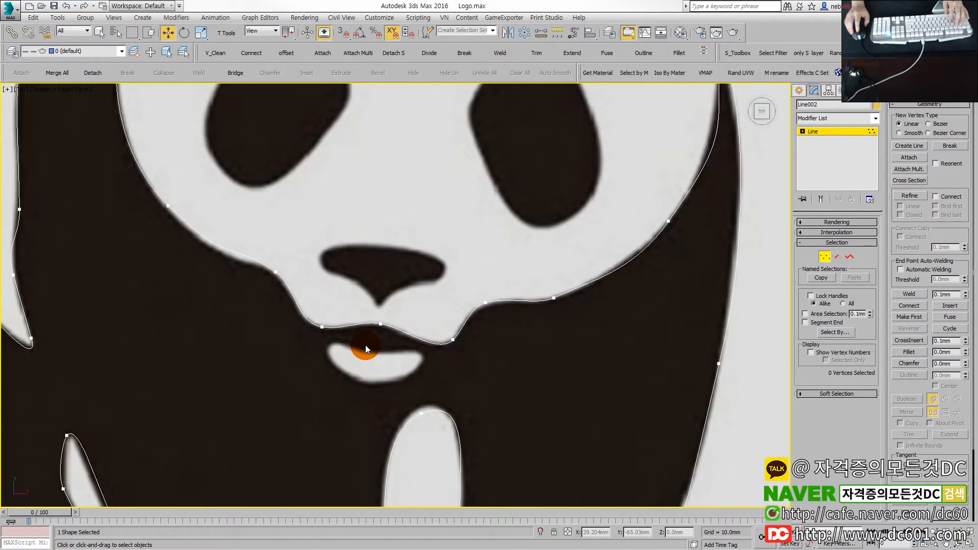
pyautogui.scroll(-4, 365, 344)
pyautogui.click(824, 259)
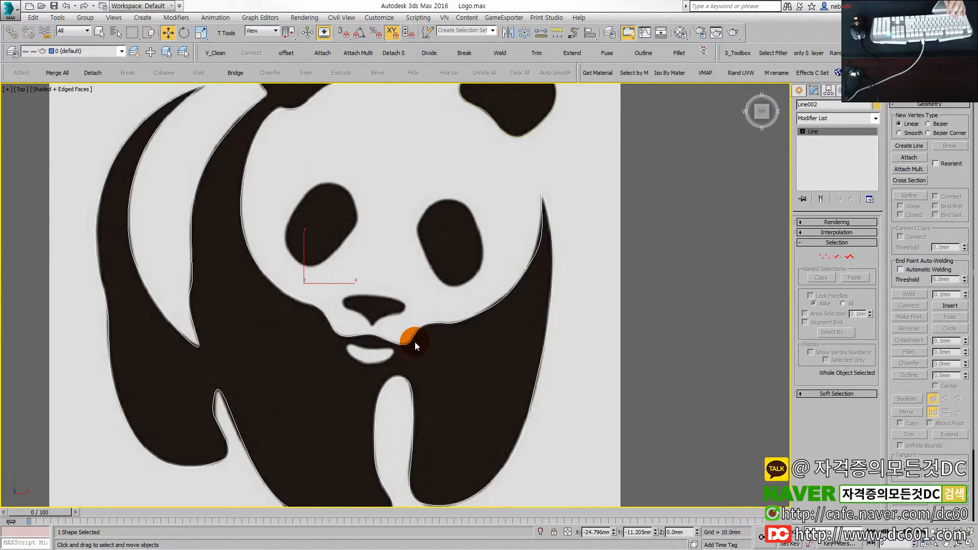
pyautogui.scroll(-3, 410, 335)
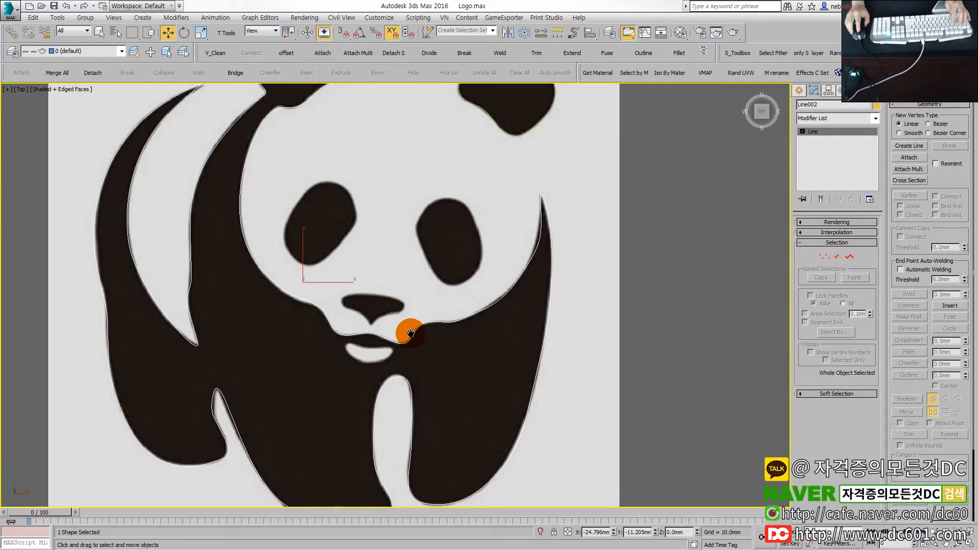
# Step: Try a 25 mm Extrude on the body outline, inspect it in the Perspective view and undo it
pyautogui.hotkey('alt', 'w')
pyautogui.rightClick(530, 400)
pyautogui.hotkey('shift', 'e')
pyautogui.scroll(5, 628, 388)
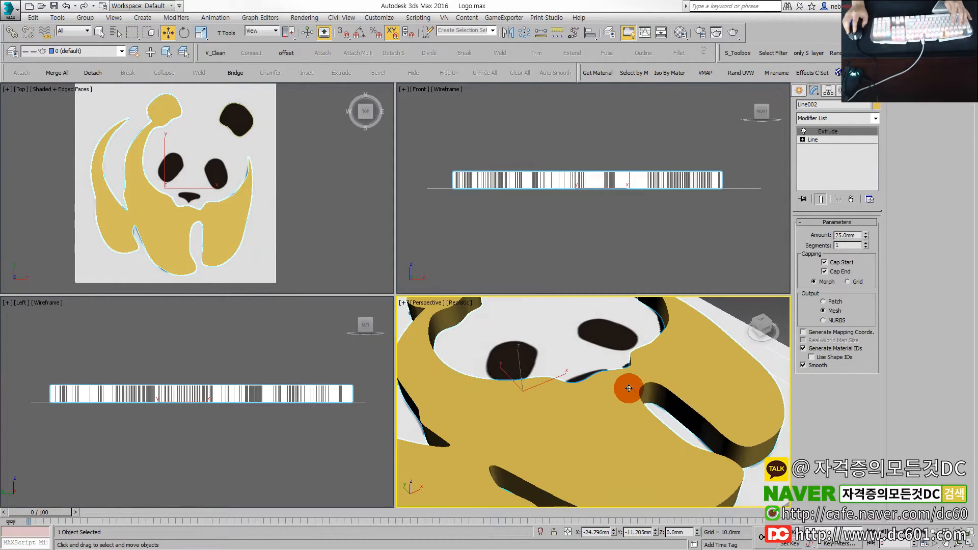
pyautogui.hotkey('ctrl', 'z')
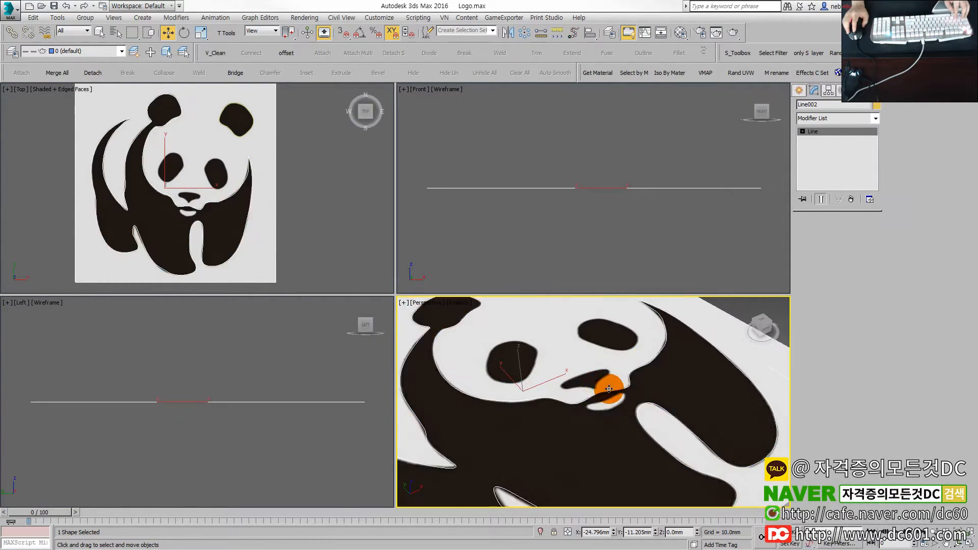
# Step: Return to a maximized Top view of the mouth area with the spline creation tools displayed
pyautogui.rightClick(303, 203)
pyautogui.hotkey('alt', 'w')
pyautogui.scroll(3, 386, 367)
pyautogui.scroll(4, 349, 323)
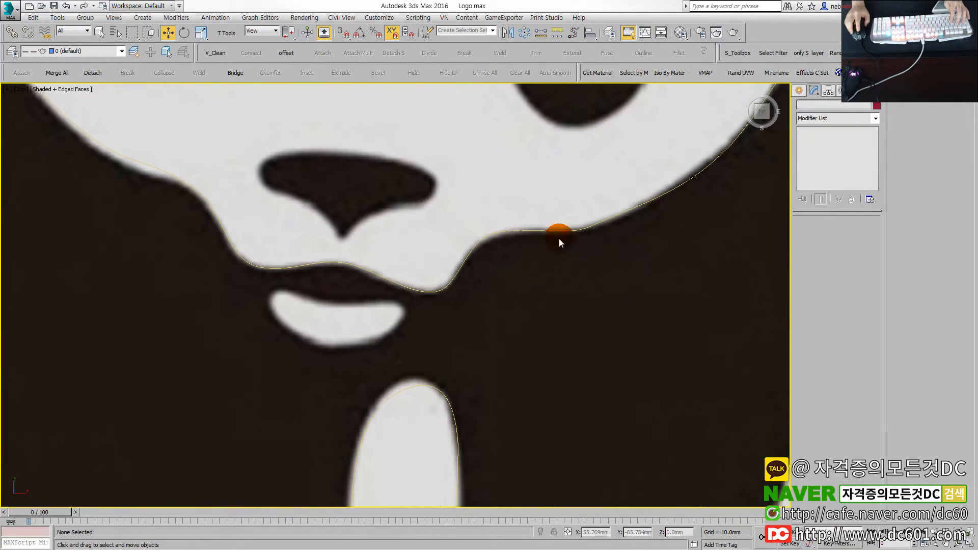
pyautogui.click(784, 91)
pyautogui.click(799, 90)
pyautogui.scroll(-4, 575, 261)
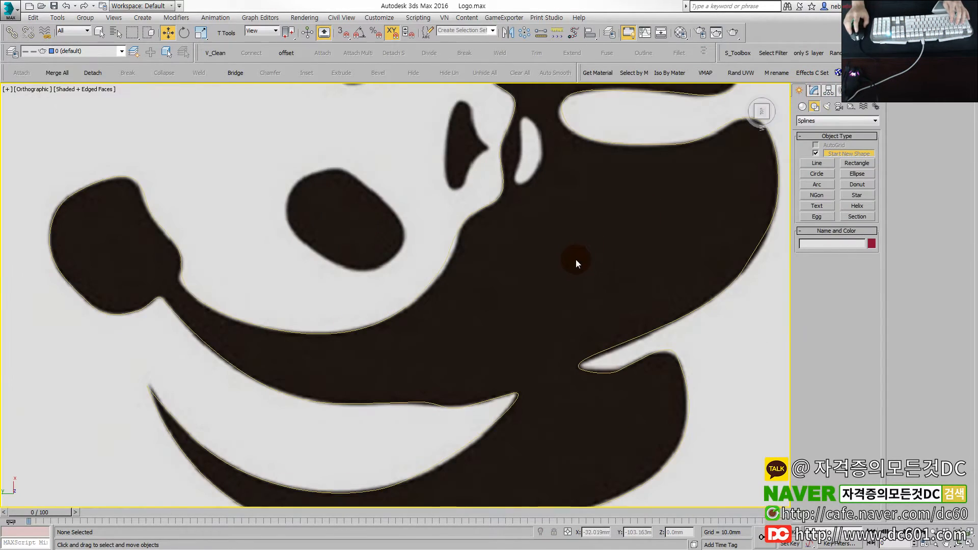
pyautogui.click(790, 92)
pyautogui.moveTo(784, 96); pyautogui.dragTo(577, 185)
pyautogui.press('t')
pyautogui.moveTo(381, 351); pyautogui.dragTo(420, 308, button='middle')
pyautogui.scroll(5, 420, 309)
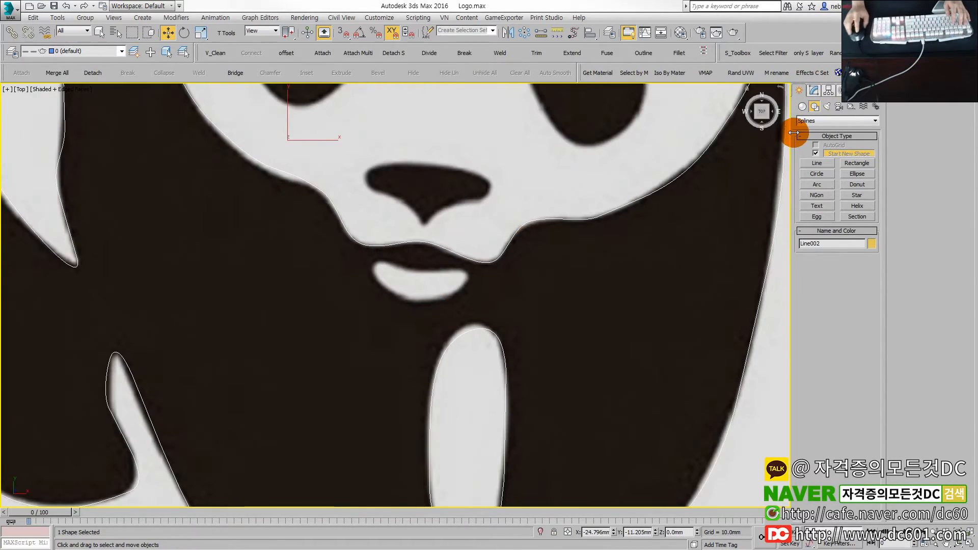
# Step: Draw a closed four-vertex Line spline around the white mouth shape below the muzzle
pyautogui.click(814, 163)
pyautogui.scroll(5, 390, 291)
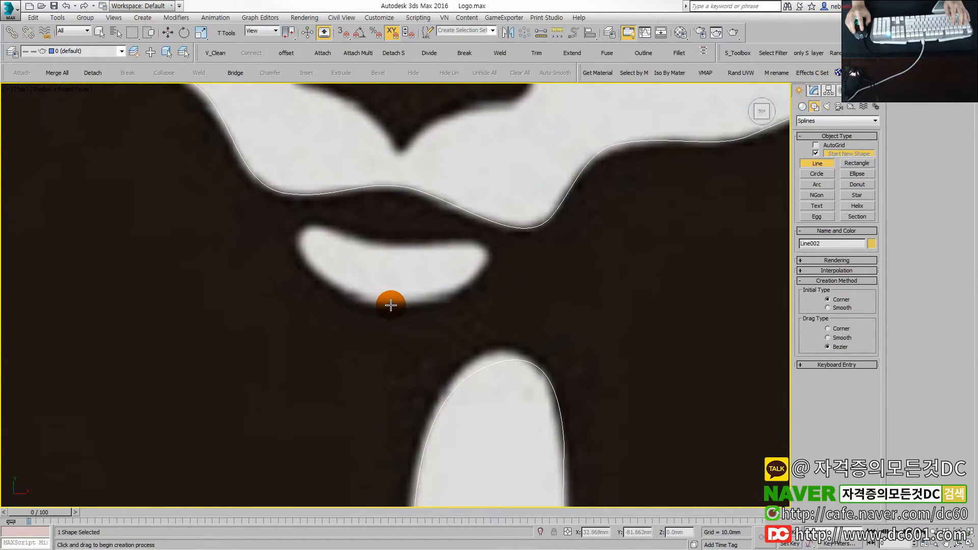
pyautogui.click(392, 304)
pyautogui.click(296, 236)
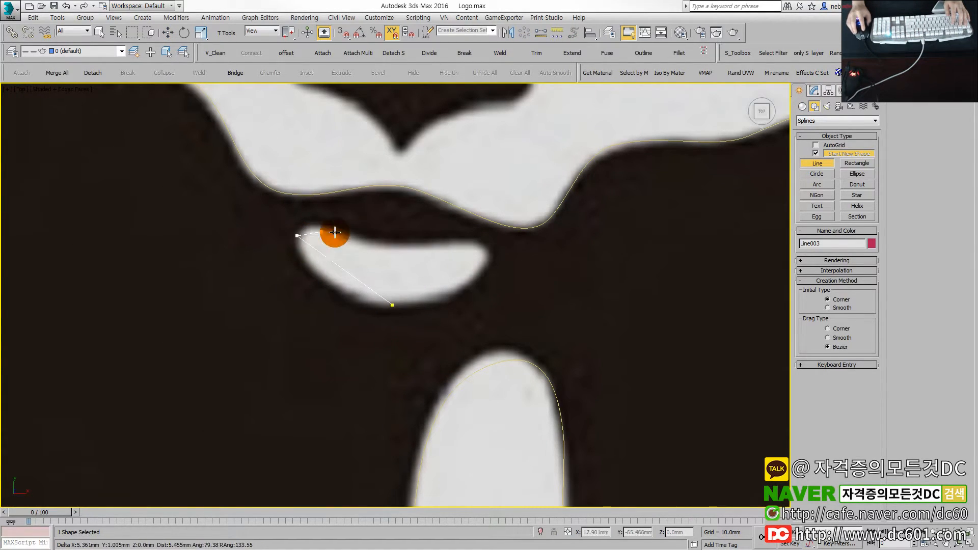
pyautogui.click(379, 241)
pyautogui.click(488, 250)
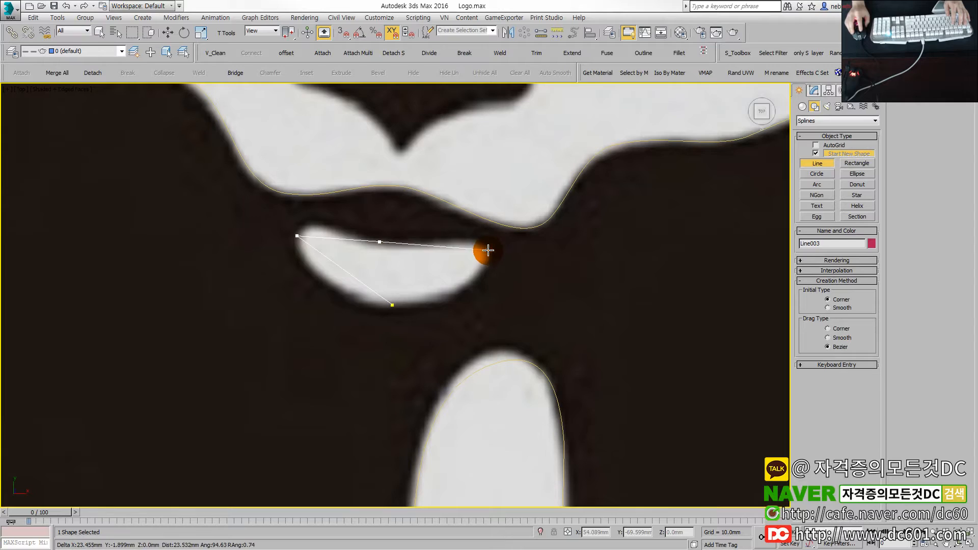
pyautogui.click(394, 305)
pyautogui.click(459, 313)
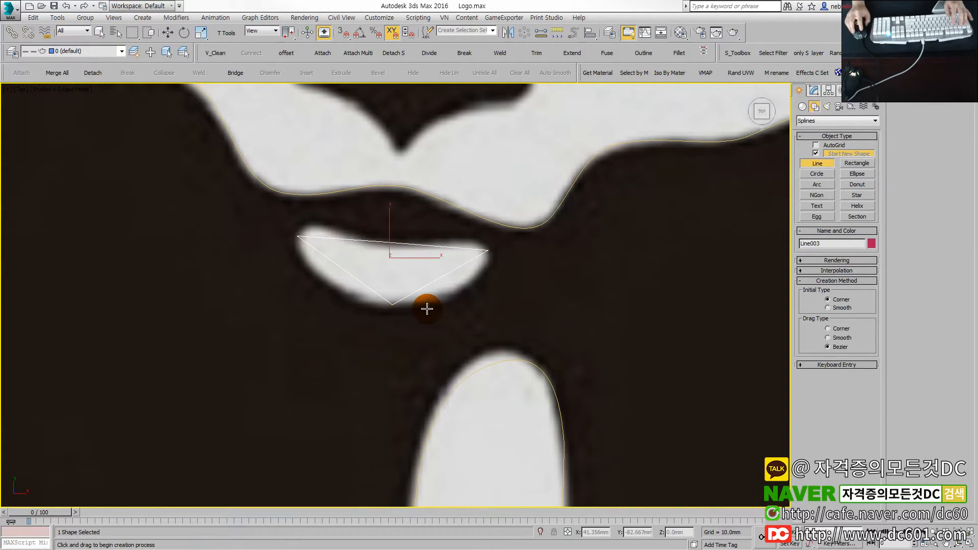
# Step: Convert all four vertices of the mouth spline to Bezier
pyautogui.press('1')
pyautogui.hotkey('ctrl', 'a')
pyautogui.rightClick(399, 264)
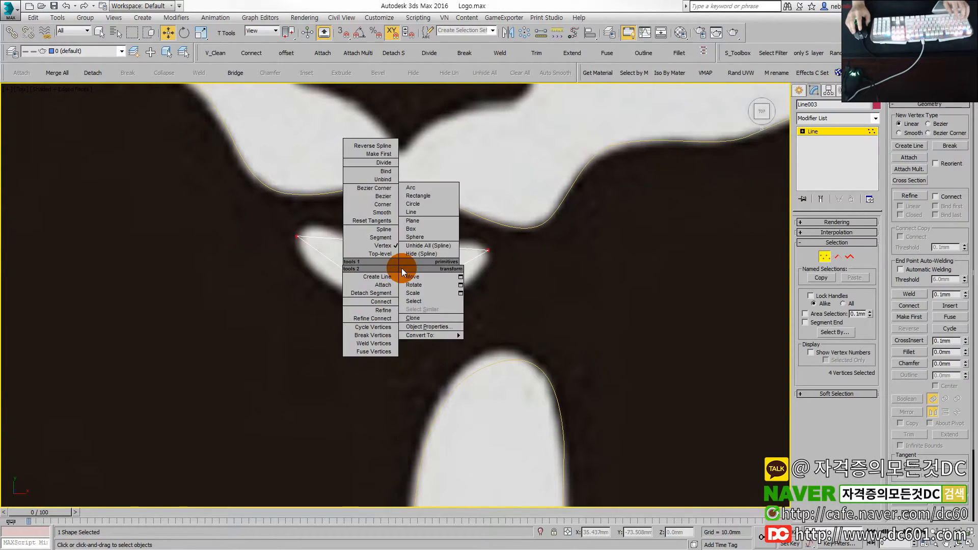
pyautogui.click(383, 197)
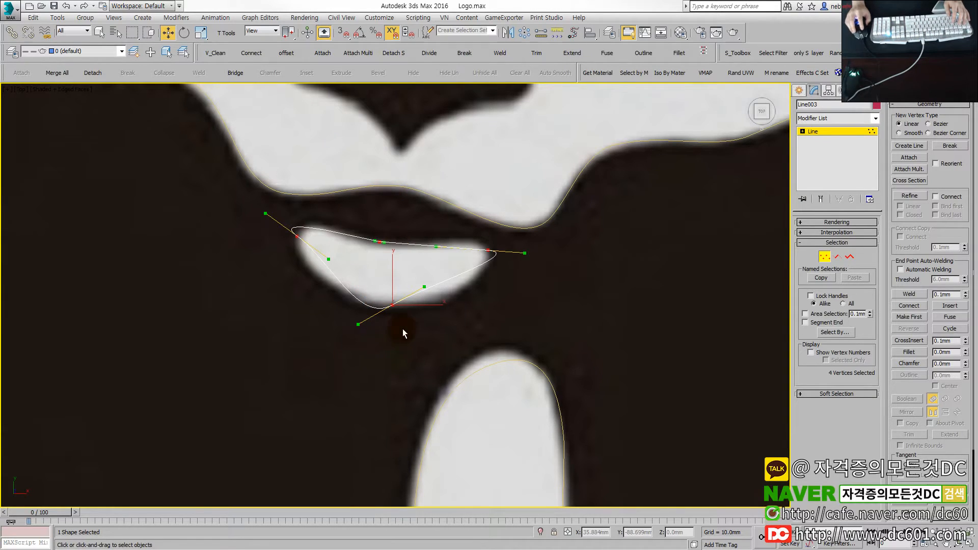
# Step: Adjust the mouth spline's Bezier handles and vertices so the curve follows the white mouth shape, and leave vertex editing
pyautogui.moveTo(425, 295); pyautogui.dragTo(430, 311)
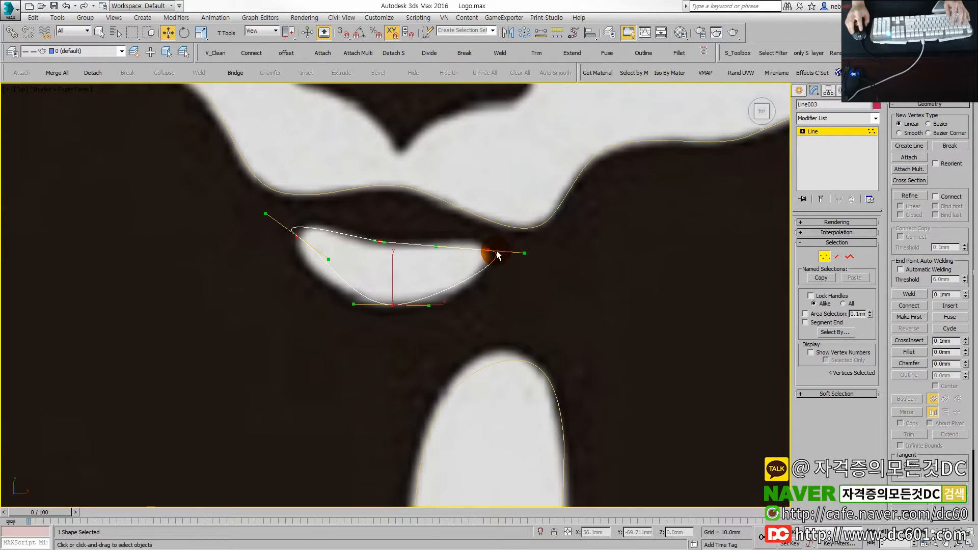
pyautogui.moveTo(523, 253); pyautogui.dragTo(400, 267)
pyautogui.click(384, 244)
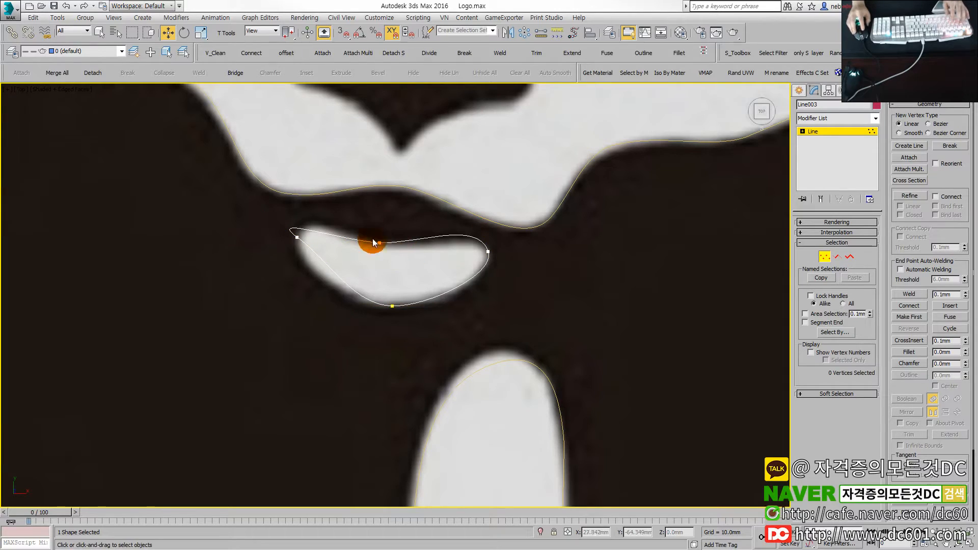
pyautogui.click(319, 249)
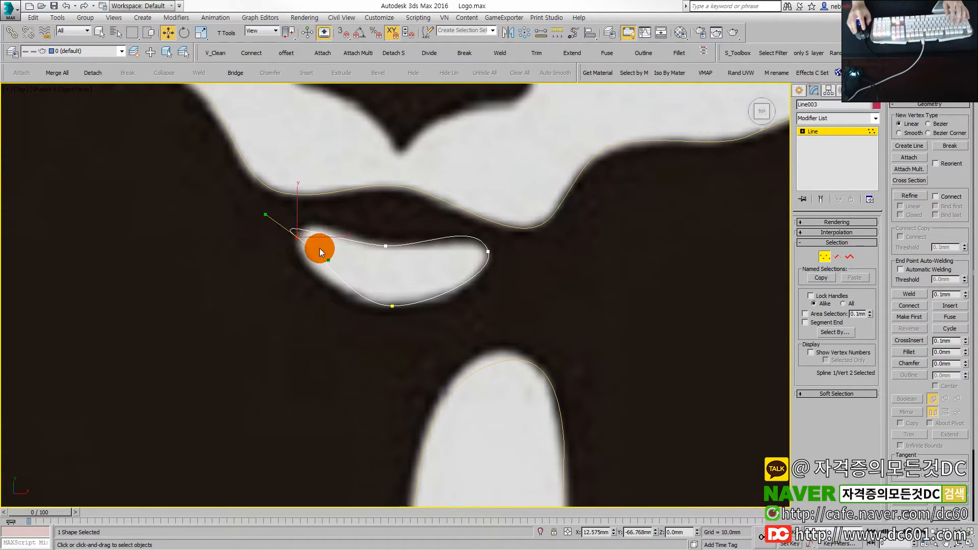
pyautogui.moveTo(329, 260); pyautogui.dragTo(302, 230)
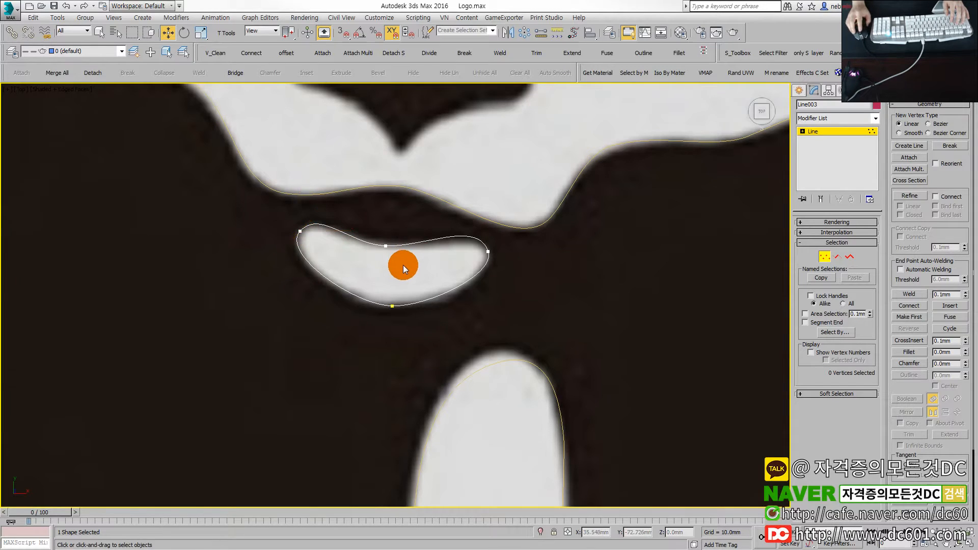
pyautogui.scroll(-8, 404, 267)
pyautogui.press('1')
# Step: Select the body outline and mouth spline together and try a 25 mm Extrude on both
pyautogui.click(645, 292)
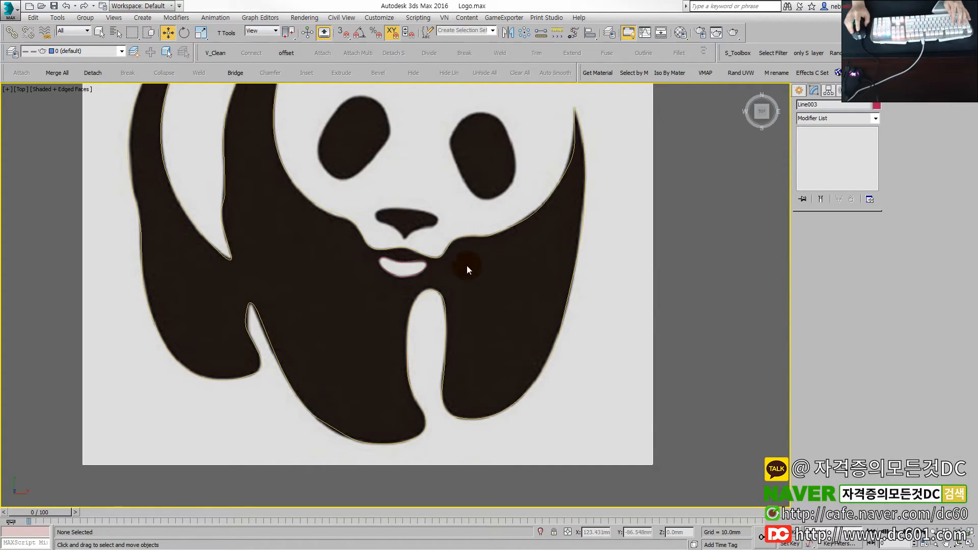
pyautogui.click(415, 259)
pyautogui.click(416, 260)
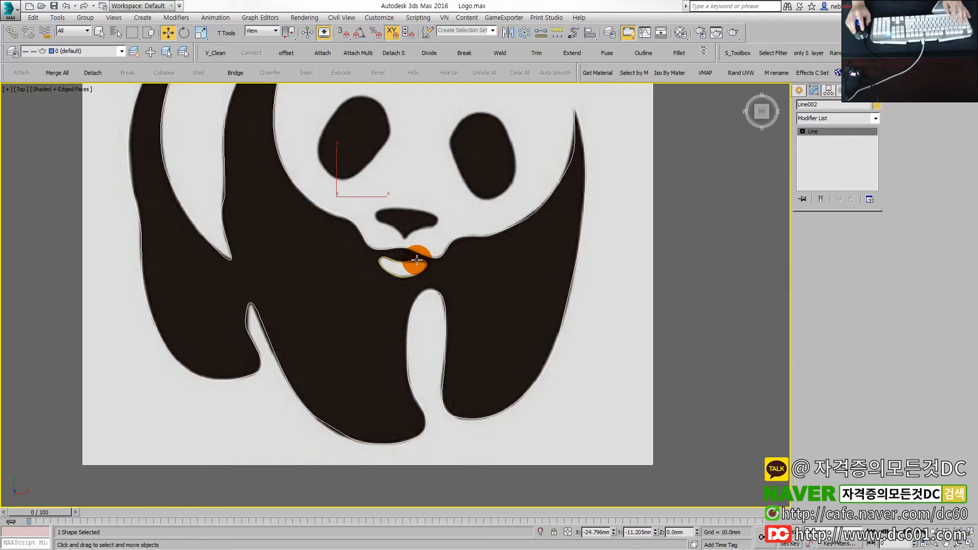
pyautogui.press('h')
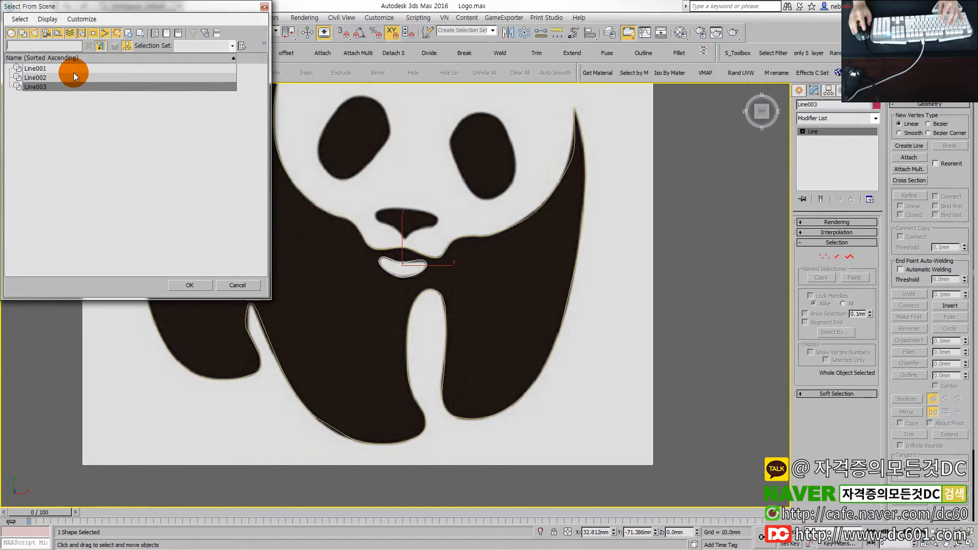
pyautogui.click(263, 7)
pyautogui.click(516, 300)
pyautogui.moveTo(599, 338); pyautogui.dragTo(395, 244)
pyautogui.click(862, 105)
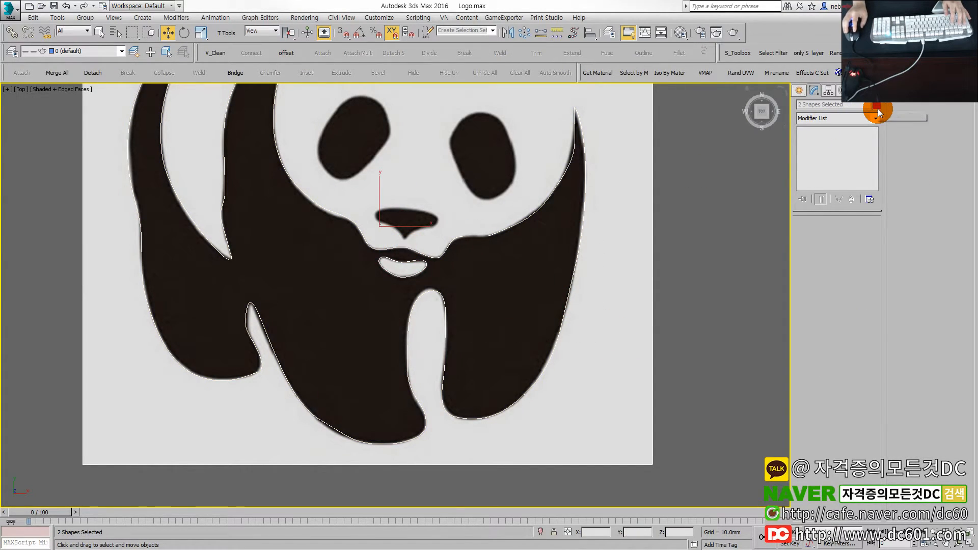
pyautogui.click(874, 116)
pyautogui.press('e')
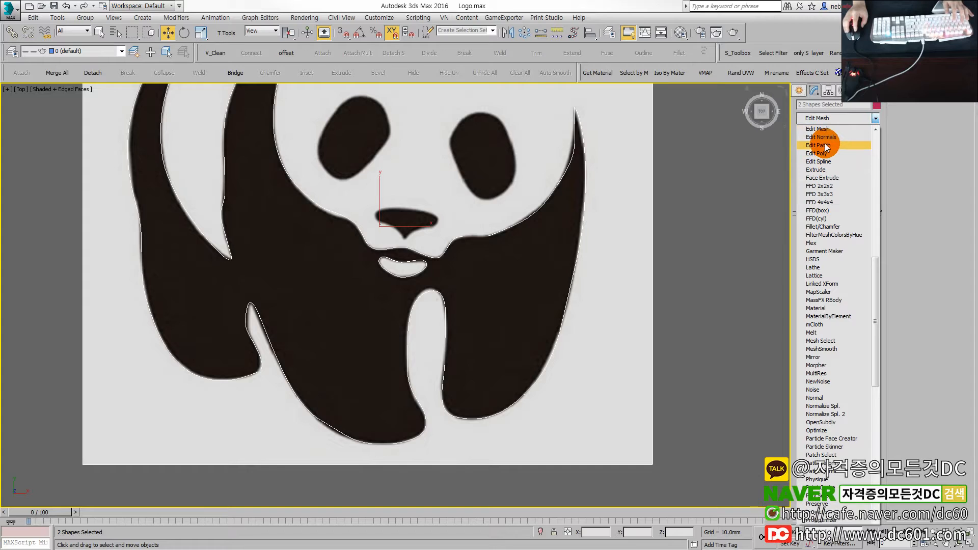
pyautogui.click(824, 170)
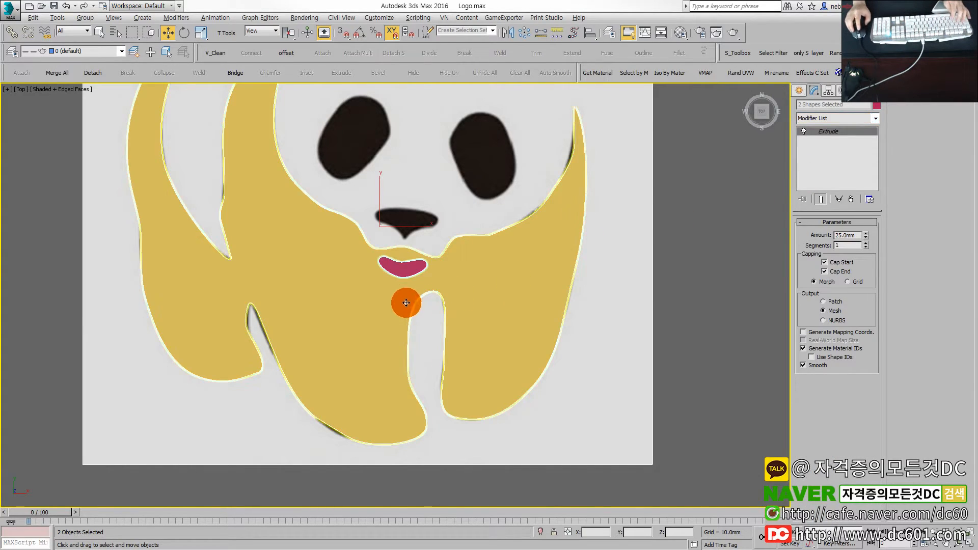
# Step: Examine the extruded mouth area from an angle and undo the shared Extrude
pyautogui.keyDown('alt'); pyautogui.moveTo(404, 299); pyautogui.dragTo(384, 255, button='middle'); pyautogui.keyUp('alt')
pyautogui.click(638, 351)
pyautogui.scroll(5, 404, 257)
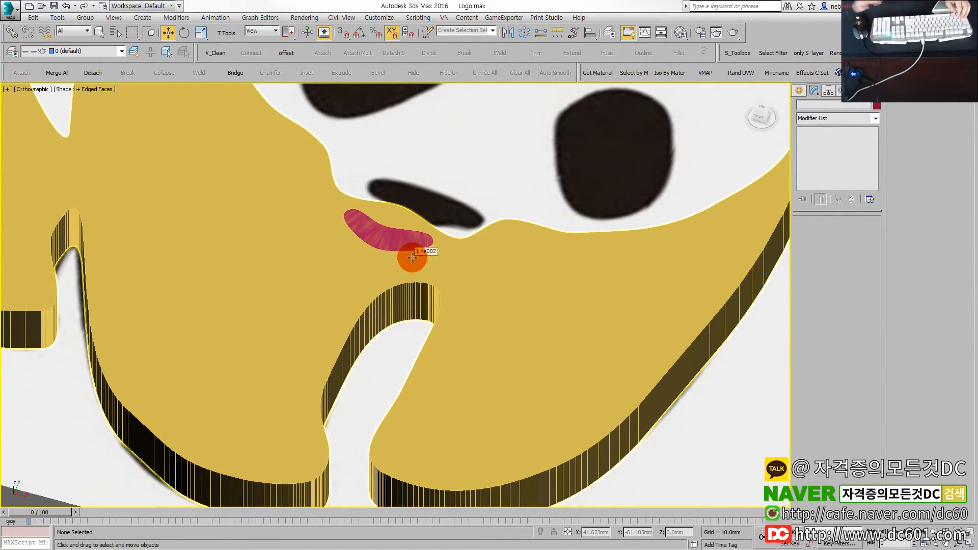
pyautogui.hotkey('ctrl', 'z')
pyautogui.hotkey('ctrl', 'z')
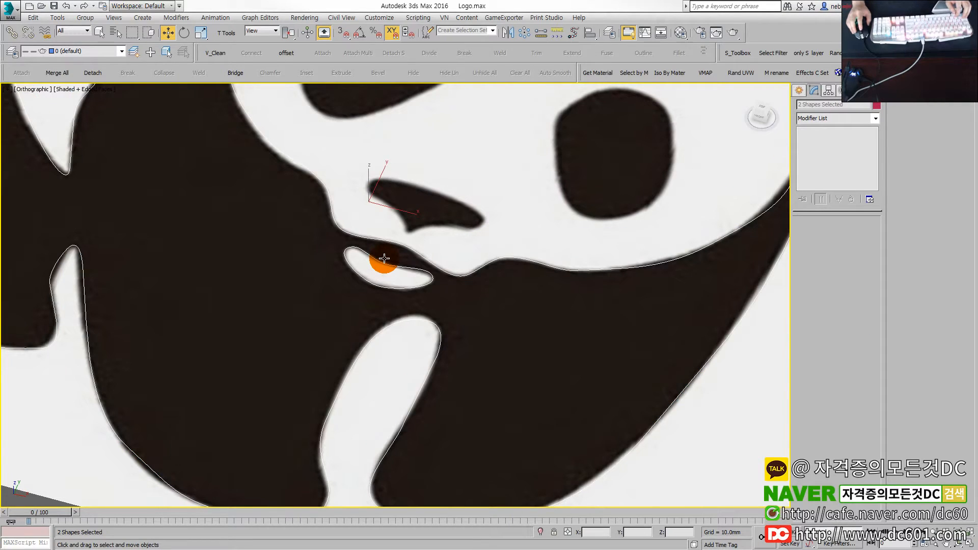
# Step: Attach the mouth spline to the body outline so they form one shape
pyautogui.click(412, 256)
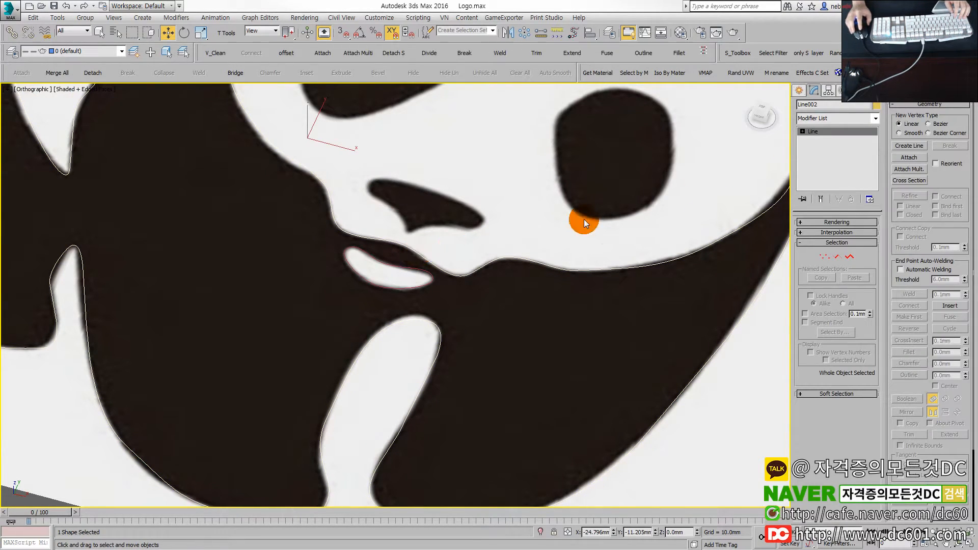
pyautogui.click(908, 157)
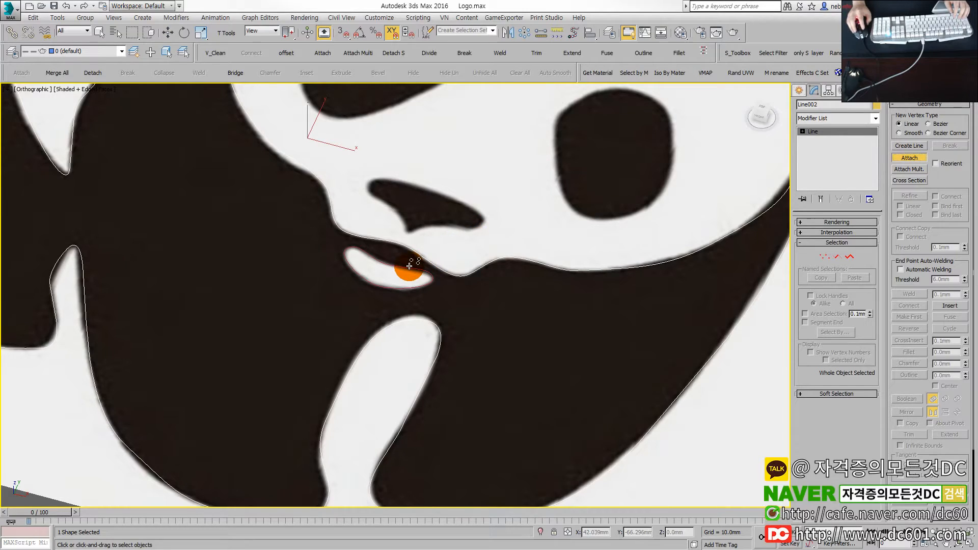
pyautogui.scroll(-2, 412, 265)
pyautogui.press('w')
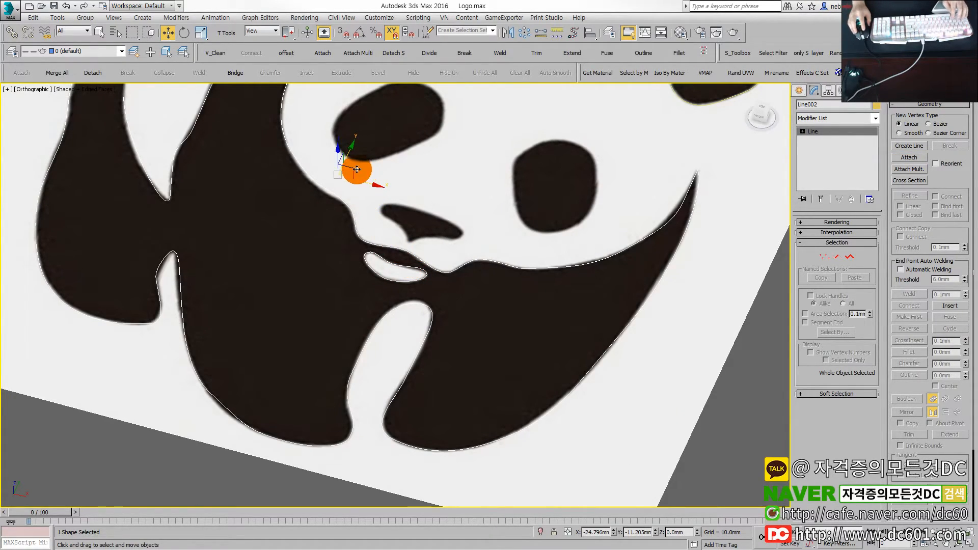
# Step: Try a 25 mm Extrude on the combined body and mouth outline, compare the Line and Extrude levels, and undo it
pyautogui.scroll(-2, 365, 276)
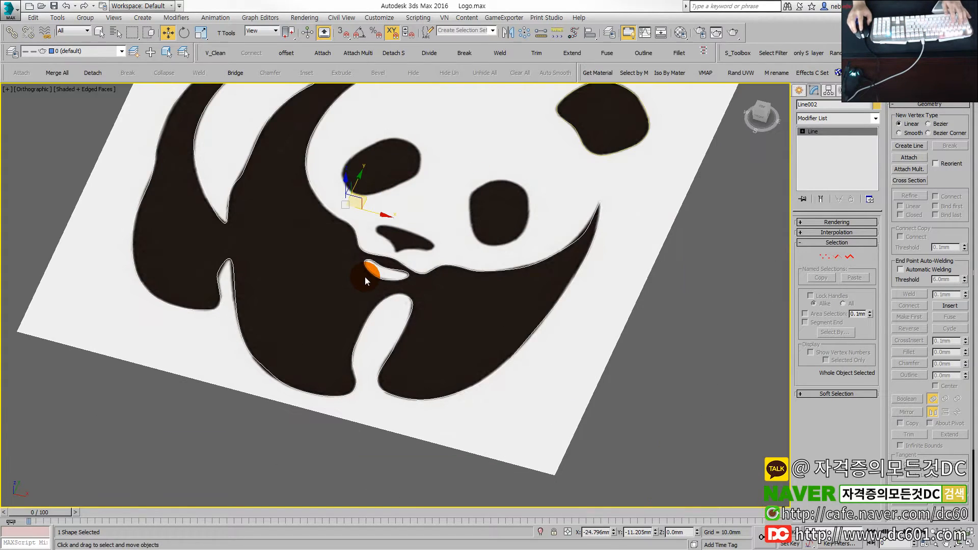
pyautogui.hotkey('shift', 'e')
pyautogui.scroll(2, 381, 255)
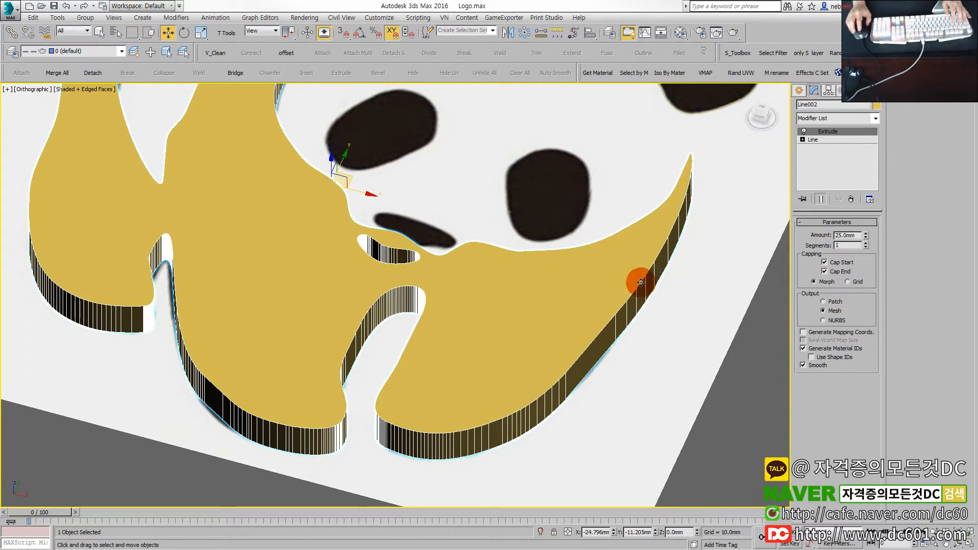
pyautogui.click(824, 140)
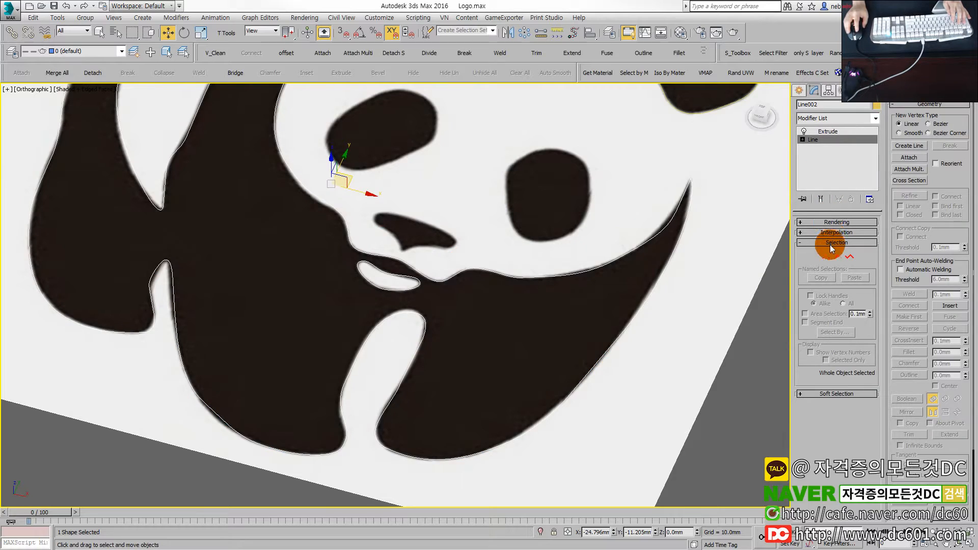
pyautogui.click(826, 132)
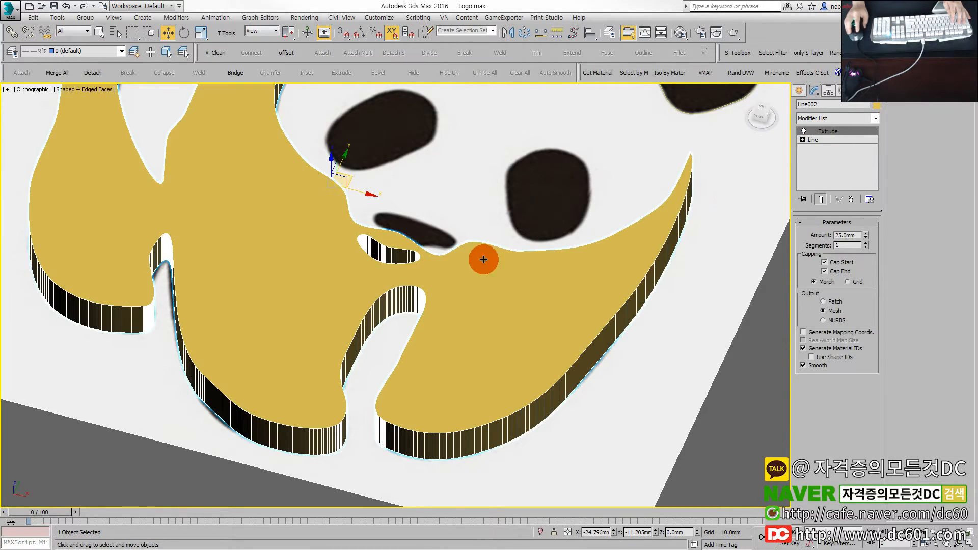
pyautogui.scroll(-4, 448, 258)
pyautogui.keyDown('alt'); pyautogui.moveTo(438, 261); pyautogui.dragTo(447, 271, button='middle'); pyautogui.keyUp('alt')
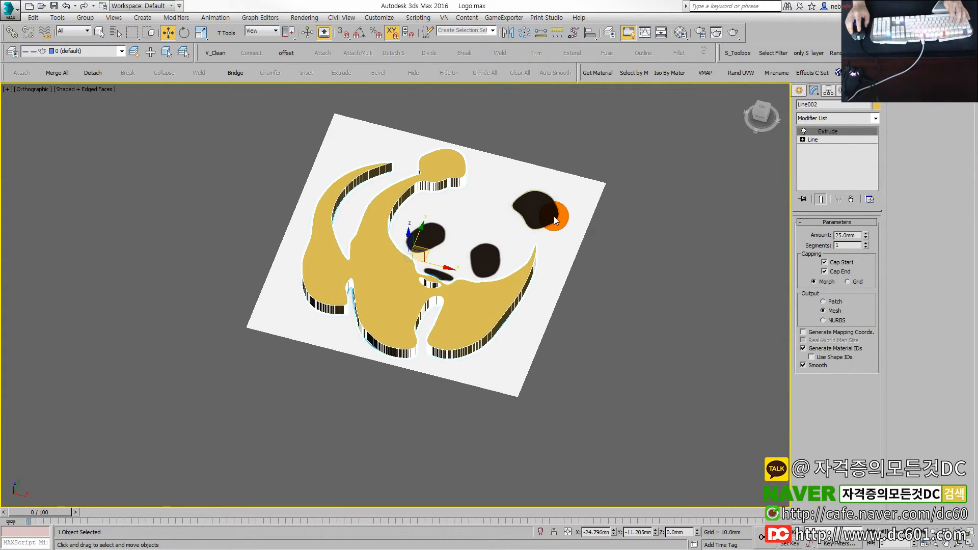
pyautogui.scroll(3, 558, 216)
pyautogui.hotkey('ctrl', 'z')
# Step: Attach the separate ear spline to the combined body outline
pyautogui.click(909, 158)
pyautogui.click(529, 235)
pyautogui.press('w')
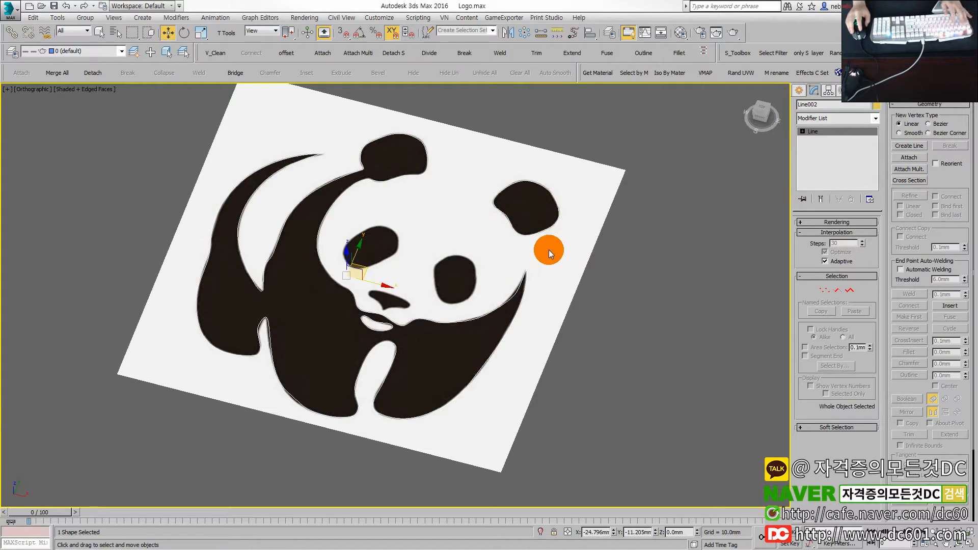
# Step: Apply an Extrude modifier to the complete panda outline and set its amount to 20 mm
pyautogui.click(864, 120)
pyautogui.write('ex')
pyautogui.press('Return')
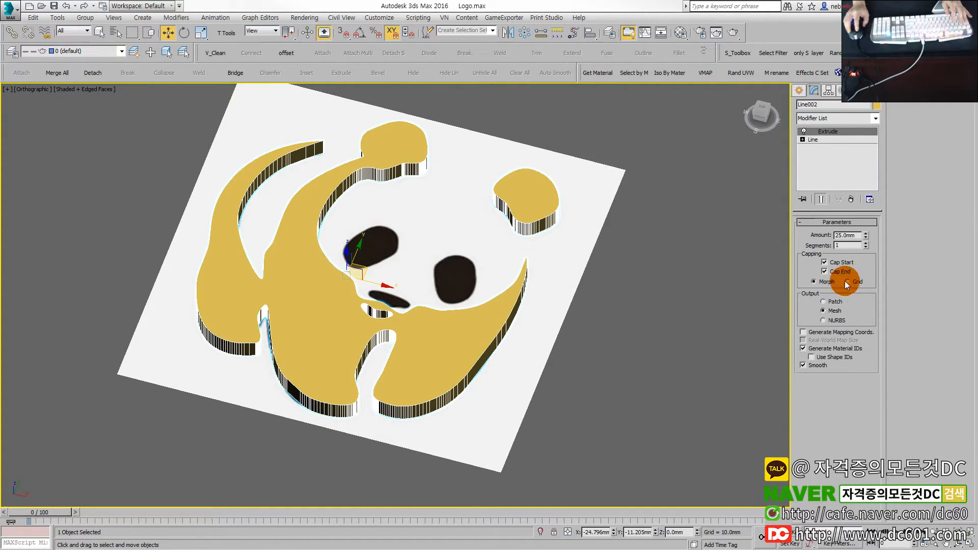
pyautogui.click(865, 232)
pyautogui.moveTo(868, 234); pyautogui.dragTo(866, 237)
# Step: Display the extruded panda shaded without edged faces
pyautogui.click(552, 311)
pyautogui.moveTo(421, 339)
pyautogui.keyDown('alt'); pyautogui.mouseDown(button='middle')
pyautogui.moveTo(446, 341)
pyautogui.moveTo(469, 308)
pyautogui.moveTo(421, 330)
pyautogui.moveTo(384, 366)
pyautogui.moveTo(380, 327)
pyautogui.moveTo(451, 312)
pyautogui.moveTo(484, 284)
pyautogui.moveTo(453, 332)
pyautogui.moveTo(423, 354)
pyautogui.moveTo(410, 327)
pyautogui.mouseUp(button='middle'); pyautogui.keyUp('alt')
pyautogui.click(430, 345)
pyautogui.press('F3')
pyautogui.press('F3')
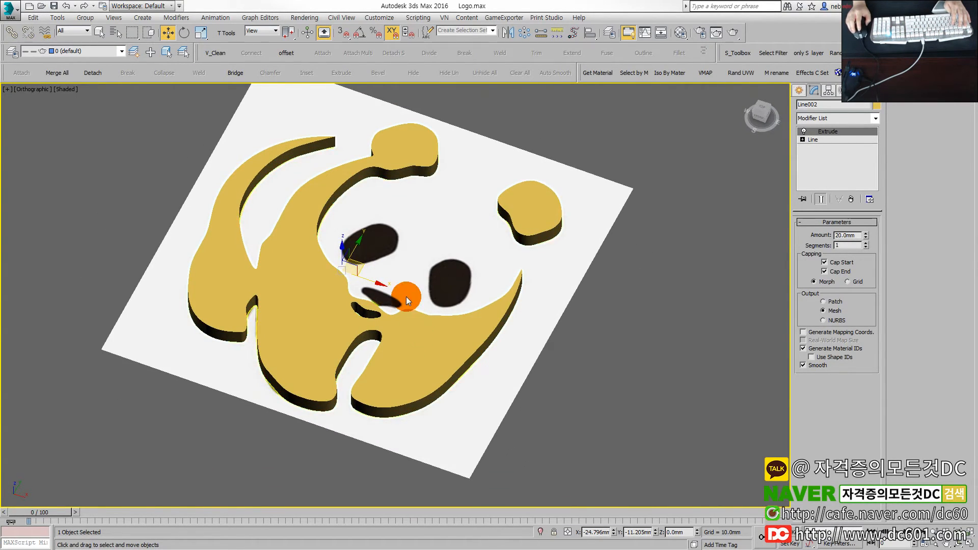
# Step: Examine the extruded panda's side walls, mouth opening and ears up close and from several angles
pyautogui.scroll(5, 349, 184)
pyautogui.scroll(-5, 401, 170)
pyautogui.keyDown('alt'); pyautogui.moveTo(389, 192); pyautogui.dragTo(371, 175, button='middle'); pyautogui.keyUp('alt')
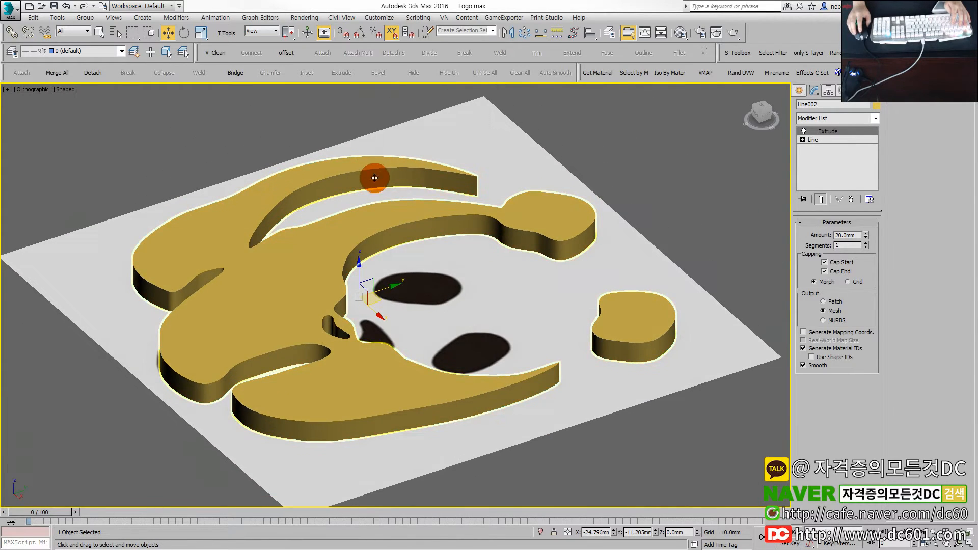
pyautogui.scroll(4, 371, 175)
pyautogui.scroll(-3, 463, 255)
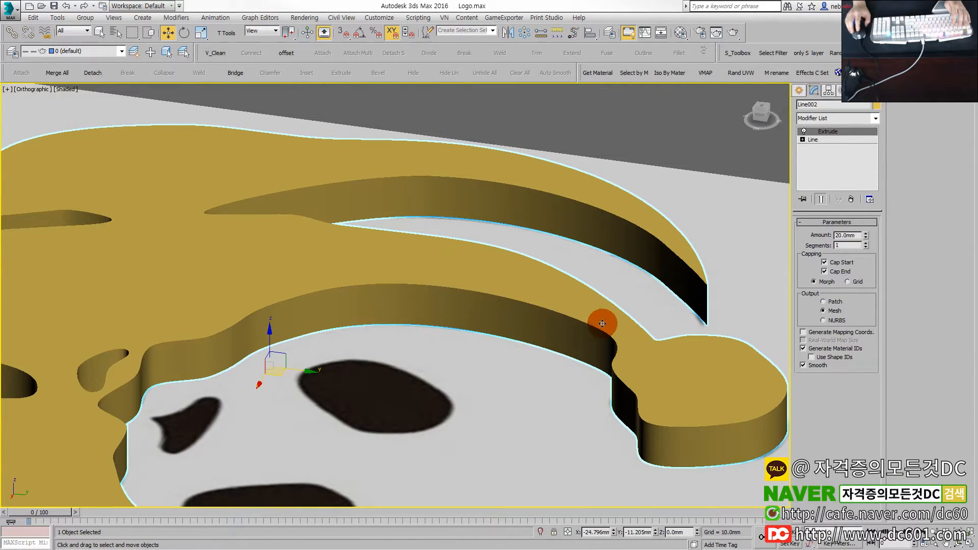
pyautogui.scroll(-5, 258, 305)
pyautogui.keyDown('alt'); pyautogui.moveTo(262, 308); pyautogui.dragTo(348, 281, button='middle'); pyautogui.keyUp('alt')
pyautogui.scroll(3, 334, 320)
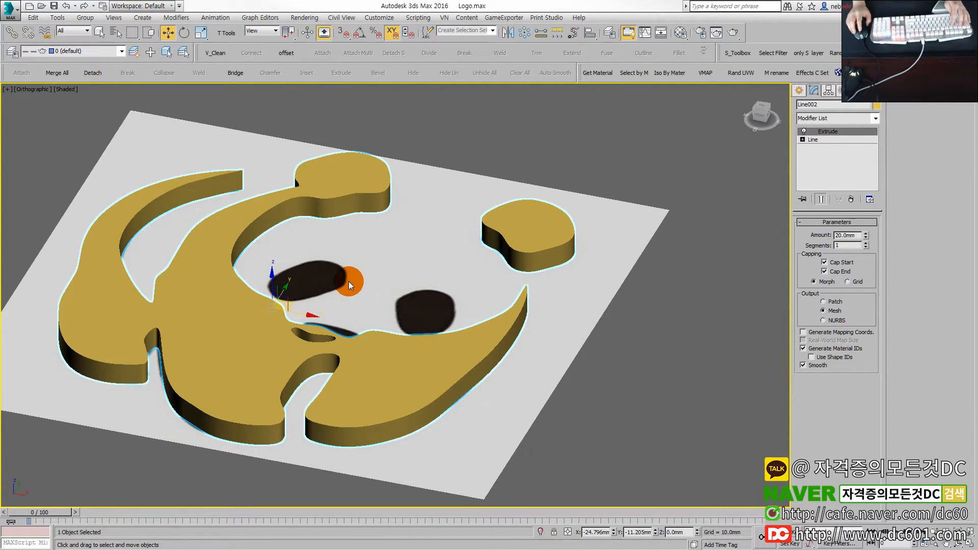
pyautogui.moveTo(281, 300); pyautogui.dragTo(400, 298, button='middle')
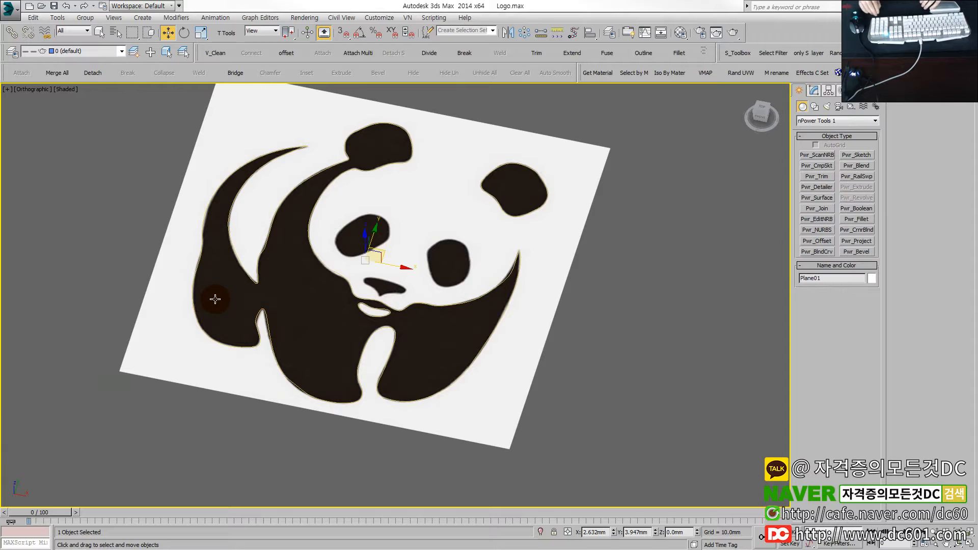
# Step: Clone the panda outline spline as a single Copy placed beside the logo image
pyautogui.click(154, 262)
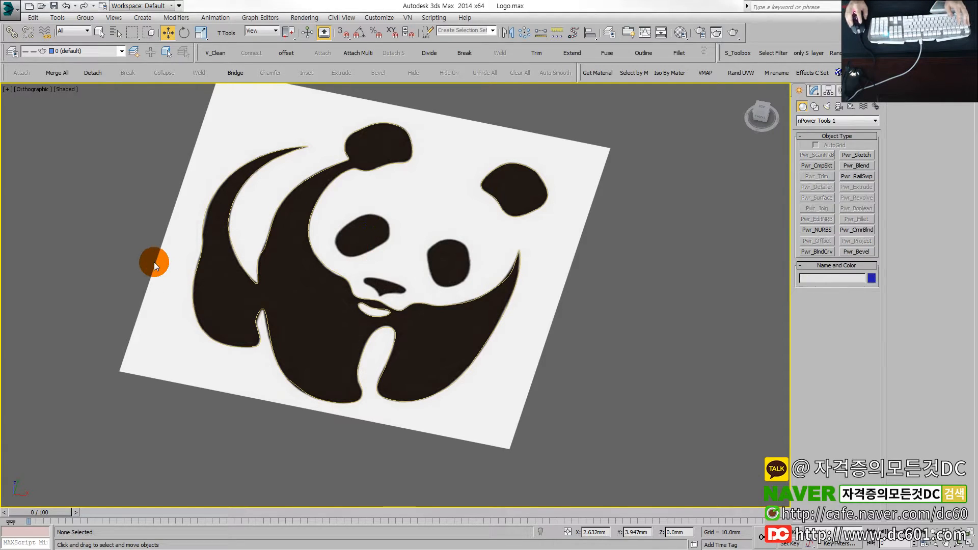
pyautogui.click(348, 280)
pyautogui.scroll(-3, 349, 280)
pyautogui.moveTo(348, 280); pyautogui.dragTo(251, 282, button='middle')
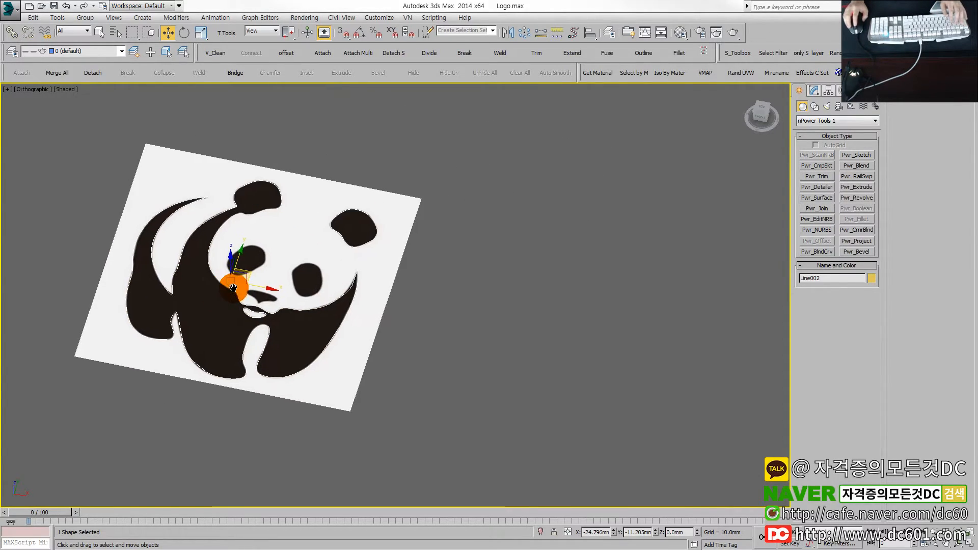
pyautogui.moveTo(251, 284)
pyautogui.keyDown('shift'); pyautogui.mouseDown()
pyautogui.moveTo(563, 349)
pyautogui.moveTo(522, 351)
pyautogui.mouseUp(); pyautogui.keyUp('shift')
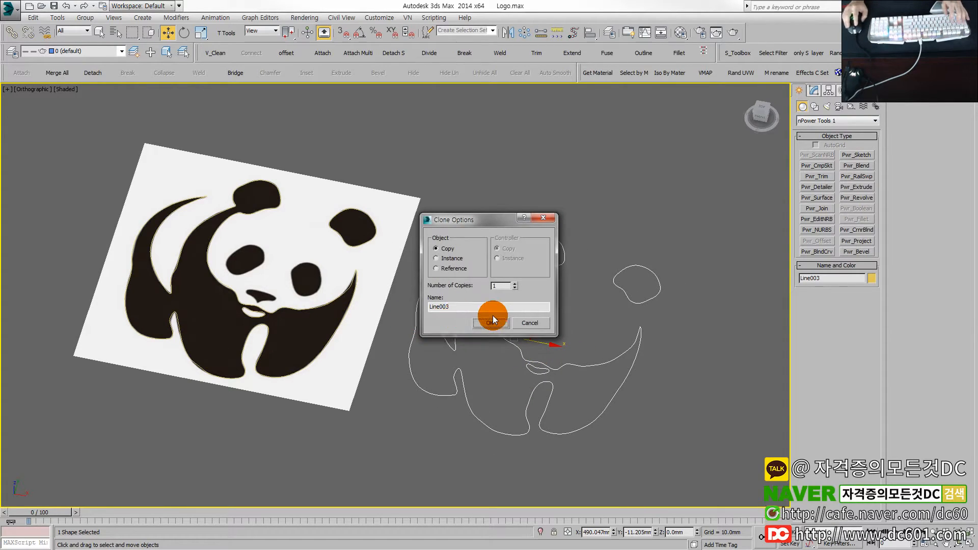
pyautogui.click(484, 325)
# Step: Hide the logo image plane, leaving both panda outlines in view
pyautogui.click(278, 318)
pyautogui.scroll(1, 355, 384)
pyautogui.scroll(-1, 355, 384)
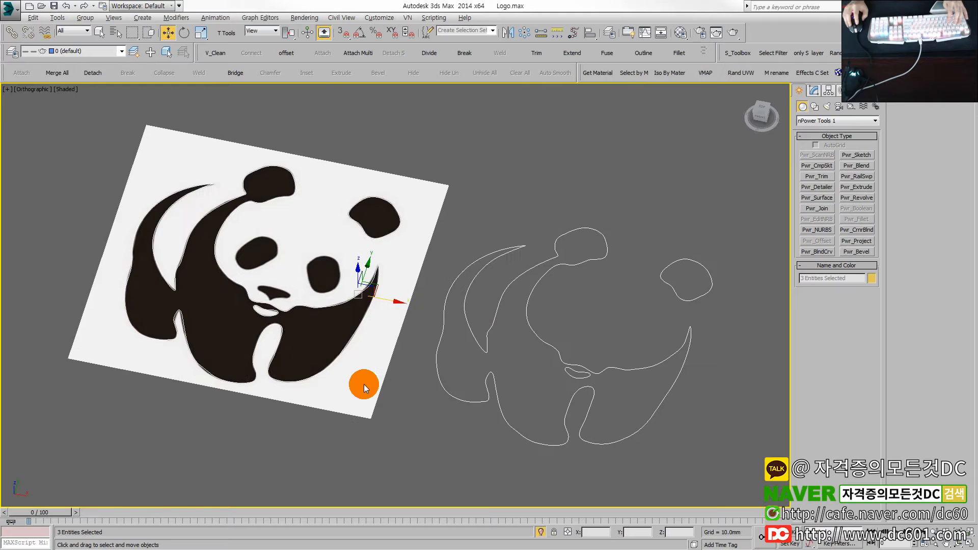
pyautogui.click(337, 343)
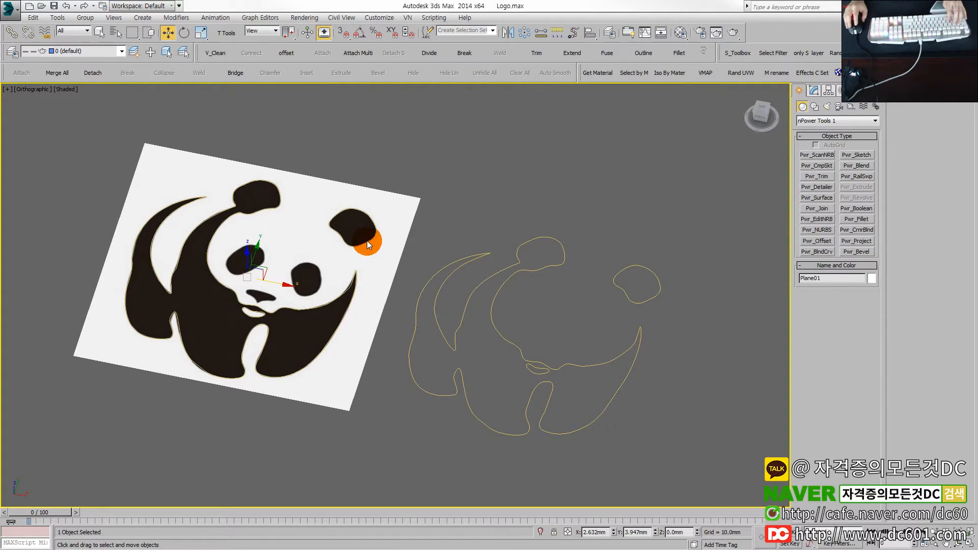
pyautogui.rightClick(460, 238)
pyautogui.click(394, 177)
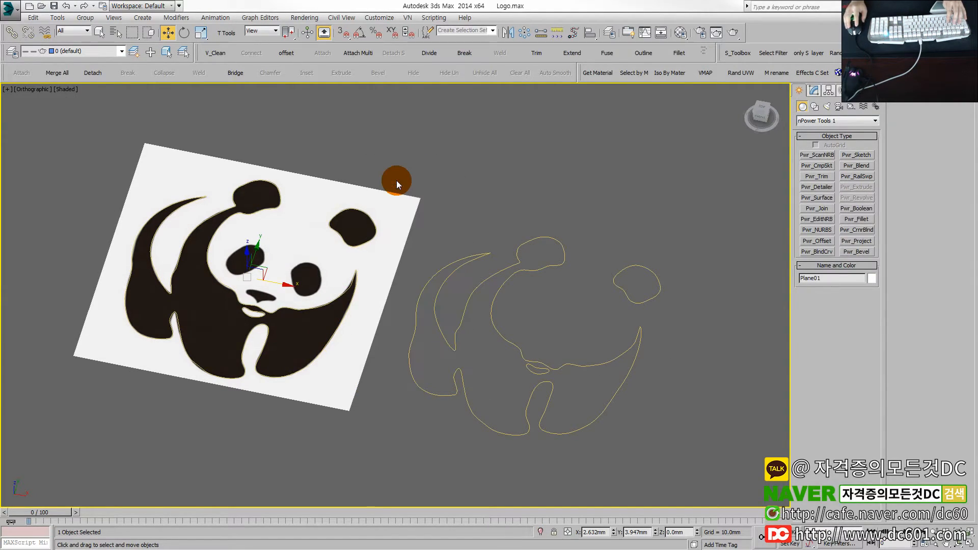
pyautogui.rightClick(389, 250)
pyautogui.click(420, 236)
# Step: Extrude the original panda outline 25 mm and display the safe frame around the view
pyautogui.moveTo(411, 414); pyautogui.dragTo(236, 317)
pyautogui.click(303, 407)
pyautogui.moveTo(303, 406); pyautogui.dragTo(222, 312)
pyautogui.press('1')
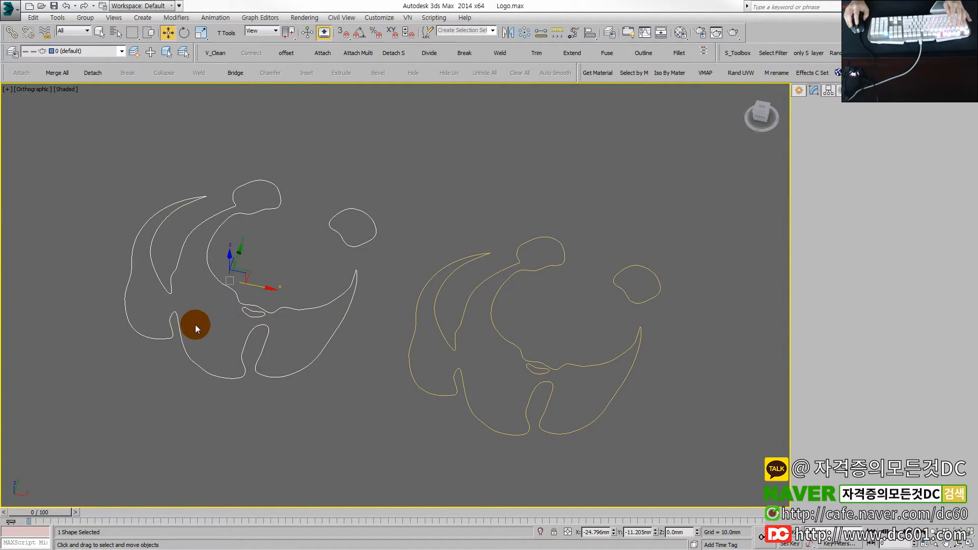
pyautogui.hotkey('shift', 'e')
pyautogui.scroll(4, 255, 312)
pyautogui.moveTo(242, 327); pyautogui.dragTo(323, 320, button='middle')
pyautogui.hotkey('shift', 'f')
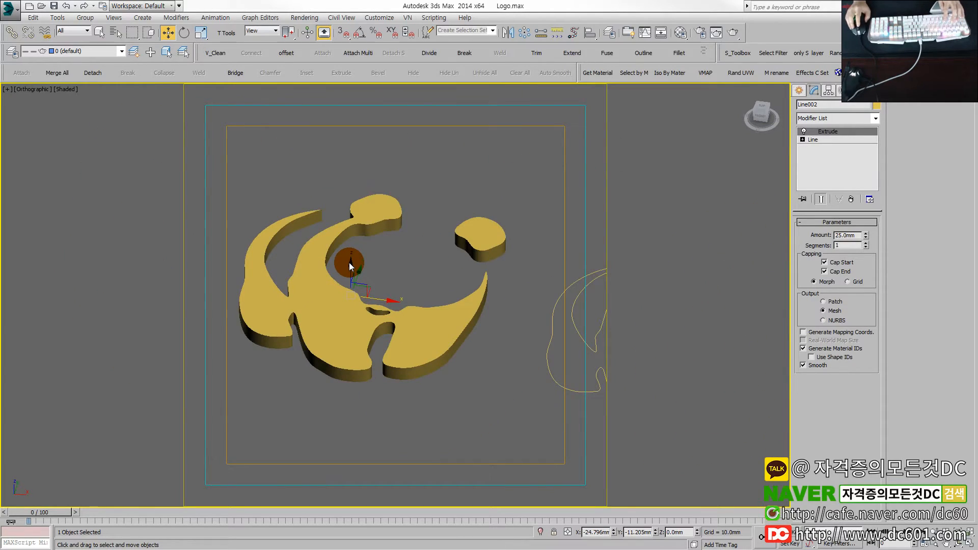
# Step: Turn off the Action Safe and Title Safe frames in the viewport configuration, keeping the live area frame displayed
pyautogui.moveTo(350, 262); pyautogui.dragTo(354, 266, button='middle')
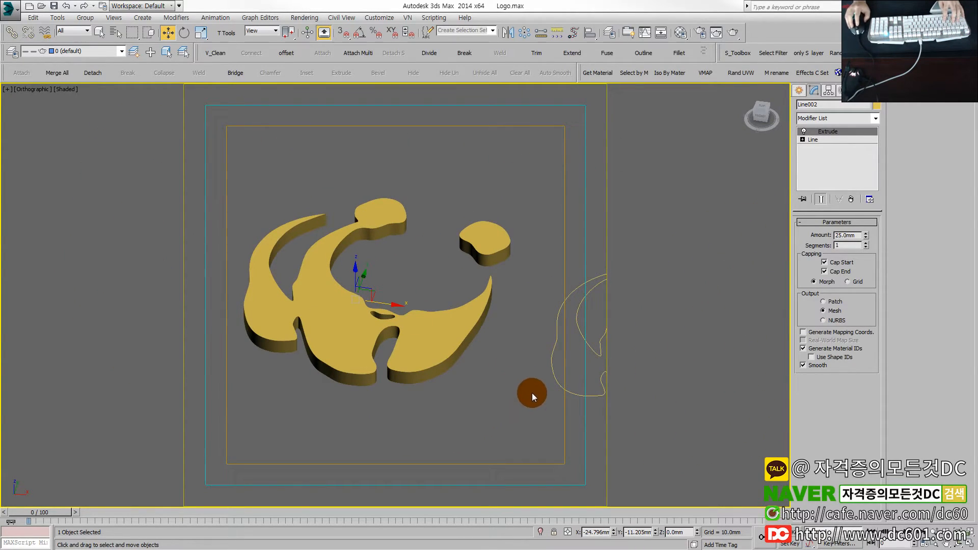
pyautogui.rightClick(945, 541)
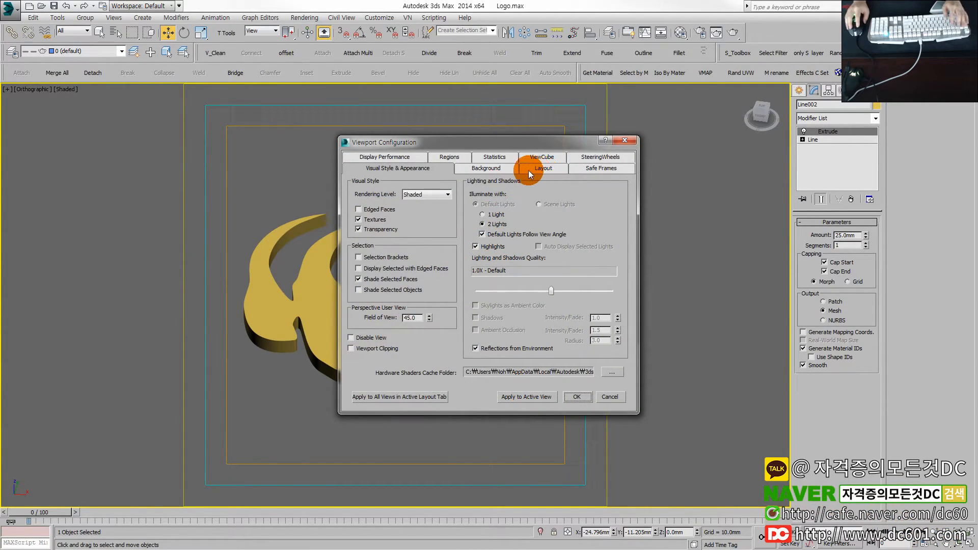
pyautogui.click(570, 172)
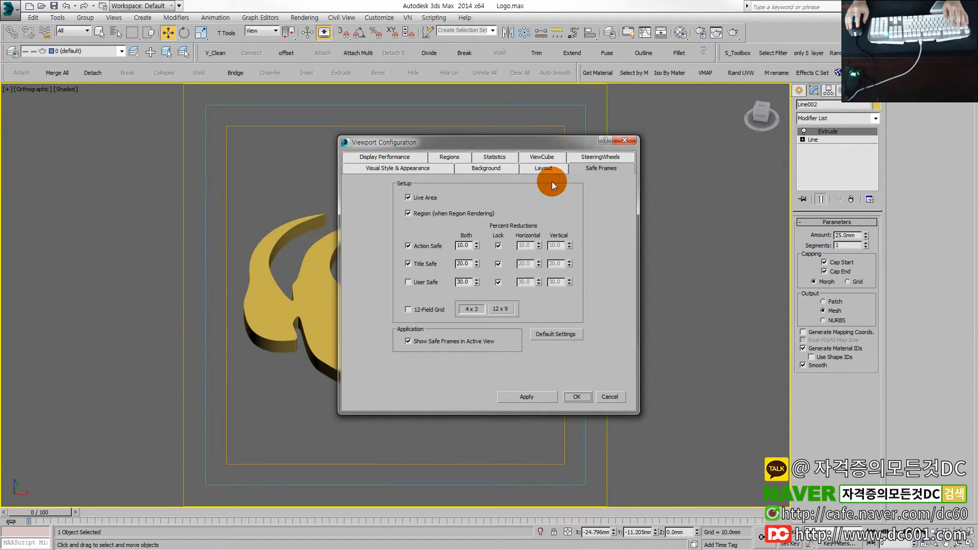
pyautogui.click(573, 396)
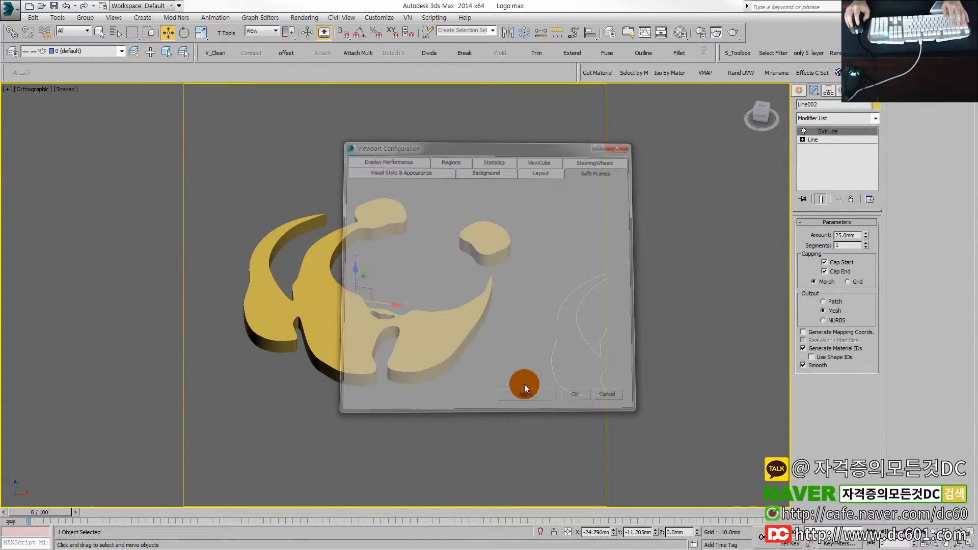
# Step: Set the render output size to the HDTV (video) preset at 1920 x 1080
pyautogui.moveTo(457, 350); pyautogui.dragTo(435, 348, button='middle')
pyautogui.press('F10')
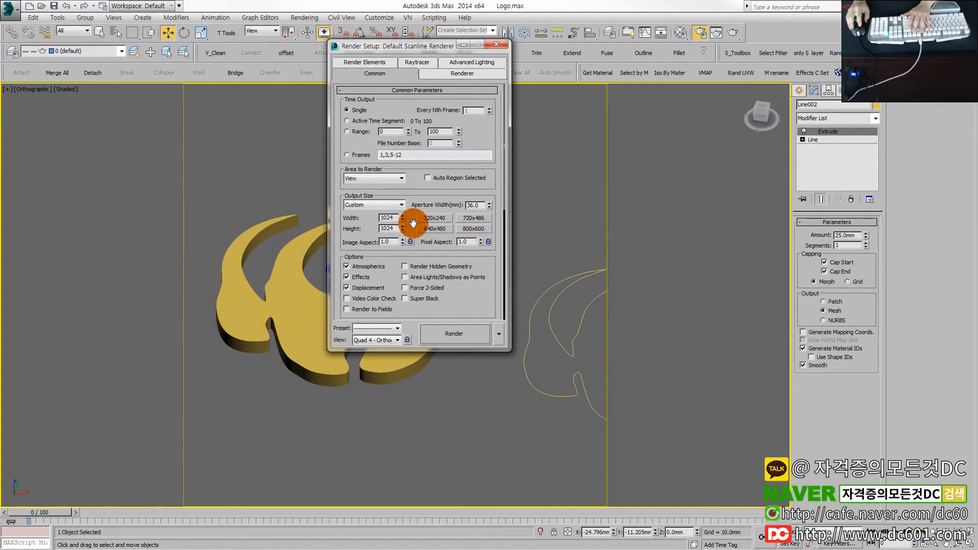
pyautogui.click(377, 206)
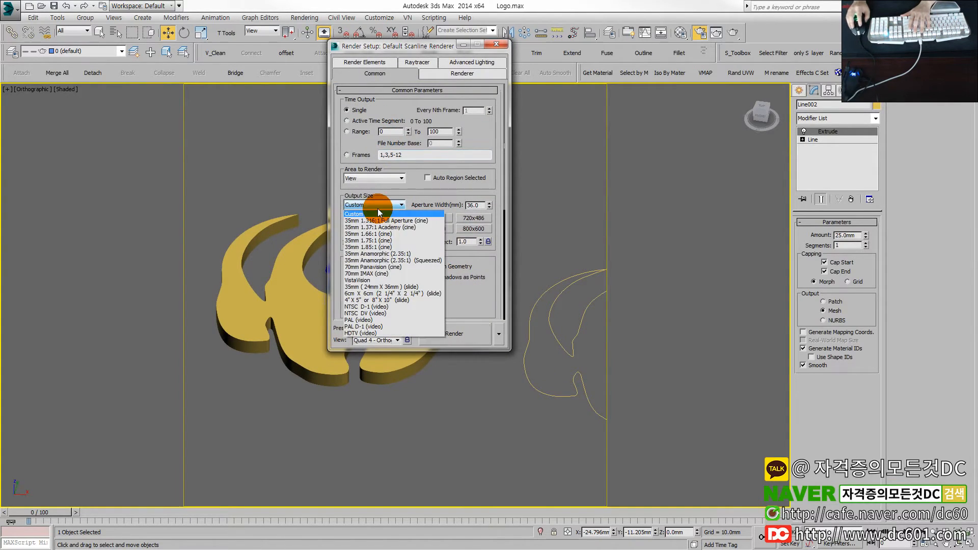
pyautogui.click(373, 332)
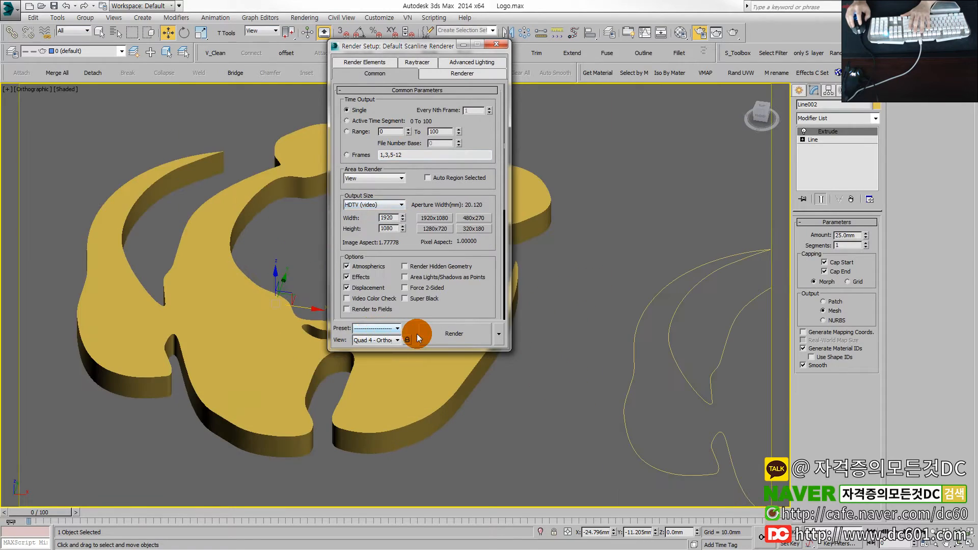
pyautogui.click(492, 42)
# Step: Render the current view of the extruded panda, look over the image, and close the render window
pyautogui.click(733, 33)
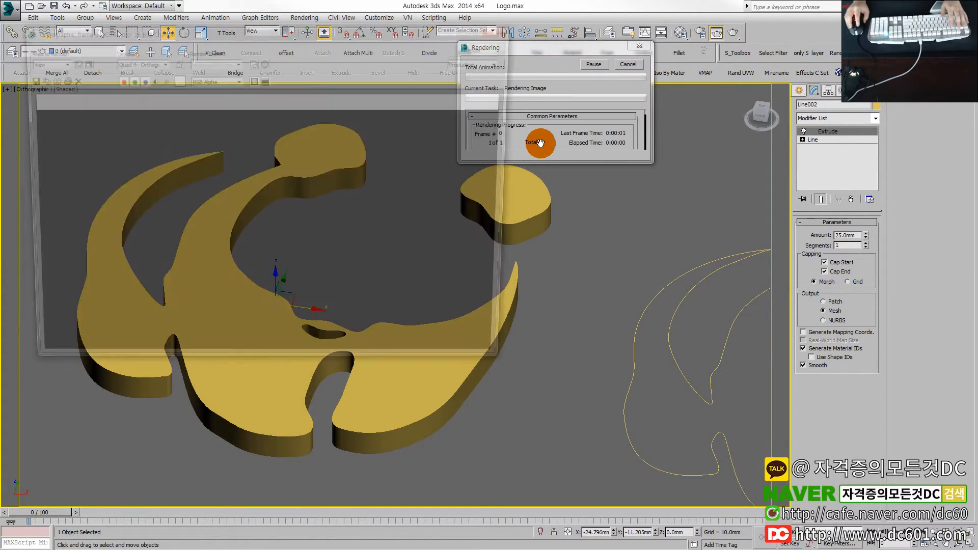
pyautogui.moveTo(312, 32); pyautogui.dragTo(361, 79)
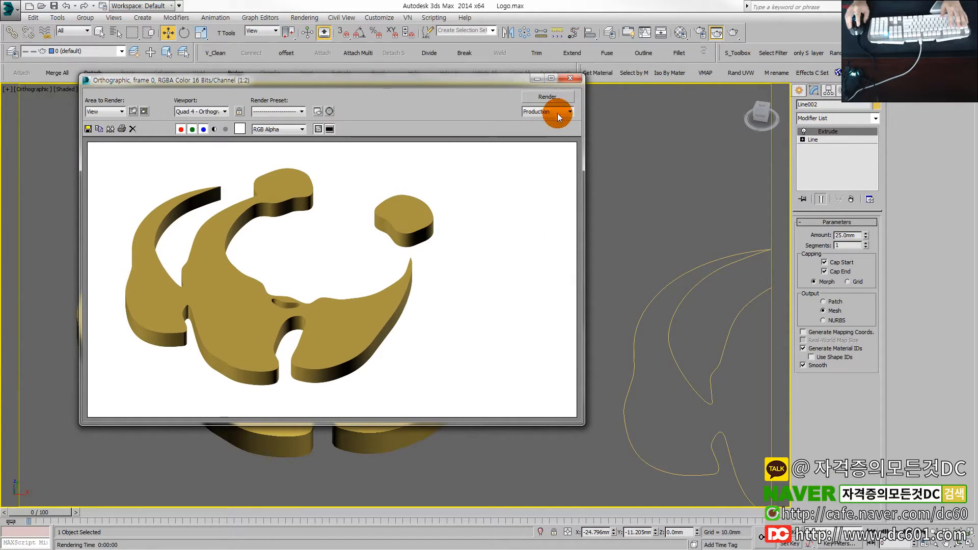
pyautogui.click(569, 78)
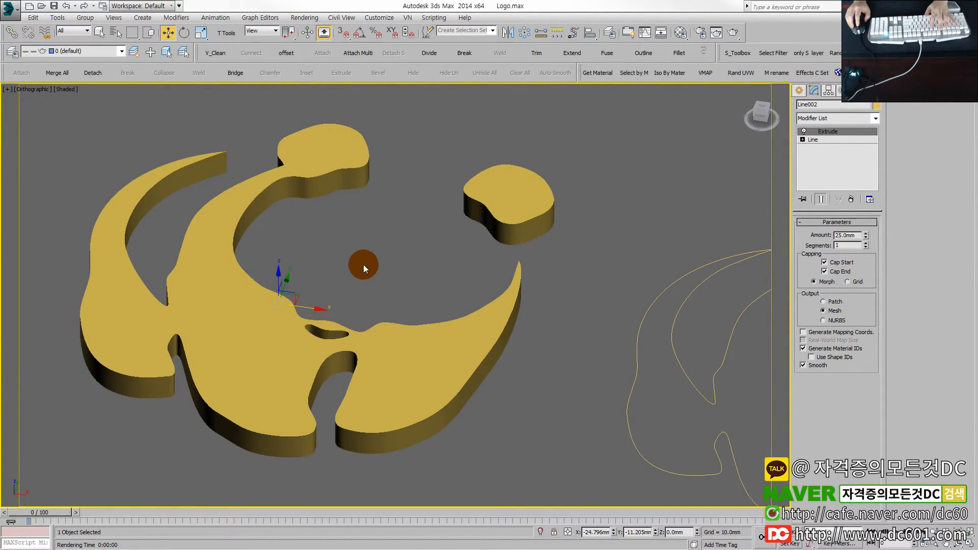
# Step: Set the environment background color to black and render the extruded panda again
pyautogui.press('8')
pyautogui.click(260, 131)
pyautogui.click(291, 131)
pyautogui.click(399, 146)
pyautogui.click(390, 66)
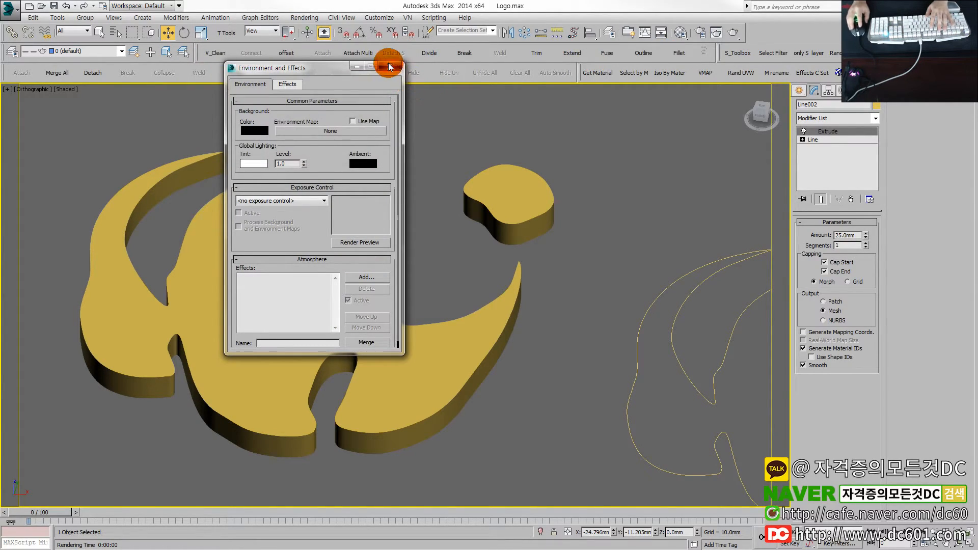
pyautogui.click(717, 32)
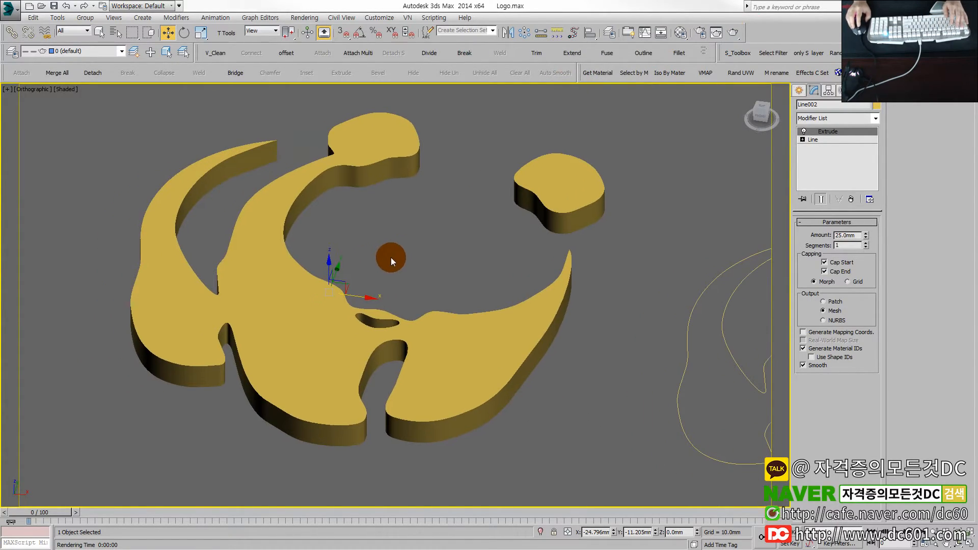
pyautogui.hotkey('ctrl', 'v')
pyautogui.press('Escape')
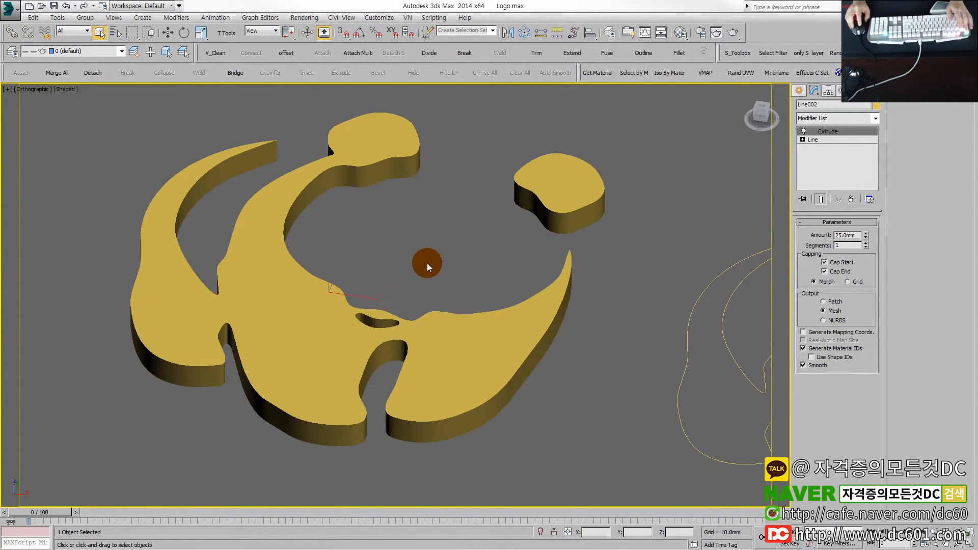
pyautogui.click(429, 260)
pyautogui.moveTo(348, 341); pyautogui.dragTo(376, 318, button='middle')
pyautogui.scroll(2, 379, 324)
pyautogui.click(377, 319)
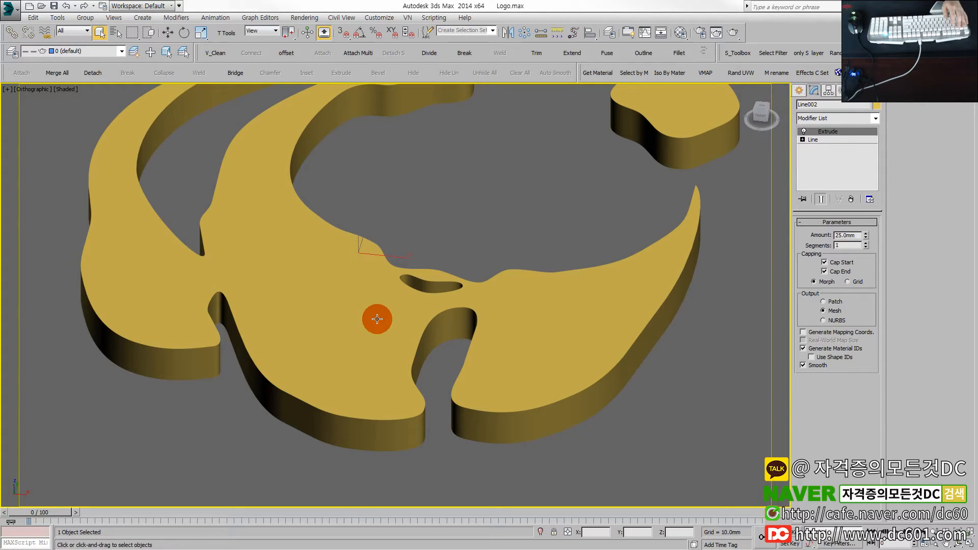
pyautogui.scroll(-4, 377, 319)
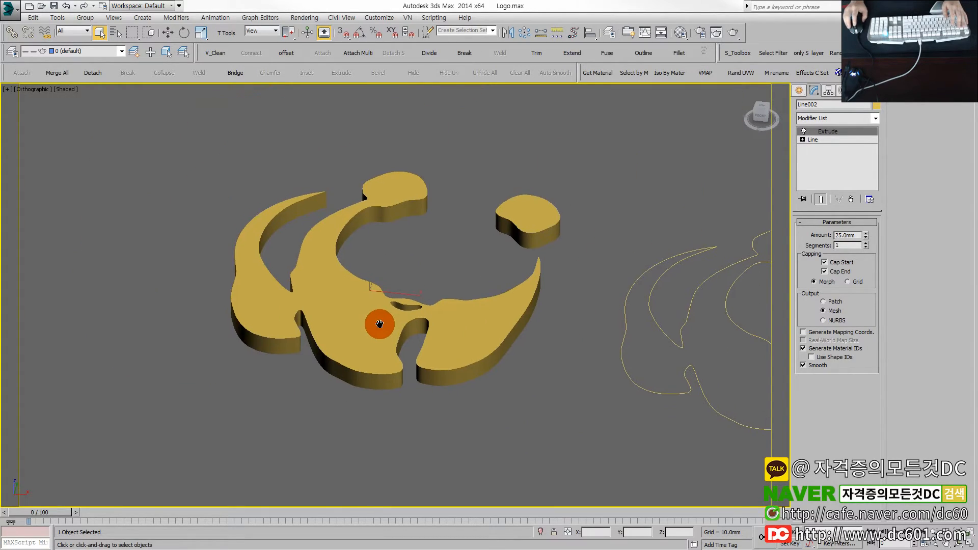
pyautogui.scroll(2, 379, 322)
pyautogui.hotkey('ctrl', 'd')
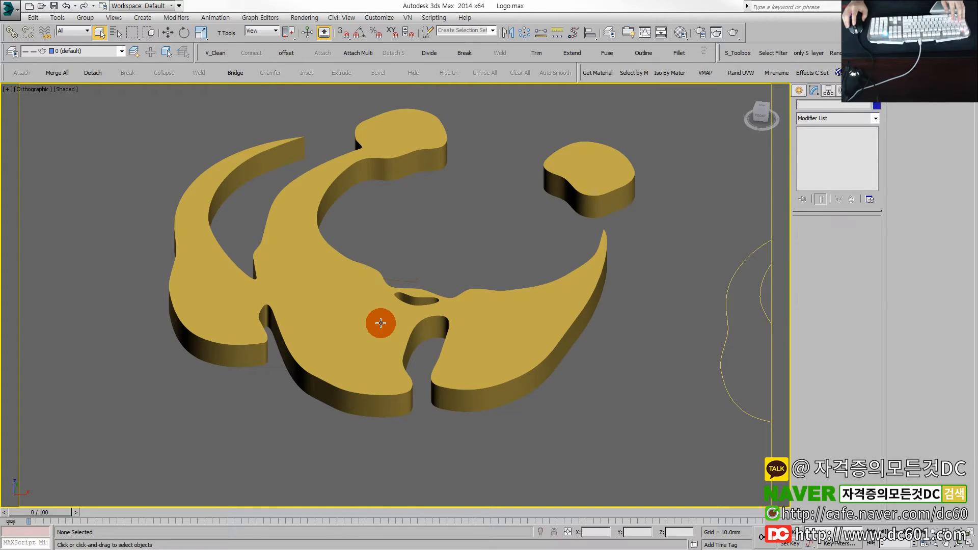
# Step: Replace the Extrude modifier on the original panda outline with a Bevel modifier
pyautogui.click(381, 322)
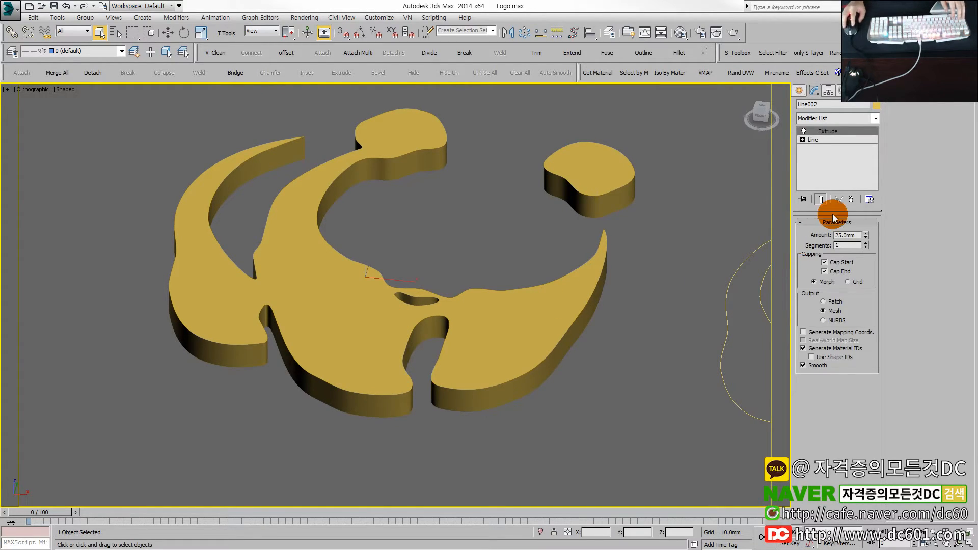
pyautogui.click(851, 199)
pyautogui.write('xb')
pyautogui.click(359, 303)
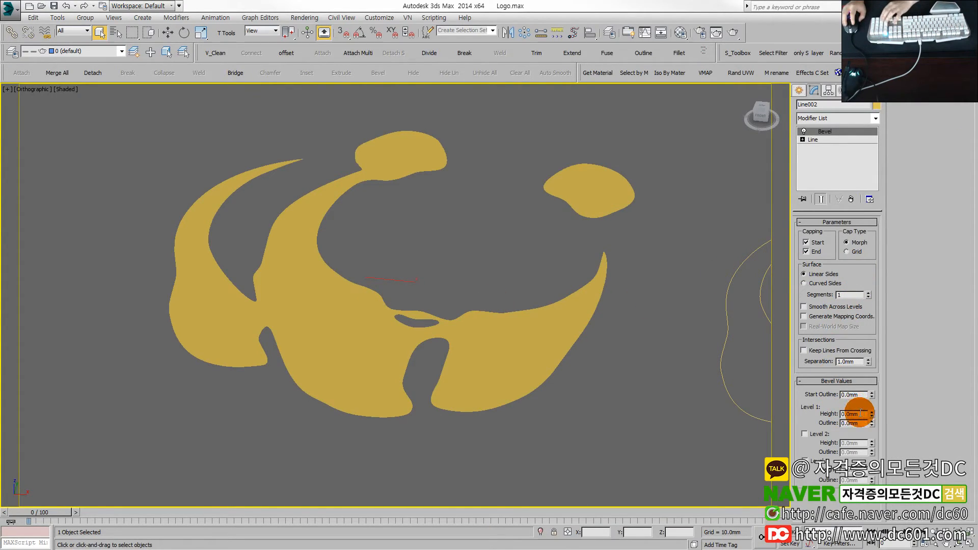
# Step: Try a start outline of 10 mm on the panda's bevel, and undo it
pyautogui.moveTo(862, 395); pyautogui.dragTo(812, 400)
pyautogui.write('10')
pyautogui.press('Return')
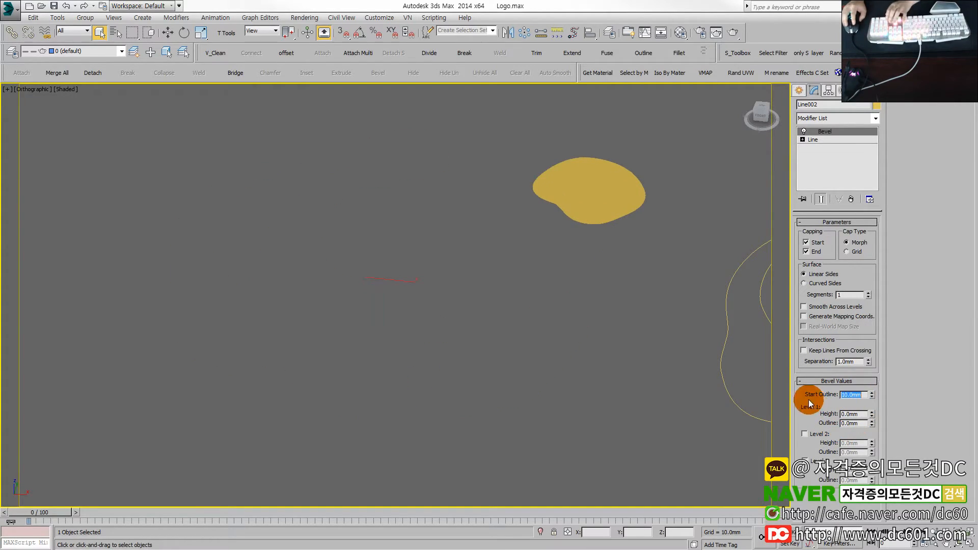
pyautogui.scroll(-4, 563, 368)
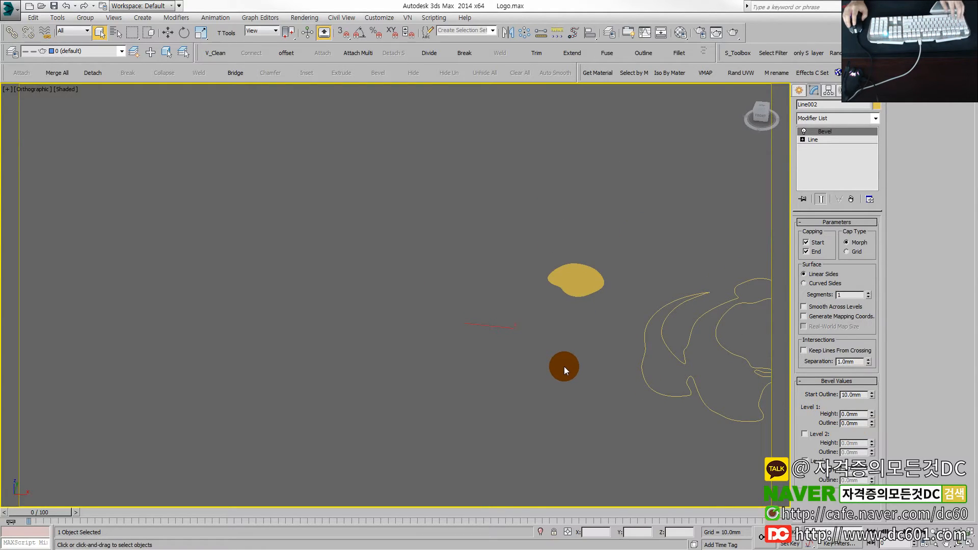
pyautogui.hotkey('ctrl', 'z')
# Step: Set the bevel's Level 1 height to 20 mm
pyautogui.moveTo(872, 414)
pyautogui.mouseDown()
pyautogui.moveTo(872, 360)
pyautogui.moveTo(861, 415)
pyautogui.mouseUp()
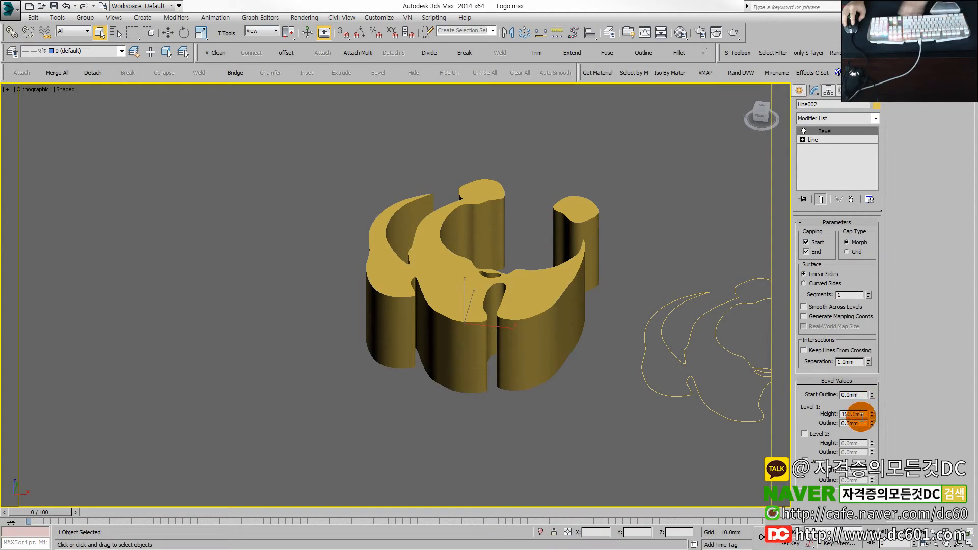
pyautogui.write('20')
pyautogui.press('Return')
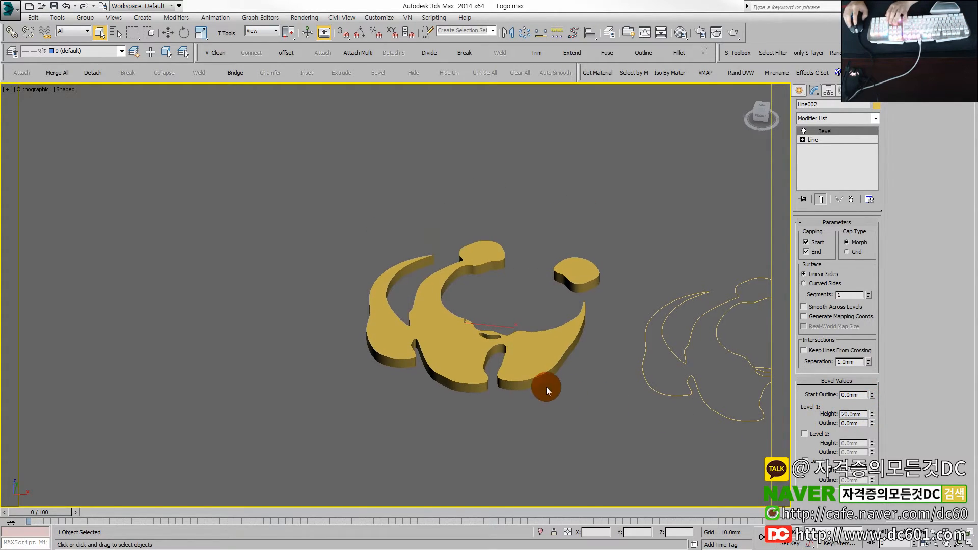
pyautogui.scroll(5, 501, 367)
# Step: Enable Level 2 of the bevel with a height of 1 mm and an outline of -2 mm
pyautogui.click(824, 437)
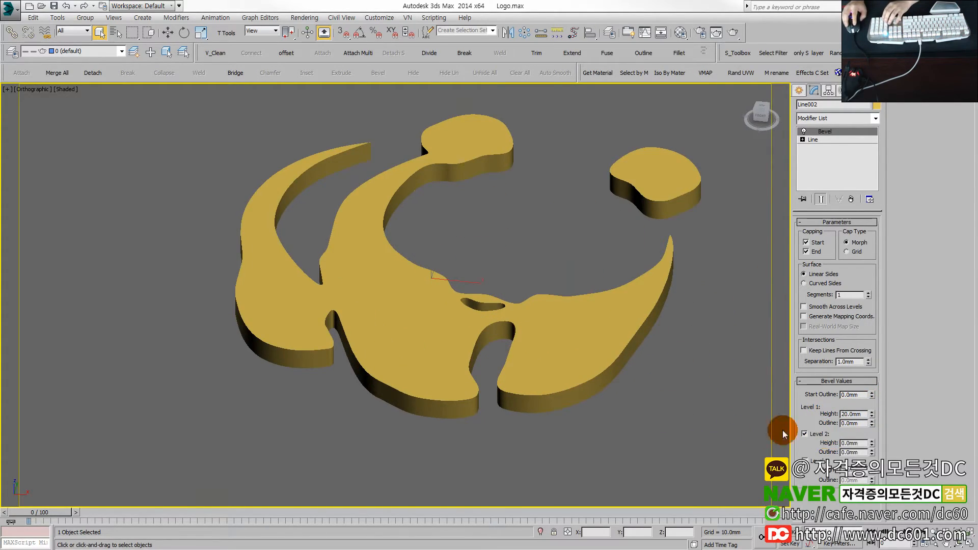
pyautogui.press('Tab')
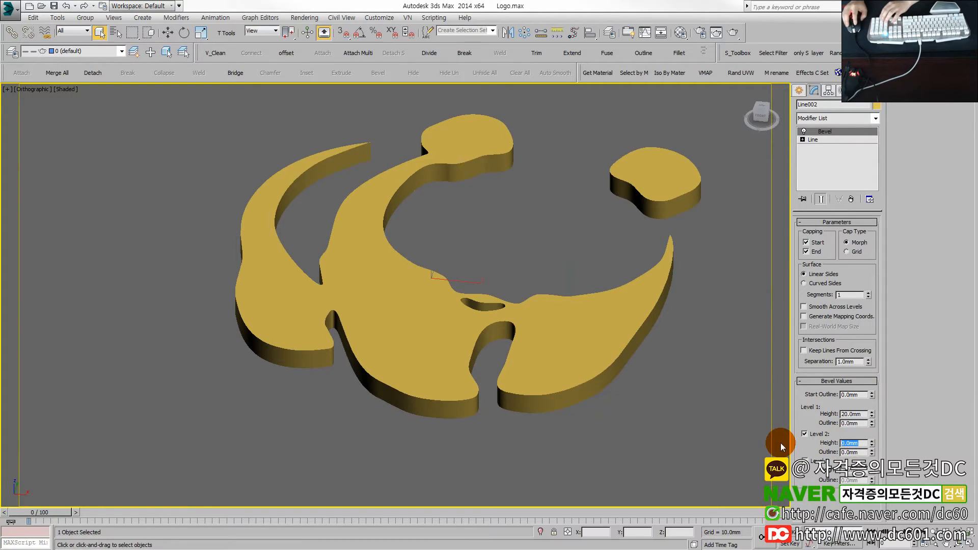
pyautogui.write('1')
pyautogui.press('Tab')
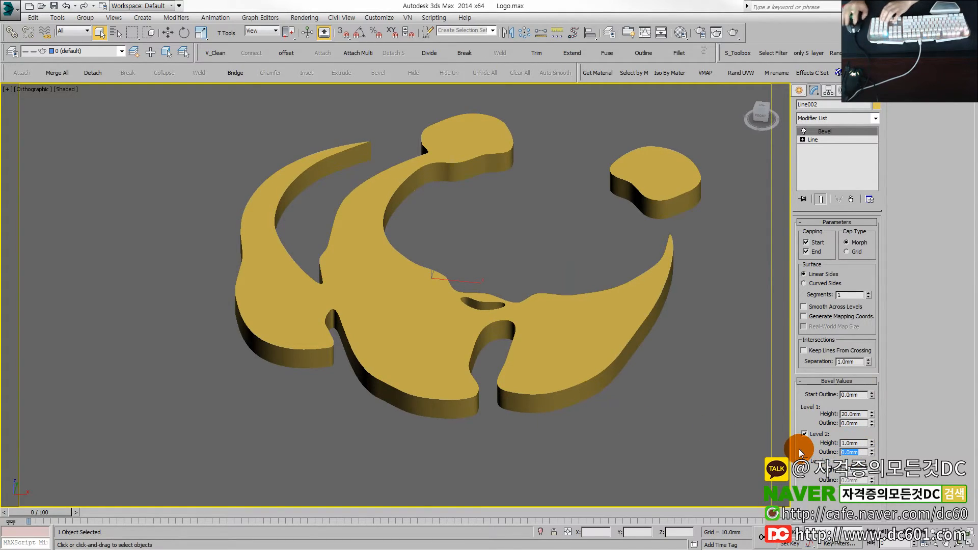
pyautogui.write('-1')
pyautogui.press('Return')
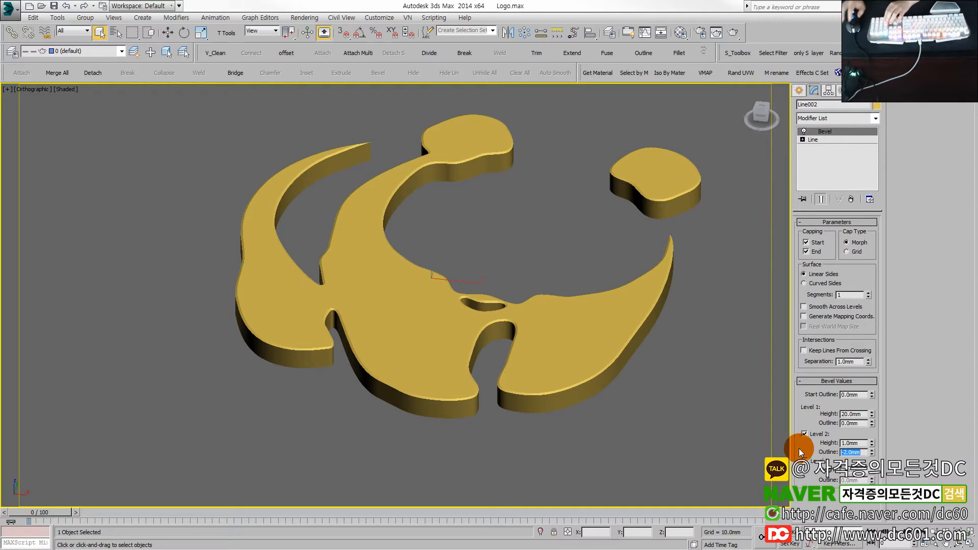
# Step: Deselect the bevelled panda and set the first sample material's diffuse color to pure red
pyautogui.click(473, 418)
pyautogui.scroll(3, 485, 436)
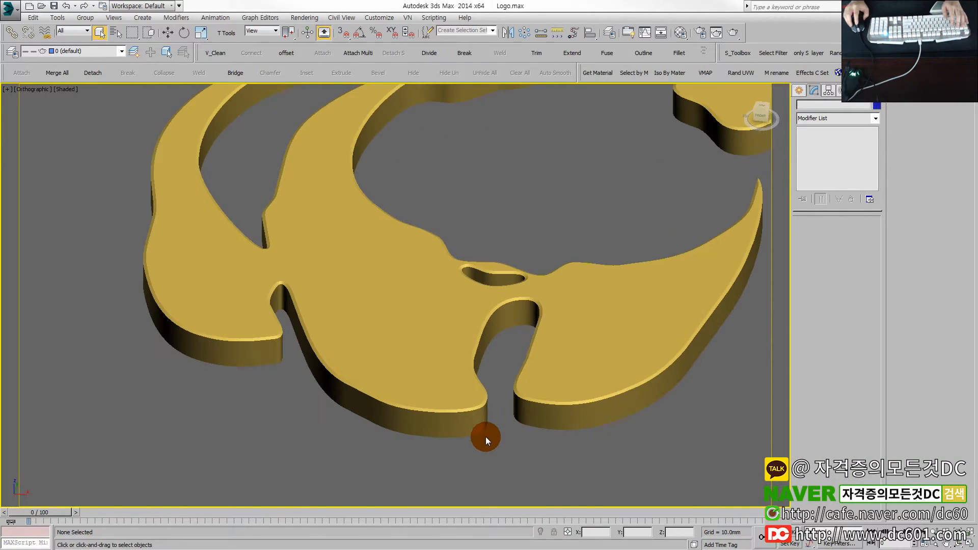
pyautogui.scroll(-3, 485, 436)
pyautogui.moveTo(501, 436)
pyautogui.keyDown('alt'); pyautogui.mouseDown(button='middle')
pyautogui.moveTo(513, 434)
pyautogui.moveTo(465, 427)
pyautogui.moveTo(536, 412)
pyautogui.mouseUp(button='middle'); pyautogui.keyUp('alt')
pyautogui.rightClick(535, 412)
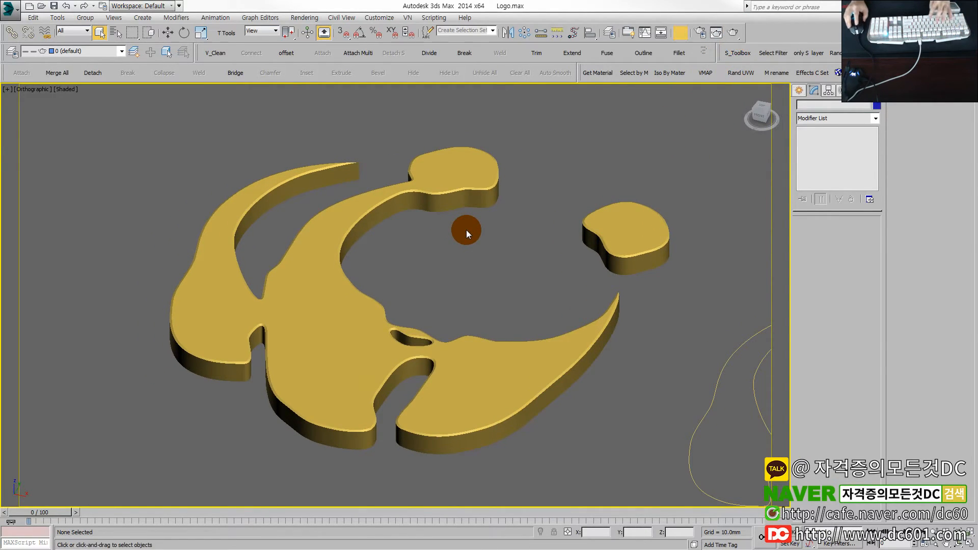
pyautogui.press('m')
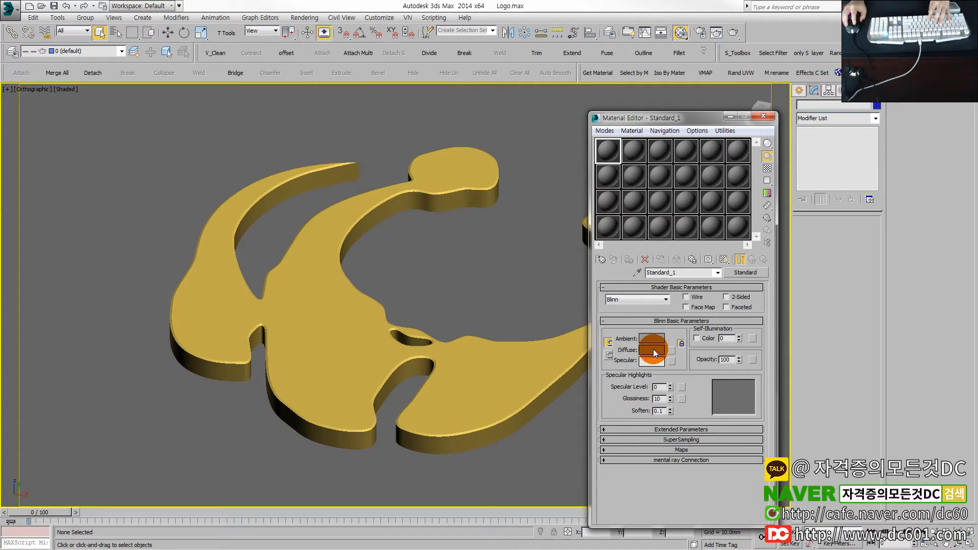
pyautogui.click(653, 346)
pyautogui.moveTo(272, 100); pyautogui.dragTo(281, 65)
pyautogui.moveTo(291, 108); pyautogui.dragTo(290, 64)
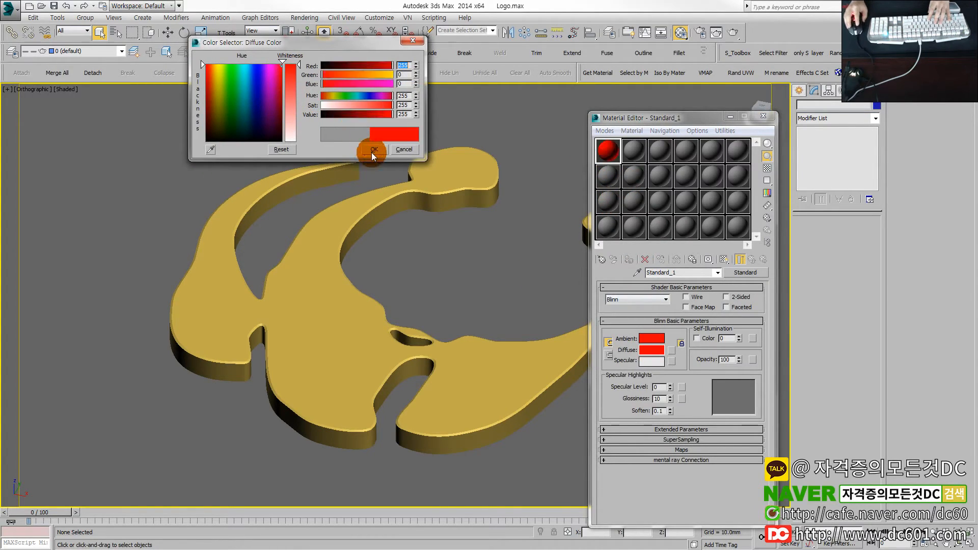
pyautogui.click(374, 150)
# Step: Give the red material a specular level of 161 and glossiness of 36, and assign it to the panda
pyautogui.moveTo(670, 387); pyautogui.dragTo(676, 318)
pyautogui.moveTo(671, 397); pyautogui.dragTo(673, 362)
pyautogui.moveTo(607, 152); pyautogui.dragTo(356, 323)
pyautogui.click(761, 105)
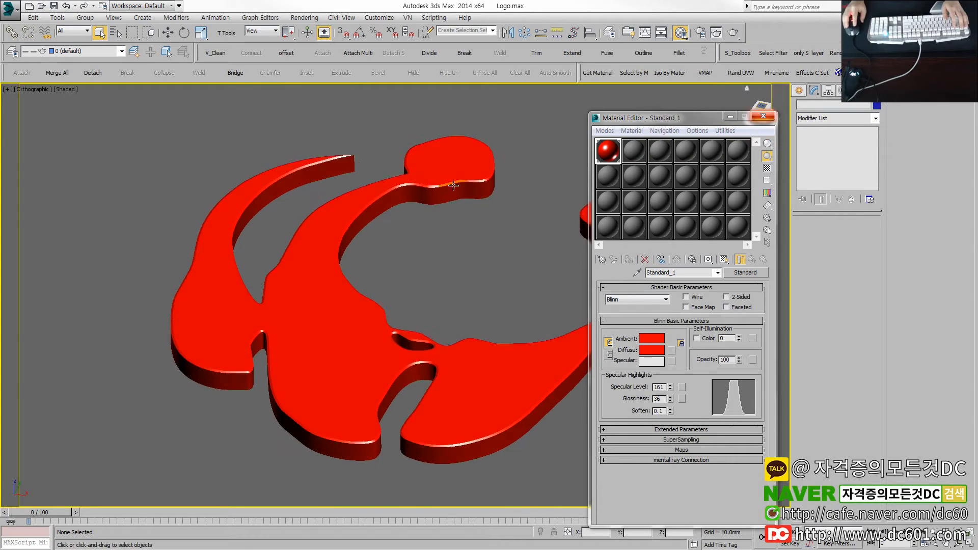
pyautogui.click(763, 120)
# Step: Select the red bevelled panda and render it from an angled view that shows its chamfered edges
pyautogui.moveTo(429, 375); pyautogui.dragTo(407, 335, button='middle')
pyautogui.scroll(-2, 448, 386)
pyautogui.scroll(2, 412, 343)
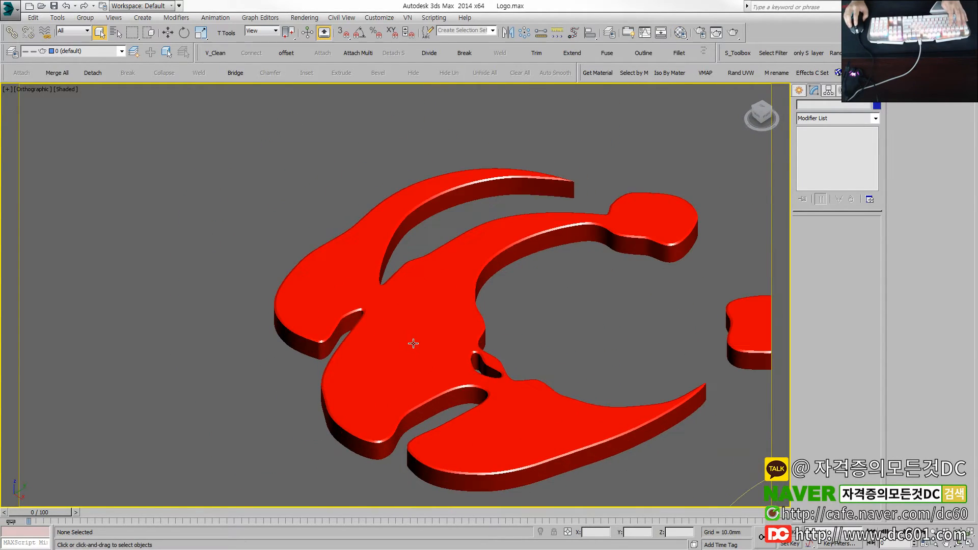
pyautogui.keyDown('alt'); pyautogui.moveTo(513, 376); pyautogui.dragTo(534, 376, button='middle'); pyautogui.keyUp('alt')
pyautogui.moveTo(488, 354); pyautogui.dragTo(396, 335, button='middle')
pyautogui.click(396, 336)
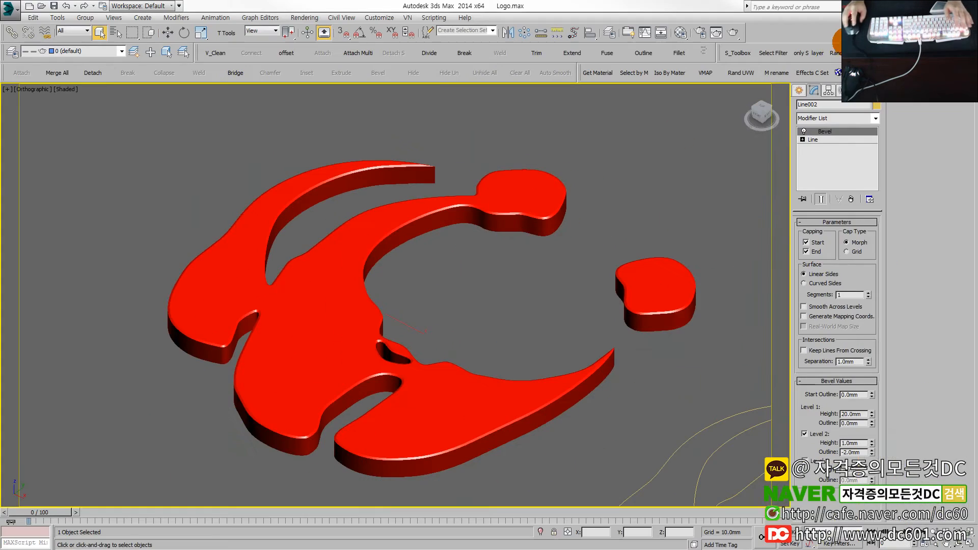
pyautogui.click(716, 32)
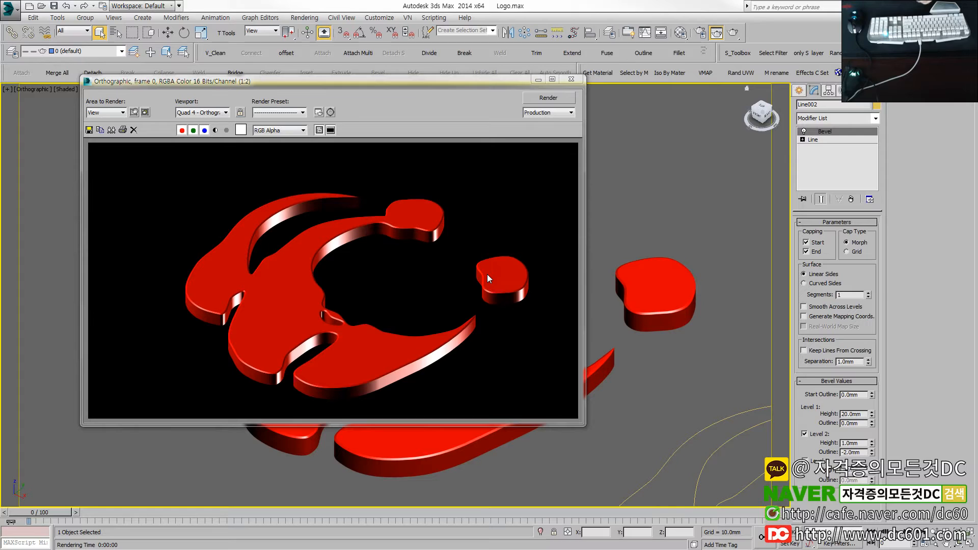
pyautogui.hotkey('ctrl', '1')
pyautogui.moveTo(342, 278)
pyautogui.mouseDown()
pyautogui.moveTo(314, 277)
pyautogui.moveTo(294, 178)
pyautogui.moveTo(331, 244)
pyautogui.mouseUp()
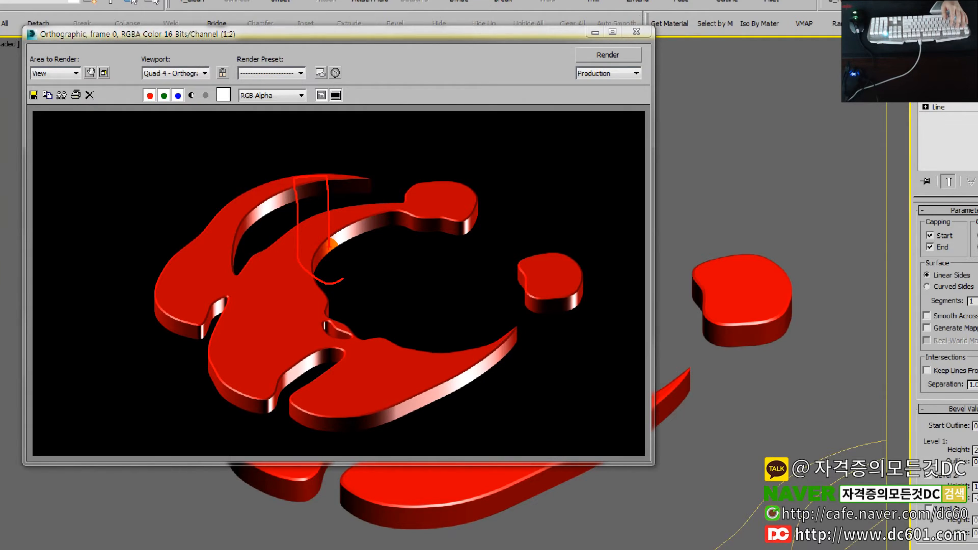
# Step: Close the rendered image and remove the Bevel modifier from the panda splines
pyautogui.press('Escape')
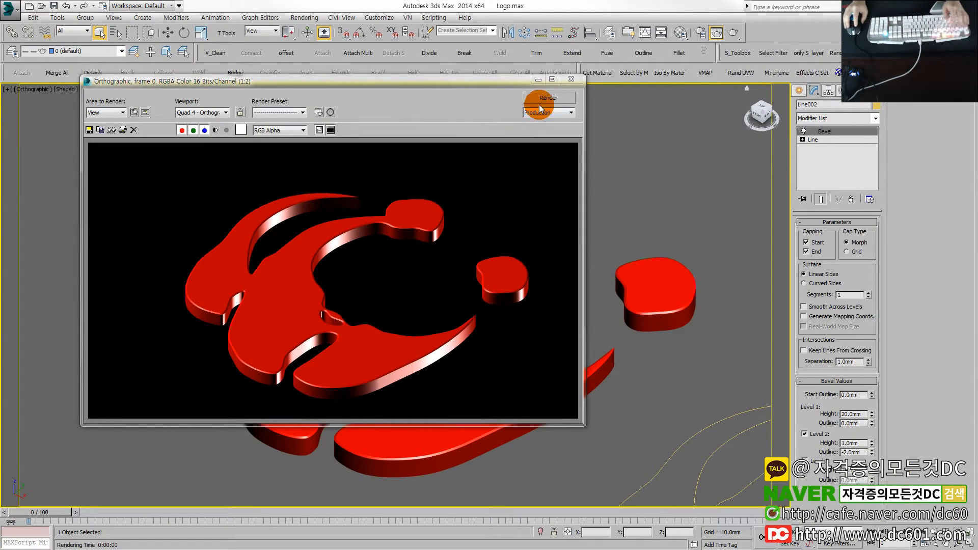
pyautogui.click(572, 80)
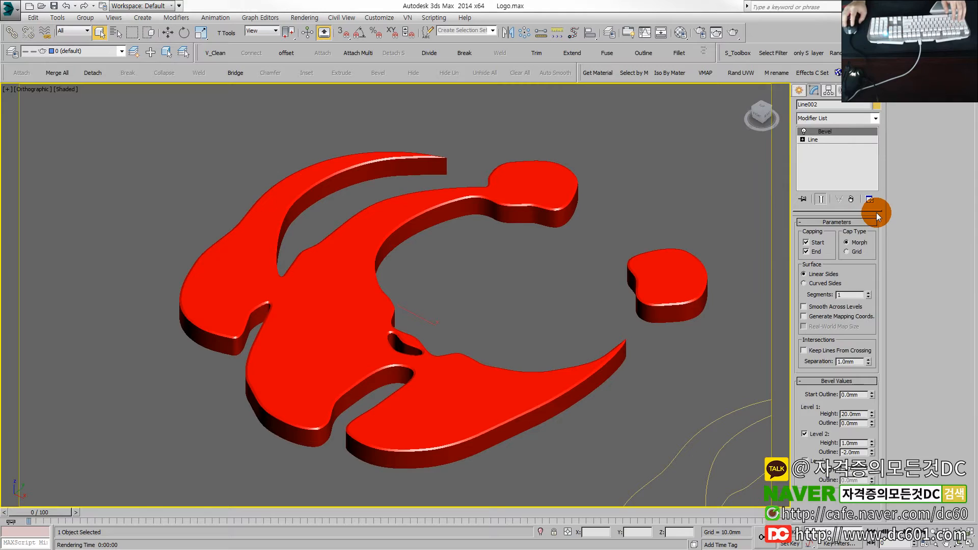
pyautogui.click(852, 199)
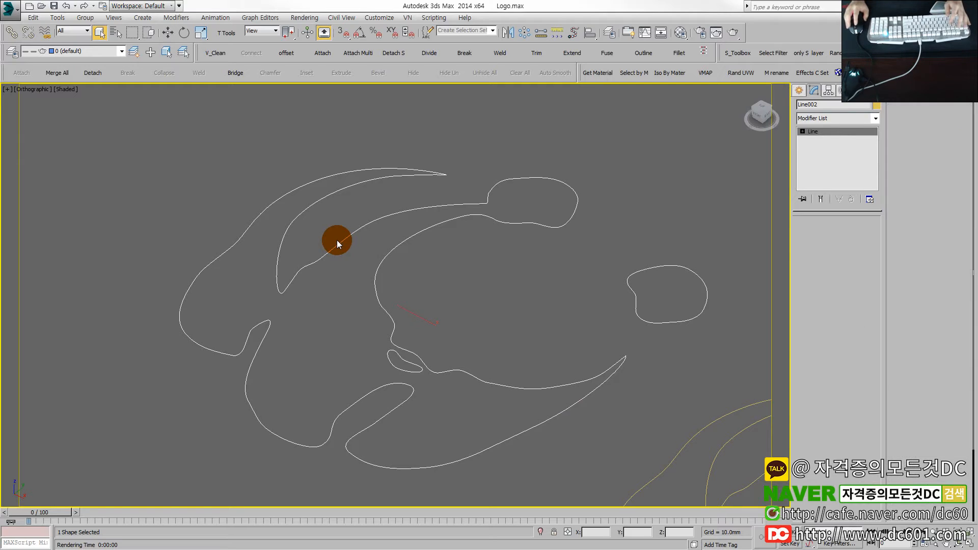
# Step: Extrude the panda splines by 25 mm and render the result from the angled view
pyautogui.hotkey('shift', 'e')
pyautogui.moveTo(298, 307)
pyautogui.mouseDown(button='middle')
pyautogui.moveTo(288, 320)
pyautogui.moveTo(299, 320)
pyautogui.mouseUp(button='middle')
pyautogui.click(733, 33)
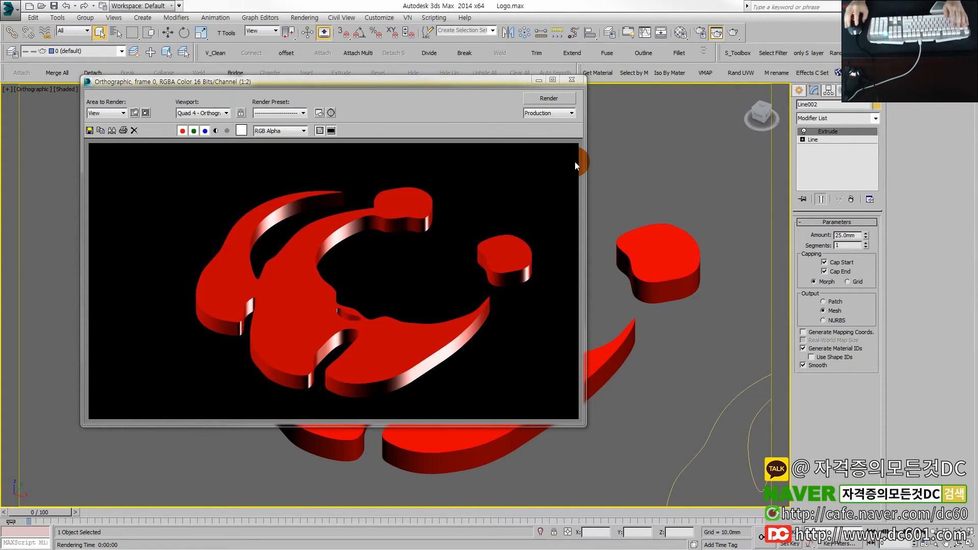
pyautogui.click(570, 87)
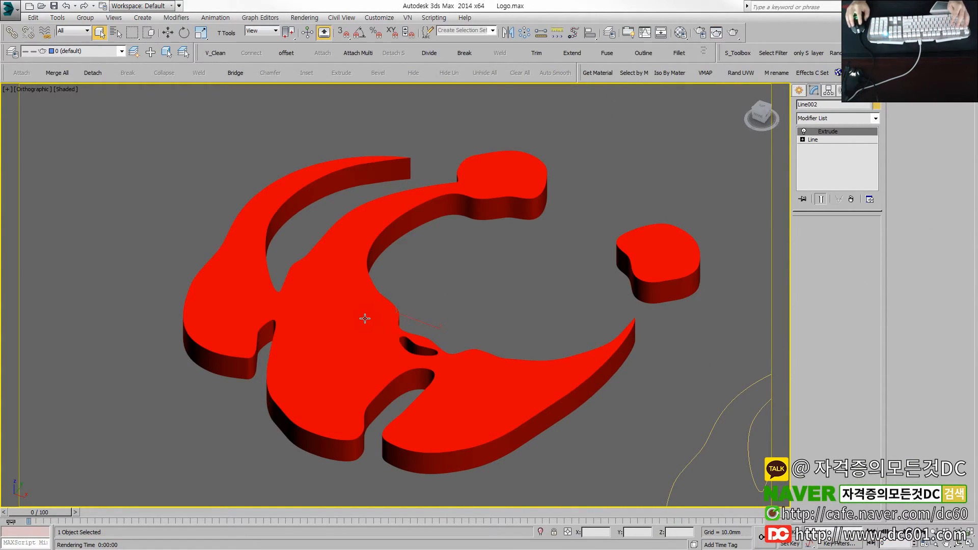
# Step: Convert the extruded panda to an Editable Poly, checking it in wireframe and shaded display
pyautogui.hotkey('ctrl', 'e')
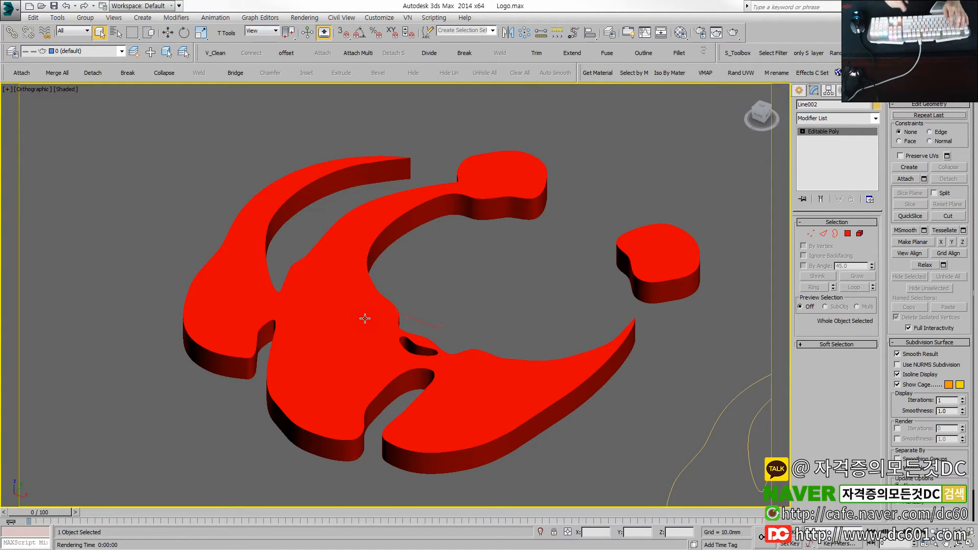
pyautogui.press('F3')
pyautogui.press('F3')
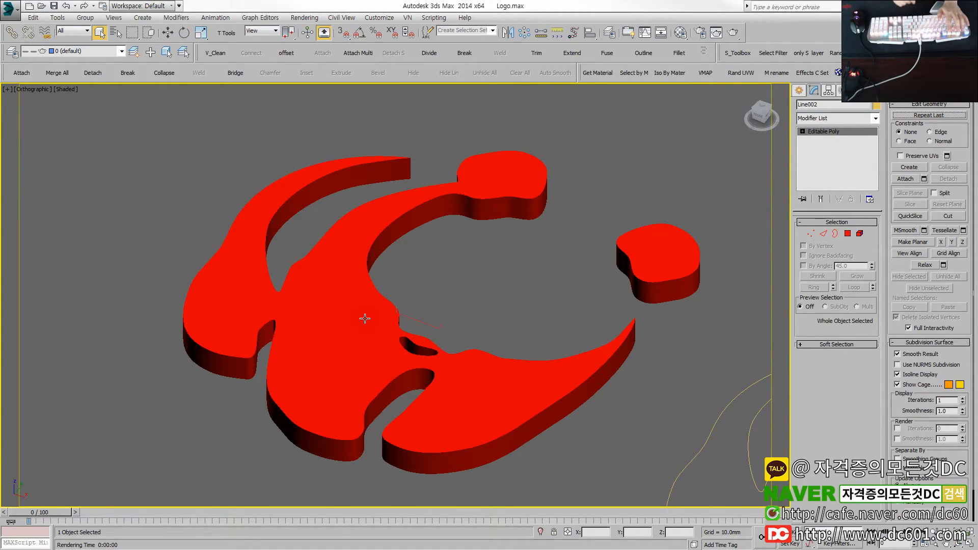
pyautogui.press('F3')
pyautogui.press('F3')
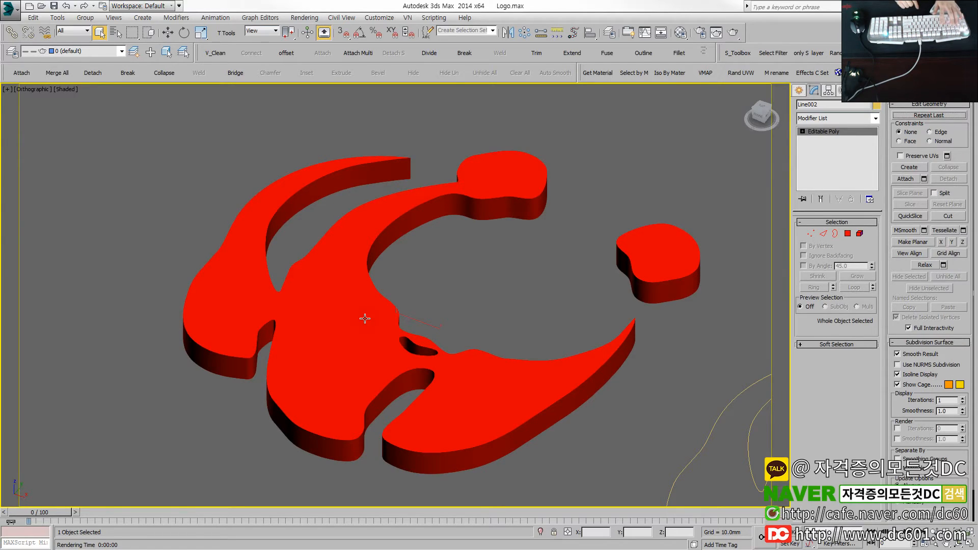
# Step: Try a TurboSmooth modifier on the panda and undo it
pyautogui.hotkey('ctrl', 't')
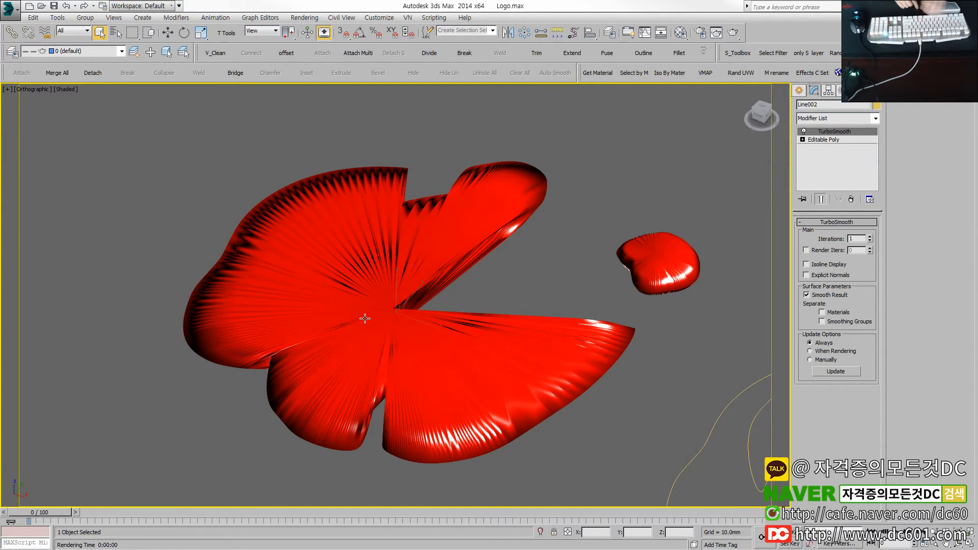
pyautogui.hotkey('ctrl', 'z')
# Step: Examine the panda mesh's vertices and edge layout in wireframe at vertex level
pyautogui.press('1')
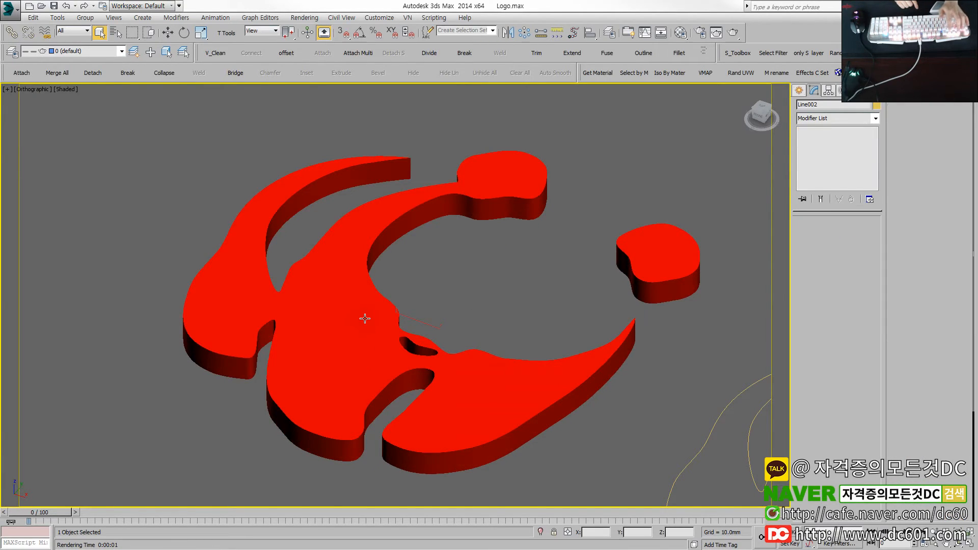
pyautogui.press('F3')
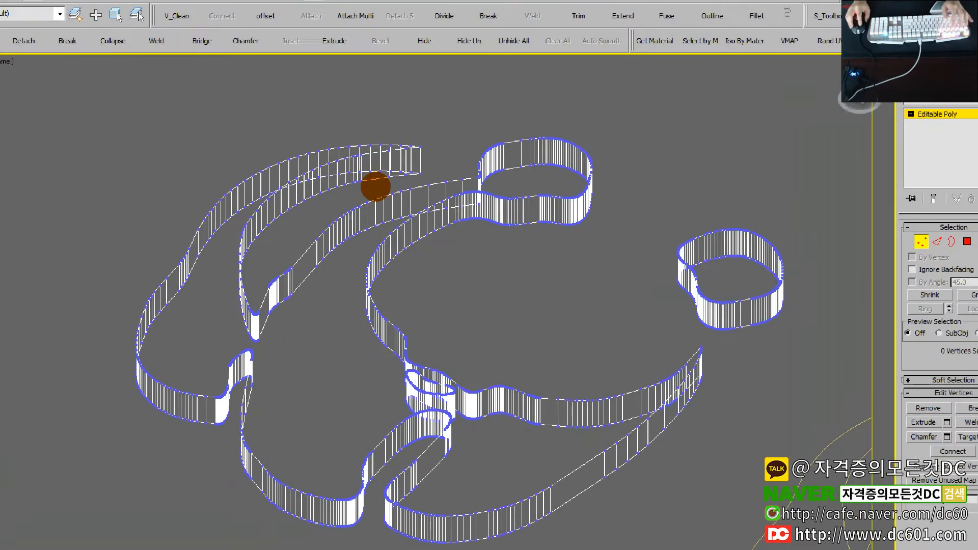
pyautogui.moveTo(327, 177); pyautogui.dragTo(480, 298)
pyautogui.moveTo(317, 202); pyautogui.dragTo(457, 299)
pyautogui.moveTo(367, 227); pyautogui.dragTo(468, 275)
pyautogui.moveTo(422, 147); pyautogui.dragTo(532, 247)
pyautogui.moveTo(502, 162); pyautogui.dragTo(594, 264)
pyautogui.moveTo(400, 115); pyautogui.dragTo(649, 300)
pyautogui.moveTo(471, 118); pyautogui.dragTo(635, 259)
pyautogui.moveTo(581, 138); pyautogui.dragTo(643, 297)
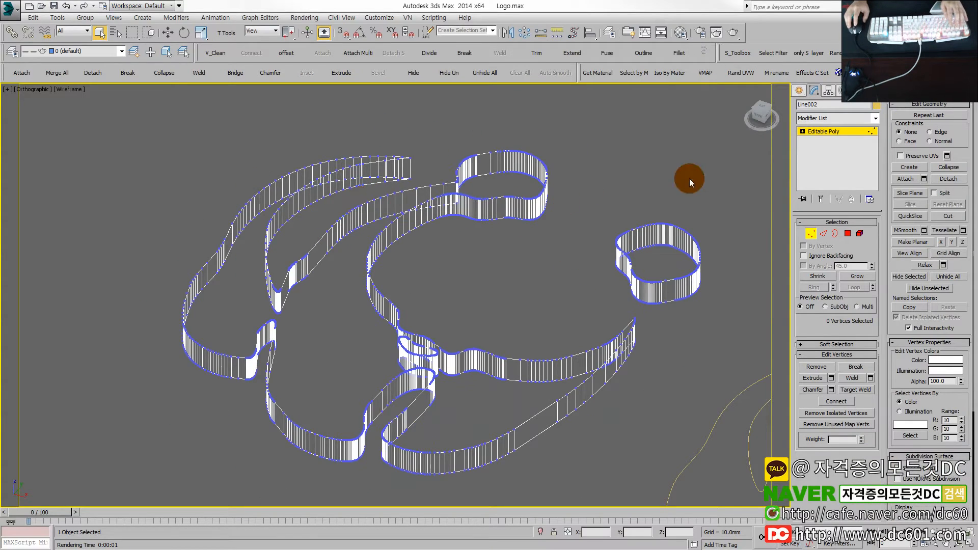
pyautogui.click(810, 233)
pyautogui.moveTo(439, 335); pyautogui.dragTo(454, 317, button='middle')
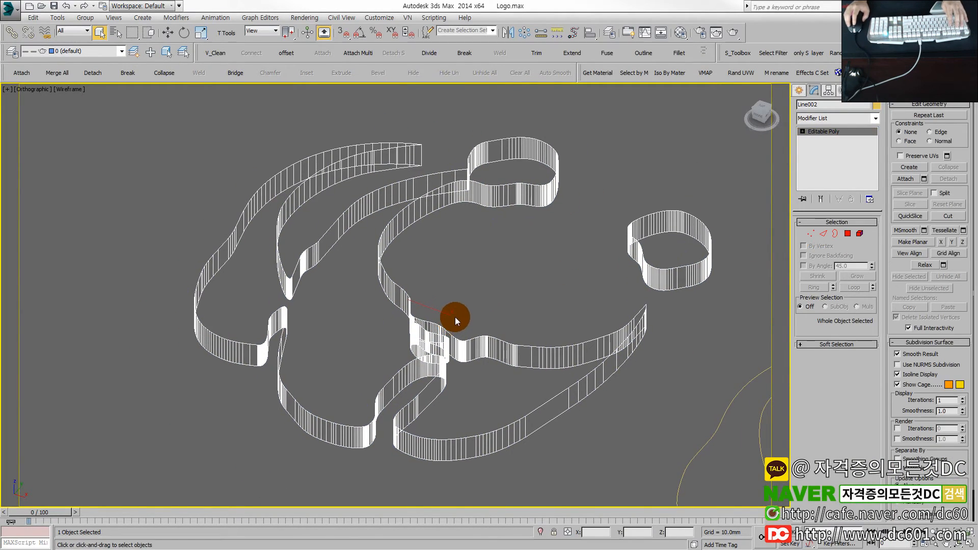
# Step: Select all edges along the panda's upper face at edge level and bring them up close in the Perspective view
pyautogui.press('F3')
pyautogui.press('2')
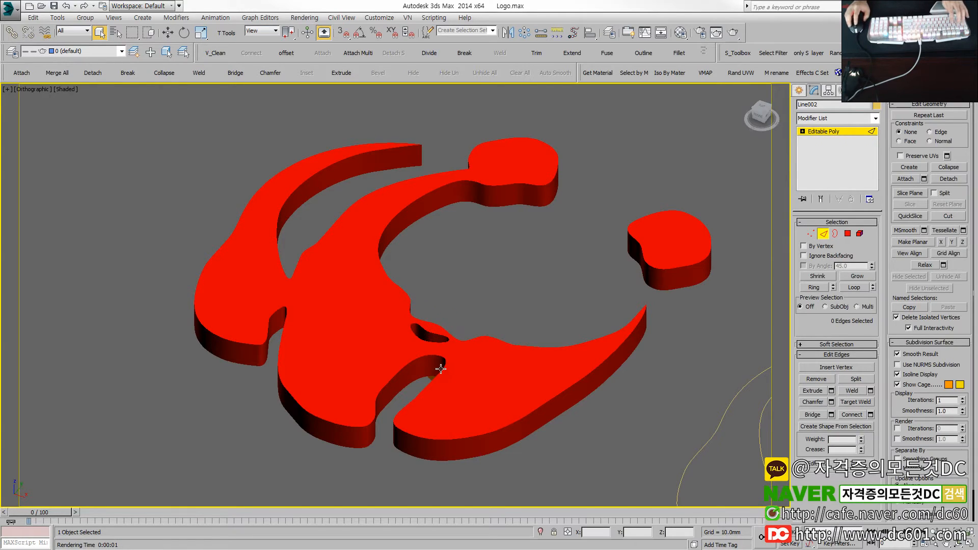
pyautogui.hotkey('alt', 'w')
pyautogui.moveTo(440, 154); pyautogui.dragTo(768, 187)
pyautogui.middleClick(610, 381)
pyautogui.hotkey('alt', 'w')
pyautogui.keyDown('alt'); pyautogui.moveTo(567, 388); pyautogui.dragTo(677, 256, button='middle'); pyautogui.keyUp('alt')
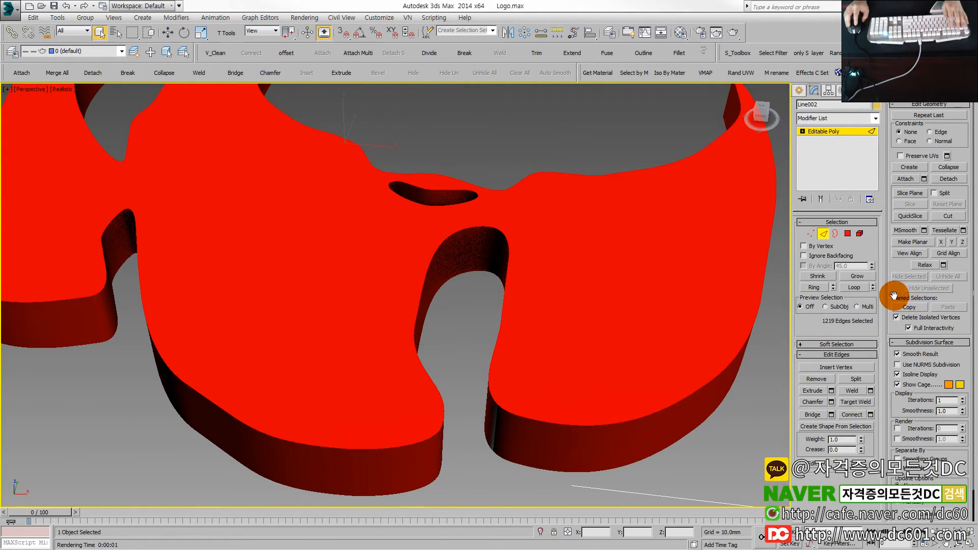
# Step: Preview a 1 mm, one-segment chamfer on the selected upper edges and inspect it around the small hole
pyautogui.click(830, 402)
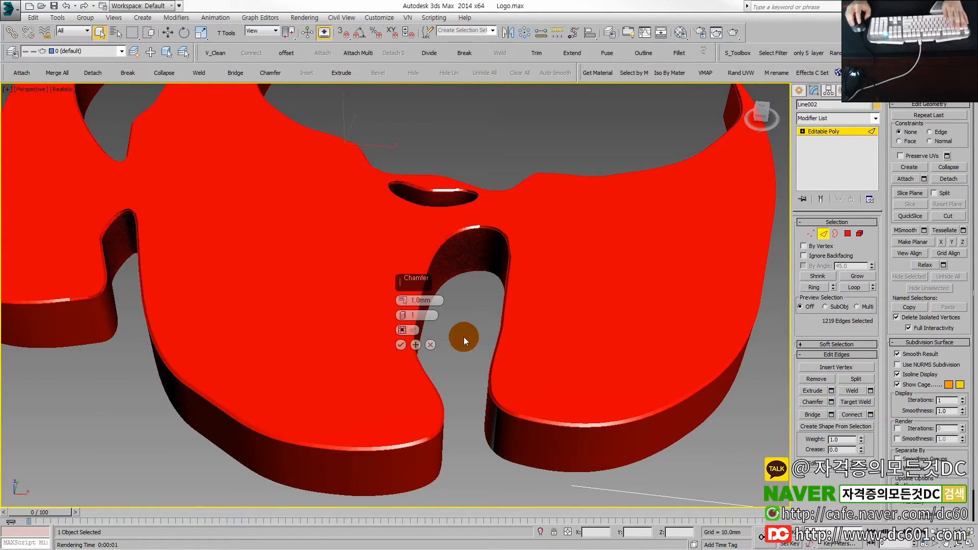
pyautogui.moveTo(464, 333); pyautogui.dragTo(443, 367, button='middle')
pyautogui.scroll(6, 478, 248)
pyautogui.scroll(5, 334, 289)
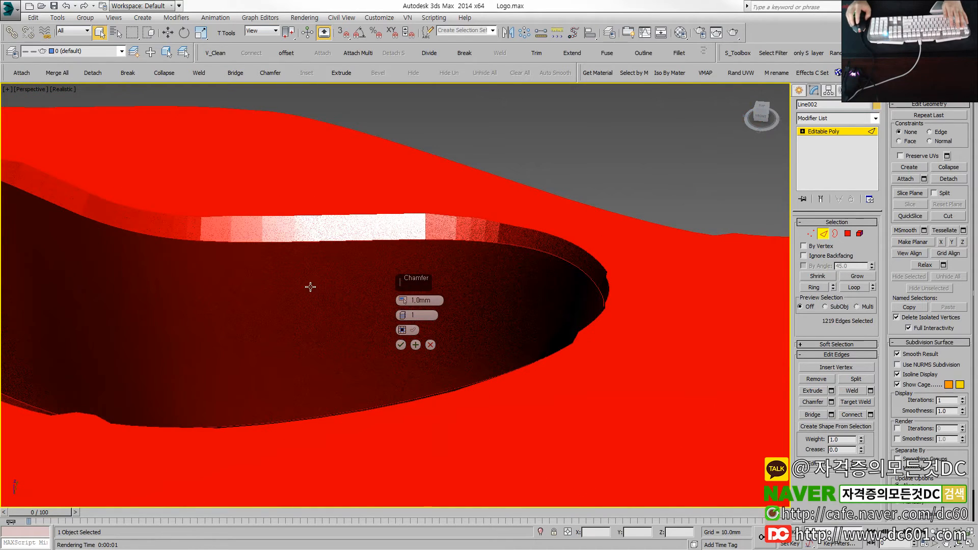
pyautogui.scroll(-5, 309, 286)
pyautogui.moveTo(402, 342); pyautogui.dragTo(377, 313, button='middle')
pyautogui.scroll(3, 406, 316)
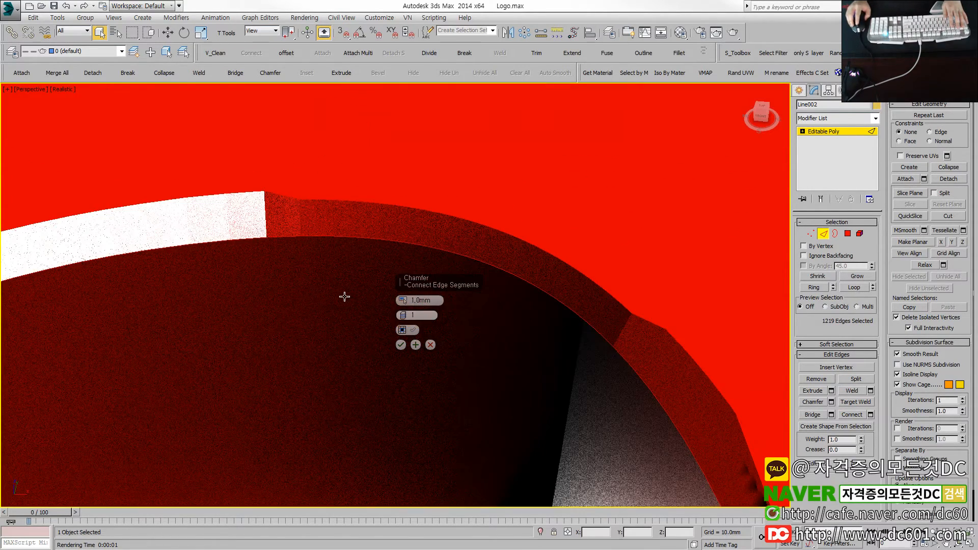
# Step: Raise the chamfer preview to 5 segments and display the edges over the shaded faces
pyautogui.moveTo(404, 313); pyautogui.dragTo(405, 309)
pyautogui.click(405, 313)
pyautogui.click(404, 313)
pyautogui.scroll(-5, 296, 312)
pyautogui.press('F4')
pyautogui.scroll(-4, 295, 312)
pyautogui.moveTo(295, 312); pyautogui.dragTo(290, 178, button='middle')
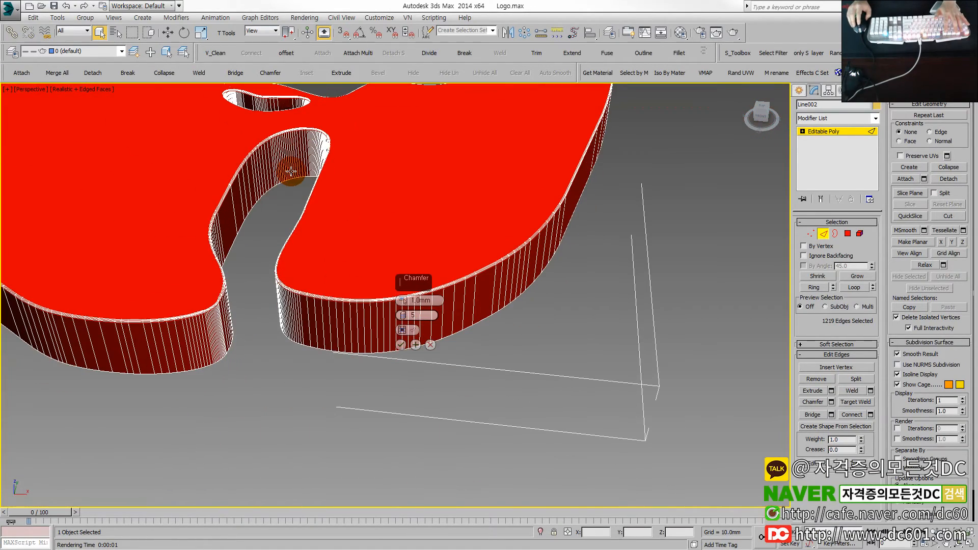
# Step: Try 3 segments for the 1 mm chamfer and close its settings
pyautogui.scroll(4, 403, 310)
pyautogui.moveTo(404, 308); pyautogui.dragTo(405, 279)
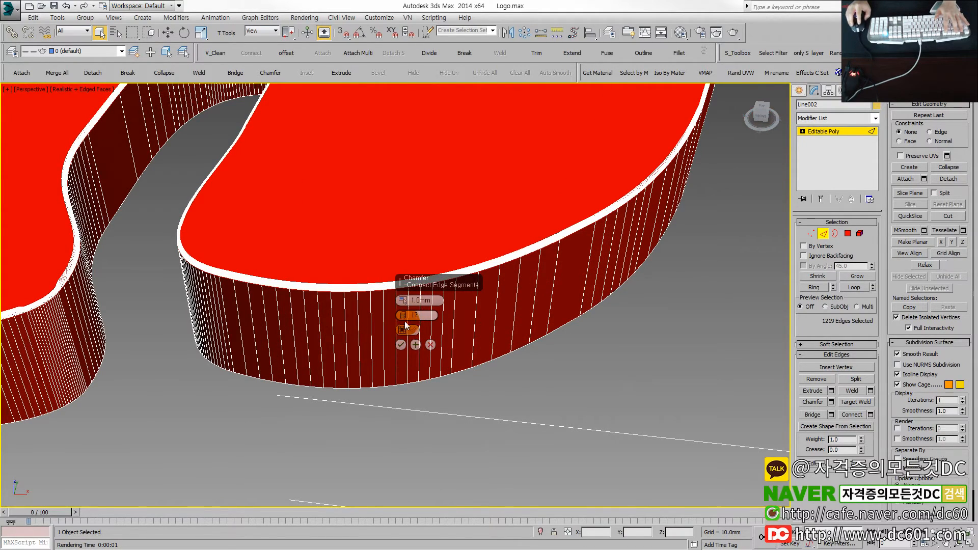
pyautogui.write('3')
pyautogui.moveTo(461, 331); pyautogui.dragTo(521, 391, button='middle')
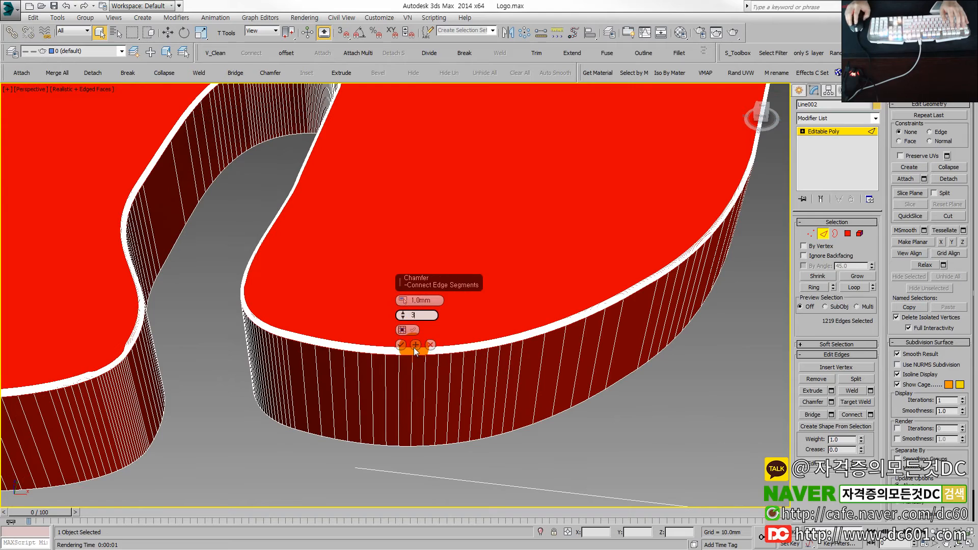
pyautogui.press('Return')
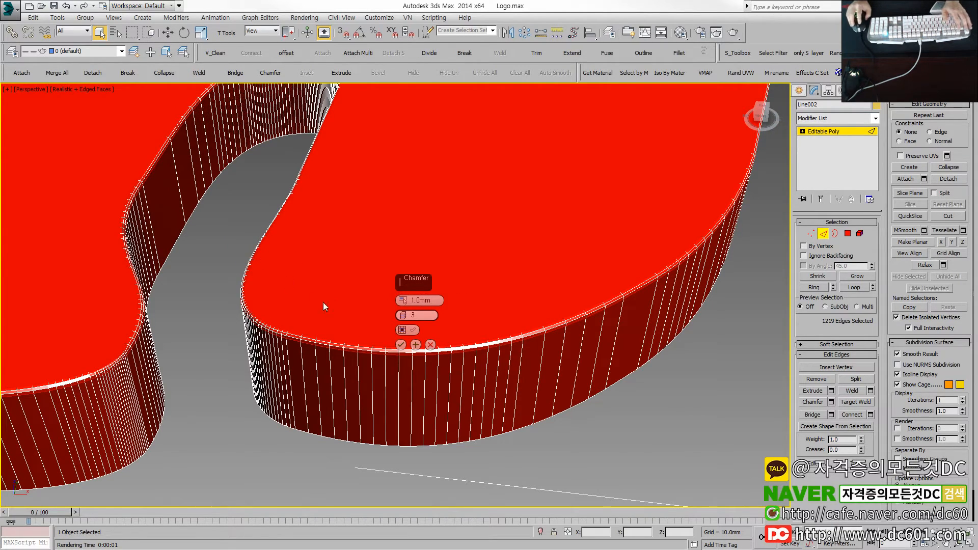
pyautogui.click(403, 346)
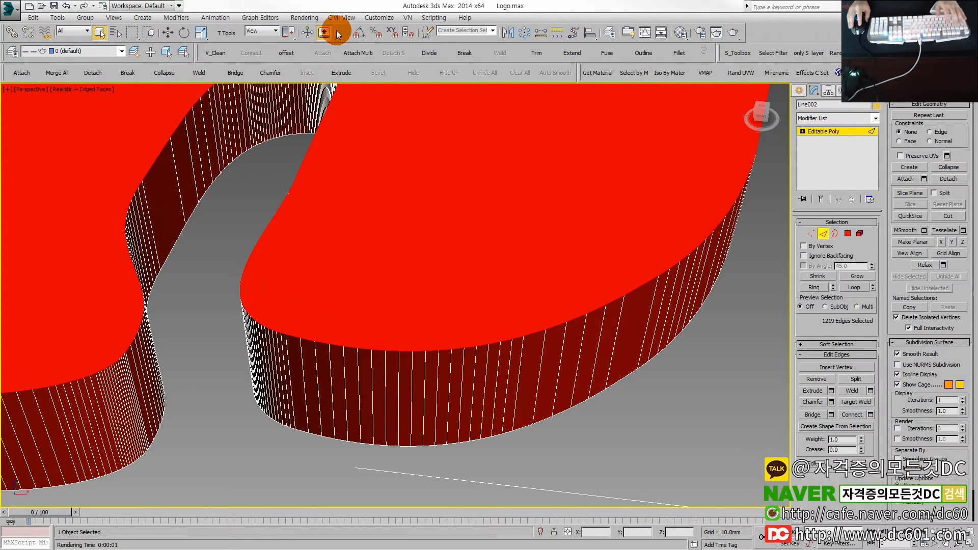
# Step: Turn off Enable Caddy Controls in the general preferences
pyautogui.click(374, 18)
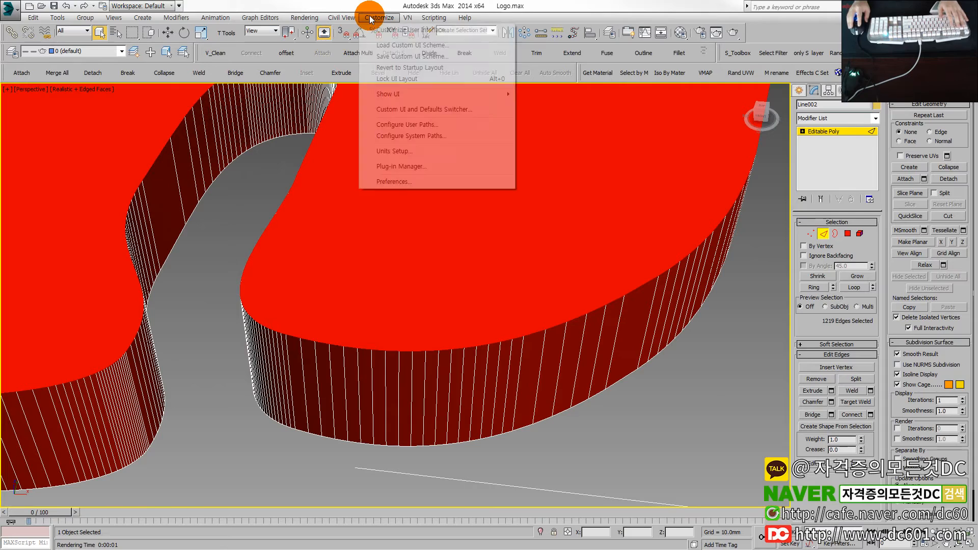
pyautogui.click(394, 182)
pyautogui.click(557, 240)
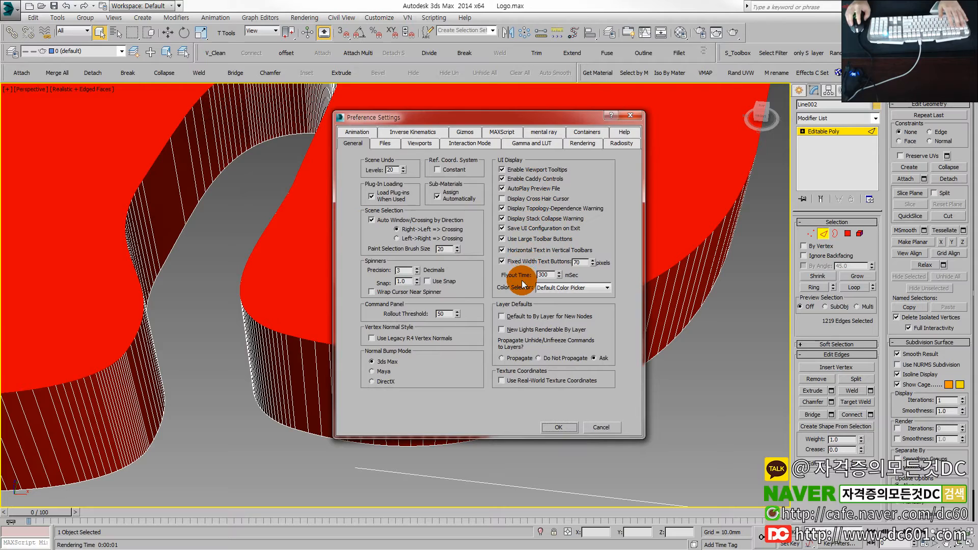
pyautogui.click(387, 143)
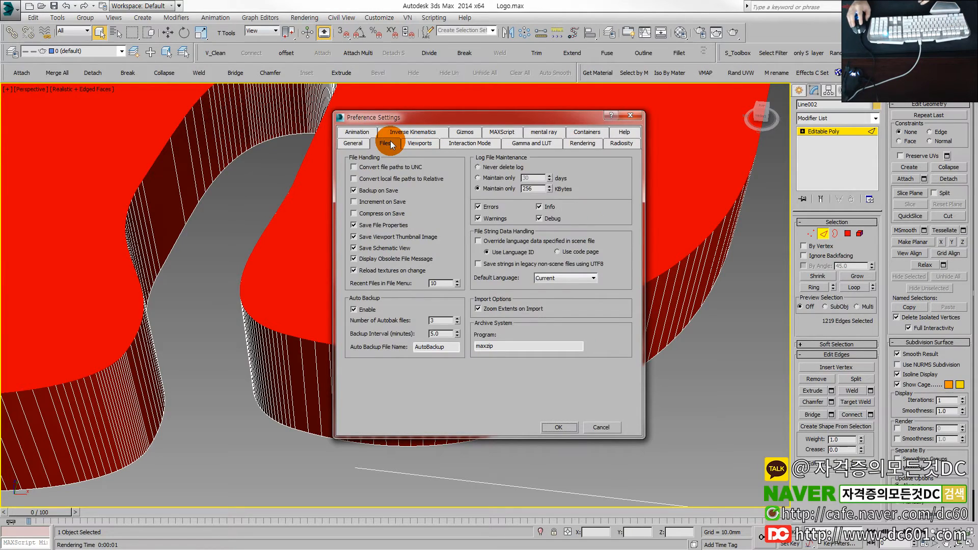
pyautogui.click(360, 142)
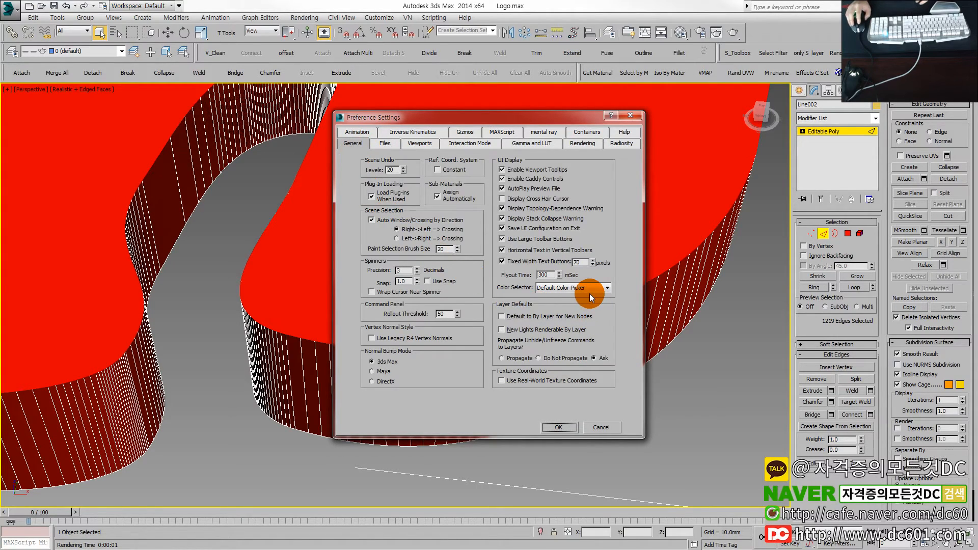
pyautogui.click(560, 428)
# Step: Chamfer the selected upper edges by 2 mm with 5 segments
pyautogui.click(830, 402)
pyautogui.keyDown('alt'); pyautogui.moveTo(273, 288); pyautogui.dragTo(359, 304, button='middle'); pyautogui.keyUp('alt')
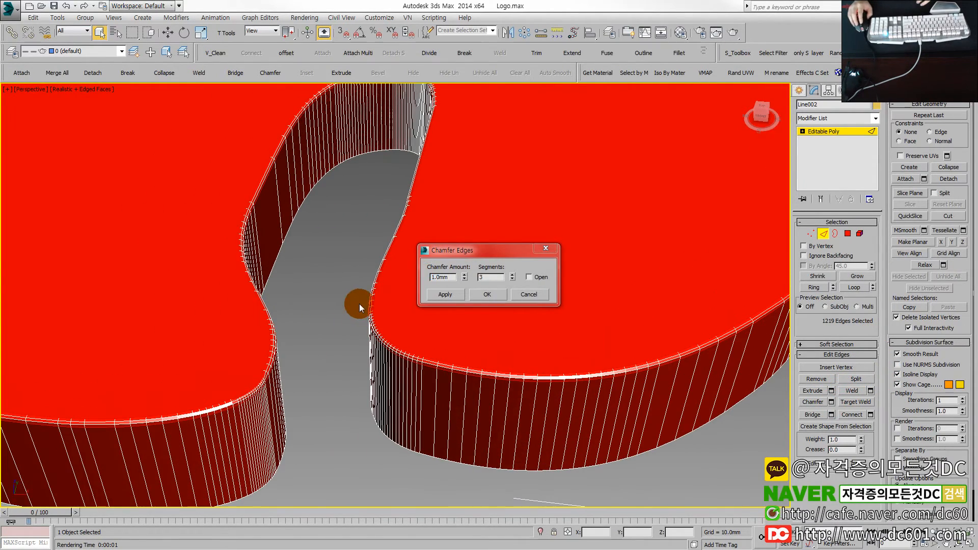
pyautogui.moveTo(453, 277); pyautogui.dragTo(368, 275)
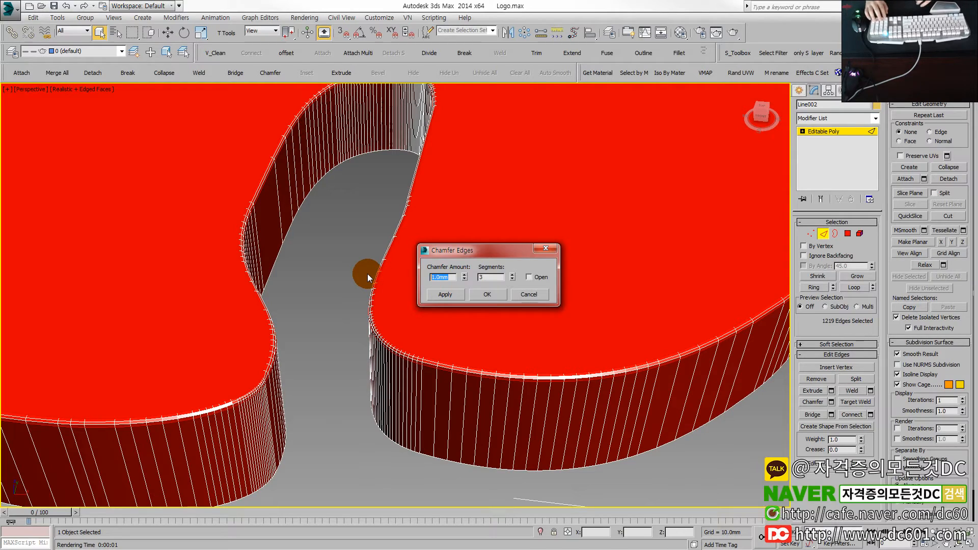
pyautogui.write('2')
pyautogui.scroll(7, 333, 310)
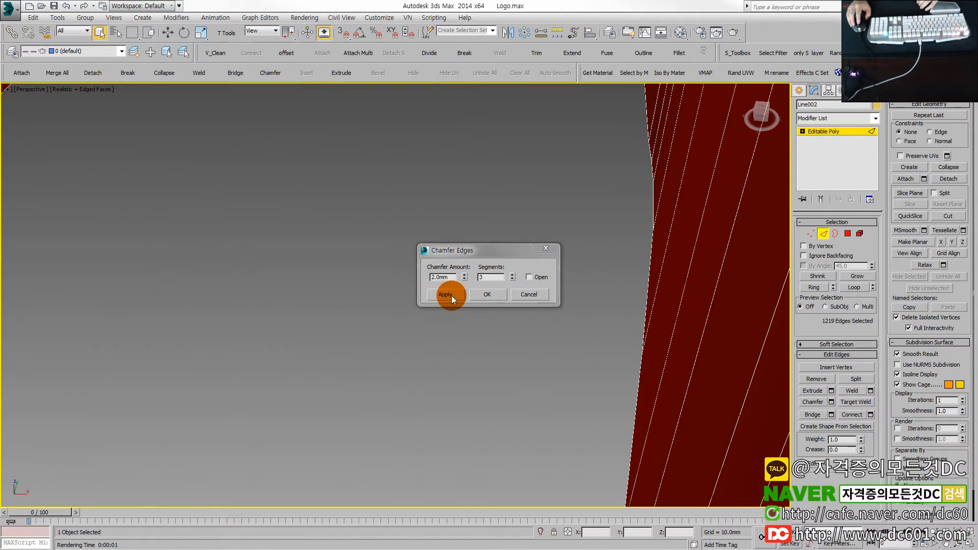
pyautogui.scroll(-7, 267, 319)
pyautogui.doubleClick(503, 283)
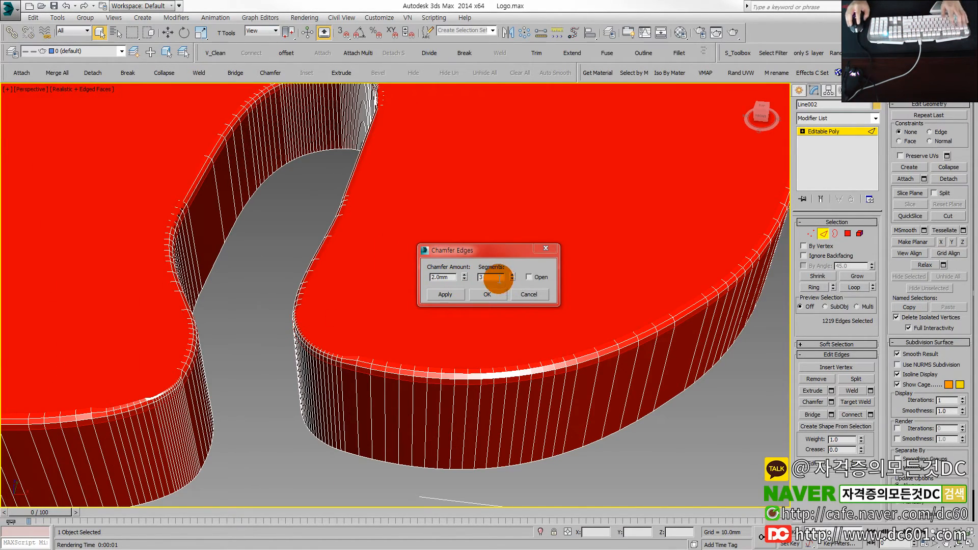
pyautogui.write('5')
pyautogui.press('Return')
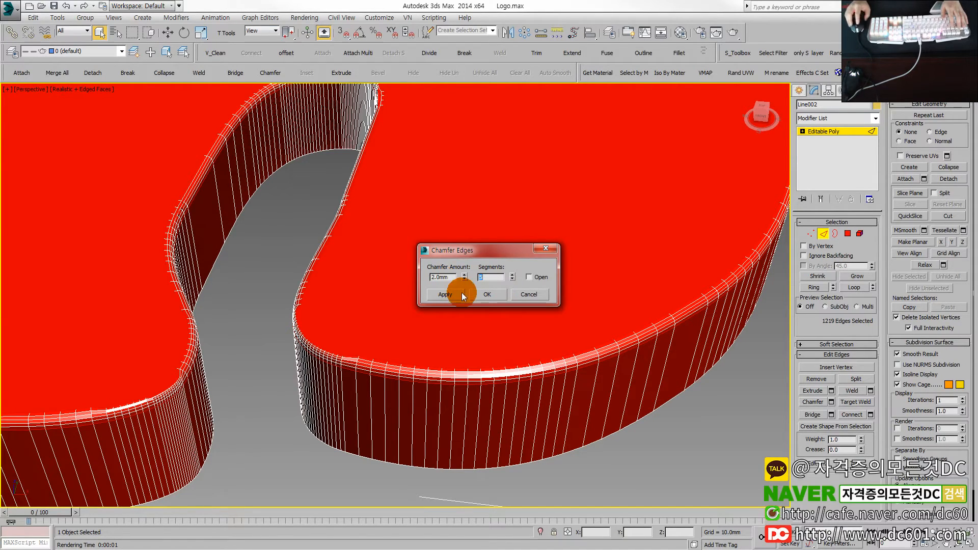
pyautogui.click(488, 294)
# Step: Examine the shading of the rounded upper edges up close with the edge overlay hidden
pyautogui.moveTo(238, 300); pyautogui.dragTo(396, 301, button='middle')
pyautogui.scroll(3, 396, 301)
pyautogui.press('F3')
pyautogui.press('F3')
pyautogui.press('F4')
pyautogui.scroll(5, 347, 261)
pyautogui.scroll(-5, 347, 265)
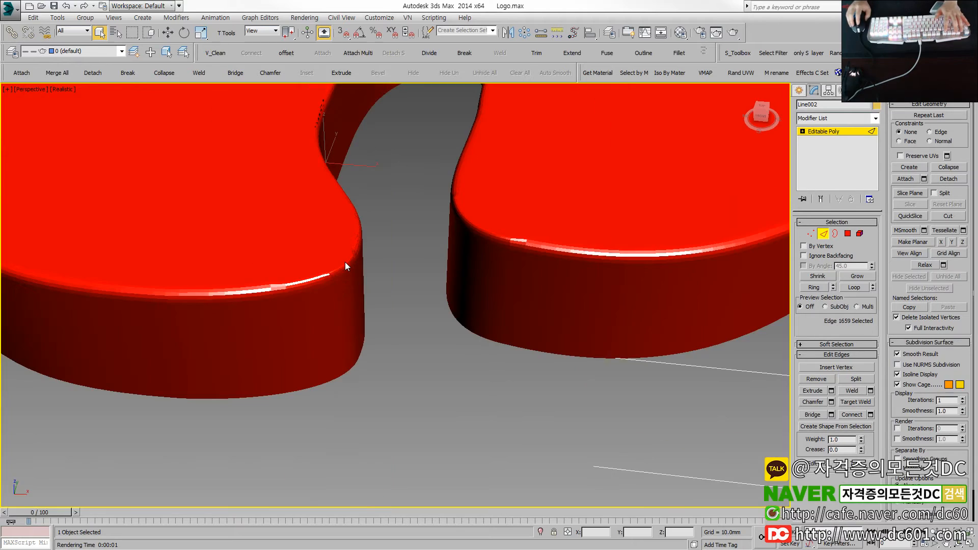
# Step: Select all of the panda's polygons, apply Auto Smooth to them, and deselect them to check the shading
pyautogui.press('F4')
pyautogui.press('4')
pyautogui.hotkey('ctrl', 'a')
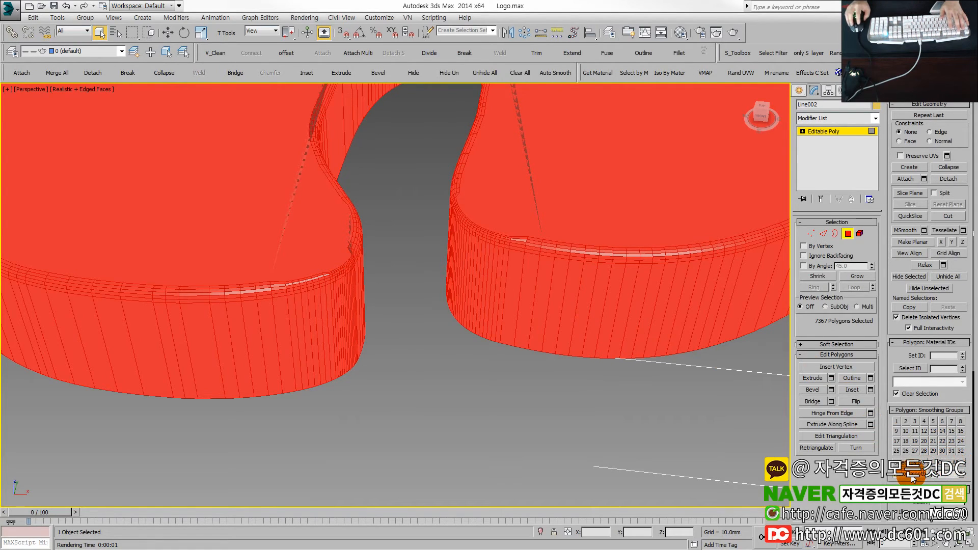
pyautogui.click(503, 342)
pyautogui.click(408, 314)
pyautogui.press('F4')
pyautogui.moveTo(394, 265); pyautogui.dragTo(410, 397, button='middle')
pyautogui.moveTo(460, 371); pyautogui.dragTo(399, 373, button='middle')
pyautogui.scroll(-4, 378, 321)
pyautogui.scroll(-3, 378, 310)
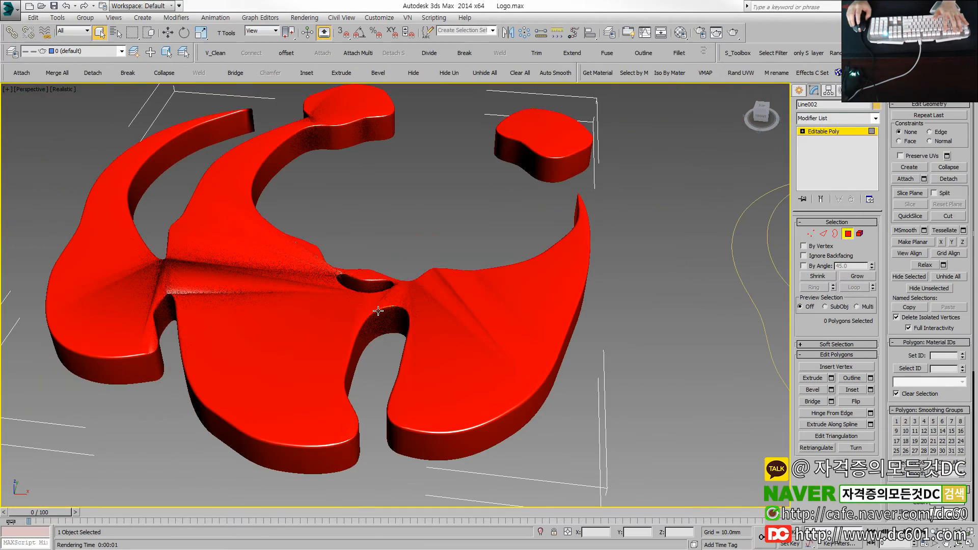
# Step: Examine the shading of the panda's top surface up close around the eye hole and neighbouring creases
pyautogui.scroll(3, 192, 305)
pyautogui.scroll(-3, 192, 299)
pyautogui.moveTo(196, 300); pyautogui.dragTo(257, 340, button='middle')
pyautogui.scroll(3, 396, 318)
pyautogui.scroll(2, 389, 336)
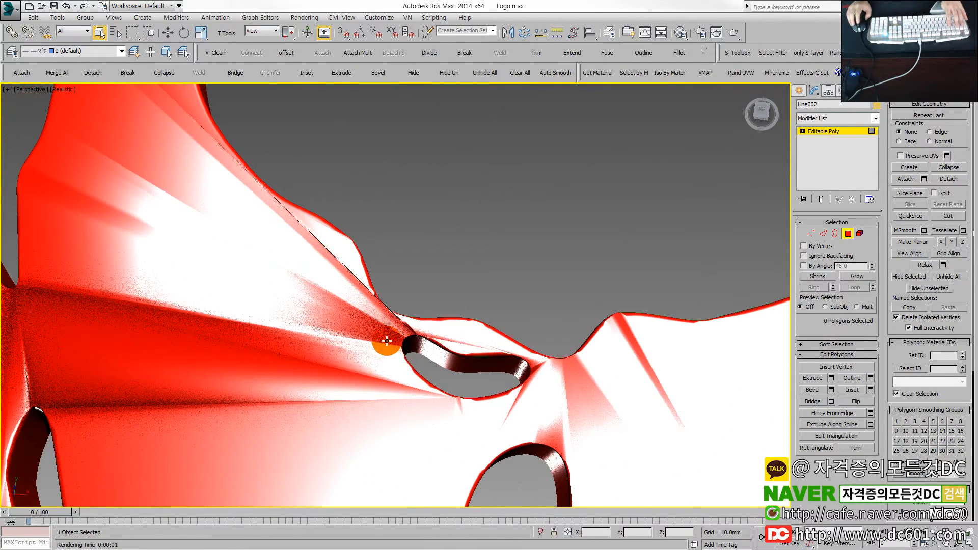
pyautogui.keyDown('alt'); pyautogui.moveTo(387, 343); pyautogui.dragTo(398, 328, button='middle'); pyautogui.keyUp('alt')
pyautogui.scroll(-5, 397, 326)
# Step: Undo the Auto Smooth and the edge chamfer on the red panda, and leave polygon editing
pyautogui.hotkey('ctrl', 'a')
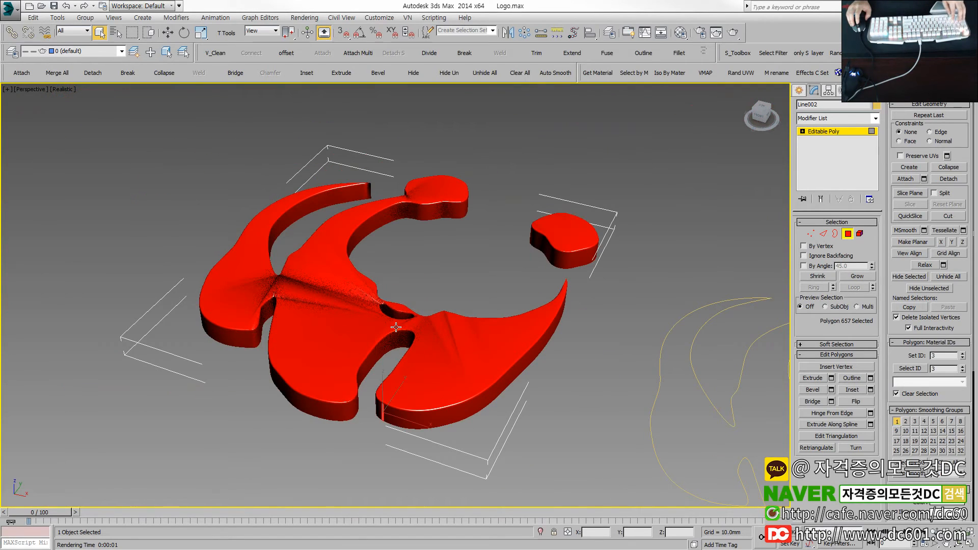
pyautogui.hotkey('ctrl', 'd')
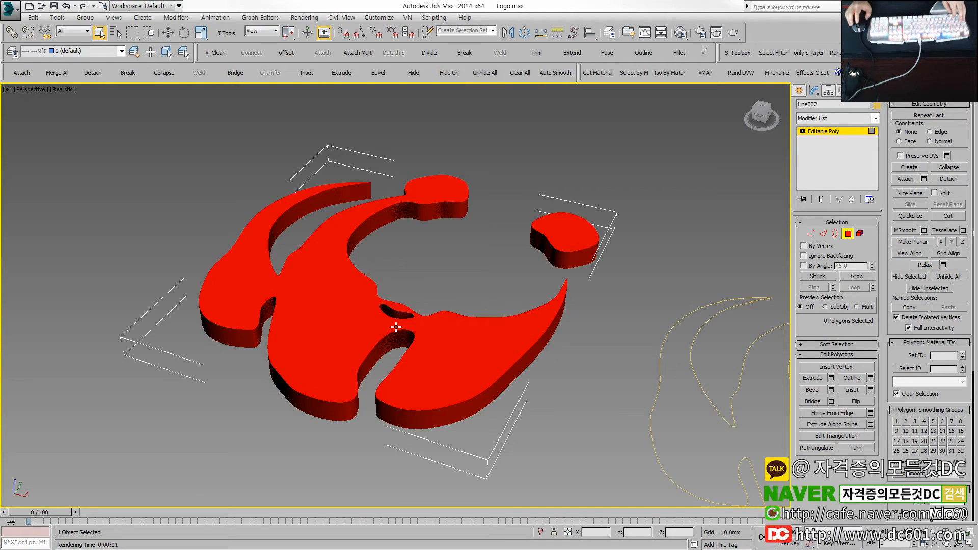
pyautogui.press('4')
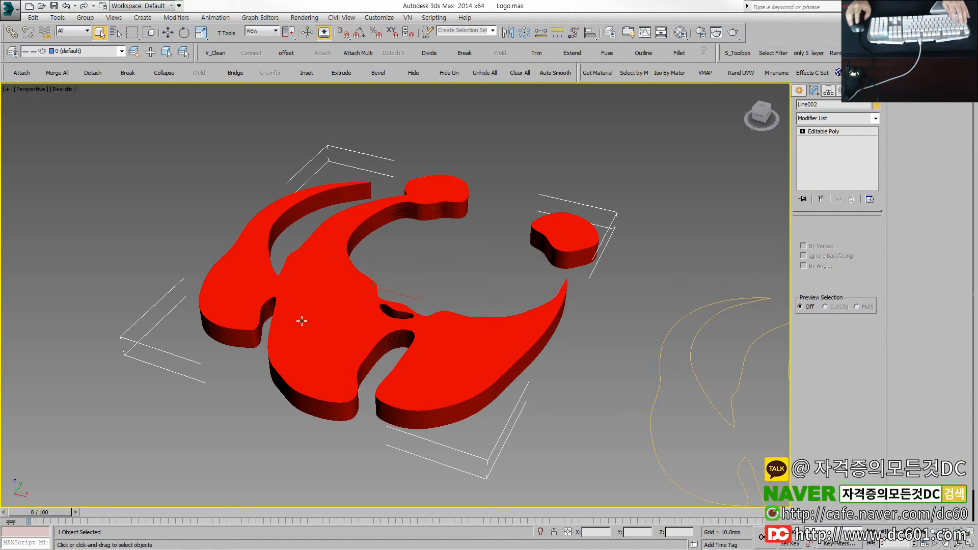
pyautogui.scroll(3, 315, 307)
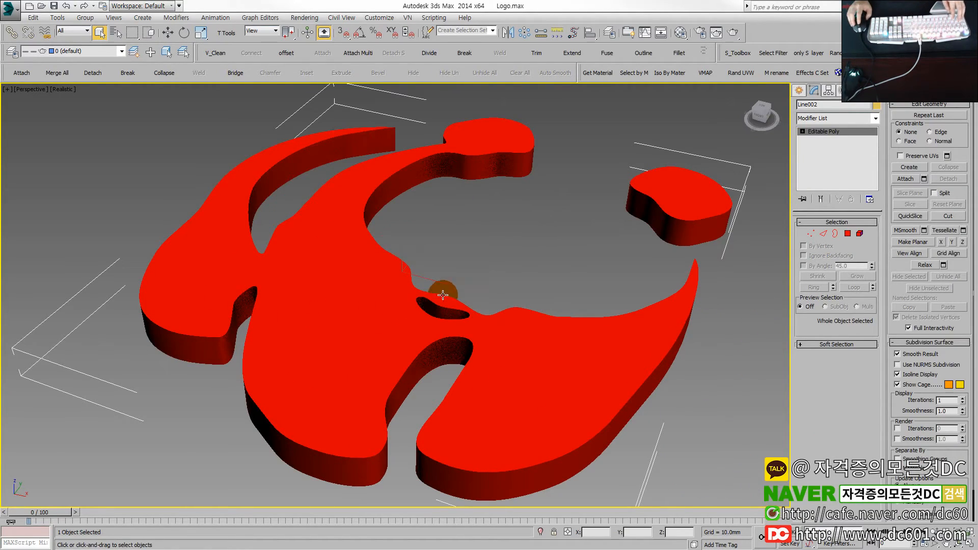
pyautogui.scroll(-3, 465, 264)
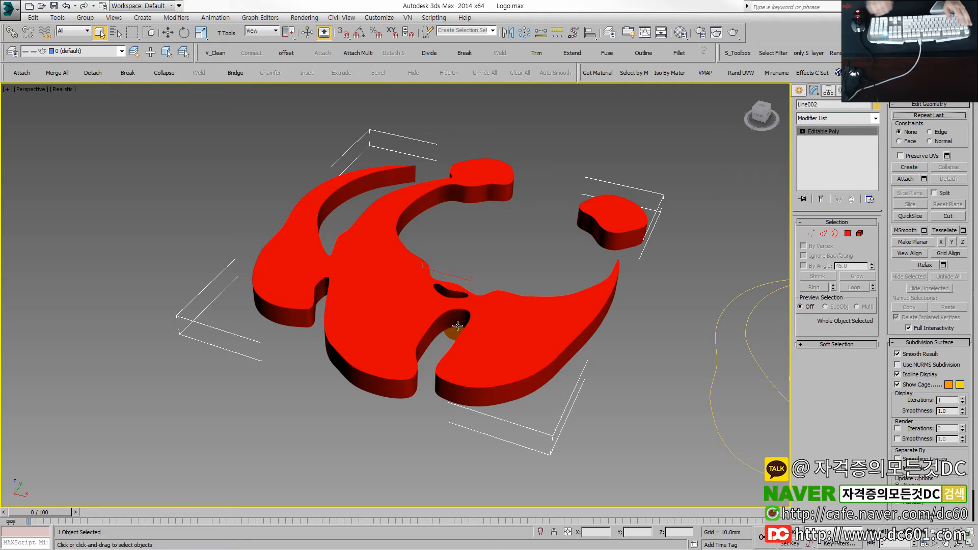
pyautogui.scroll(-1, 577, 356)
pyautogui.keyDown('alt'); pyautogui.moveTo(577, 355); pyautogui.dragTo(511, 393, button='middle'); pyautogui.keyUp('alt')
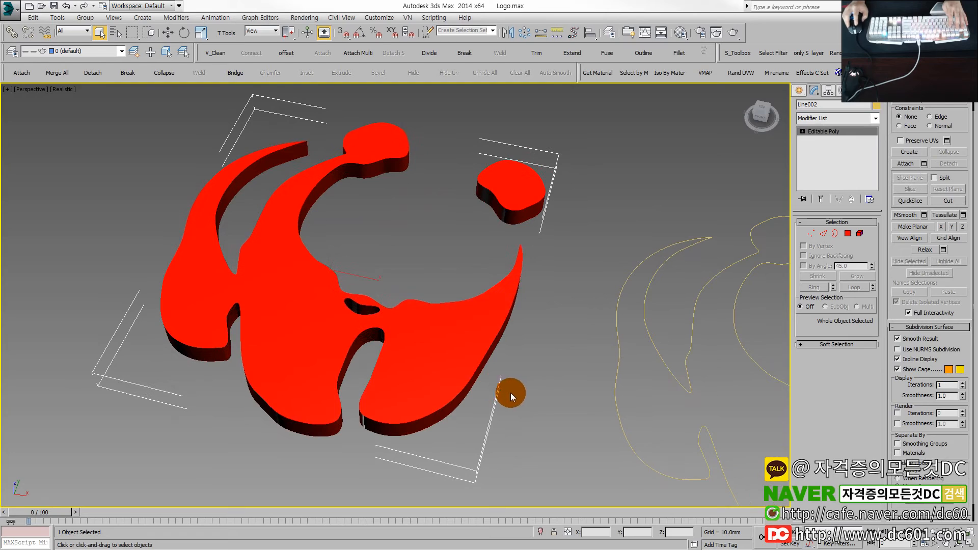
# Step: Select the unextruded panda outline spline beside the red logo and ready it for moving
pyautogui.click(610, 380)
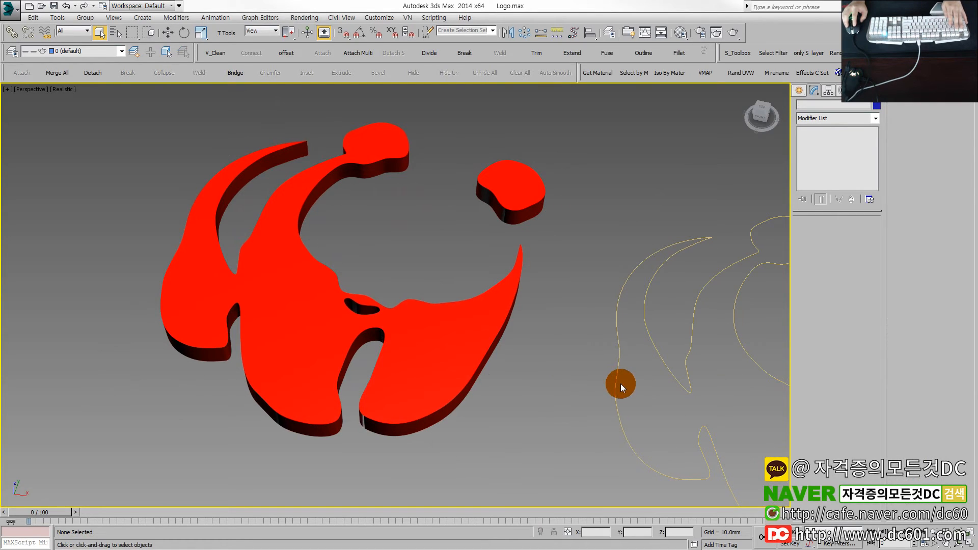
pyautogui.click(620, 384)
pyautogui.scroll(-5, 617, 378)
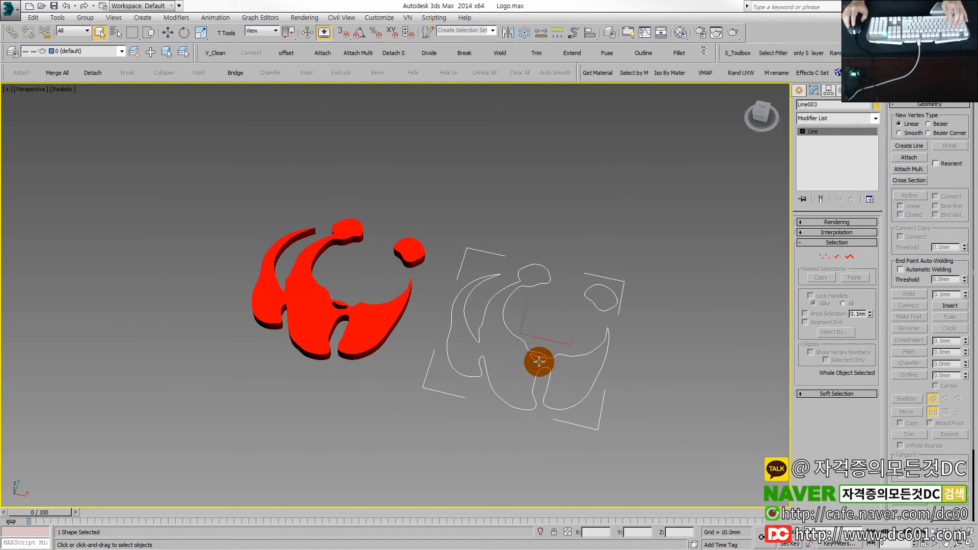
pyautogui.scroll(4, 538, 359)
pyautogui.press('w')
pyautogui.moveTo(512, 327)
pyautogui.keyDown('alt'); pyautogui.mouseDown(button='middle')
pyautogui.moveTo(454, 343)
pyautogui.moveTo(504, 364)
pyautogui.moveTo(487, 366)
pyautogui.moveTo(476, 392)
pyautogui.moveTo(472, 359)
pyautogui.mouseUp(button='middle'); pyautogui.keyUp('alt')
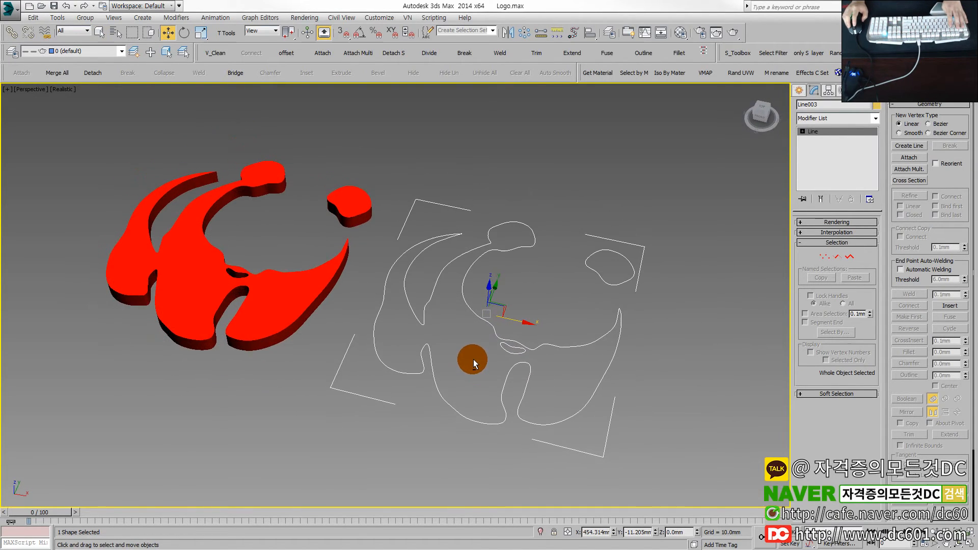
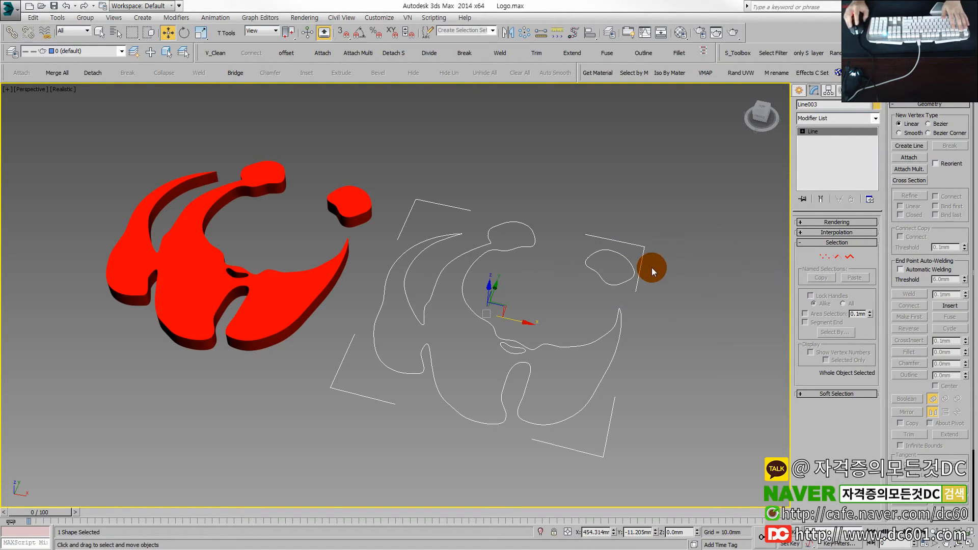
# Step: Hide the selection brackets and apply Power Extrude to the panda outline with a distance of 30 mm
pyautogui.moveTo(674, 334); pyautogui.dragTo(574, 273)
pyautogui.press('j')
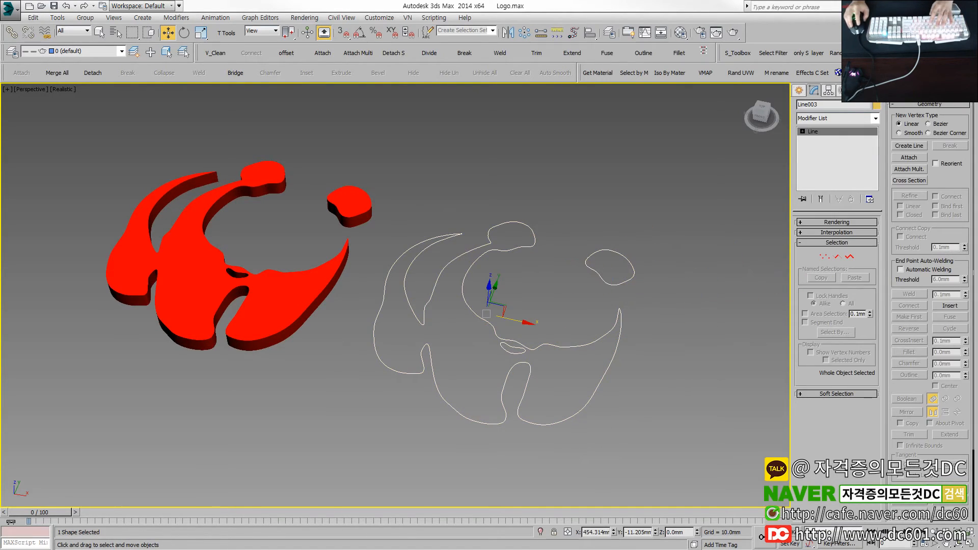
pyautogui.hotkey('shift', 'e')
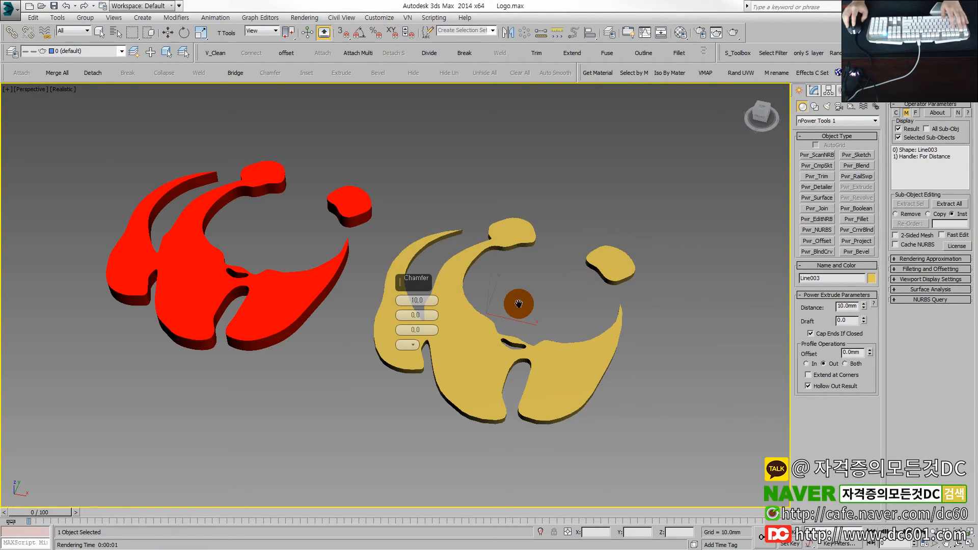
pyautogui.scroll(3, 518, 304)
pyautogui.write('30')
pyautogui.press('Return')
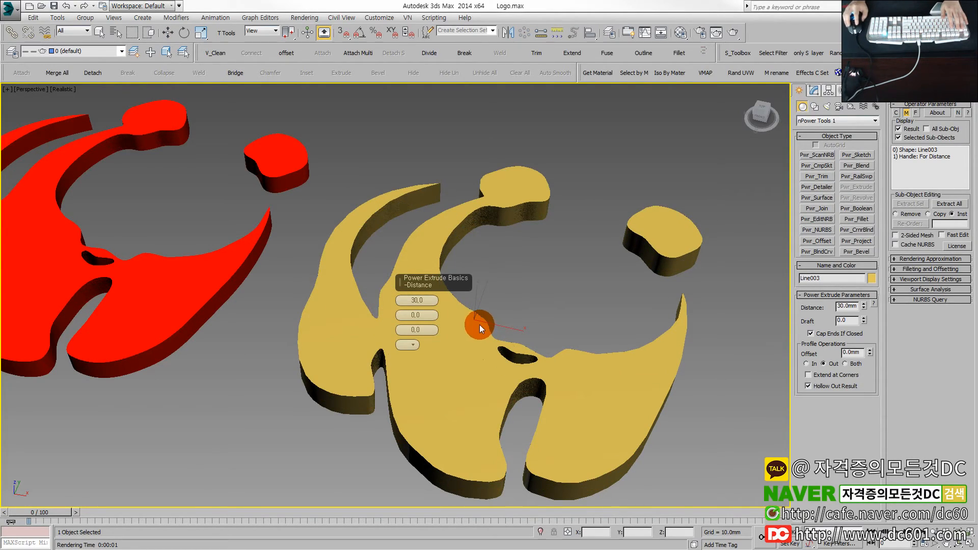
# Step: Fillet all edges of the power-extruded panda with a 2 mm radius, with edged faces displayed
pyautogui.click(889, 269)
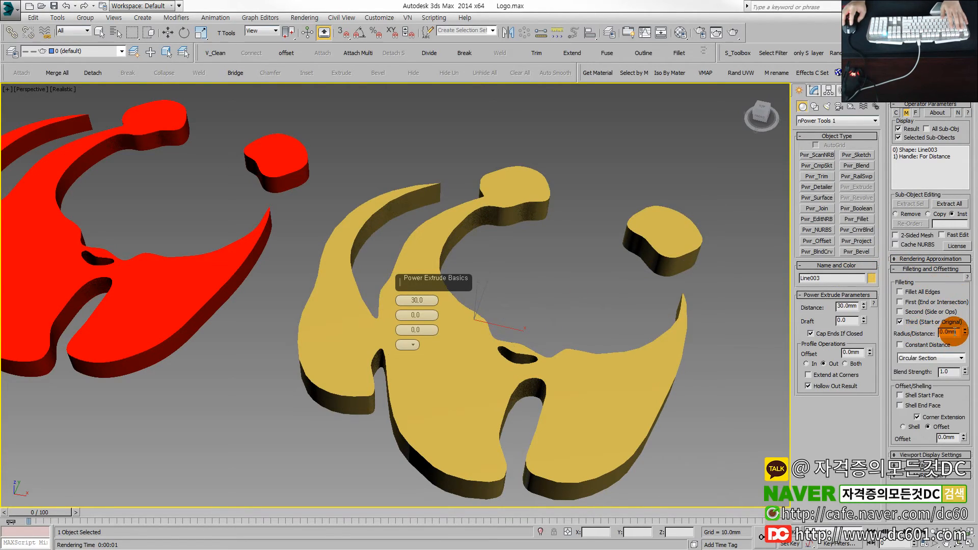
pyautogui.moveTo(956, 332); pyautogui.dragTo(888, 334)
pyautogui.write('2')
pyautogui.press('Return')
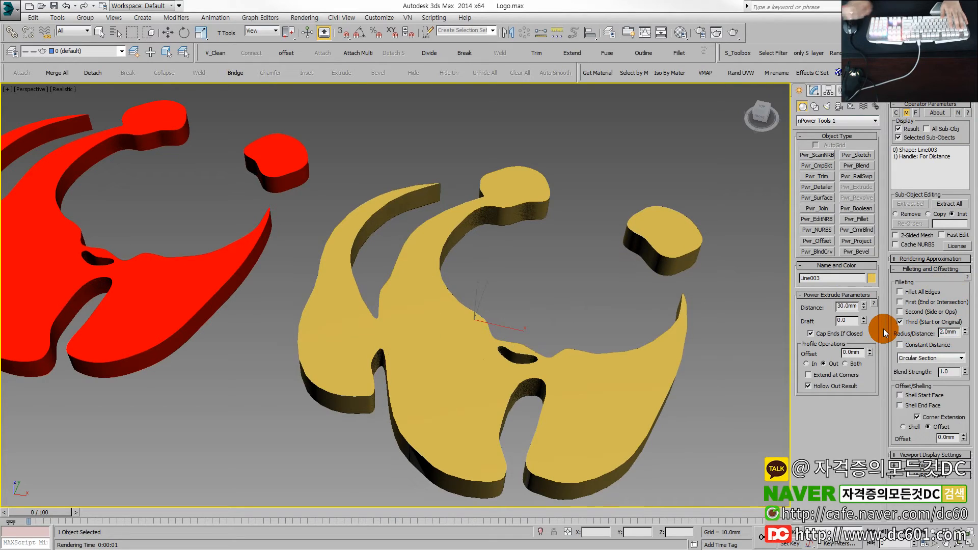
pyautogui.scroll(8, 512, 386)
pyautogui.press('F4')
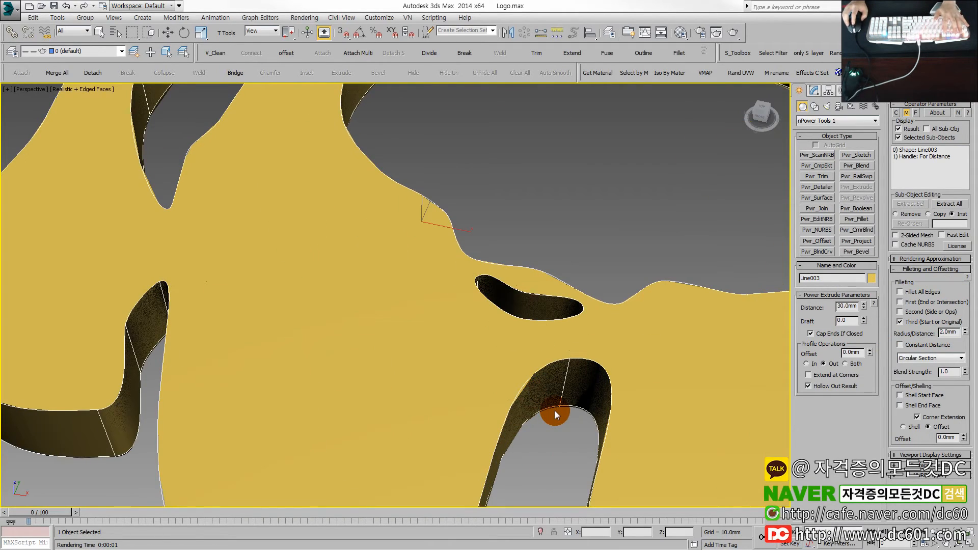
pyautogui.scroll(-6, 555, 411)
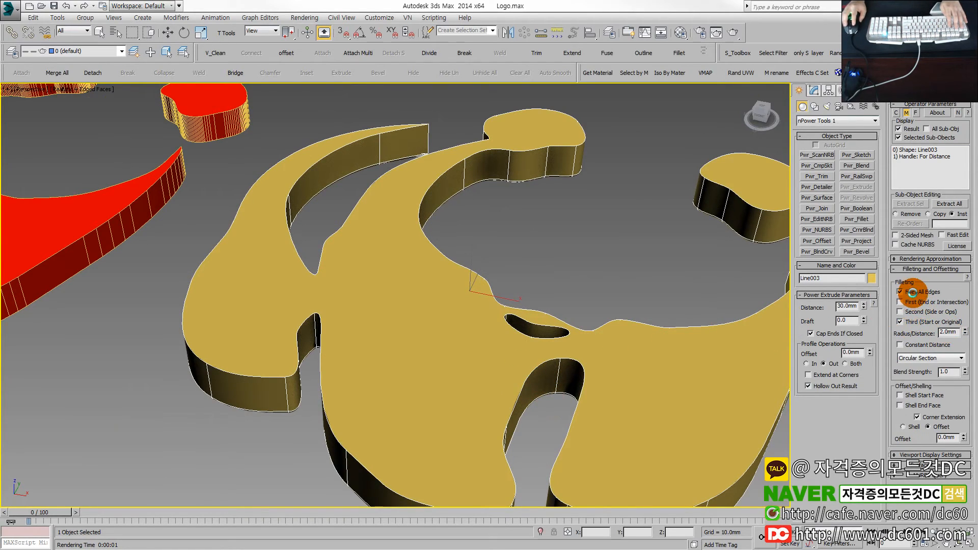
pyautogui.click(911, 291)
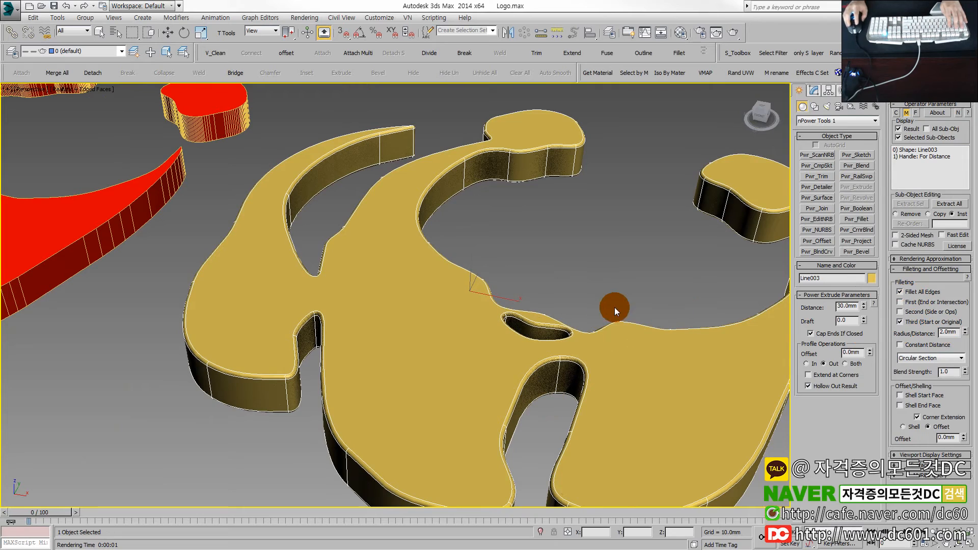
# Step: Set the fillet radius of the power-extruded panda to 1.5 mm
pyautogui.doubleClick(948, 332)
pyautogui.write('1.5')
pyautogui.press('Return')
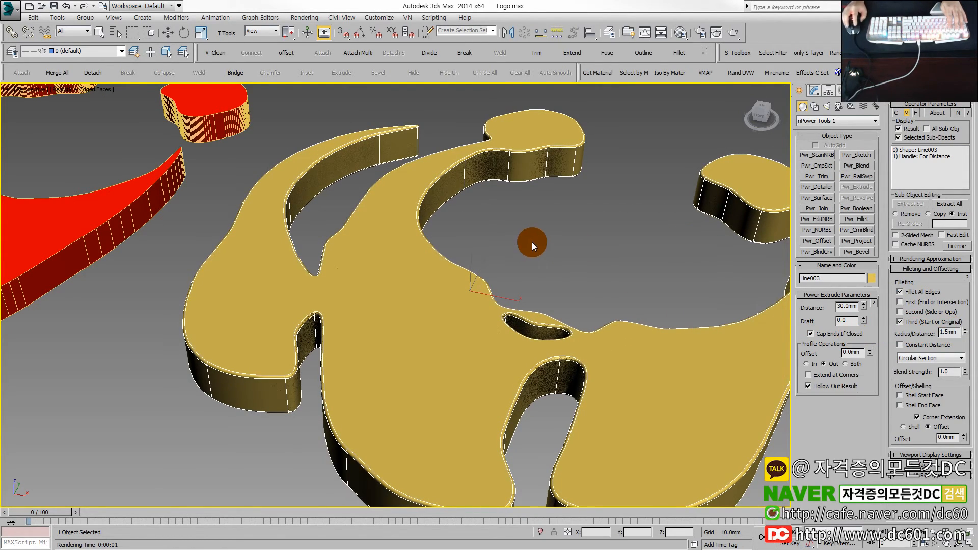
# Step: Examine the smoothness of the gold panda's filleted edges up close with the edge overlay hidden
pyautogui.scroll(-5, 531, 242)
pyautogui.keyDown('alt'); pyautogui.moveTo(528, 249); pyautogui.dragTo(460, 325, button='middle'); pyautogui.keyUp('alt')
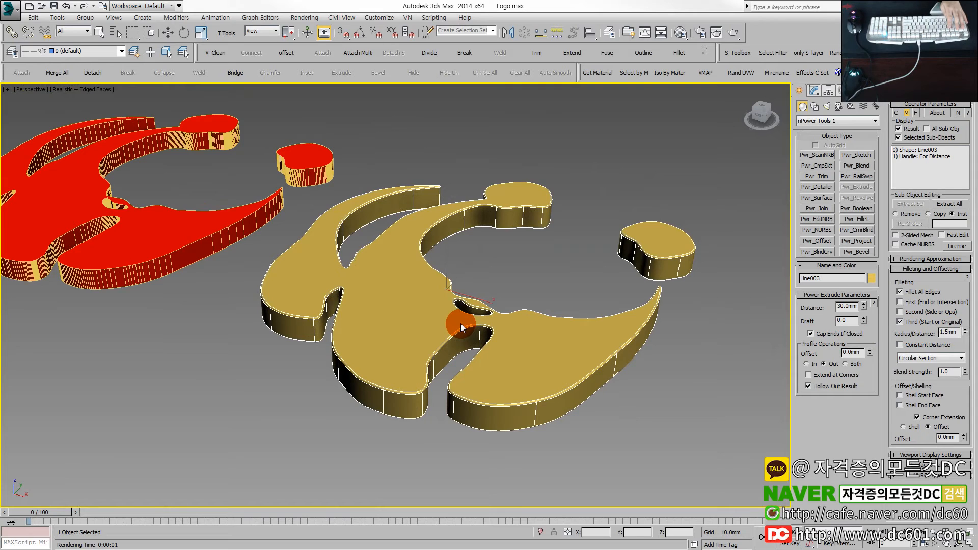
pyautogui.press('F3')
pyautogui.press('F3')
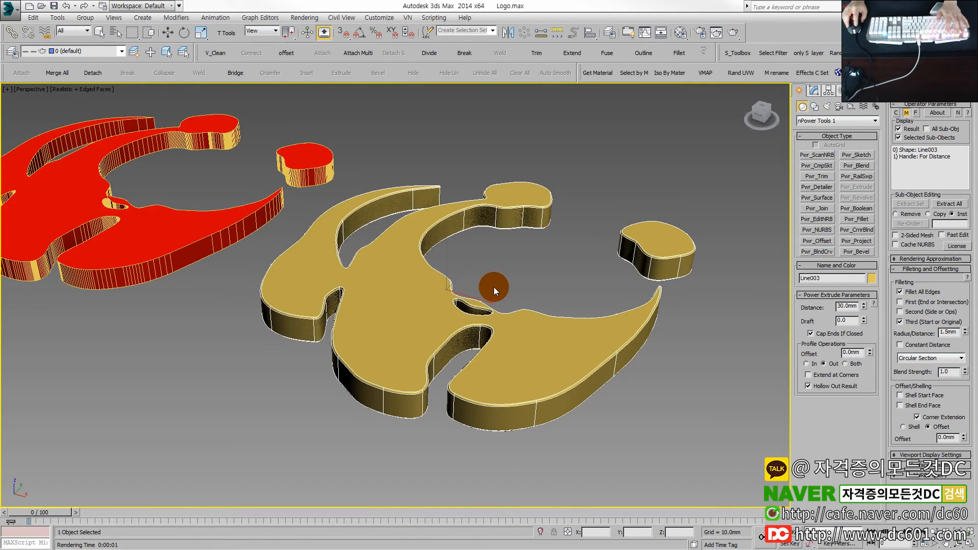
pyautogui.press('F4')
pyautogui.scroll(4, 438, 321)
pyautogui.scroll(4, 420, 338)
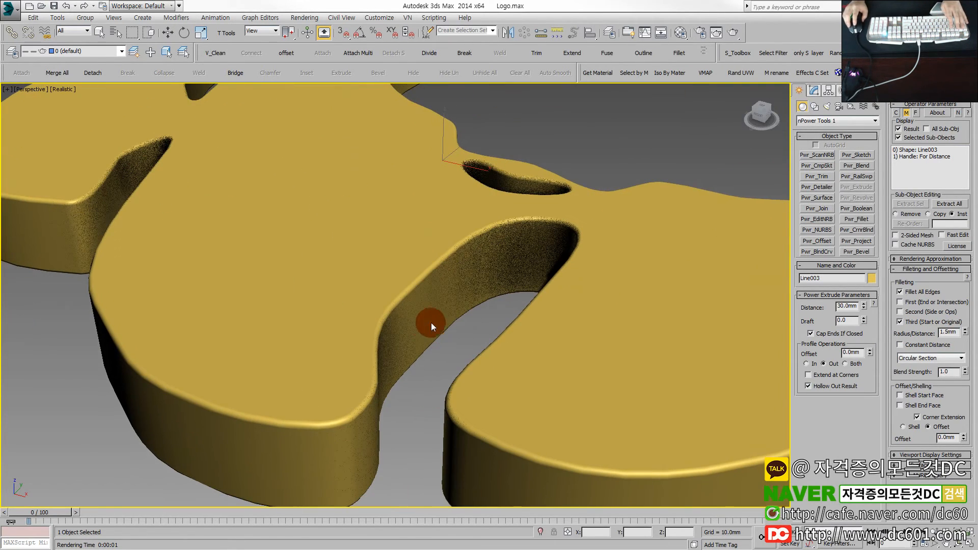
pyautogui.scroll(-8, 408, 322)
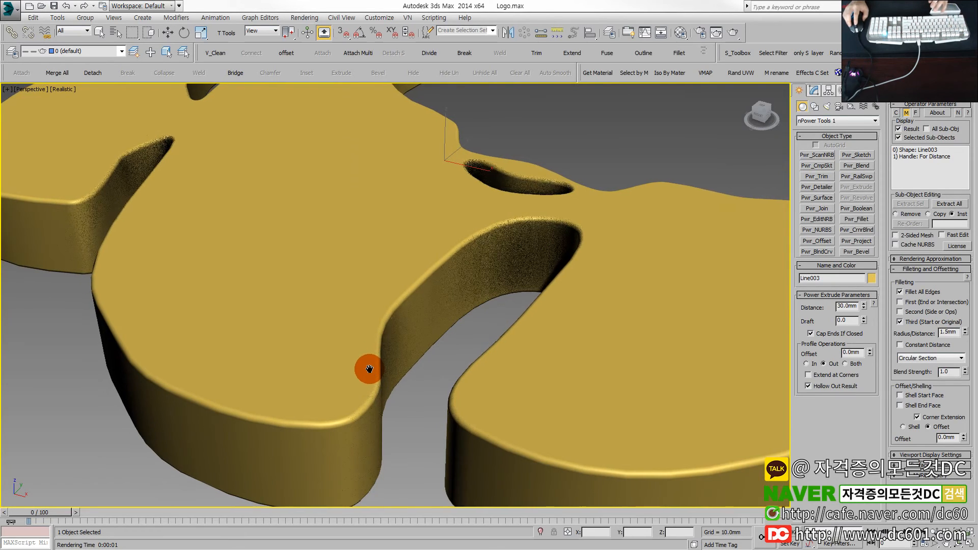
pyautogui.moveTo(366, 367); pyautogui.dragTo(250, 354, button='middle')
pyautogui.scroll(10, 491, 403)
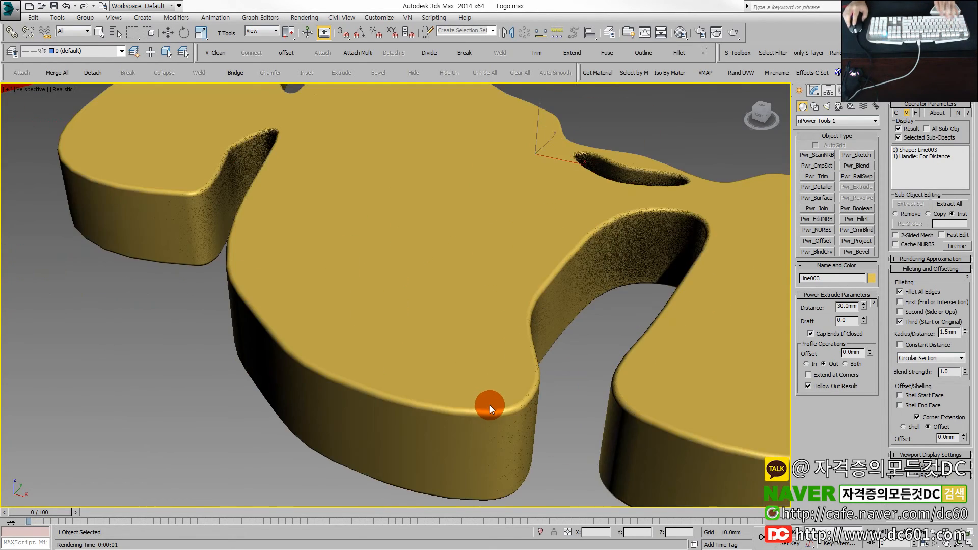
pyautogui.scroll(-5, 491, 402)
pyautogui.scroll(3, 442, 368)
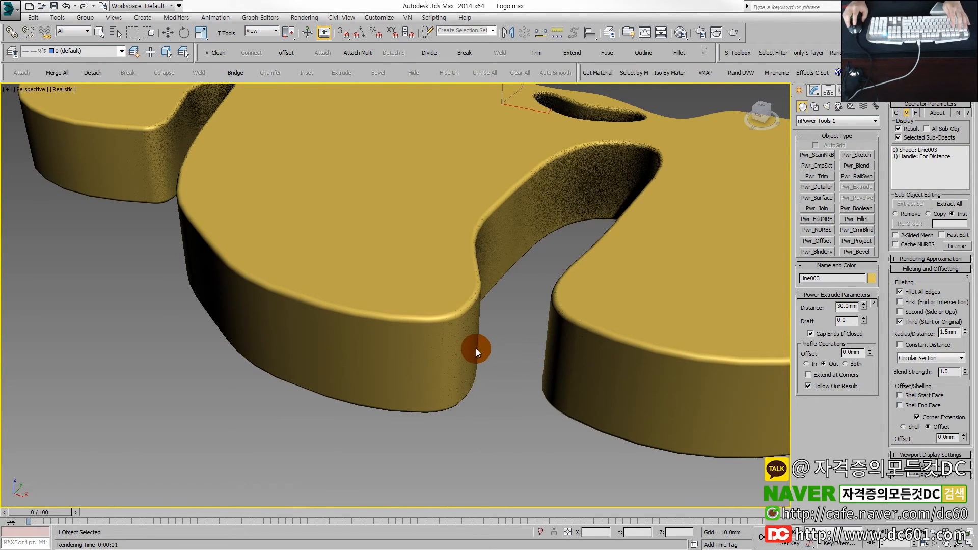
# Step: Set the gold panda's extrusion distance to 15 mm and turn off its Third (Start or Original) fillet
pyautogui.keyDown('alt'); pyautogui.moveTo(475, 349); pyautogui.dragTo(283, 392, button='middle'); pyautogui.keyUp('alt')
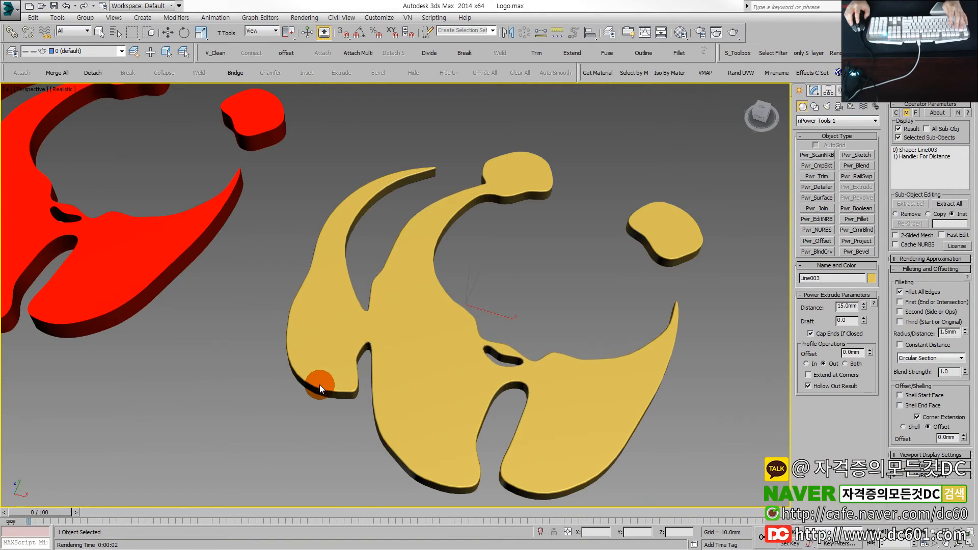
pyautogui.moveTo(313, 376); pyautogui.dragTo(350, 377, button='middle')
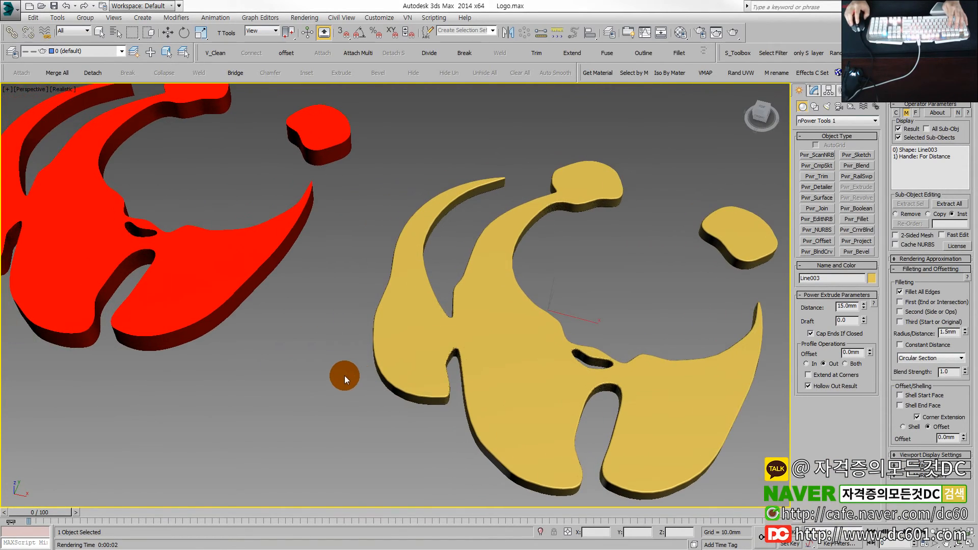
# Step: Move the red panda closer to the gold filleted panda and deselect it
pyautogui.press('w')
pyautogui.click(210, 281)
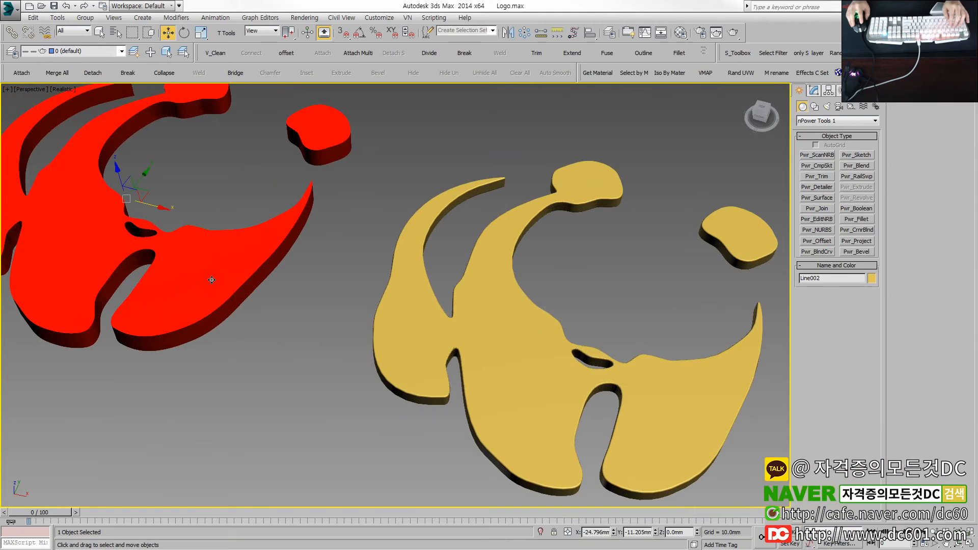
pyautogui.moveTo(149, 206); pyautogui.dragTo(191, 264)
pyautogui.click(355, 426)
pyautogui.moveTo(355, 425); pyautogui.dragTo(320, 396, button='middle')
# Step: Set the gold panda's Power Extrude distance to 20 mm and deselect it
pyautogui.click(423, 368)
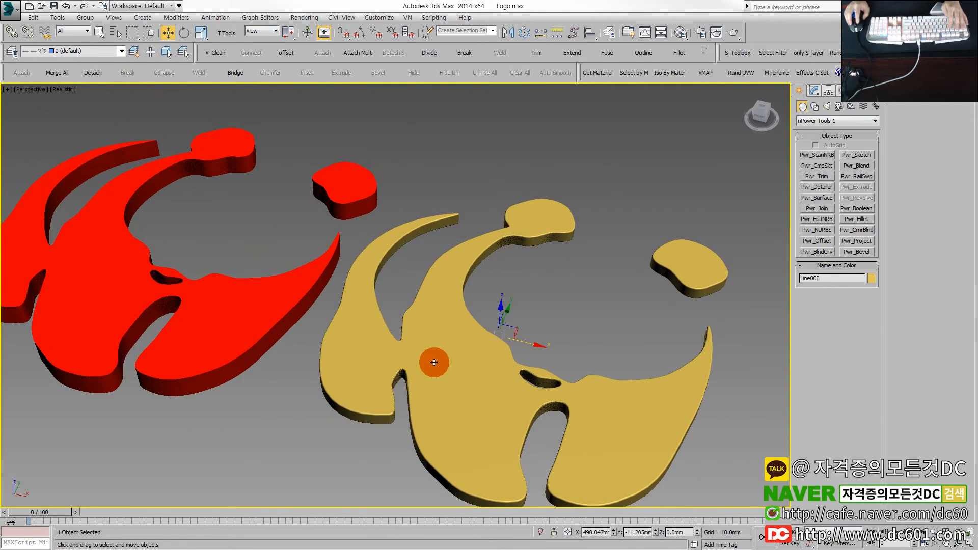
pyautogui.click(812, 92)
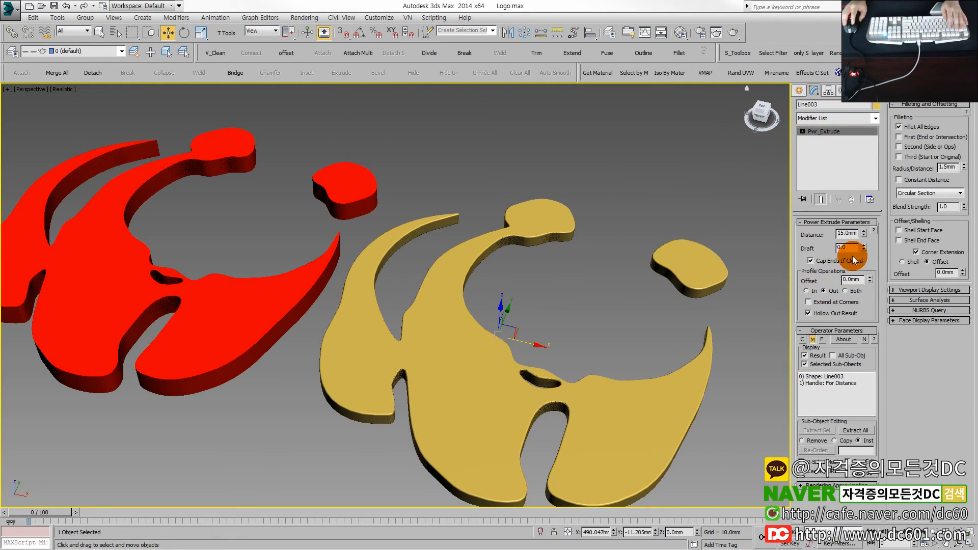
pyautogui.doubleClick(849, 233)
pyautogui.write('20')
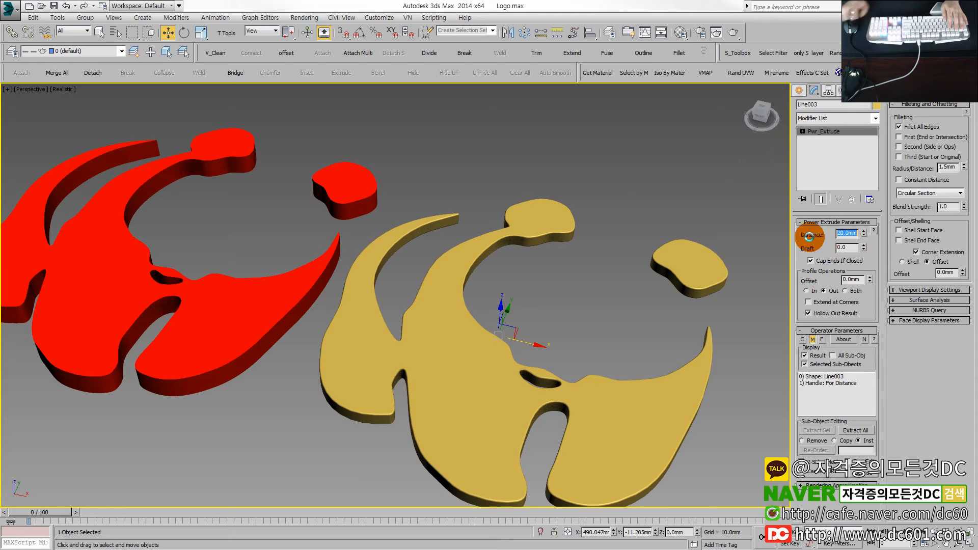
pyautogui.press('Return')
pyautogui.click(575, 268)
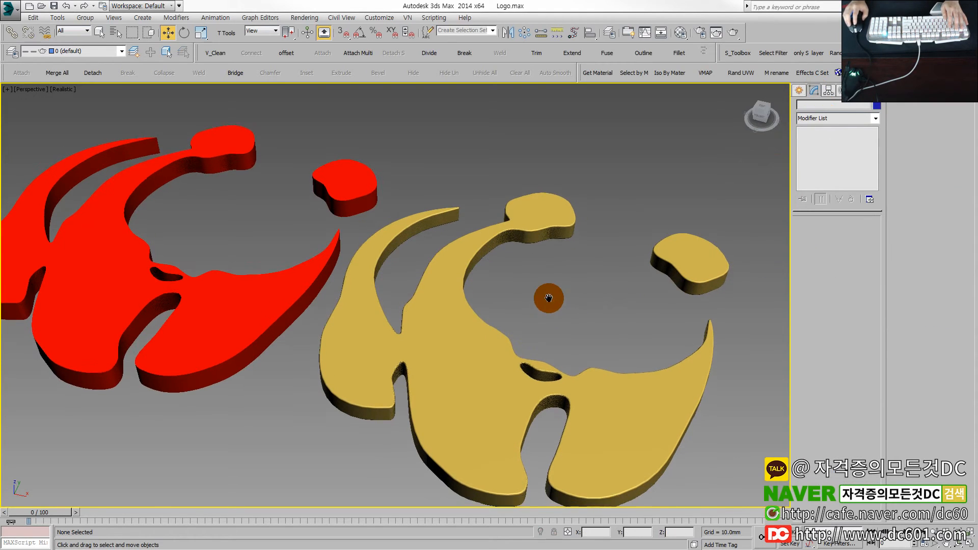
# Step: Assign the glossy red Standard_1 material to the gold panda and close the Material Editor
pyautogui.moveTo(548, 301); pyautogui.dragTo(549, 284, button='middle')
pyautogui.press('m')
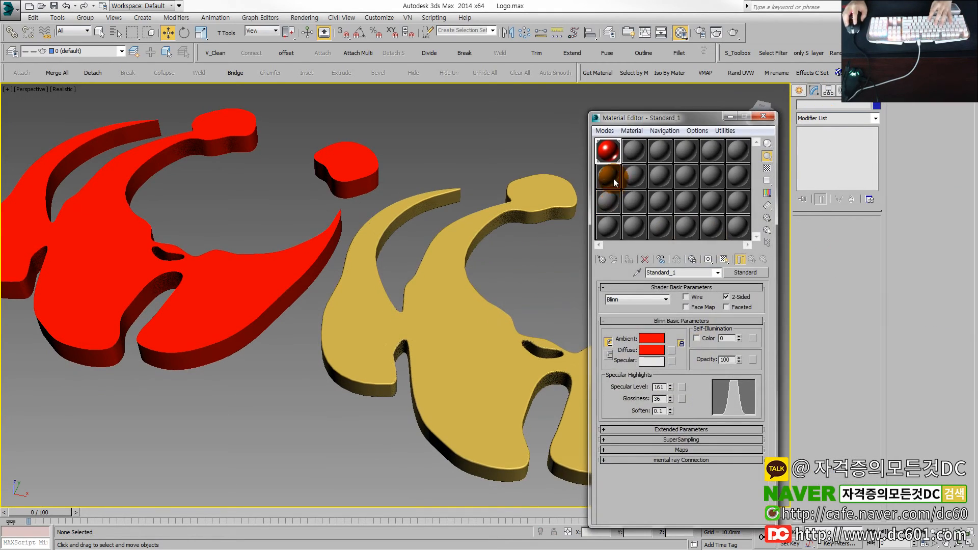
pyautogui.moveTo(454, 343); pyautogui.dragTo(453, 343)
pyautogui.click(763, 116)
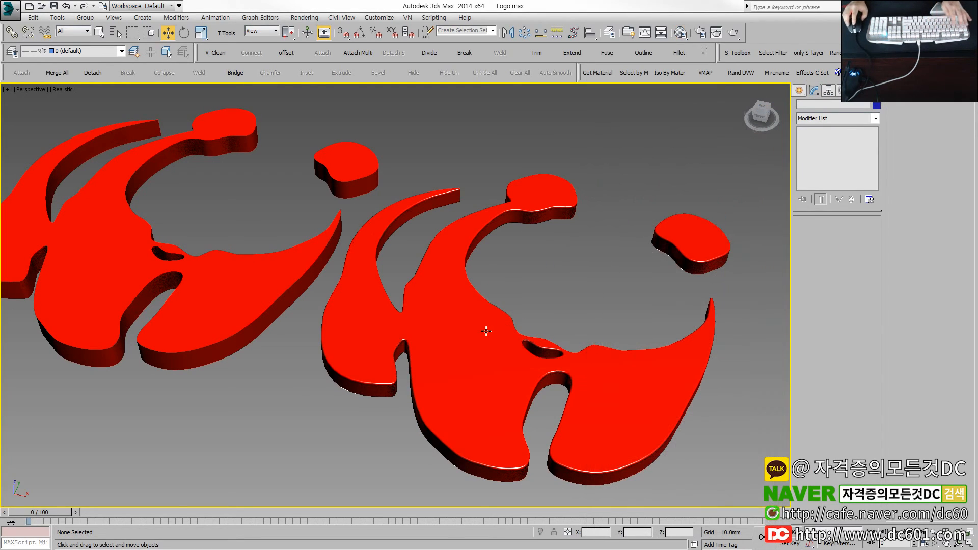
# Step: Render the perspective view of both red pandas to compare their edges, and close the render window
pyautogui.keyDown('alt'); pyautogui.moveTo(464, 332); pyautogui.dragTo(419, 334, button='middle'); pyautogui.keyUp('alt')
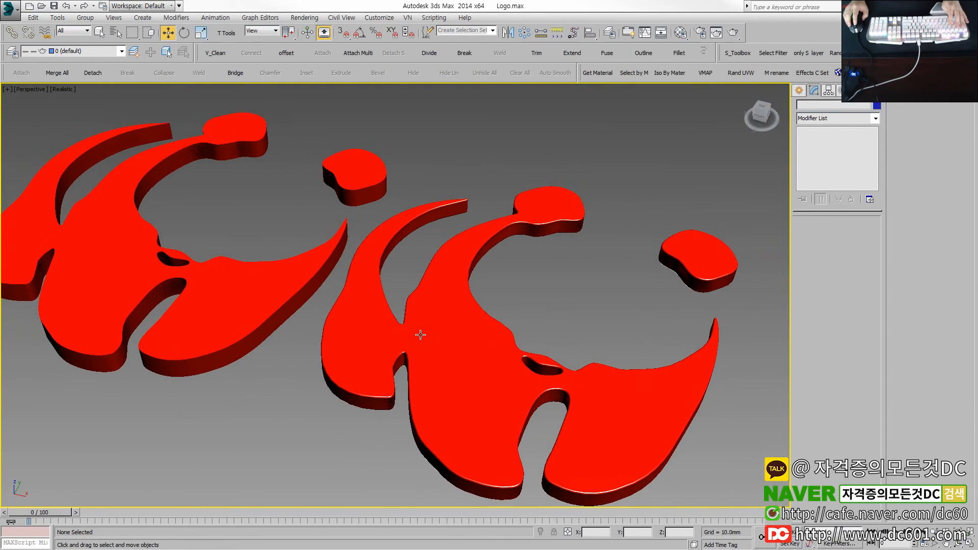
pyautogui.click(732, 32)
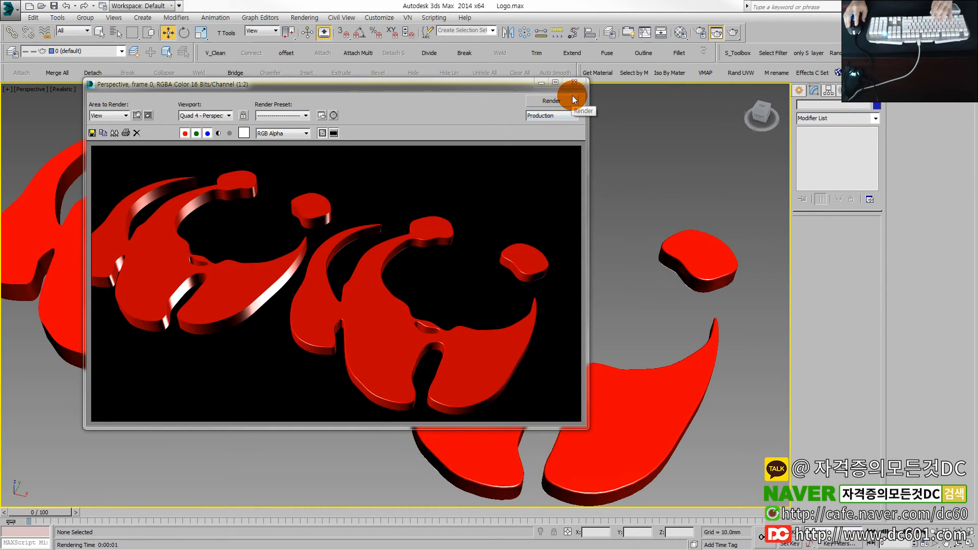
pyautogui.click(574, 83)
# Step: Render a close-up of the eye hole and leg gap on the filleted panda to examine its edges, and close the render
pyautogui.scroll(3, 500, 315)
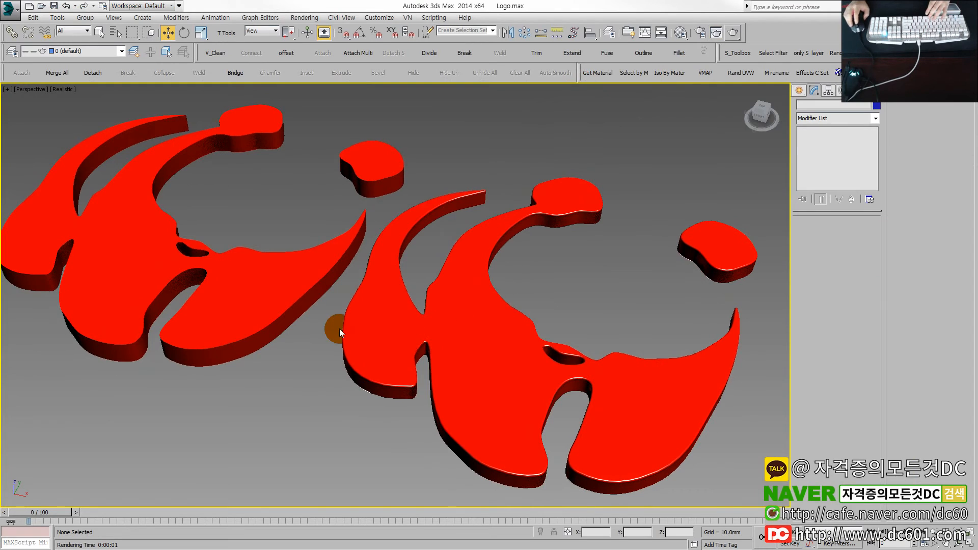
pyautogui.moveTo(339, 329); pyautogui.dragTo(342, 328, button='middle')
pyautogui.scroll(8, 523, 388)
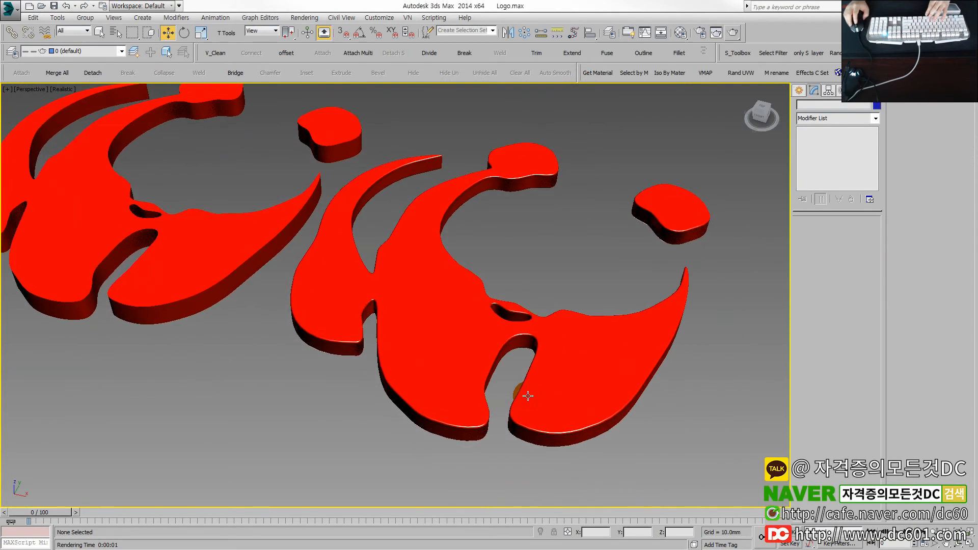
pyautogui.scroll(-6, 545, 350)
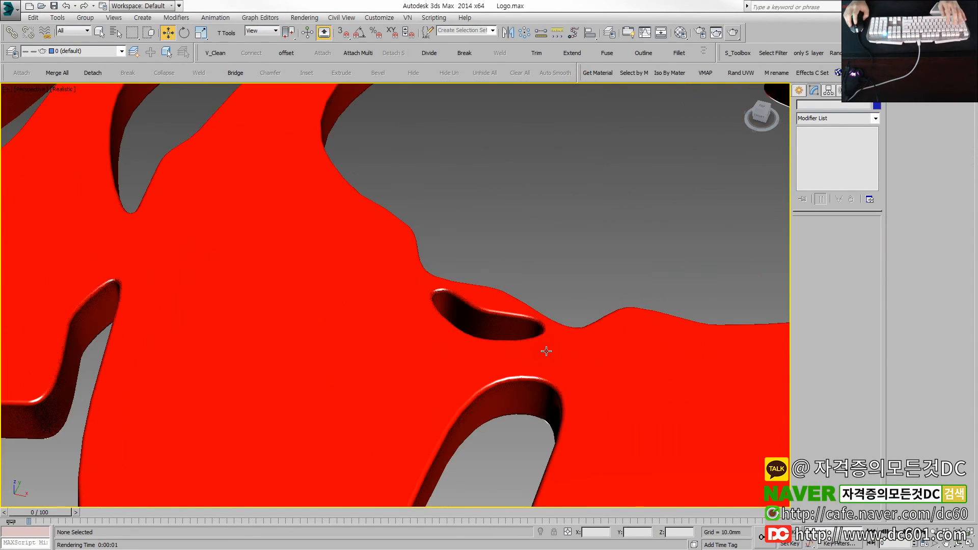
pyautogui.scroll(5, 545, 356)
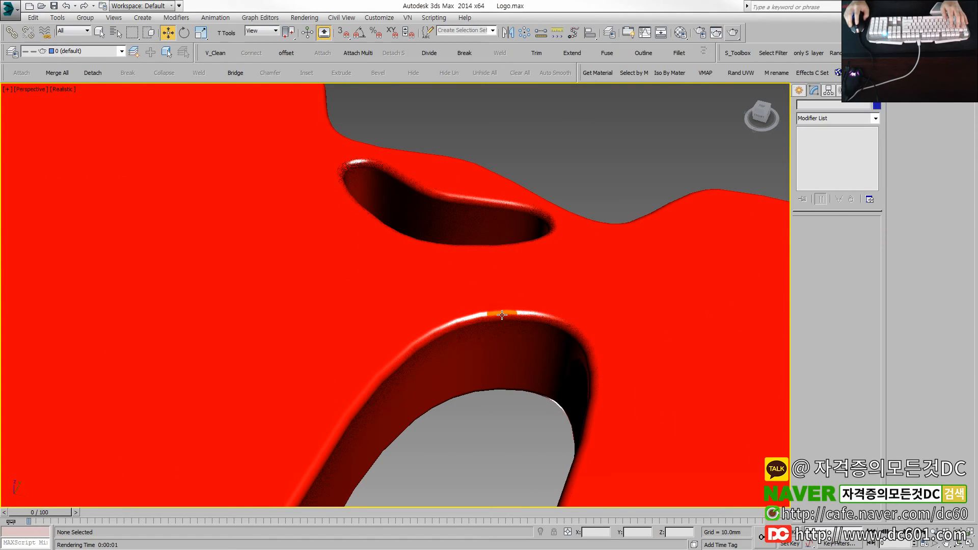
pyautogui.click(734, 33)
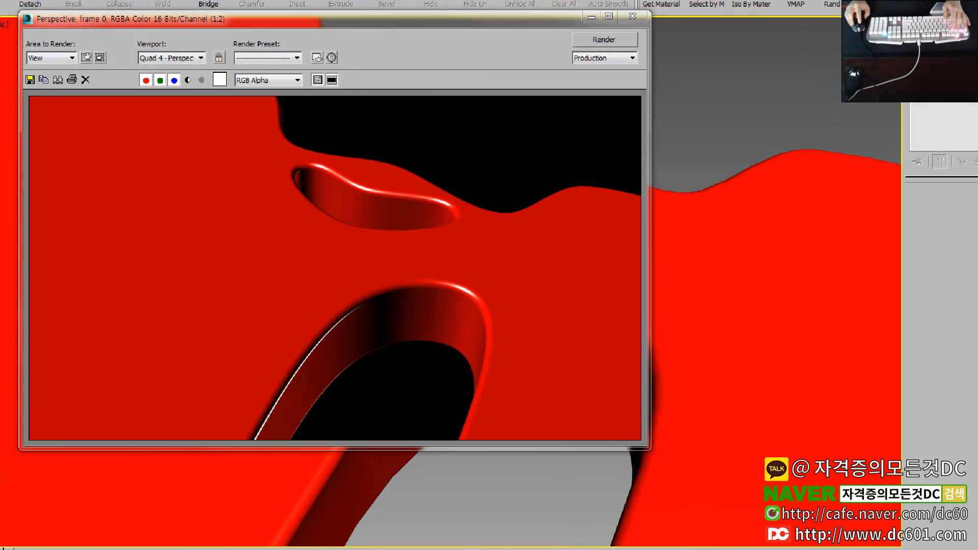
pyautogui.moveTo(394, 288)
pyautogui.mouseDown()
pyautogui.moveTo(483, 358)
pyautogui.moveTo(486, 405)
pyautogui.mouseUp()
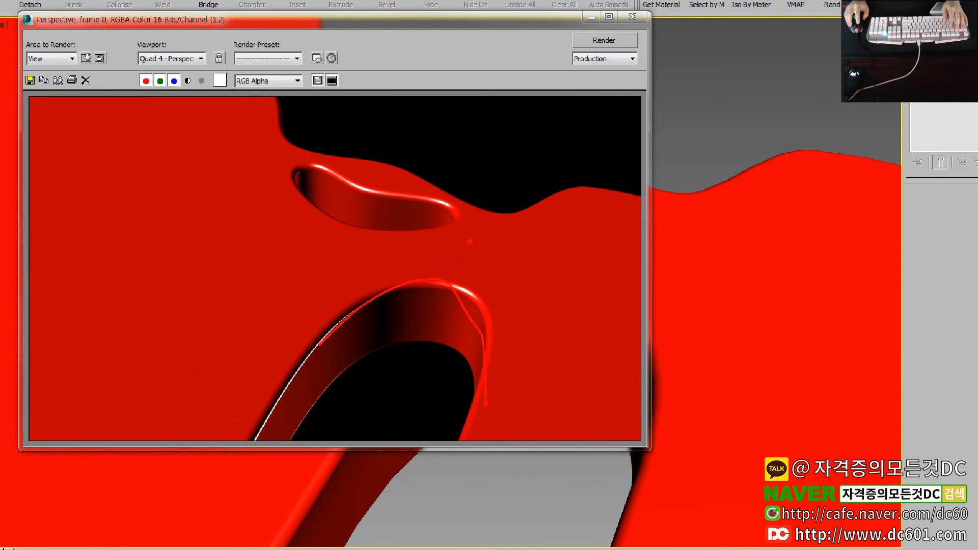
pyautogui.moveTo(357, 233)
pyautogui.mouseDown()
pyautogui.moveTo(373, 184)
pyautogui.moveTo(466, 190)
pyautogui.mouseUp()
pyautogui.press('Escape')
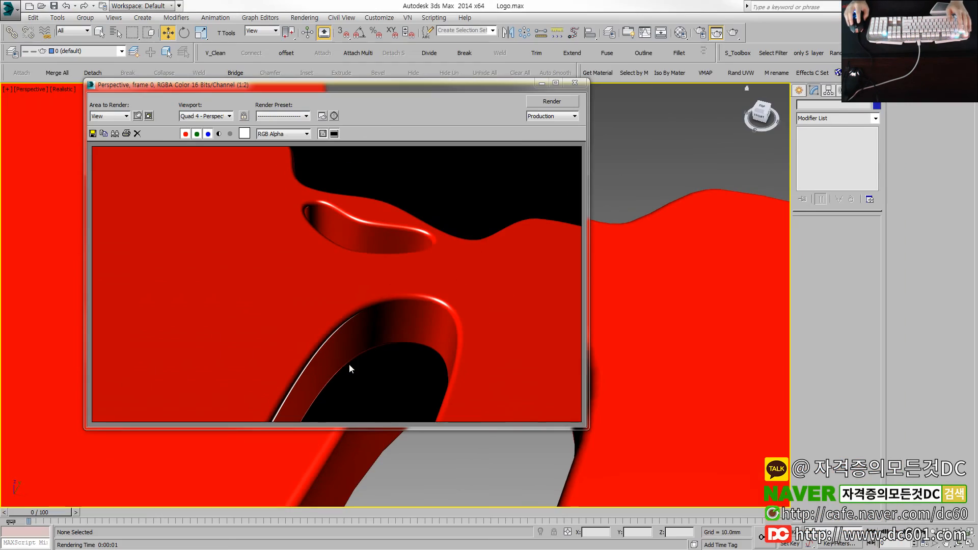
pyautogui.click(574, 82)
# Step: Render a matching close-up of the eye hole and leg gap on the unfilleted panda, and close the render
pyautogui.scroll(-5, 502, 249)
pyautogui.scroll(-5, 460, 247)
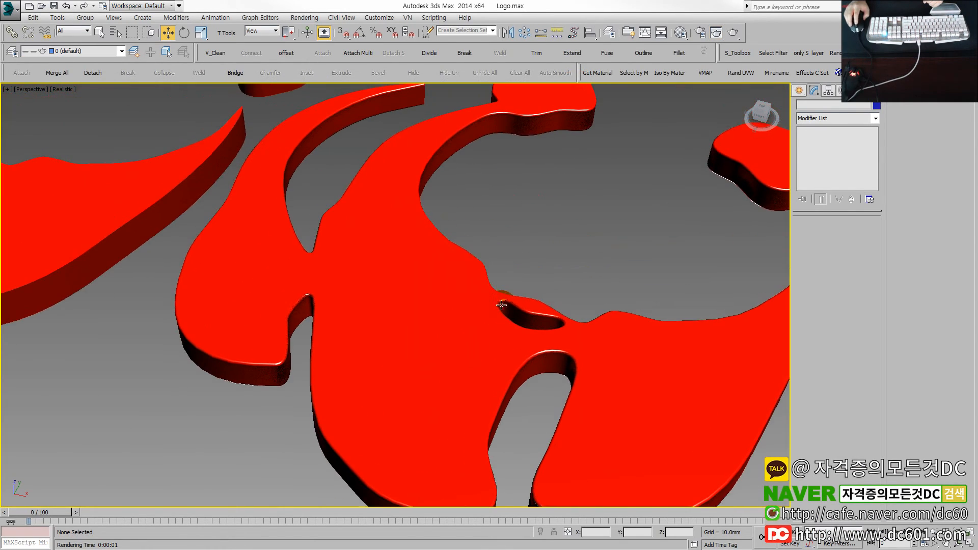
pyautogui.scroll(10, 396, 305)
pyautogui.scroll(3, 458, 306)
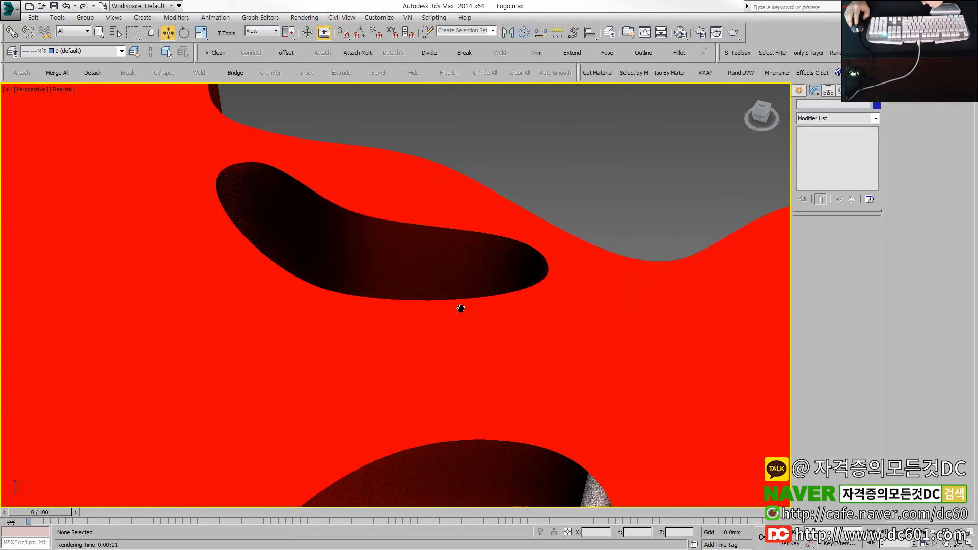
pyautogui.scroll(-3, 452, 283)
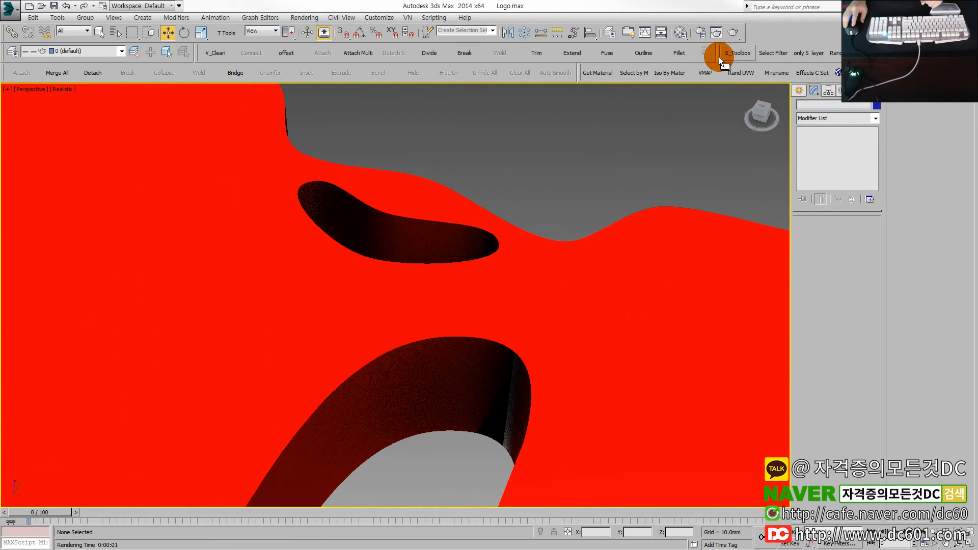
pyautogui.click(731, 32)
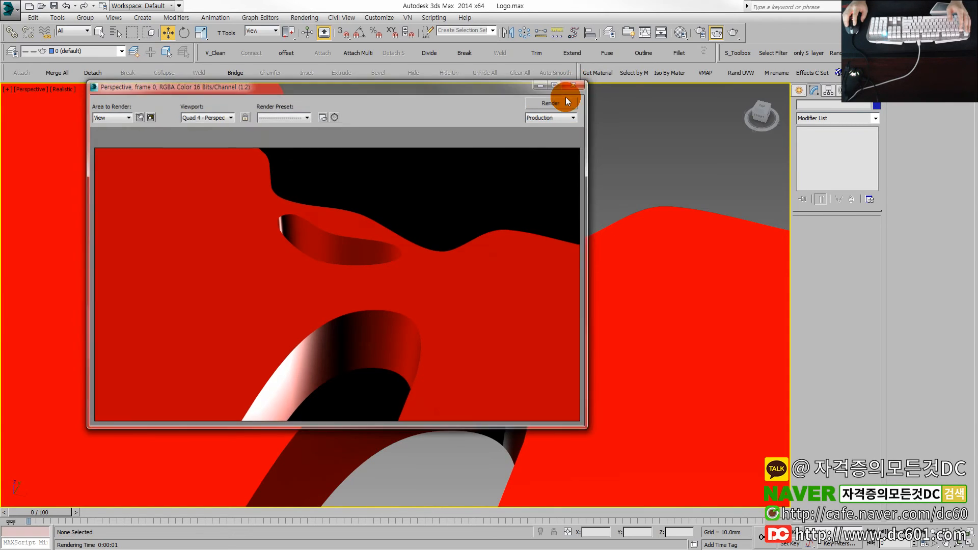
pyautogui.click(575, 84)
# Step: Render a close-up of the filleted panda's connected ear to check its edge highlights, and close the render
pyautogui.scroll(-5, 454, 204)
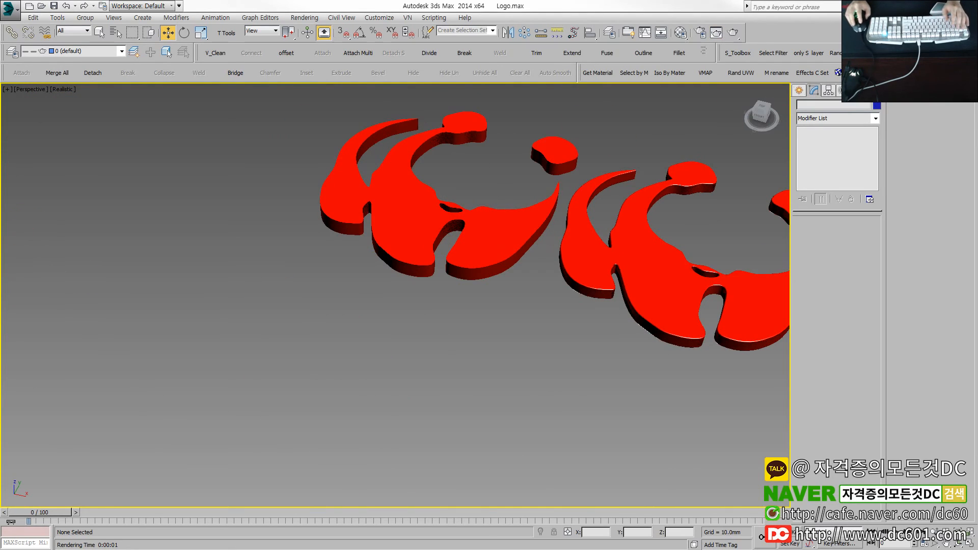
pyautogui.moveTo(540, 257); pyautogui.dragTo(304, 344, button='middle')
pyautogui.scroll(9, 458, 267)
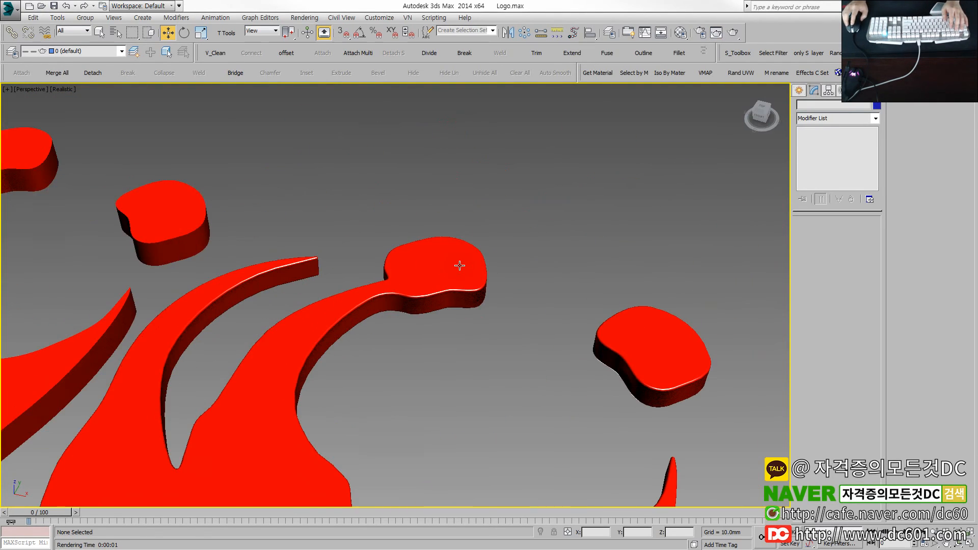
pyautogui.moveTo(415, 302); pyautogui.dragTo(606, 191, button='middle')
pyautogui.click(750, 73)
pyautogui.click(730, 32)
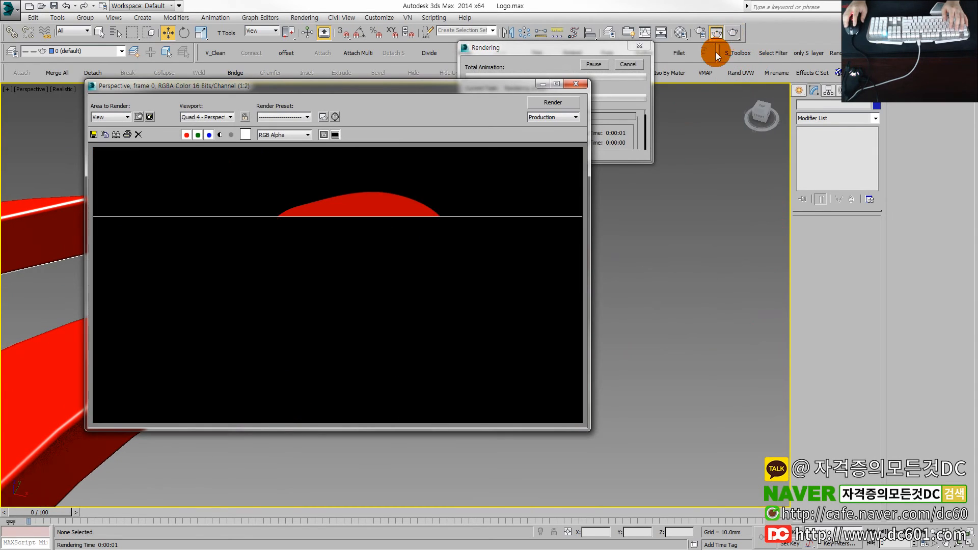
pyautogui.click(576, 84)
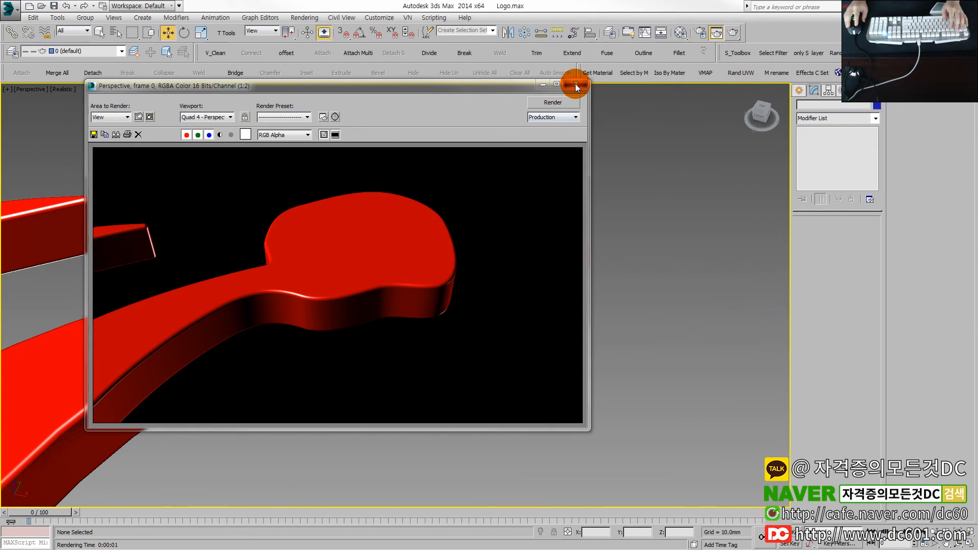
# Step: Select the filleted Power Extrude panda, render its connected ear from closer in, and close the render window
pyautogui.click(402, 274)
pyautogui.scroll(-4, 425, 267)
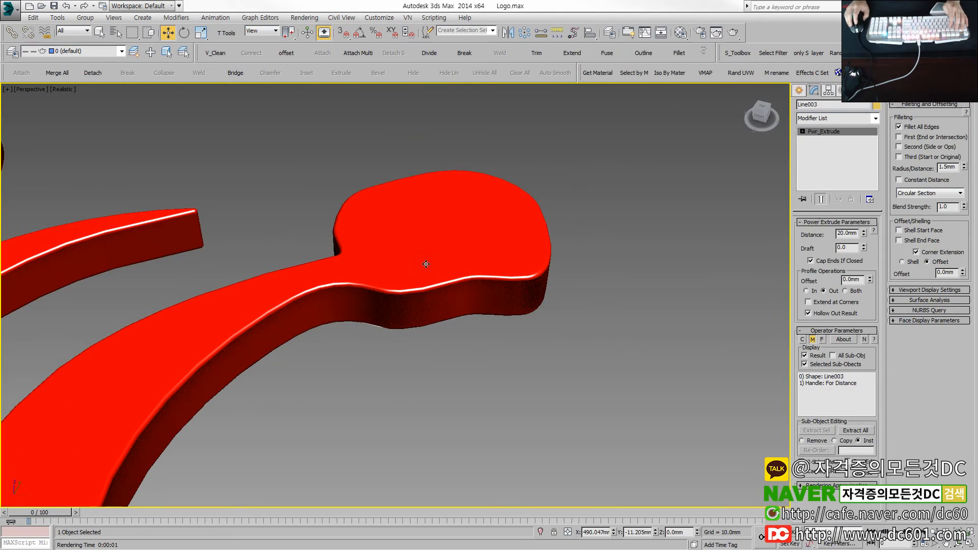
pyautogui.scroll(6, 380, 290)
pyautogui.moveTo(379, 290); pyautogui.dragTo(406, 288, button='middle')
pyautogui.scroll(2, 406, 288)
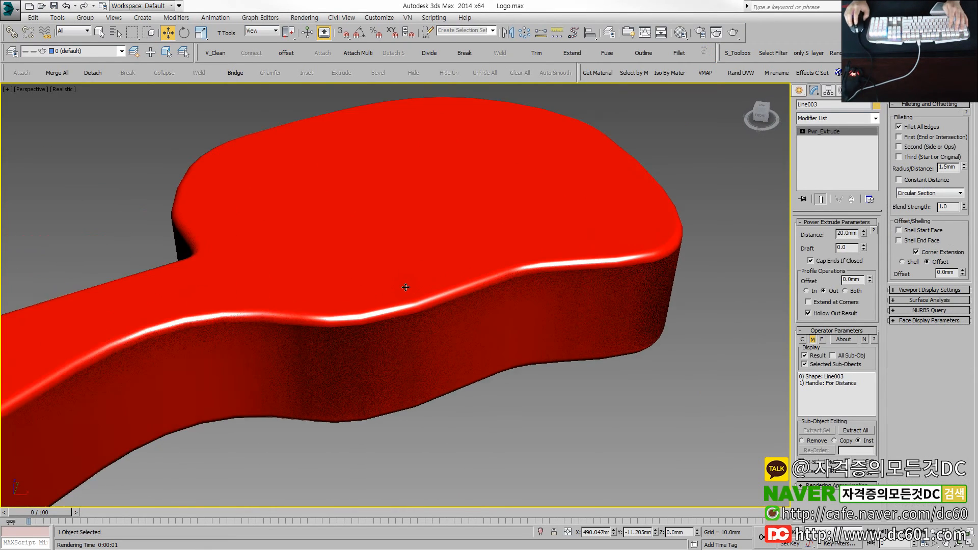
pyautogui.scroll(-1, 541, 240)
pyautogui.click(733, 32)
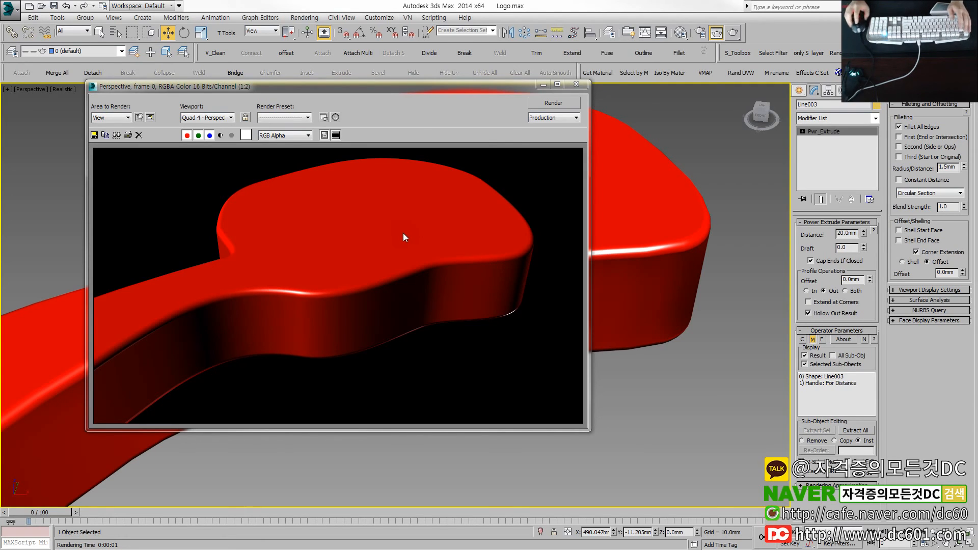
pyautogui.click(575, 84)
# Step: Compare the Power Extrude and Editable Poly pandas side by side, checking the selected object's parameters, and clear the selection
pyautogui.scroll(-4, 397, 321)
pyautogui.scroll(-5, 397, 320)
pyautogui.keyDown('alt'); pyautogui.moveTo(396, 322); pyautogui.dragTo(384, 394, button='middle'); pyautogui.keyUp('alt')
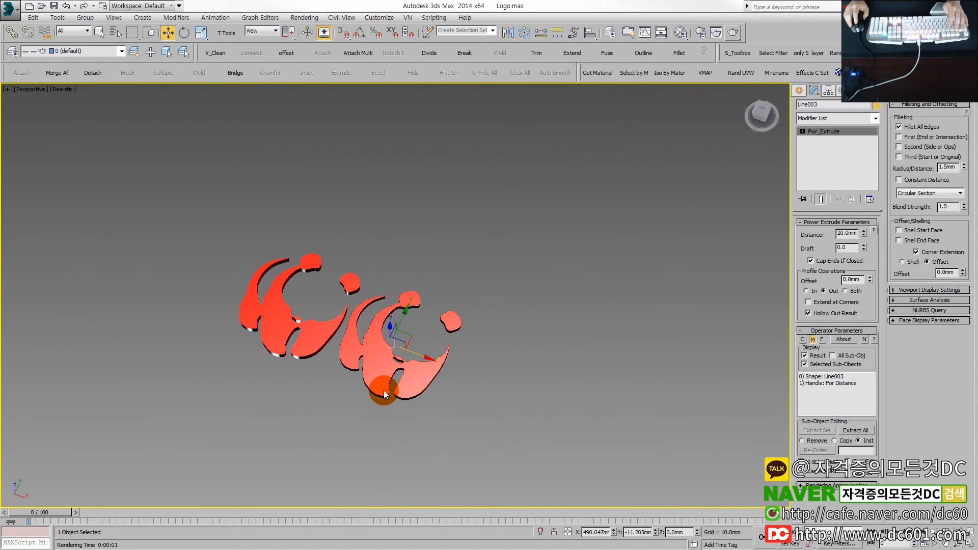
pyautogui.click(335, 338)
pyautogui.scroll(5, 343, 330)
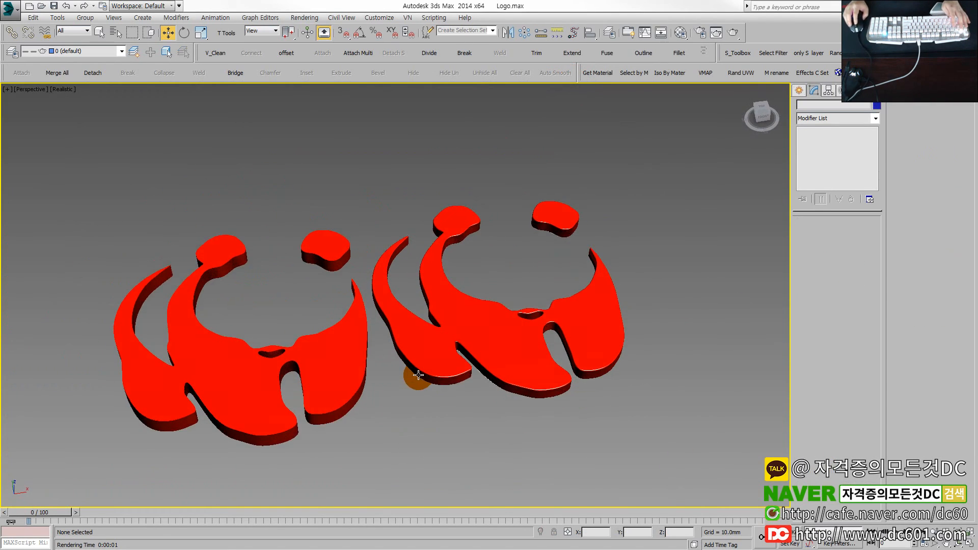
pyautogui.click(418, 375)
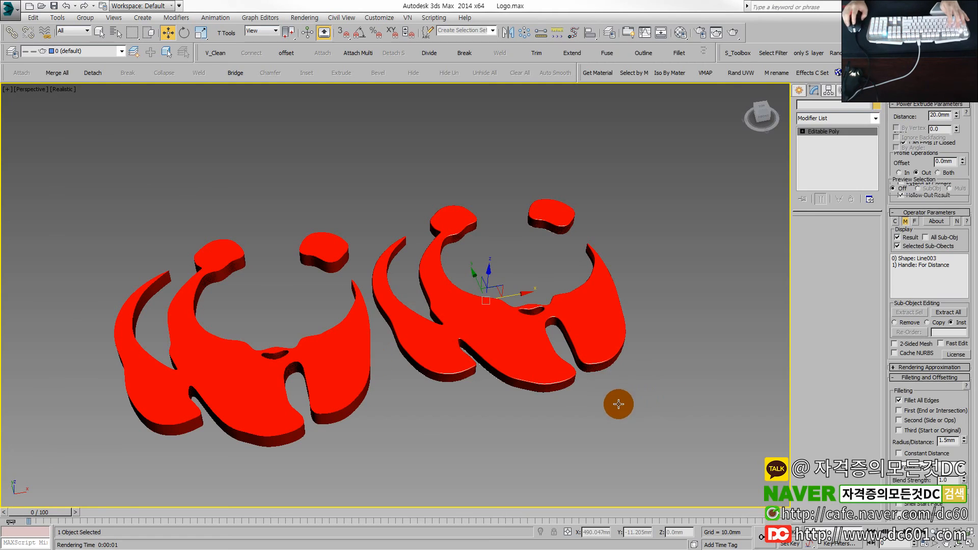
pyautogui.keyDown('alt'); pyautogui.moveTo(563, 425); pyautogui.dragTo(430, 421, button='middle'); pyautogui.keyUp('alt')
pyautogui.hotkey('shift', 'z')
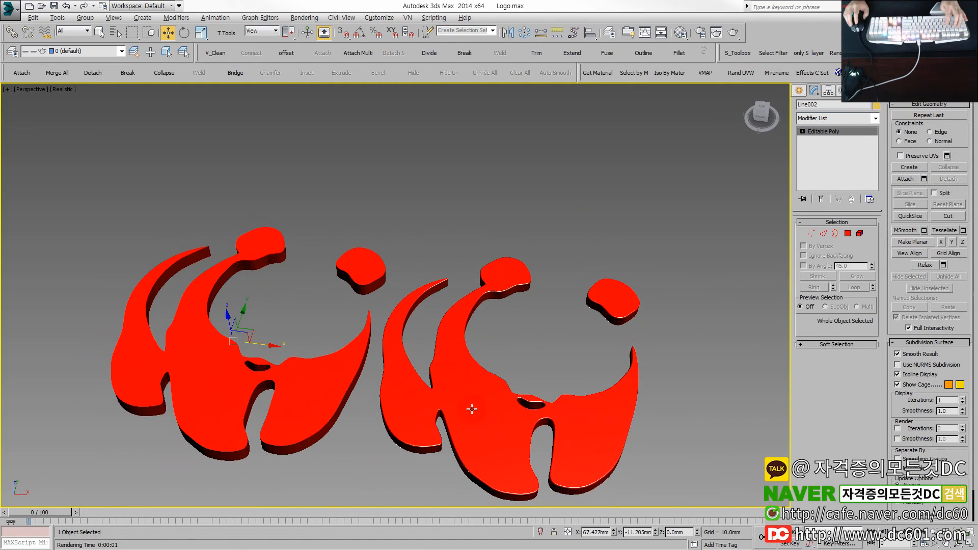
pyautogui.hotkey('alt', 'q')
pyautogui.hotkey('alt', 'q')
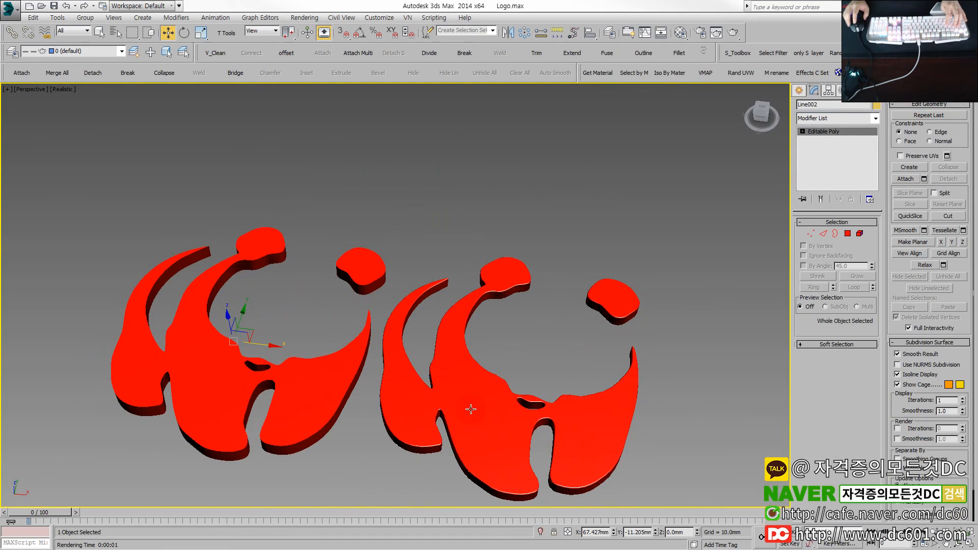
pyautogui.click(558, 374)
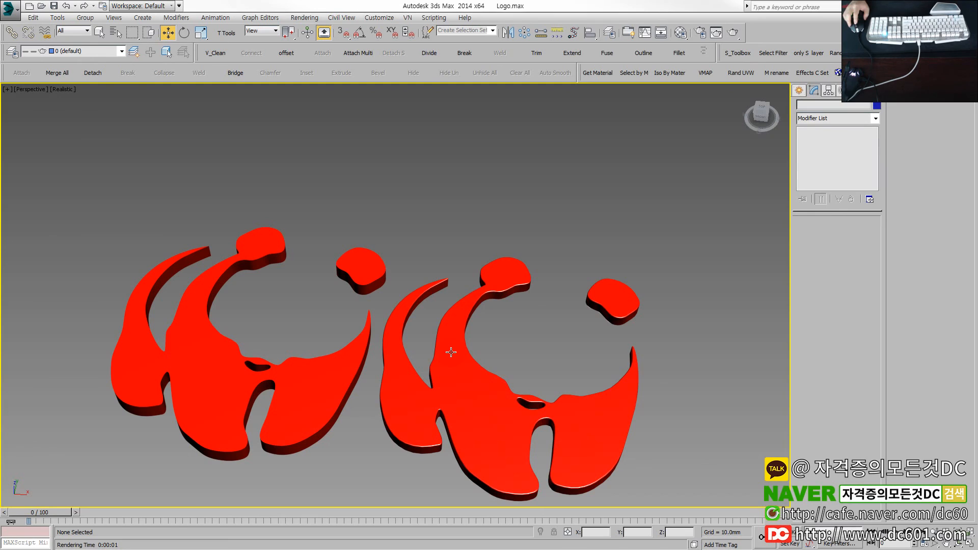
pyautogui.hotkey('ctrl', '1')
pyautogui.click(388, 258)
pyautogui.moveTo(450, 115); pyautogui.dragTo(202, 311)
pyautogui.moveTo(221, 418); pyautogui.dragTo(675, 333)
pyautogui.moveTo(440, 101); pyautogui.dragTo(424, 228)
pyautogui.moveTo(273, 252); pyautogui.dragTo(569, 386)
pyautogui.moveTo(613, 131); pyautogui.dragTo(488, 199)
pyautogui.moveTo(448, 225); pyautogui.dragTo(706, 240)
pyautogui.moveTo(638, 138); pyautogui.dragTo(540, 265)
pyautogui.moveTo(257, 230); pyautogui.dragTo(701, 378)
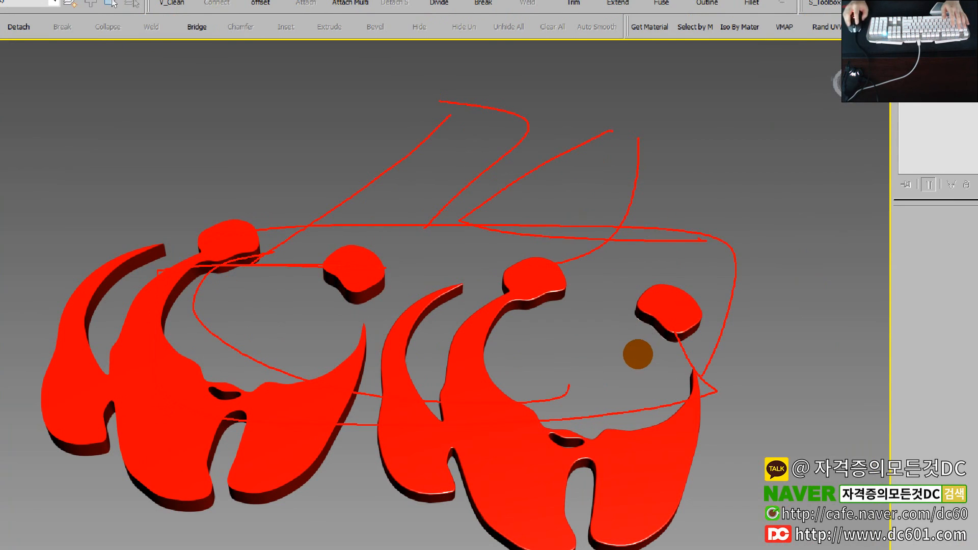
pyautogui.press('Escape')
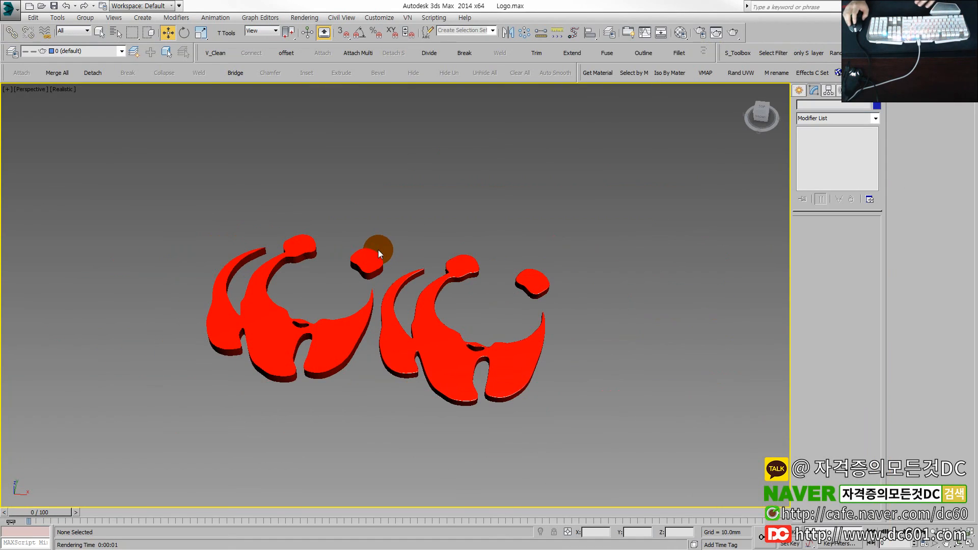